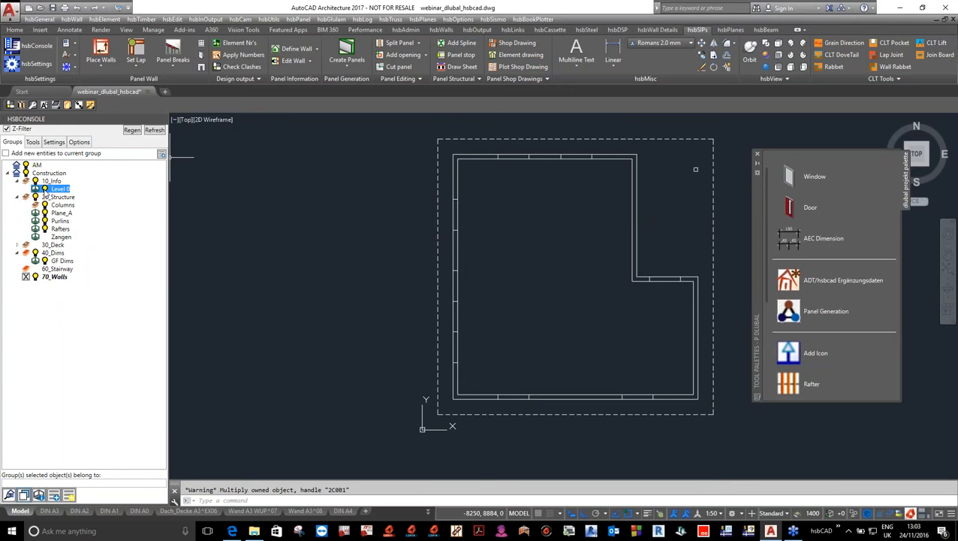
Toggle the Level 0 layout group off and on, and make the 70_Walls group current.
click(45, 190)
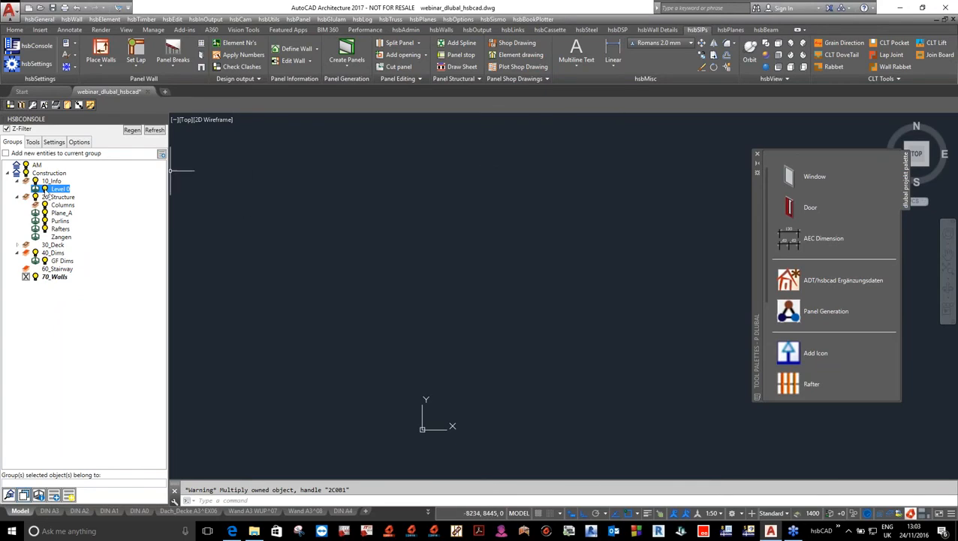
click(45, 189)
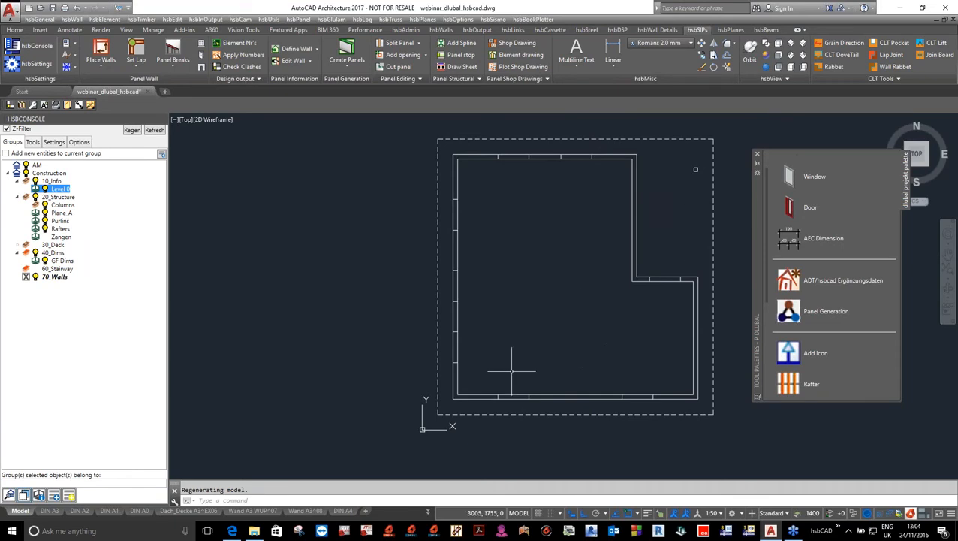
click(27, 280)
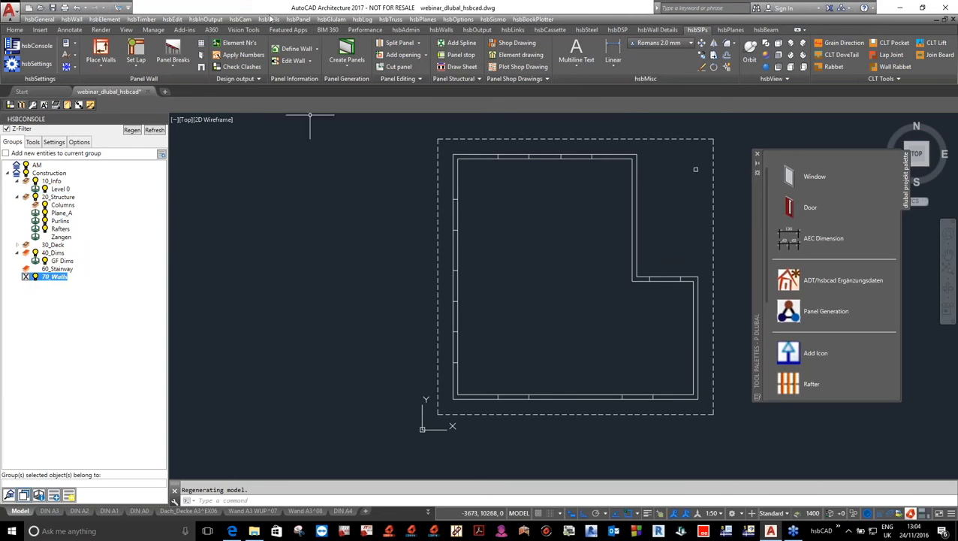
Start placing panel walls with the Standard ohne Hölzer definition, style BSP 5L and wall number 1.
click(102, 51)
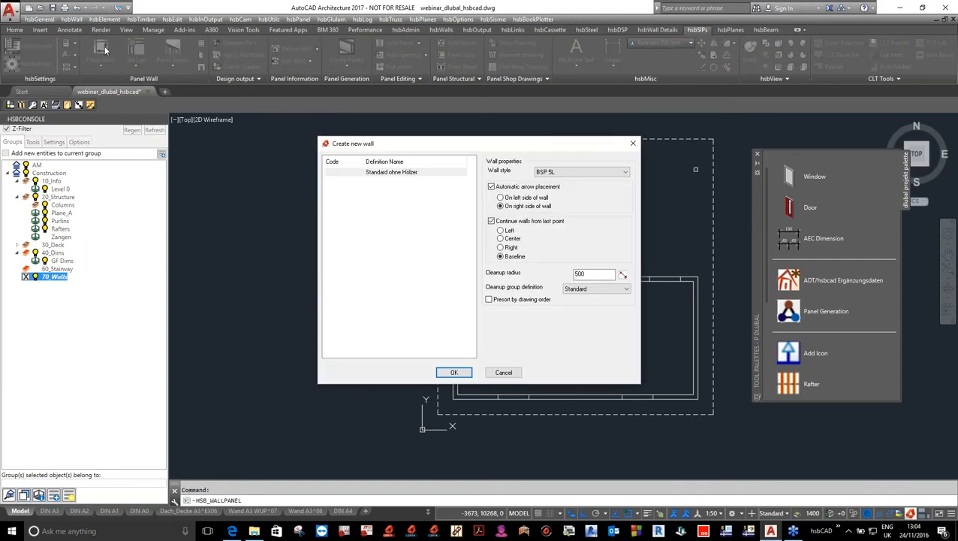
click(382, 173)
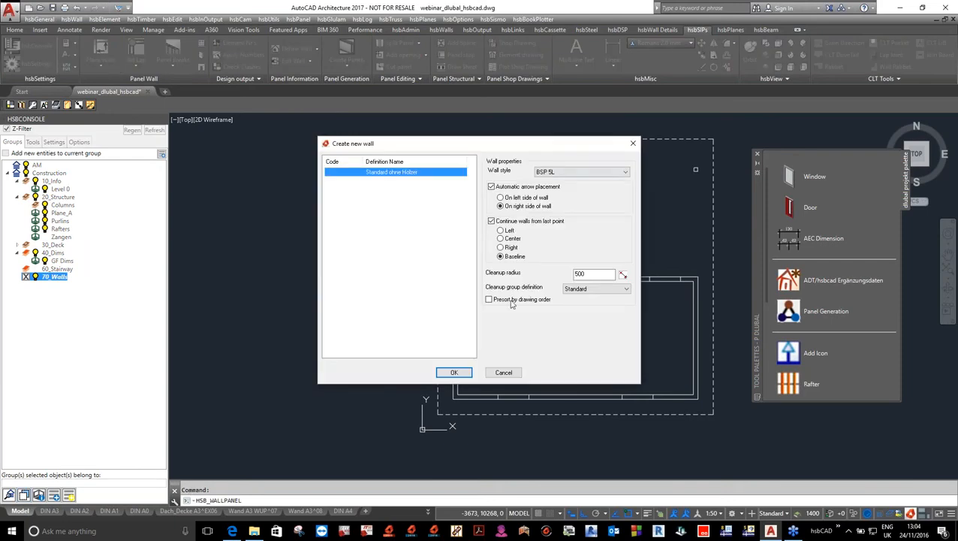
click(455, 373)
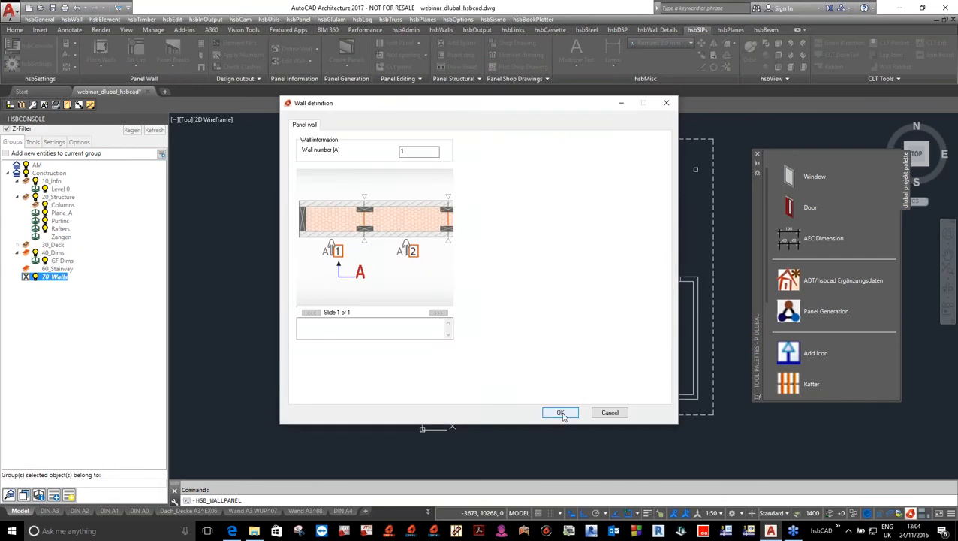
click(561, 412)
Trace the first two panel walls on the outer outline from the recessed inner corner through 9000,5000 to 9000,1000.
scroll(638, 295, up, 3)
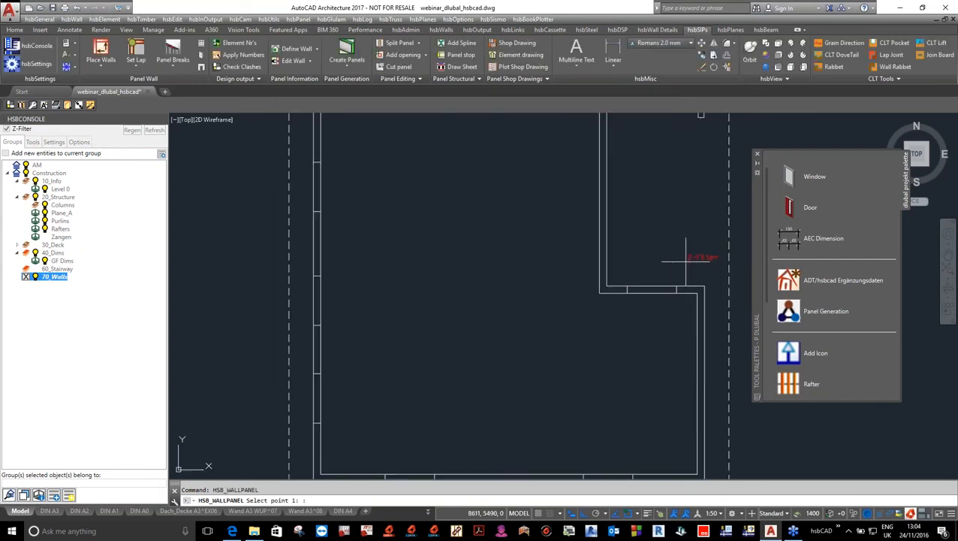
click(572, 297)
scroll(572, 292, down, 3)
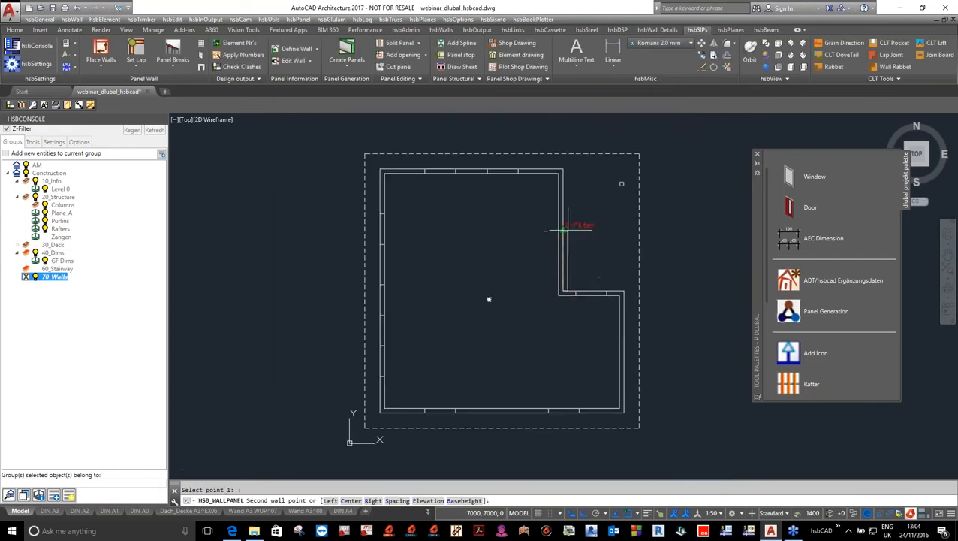
scroll(616, 289, up, 4)
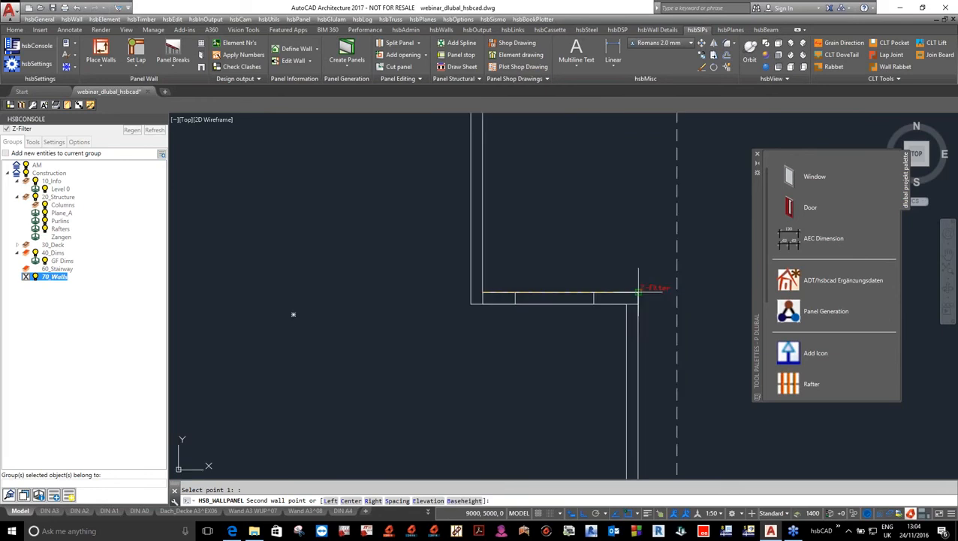
click(638, 293)
scroll(619, 255, down, 4)
click(619, 367)
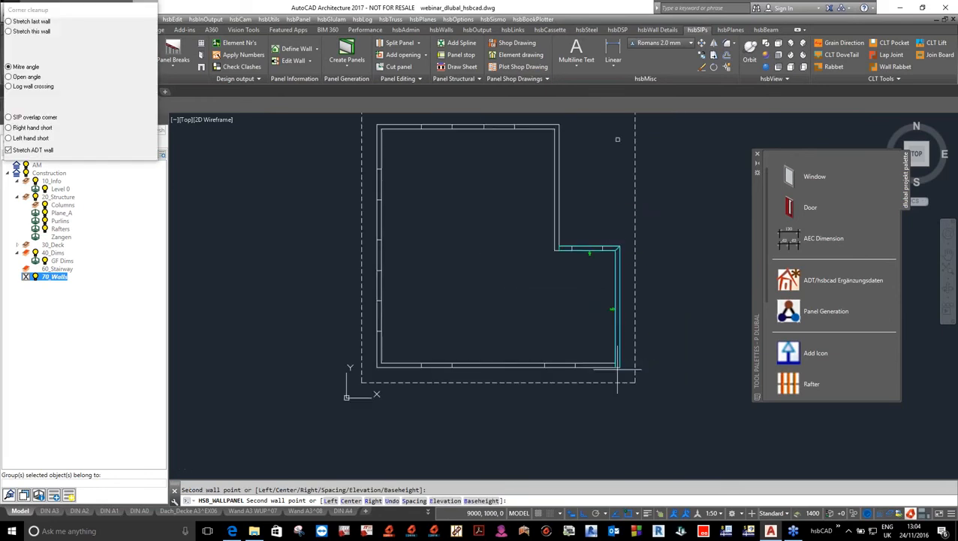
Continue the panel walls along the south, west and north outlines and close the loop at the starting corner.
click(379, 366)
scroll(466, 337, down, 4)
scroll(445, 280, up, 6)
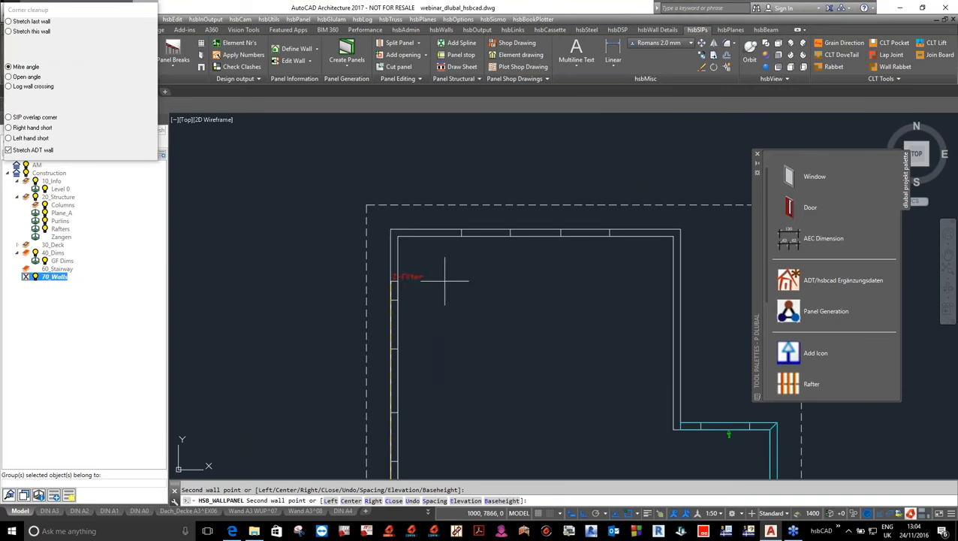
click(390, 227)
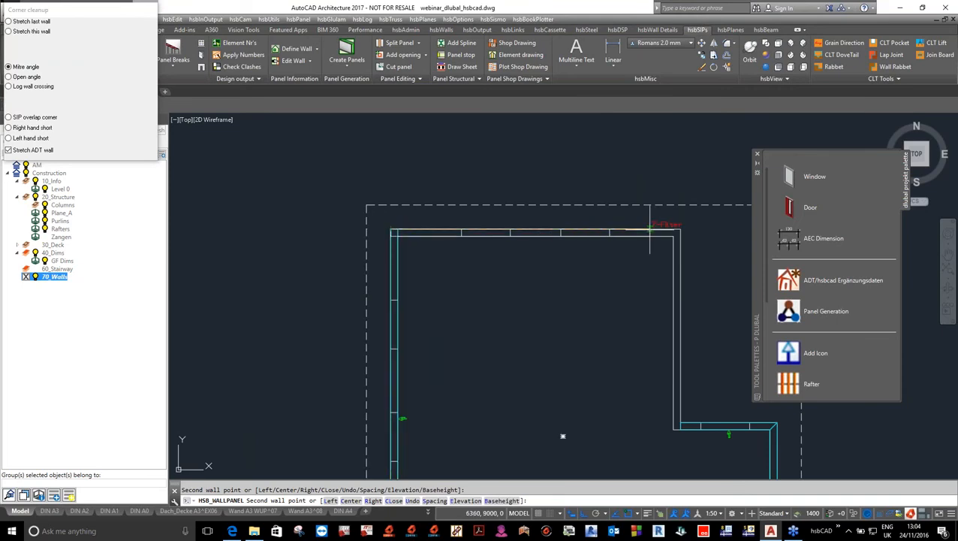
click(680, 232)
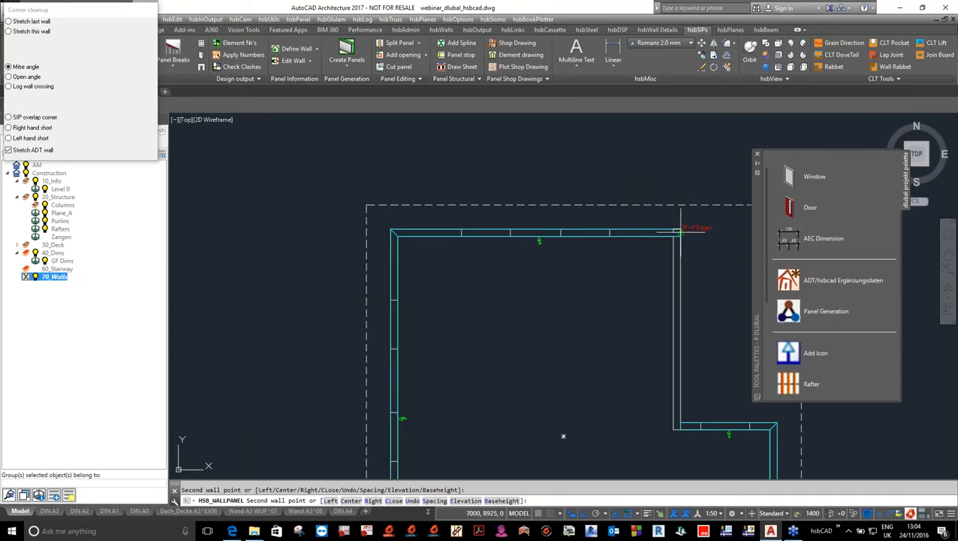
text(cl)
key(Return)
scroll(582, 242, down, 4)
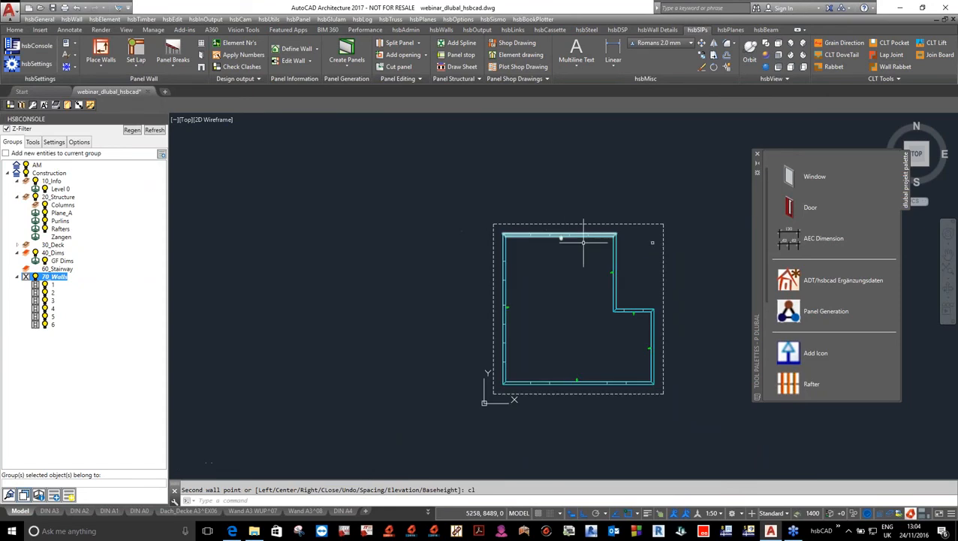
Hide the 10_Info group so that only the panel walls are displayed.
scroll(653, 286, up, 2)
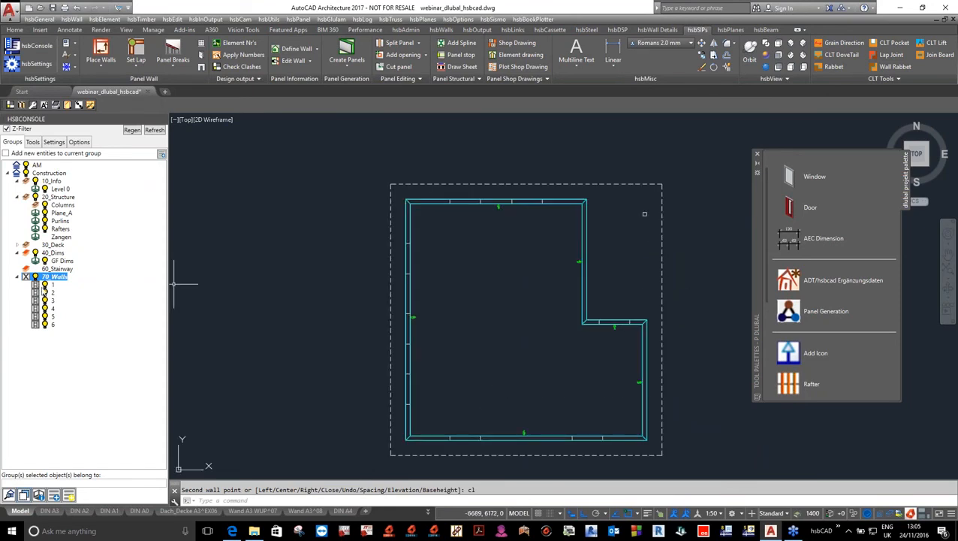
click(47, 286)
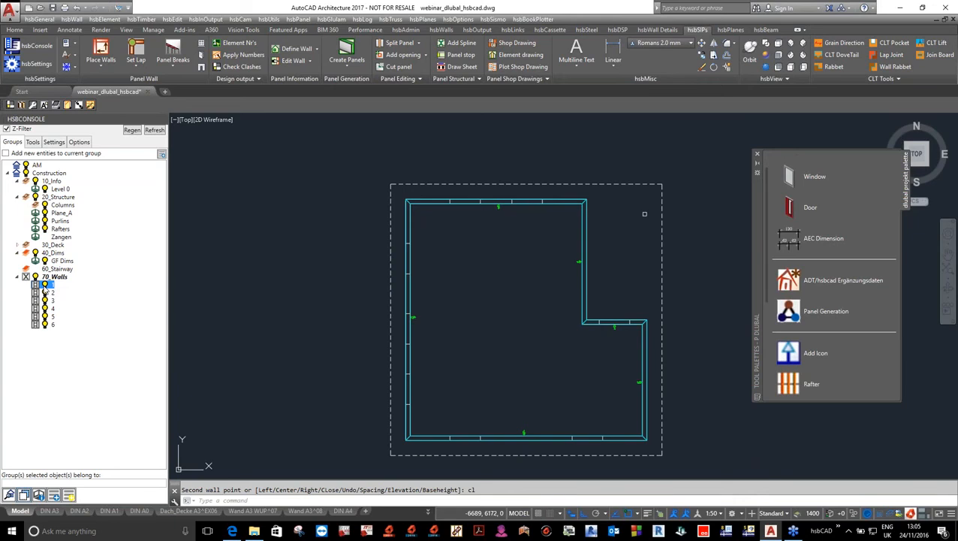
click(39, 184)
click(47, 285)
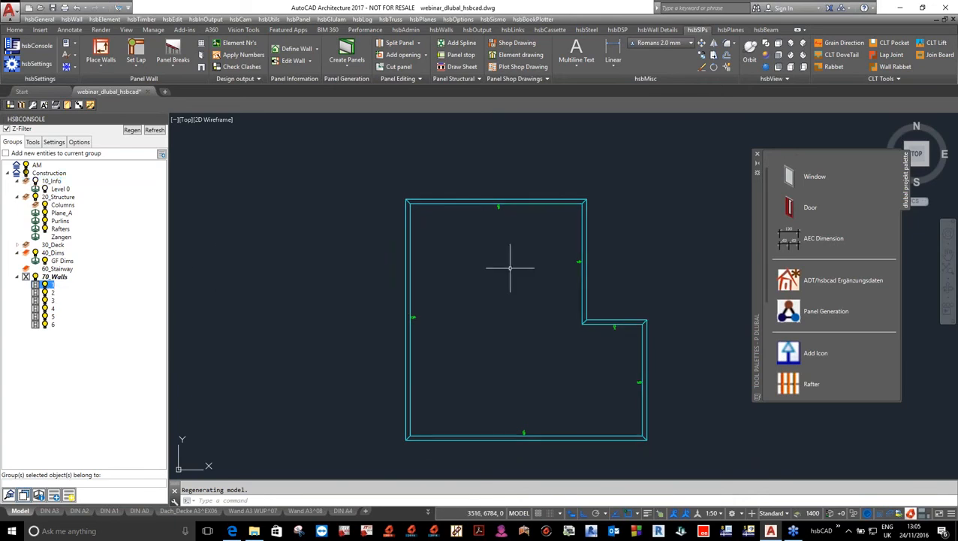
Inspect the panel walls in SW isometric view and return to the top view.
text(33)
key(Return)
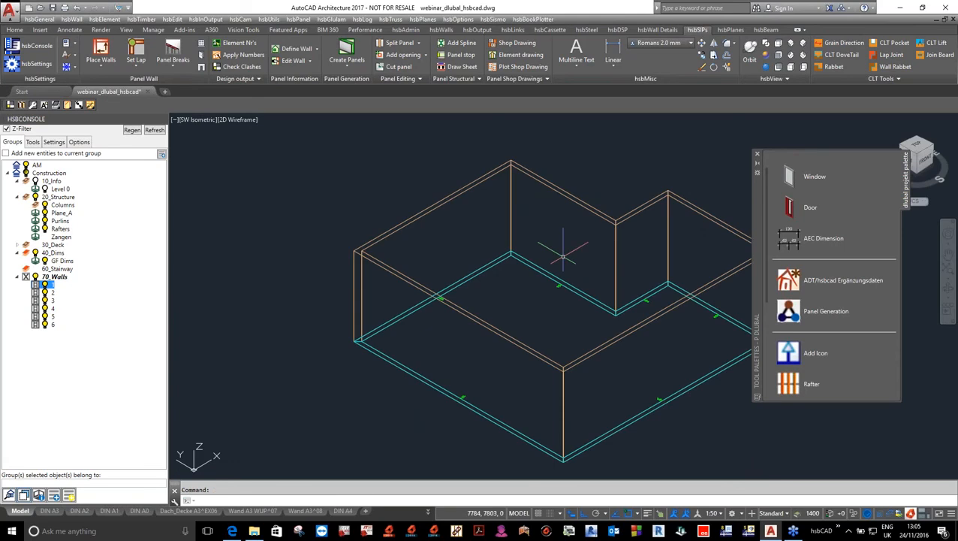
scroll(536, 246, down, 3)
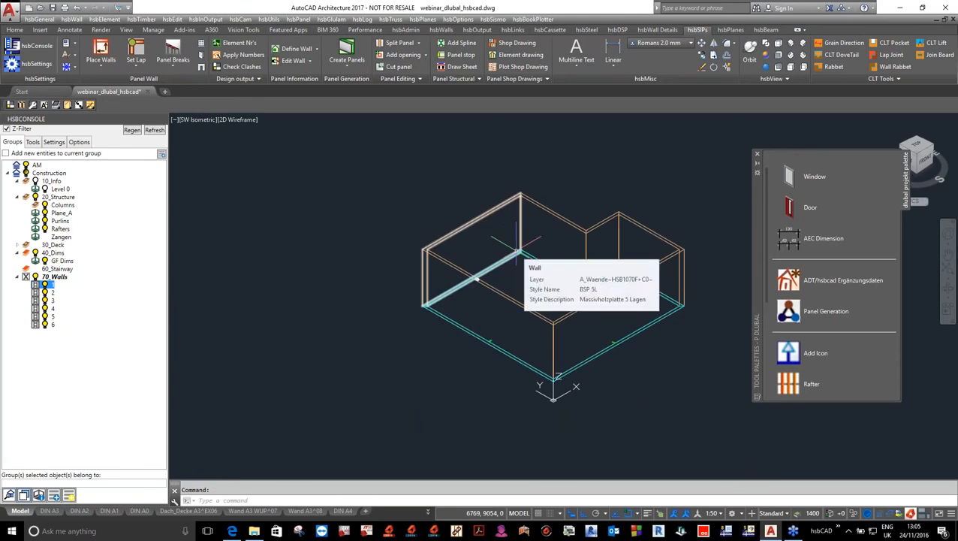
text(55)
key(Return)
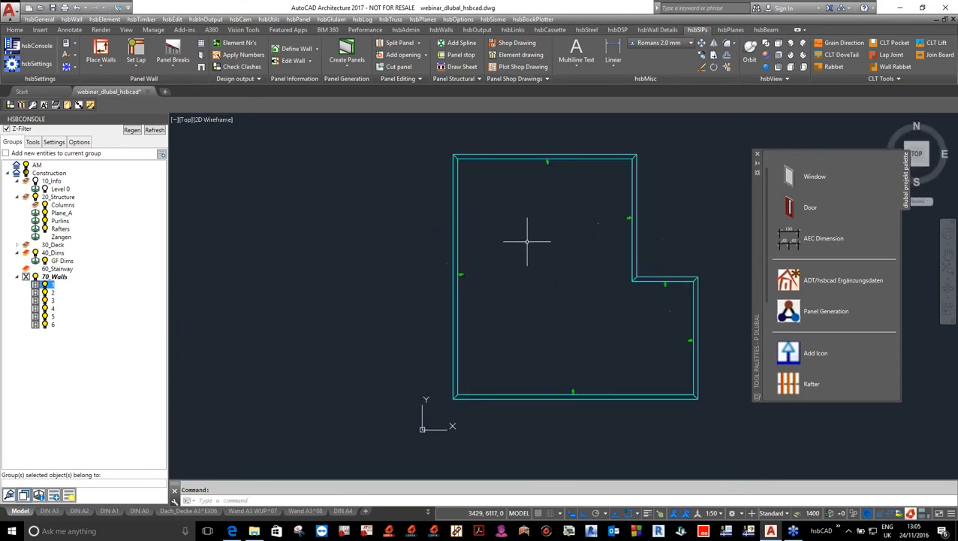
Show the Level 0 group and insert 1010 x 1510 windows in both north wall openings and the northernmost west wall opening.
click(49, 190)
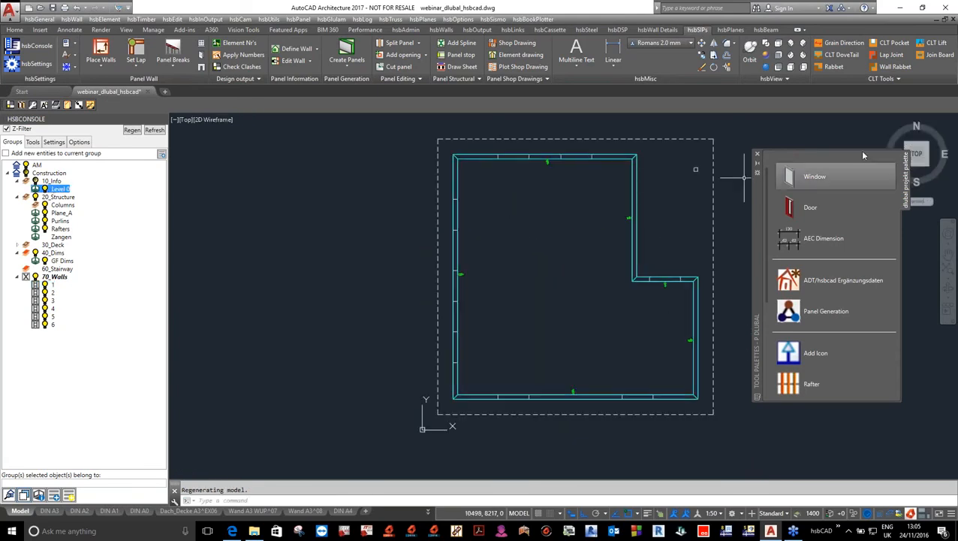
click(815, 178)
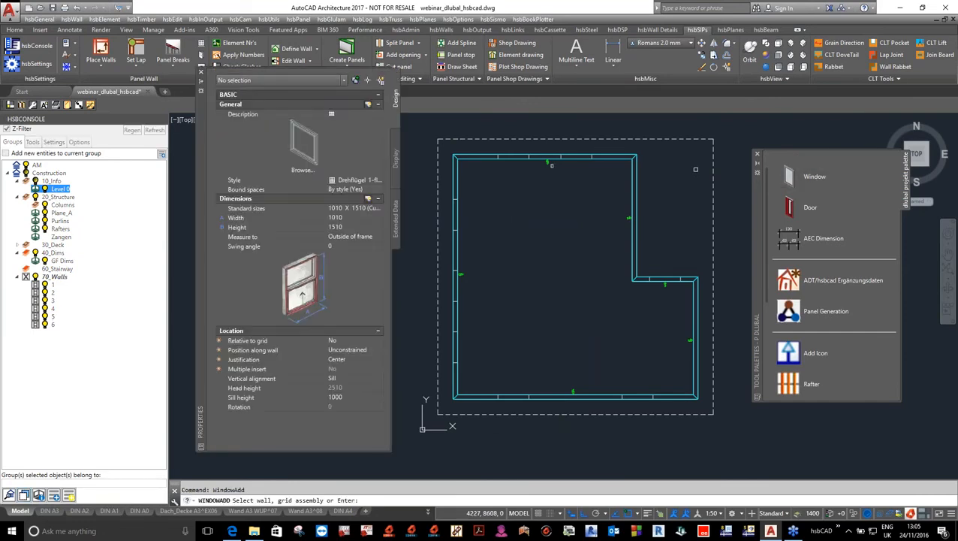
click(552, 160)
scroll(597, 150, up, 3)
scroll(601, 153, down, 3)
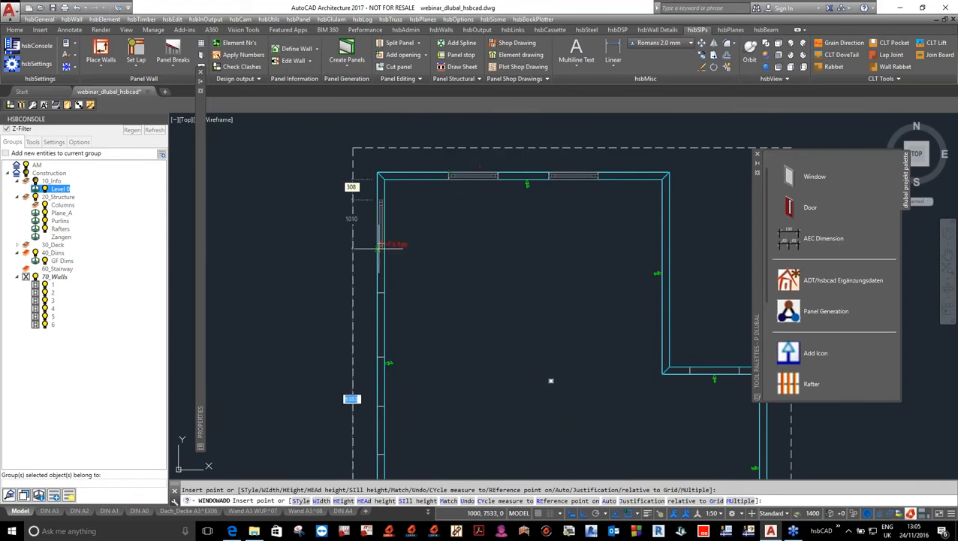
click(383, 289)
Insert the same windows in the remaining west wall openings and both south wall openings, and end the window command.
scroll(435, 209, down, 4)
scroll(428, 272, up, 2)
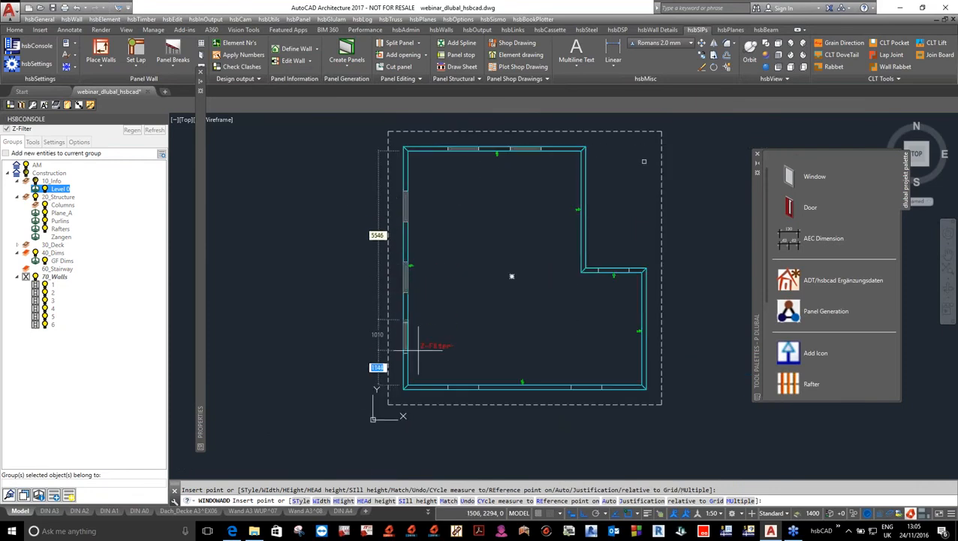
click(425, 328)
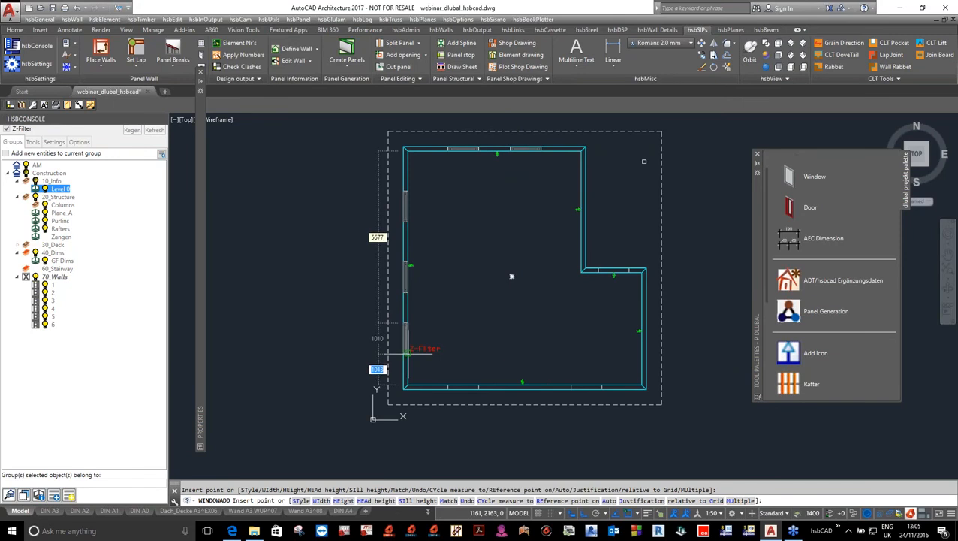
click(477, 379)
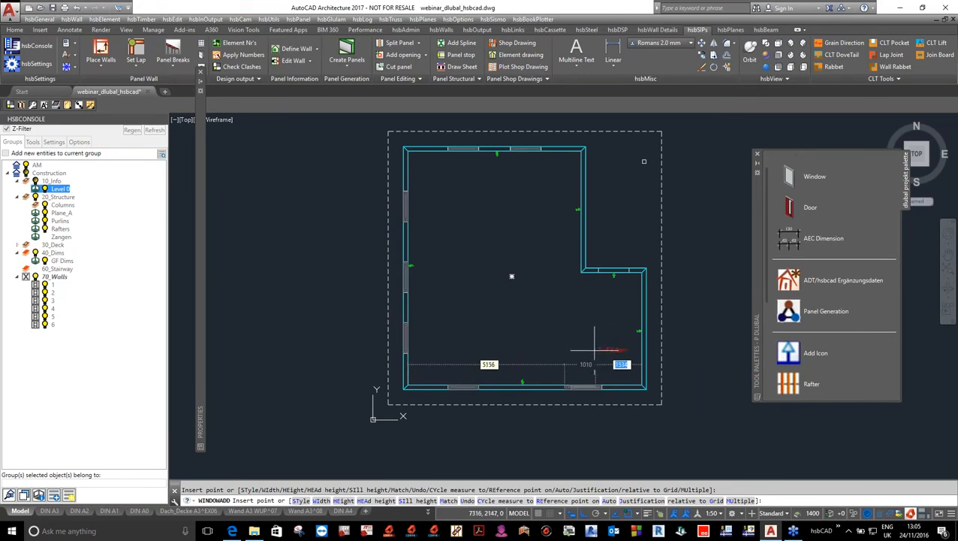
click(594, 347)
right_click(594, 347)
click(627, 129)
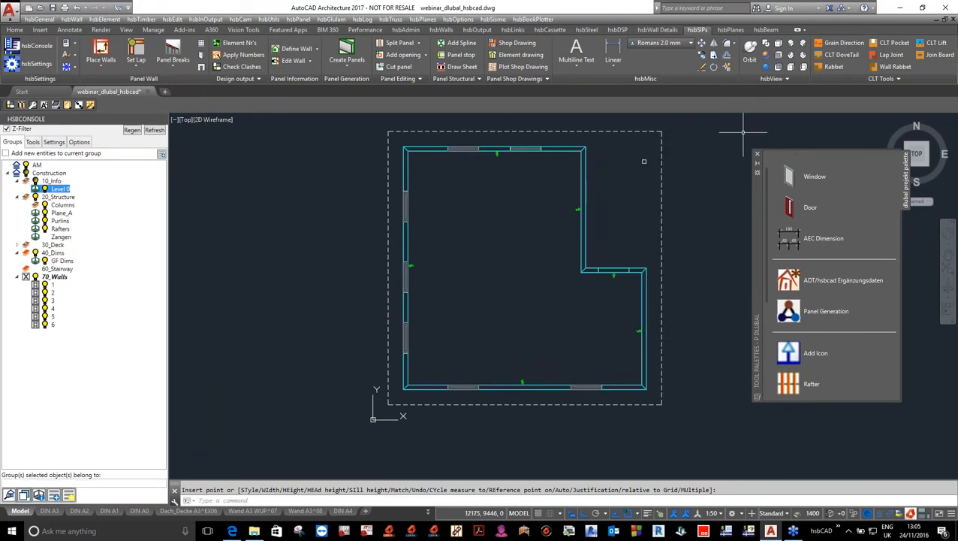
Insert a 1010 x 2000 Haustür door in the short recessed wall's marked opening, swinging outward.
click(805, 215)
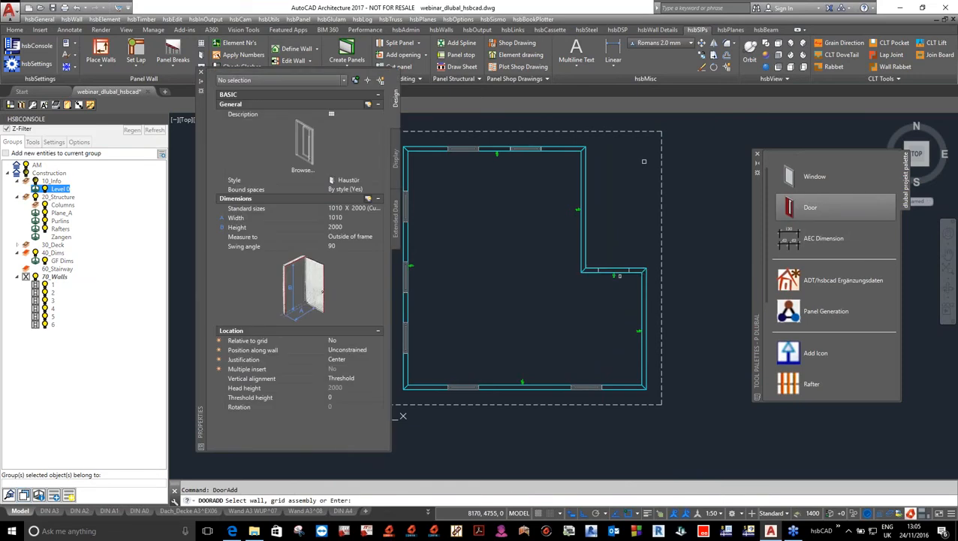
click(619, 273)
scroll(617, 269, up, 5)
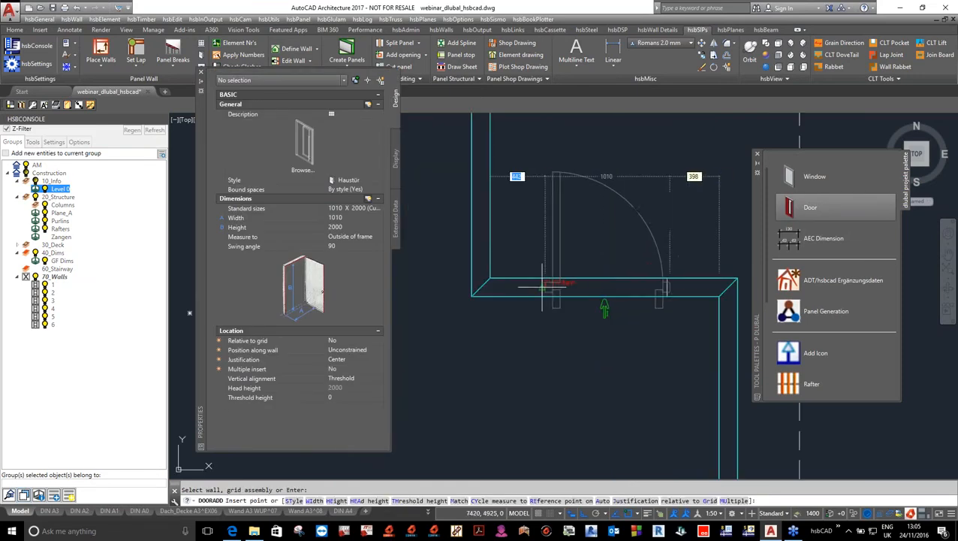
click(542, 287)
scroll(593, 230, down, 5)
right_click(604, 195)
click(614, 201)
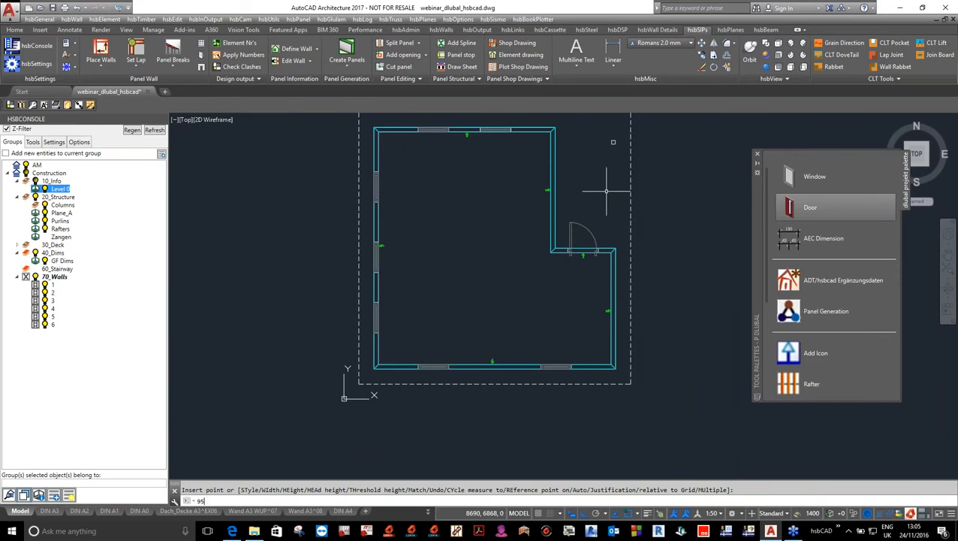
Inspect the walls with their windows and door in NE isometric view and return to the top view.
key(Return)
scroll(455, 227, down, 2)
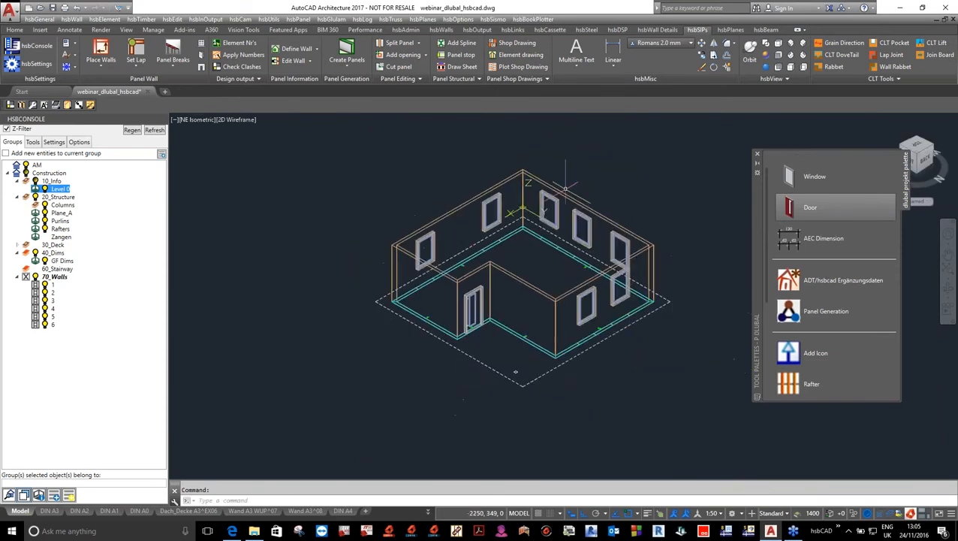
scroll(600, 177, up, 2)
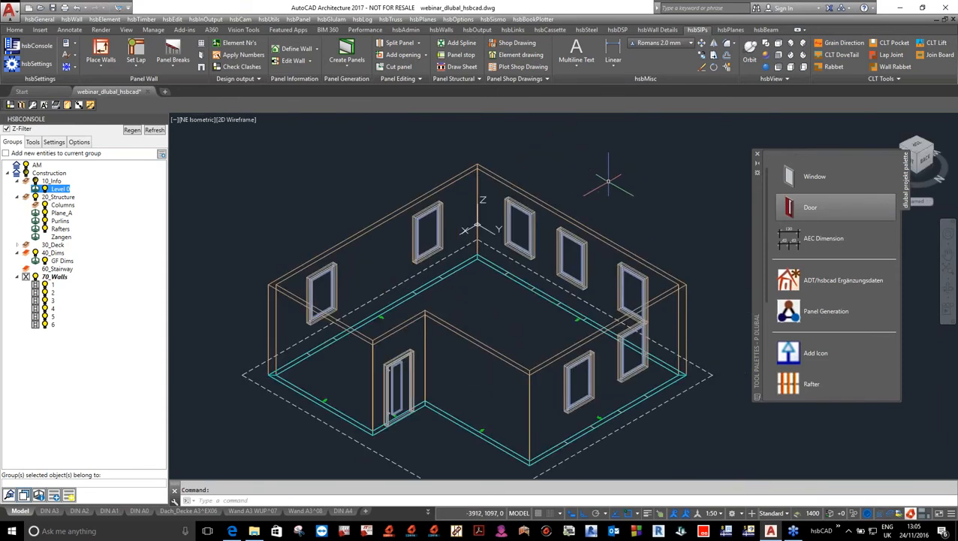
key(Return)
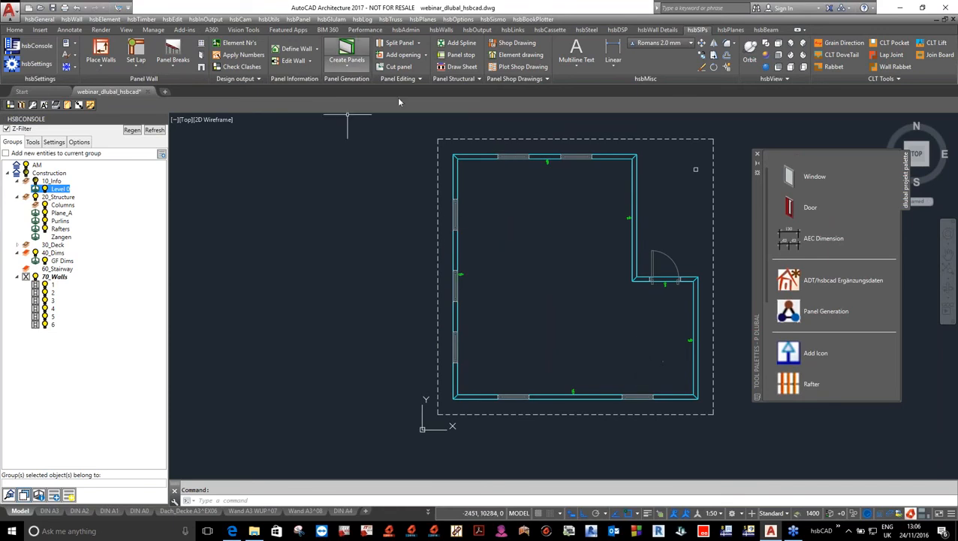
Generate solid timber panels in style BSP 5L from all the walls of the floor plan, with the wall model hidden.
click(349, 51)
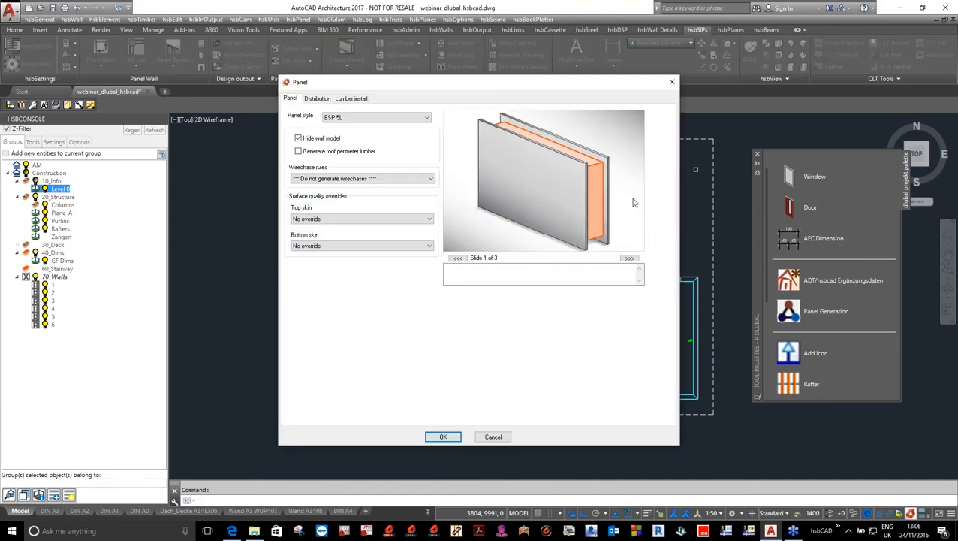
click(427, 118)
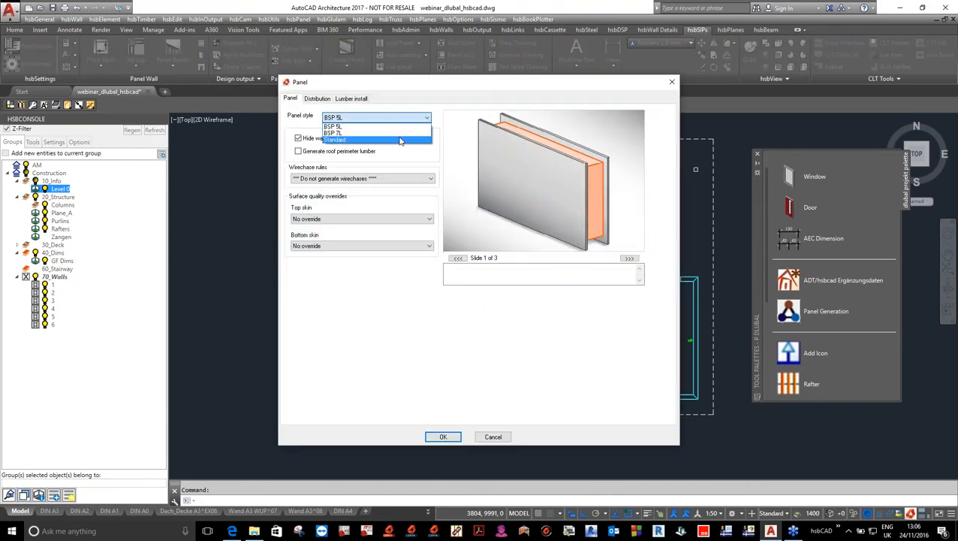
click(356, 127)
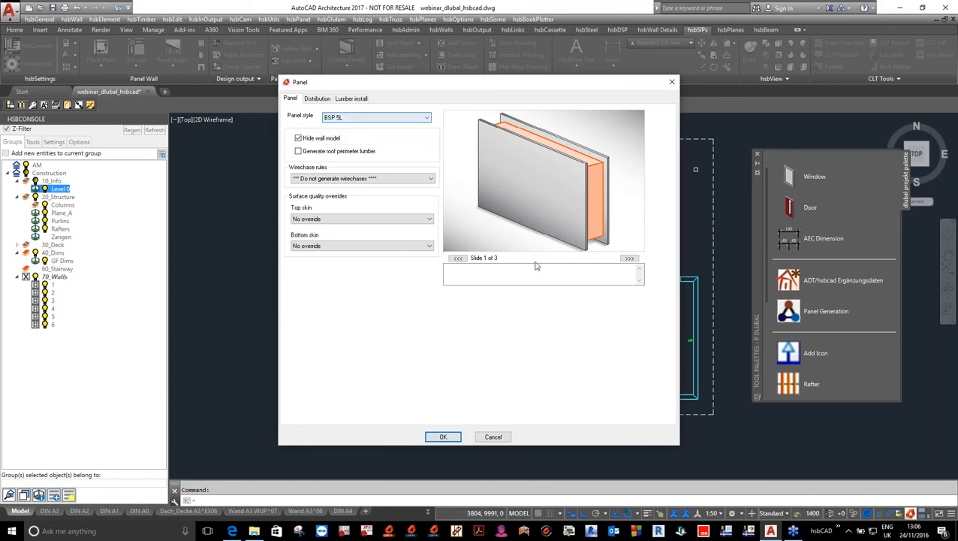
click(444, 437)
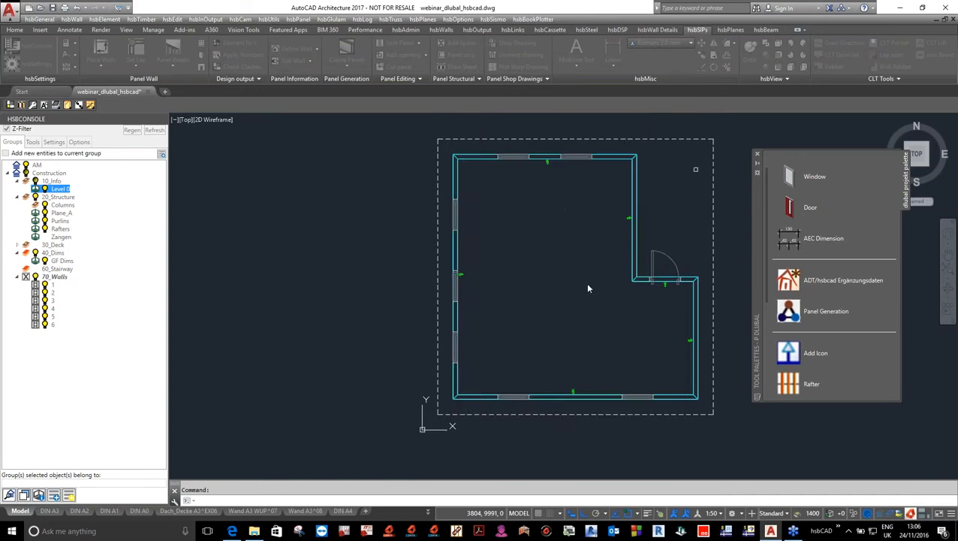
click(434, 152)
click(721, 425)
right_click(687, 285)
click(704, 291)
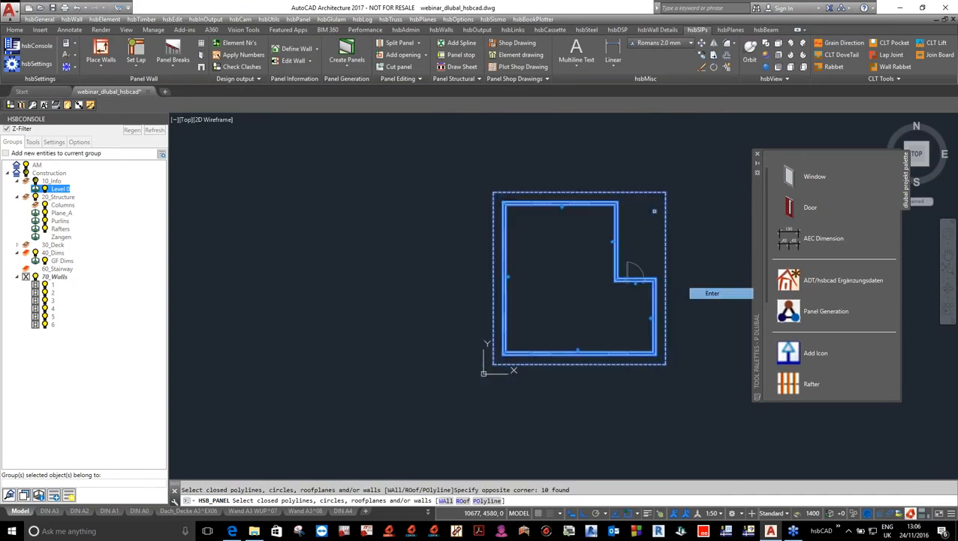
scroll(704, 274, up, 8)
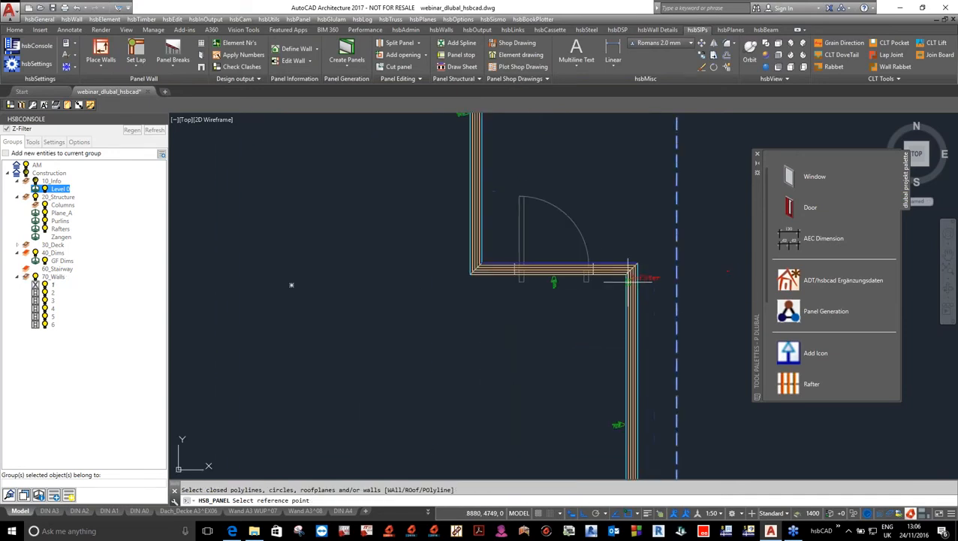
click(673, 210)
Inspect the panel layers and corner joints around the door wall, and the panels of the whole floor plan.
click(648, 232)
scroll(650, 215, down, 2)
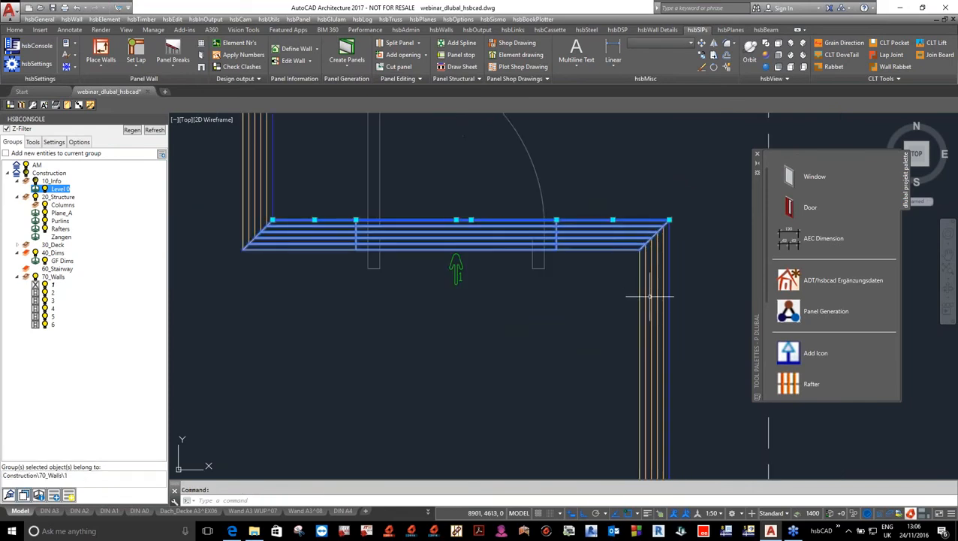
key(Escape)
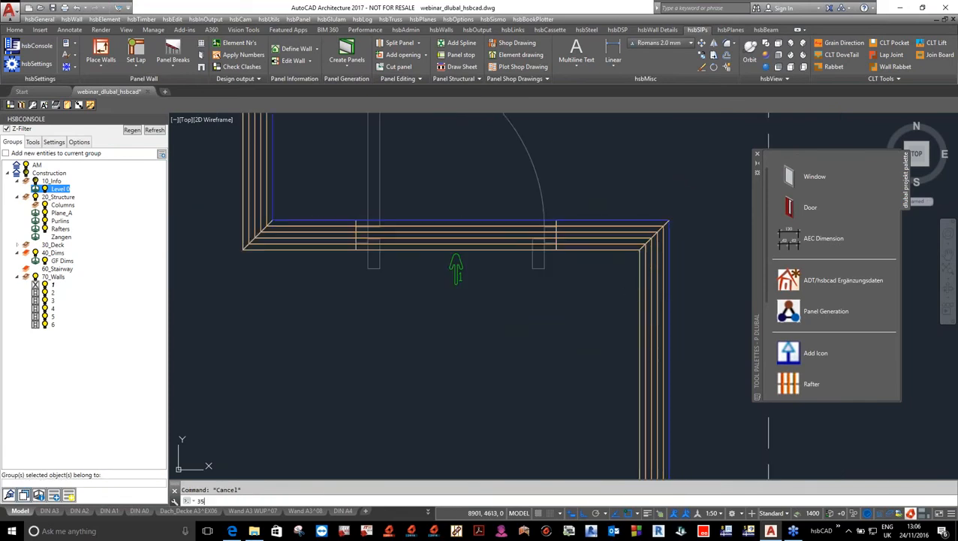
key(Return)
scroll(355, 244, up, 4)
scroll(375, 244, up, 4)
scroll(381, 243, down, 9)
scroll(684, 304, up, 3)
scroll(683, 304, down, 2)
text(s)
key(Return)
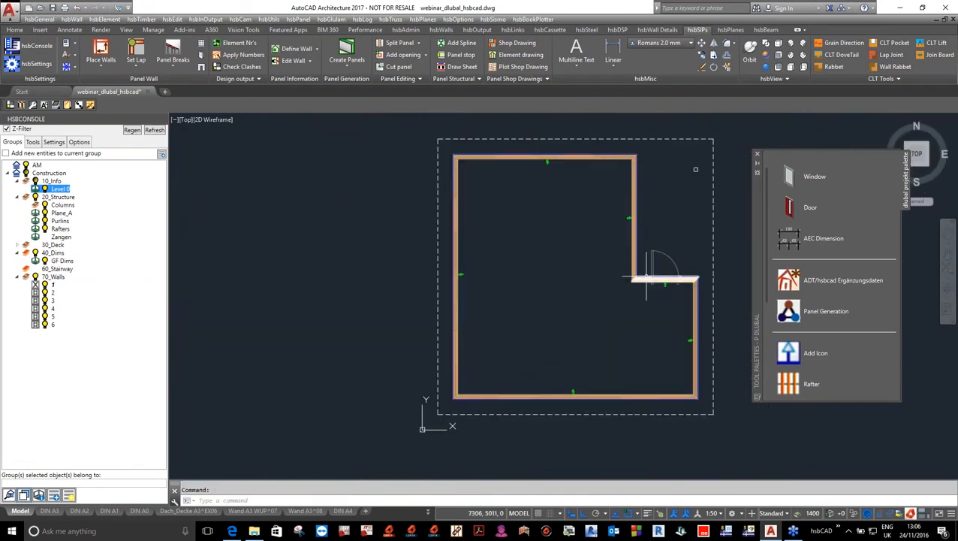
scroll(556, 225, down, 1)
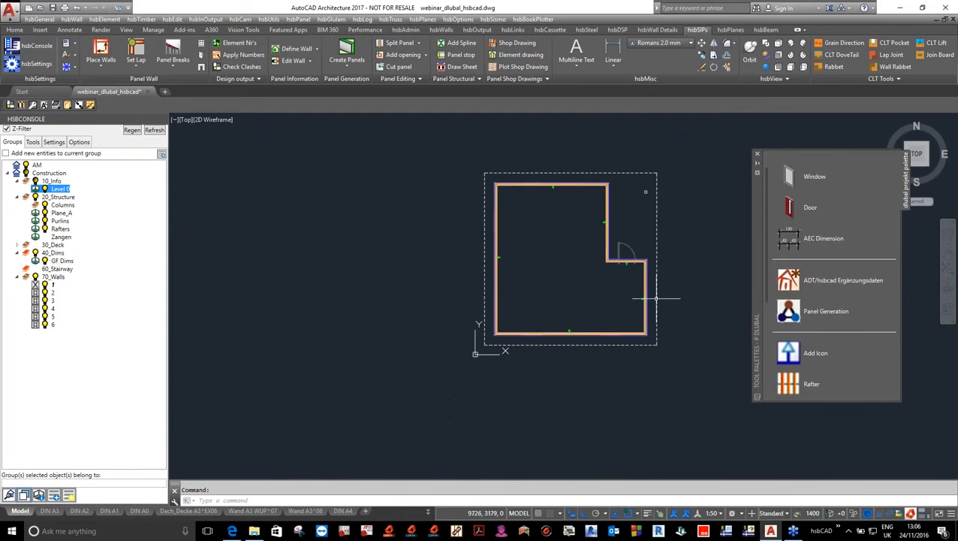
scroll(650, 252, up, 1)
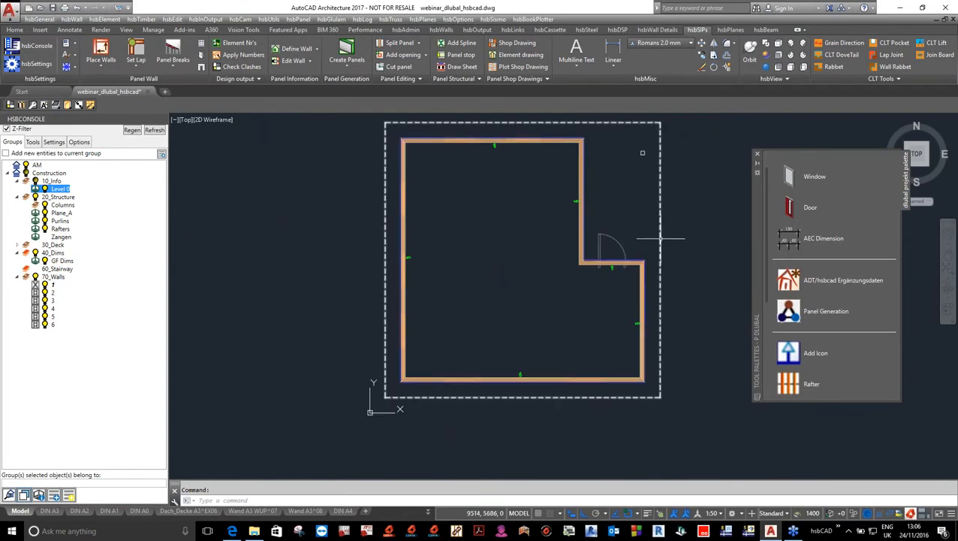
scroll(655, 223, down, 2)
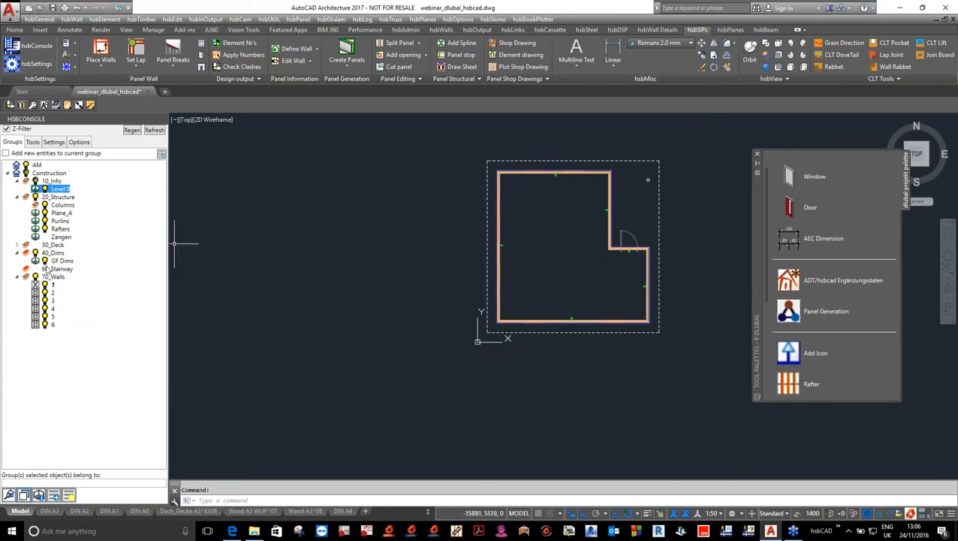
Collapse the 70_Walls group, make Plane_A current, and configure a roof icon with slope 0, overhang 500 and eave height 3300.
click(18, 278)
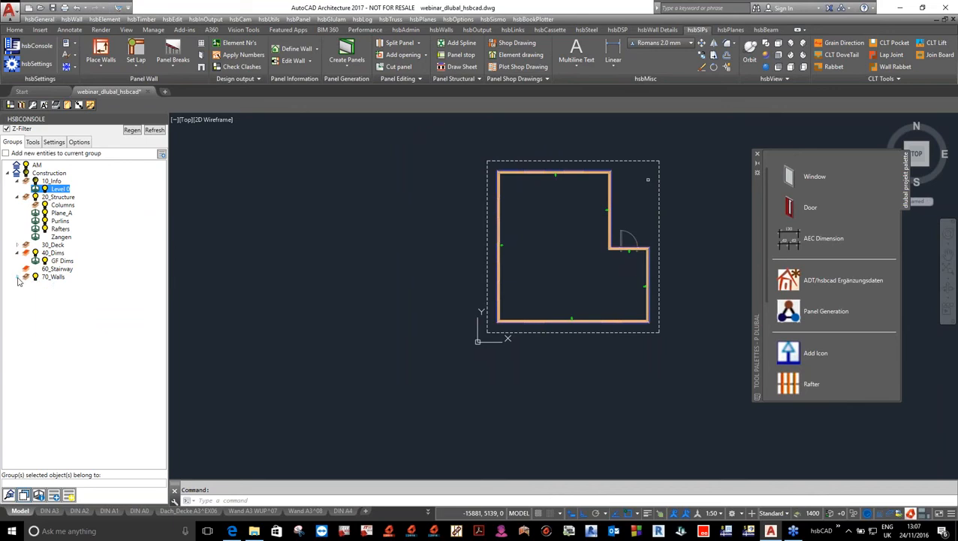
click(35, 213)
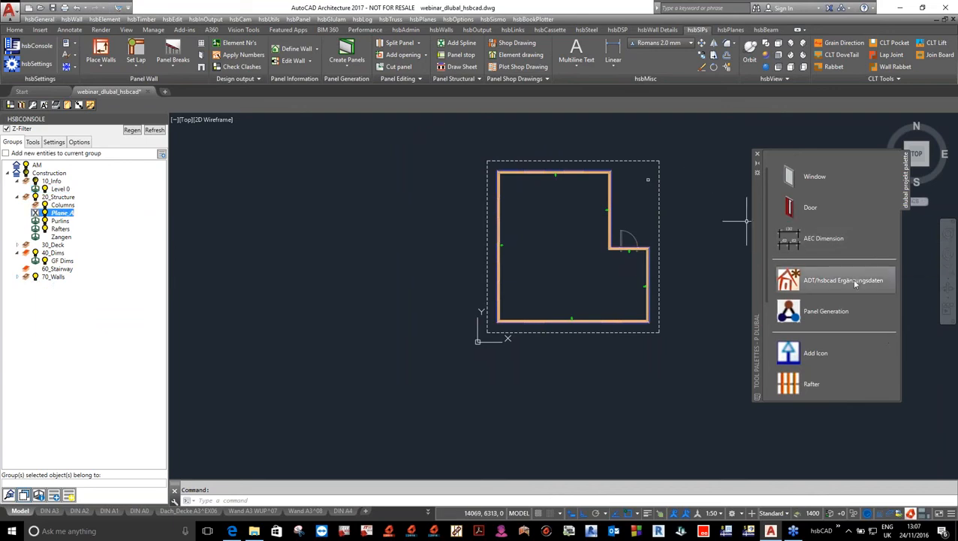
scroll(848, 330, down, 3)
click(813, 263)
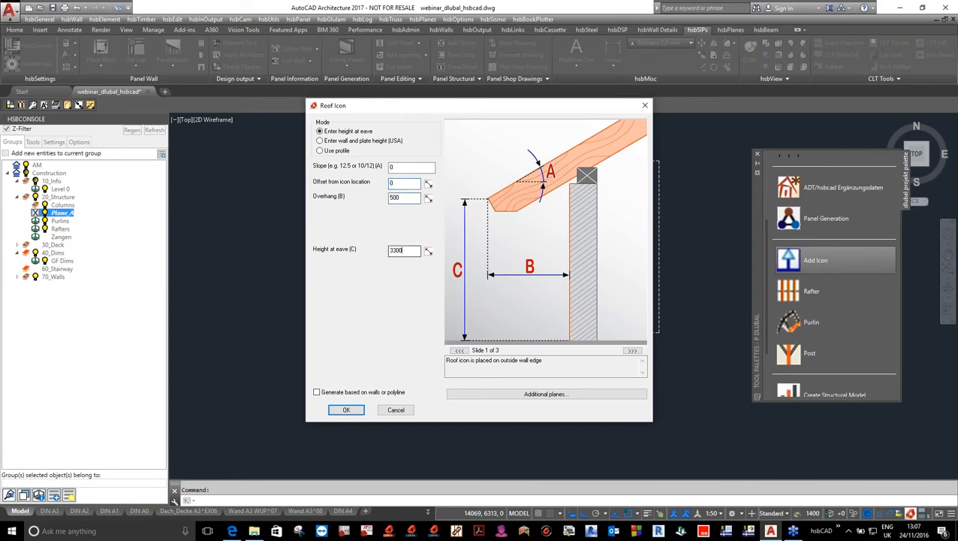
click(399, 197)
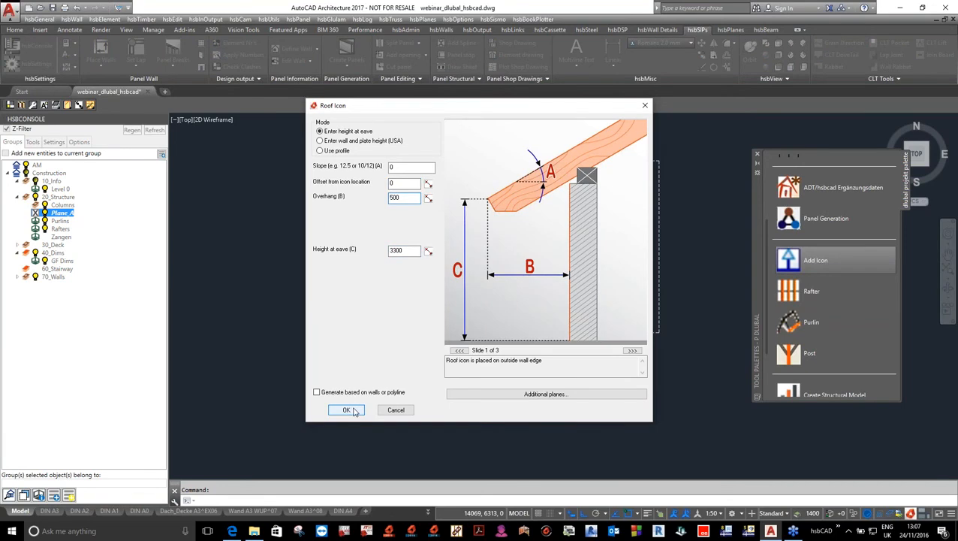
click(348, 410)
Place roof icons on the outside edges of the south and east walls.
scroll(582, 328, up, 8)
click(449, 289)
scroll(481, 316, down, 5)
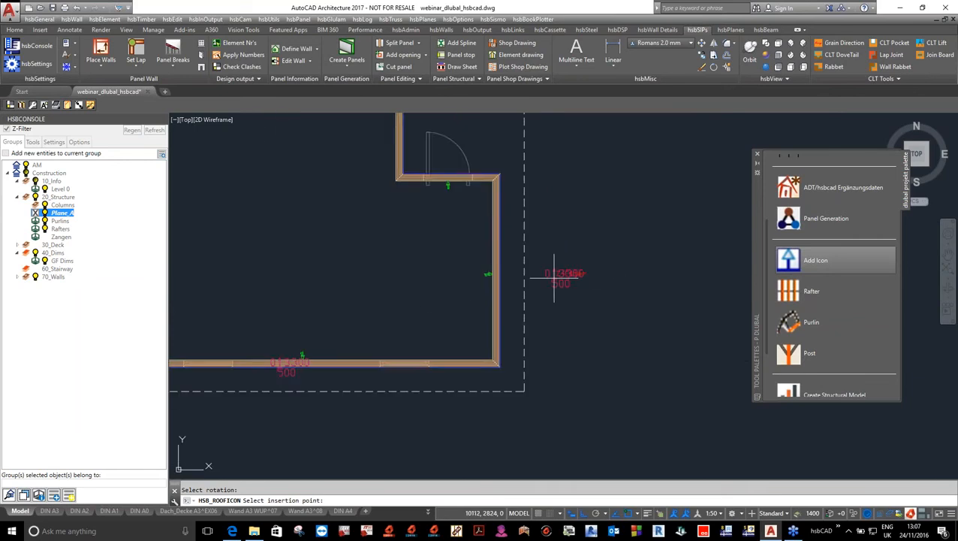
scroll(554, 273, up, 3)
click(443, 269)
click(445, 269)
scroll(642, 292, down, 5)
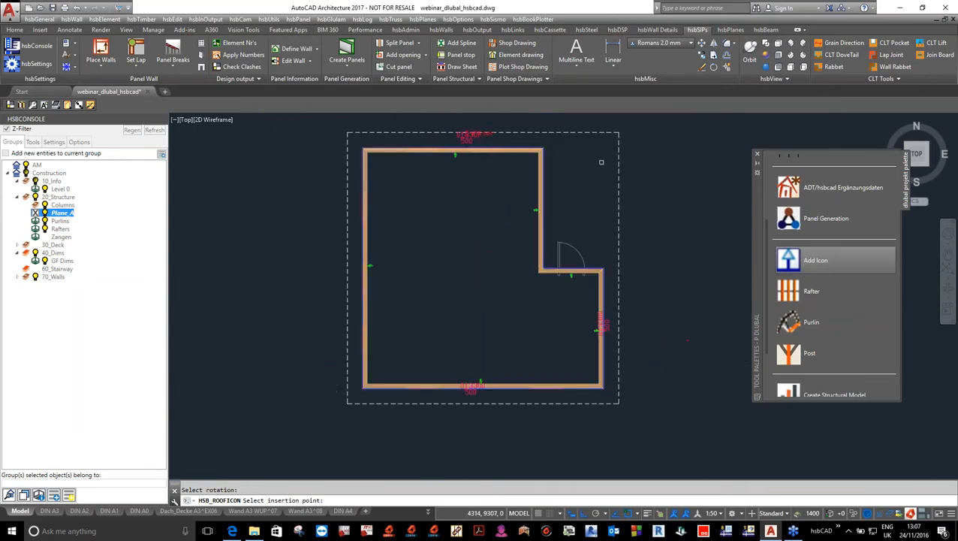
Place roof icons on the outside edges of the north and west walls and put the roof symbol west of the building.
scroll(473, 139, up, 5)
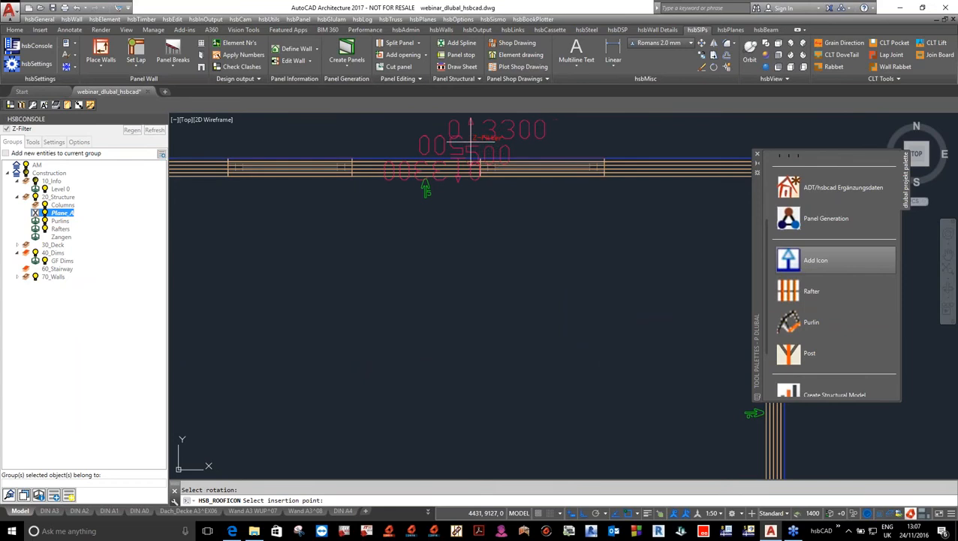
scroll(472, 139, down, 5)
scroll(391, 225, up, 6)
click(385, 239)
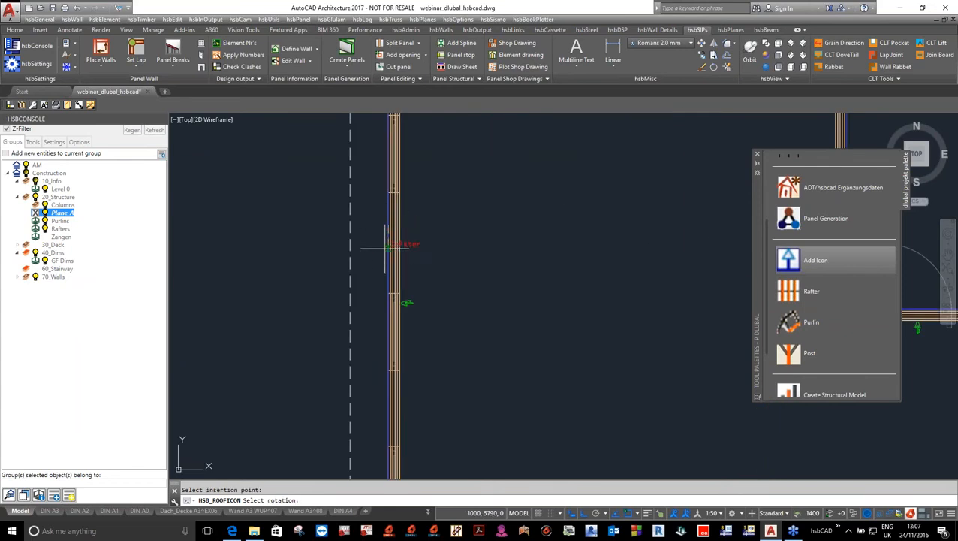
click(391, 229)
scroll(391, 230, down, 5)
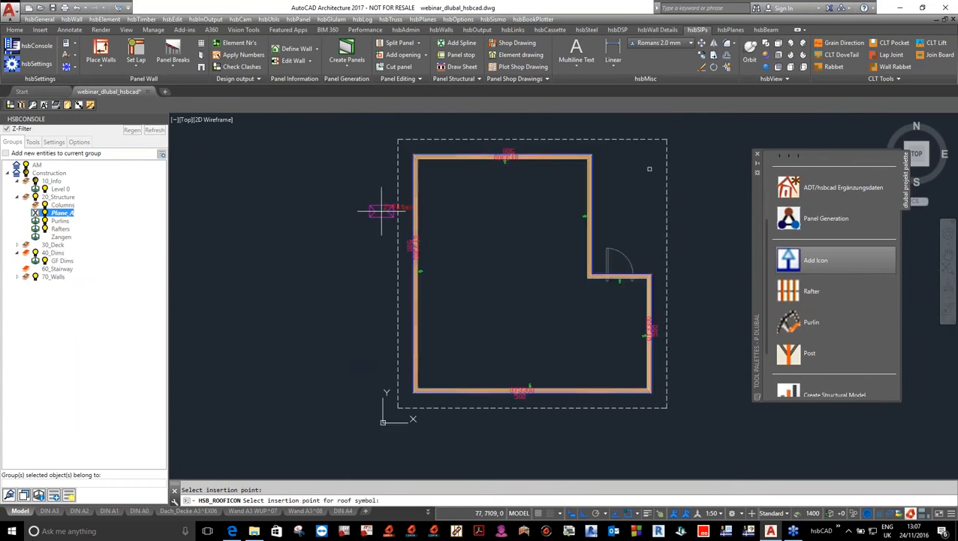
click(352, 214)
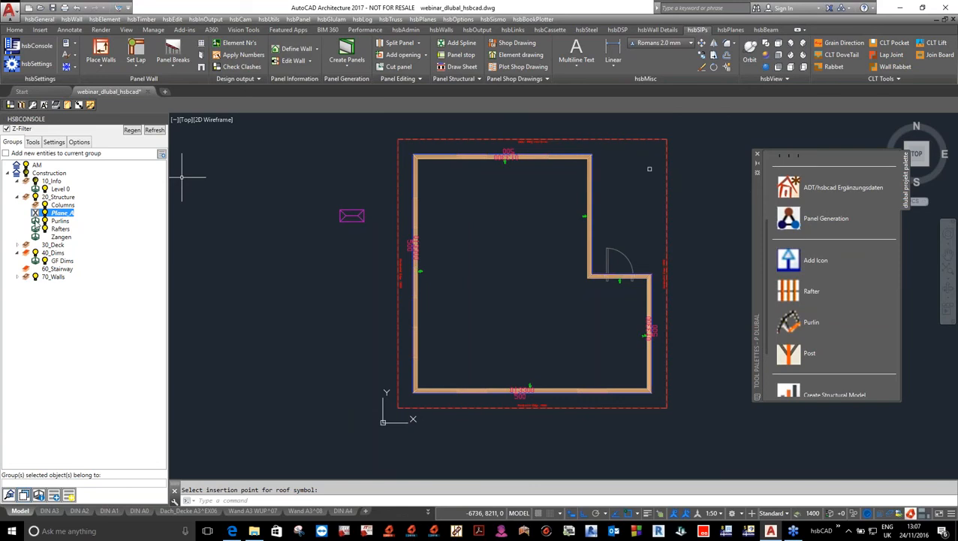
Make the Rafters group current and define rafters for the roof plane: 160 x 80 Glulam GL24h, evenly distributed at 600 maximum spacing.
click(36, 223)
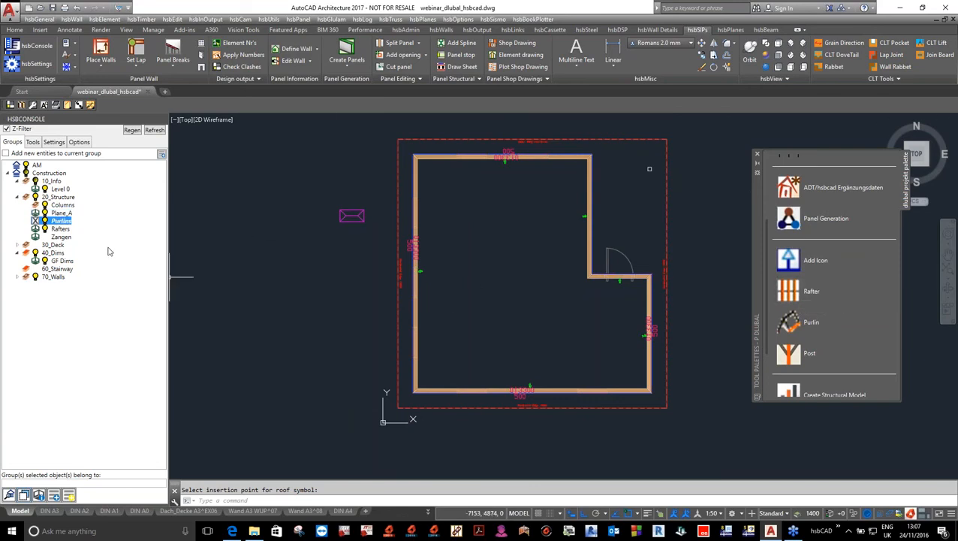
click(39, 228)
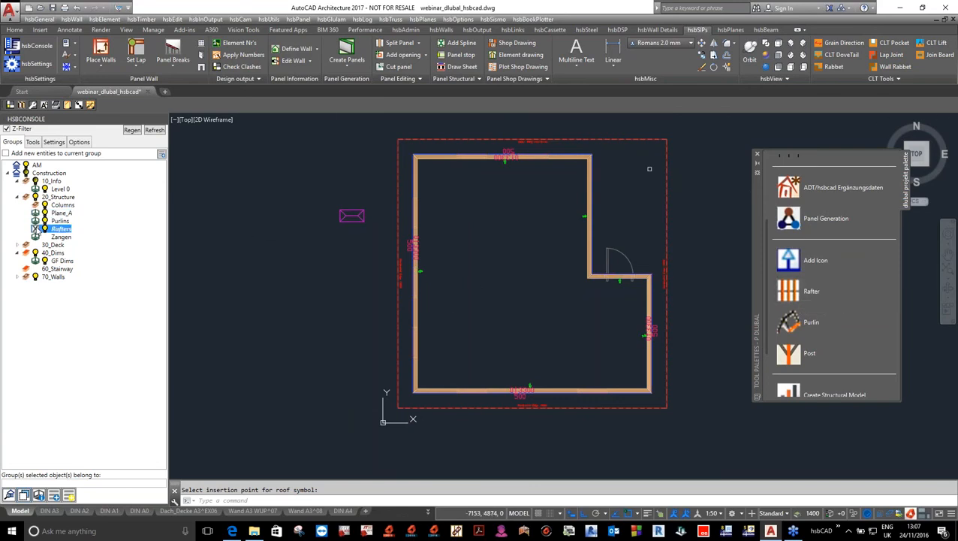
click(797, 292)
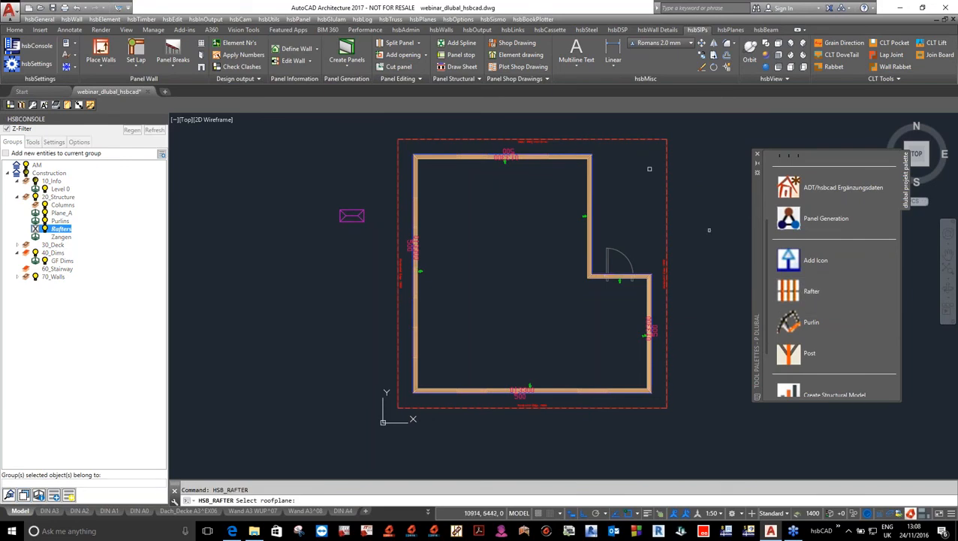
click(668, 198)
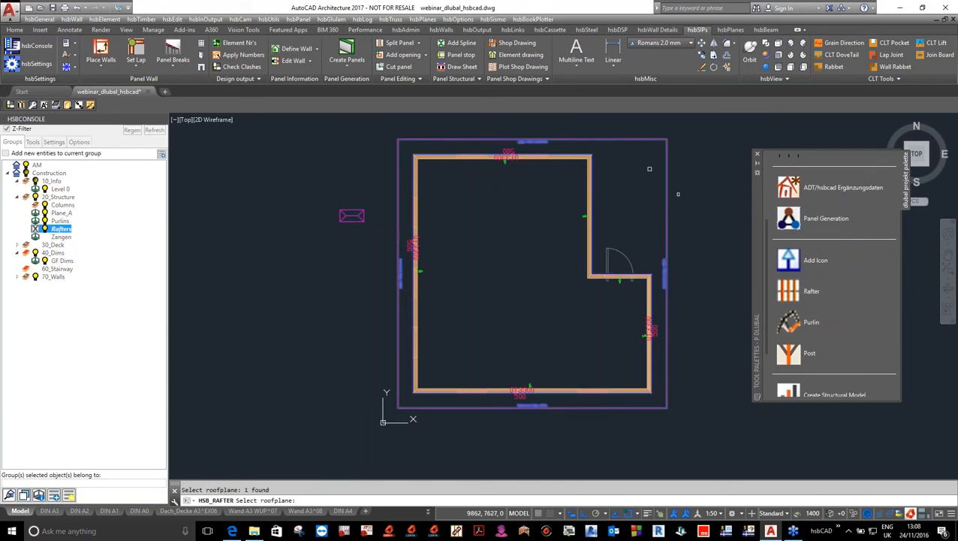
key(Return)
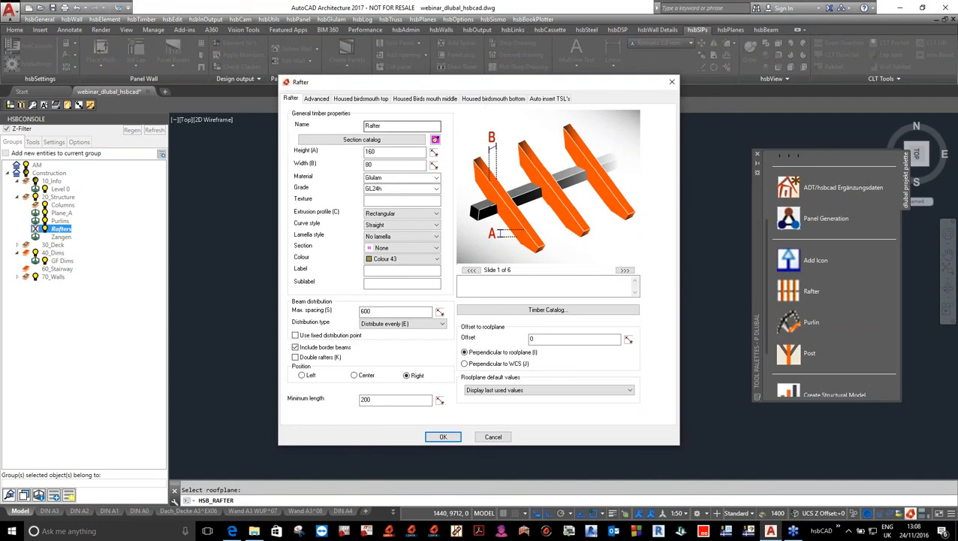
key(Tab)
key(Tab)
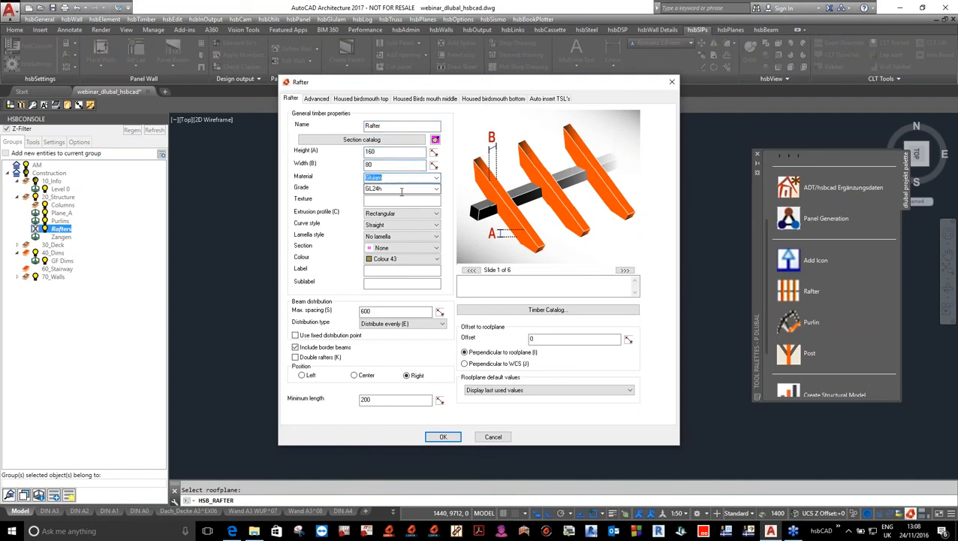
key(Tab)
key(Tab)
key(Tab)
key(Tab)
key(Tab)
key(Tab)
key(Tab)
key(Tab)
key(Tab)
key(Tab)
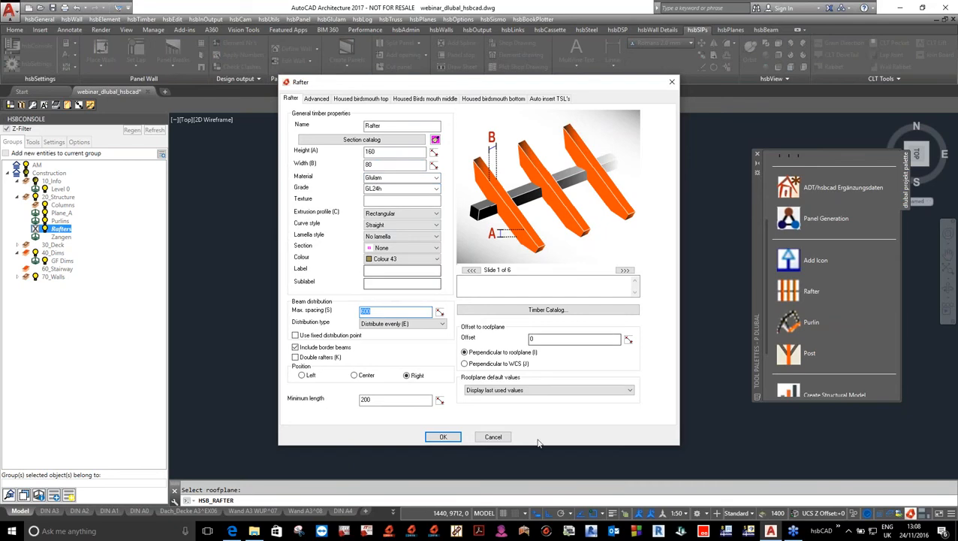
click(444, 437)
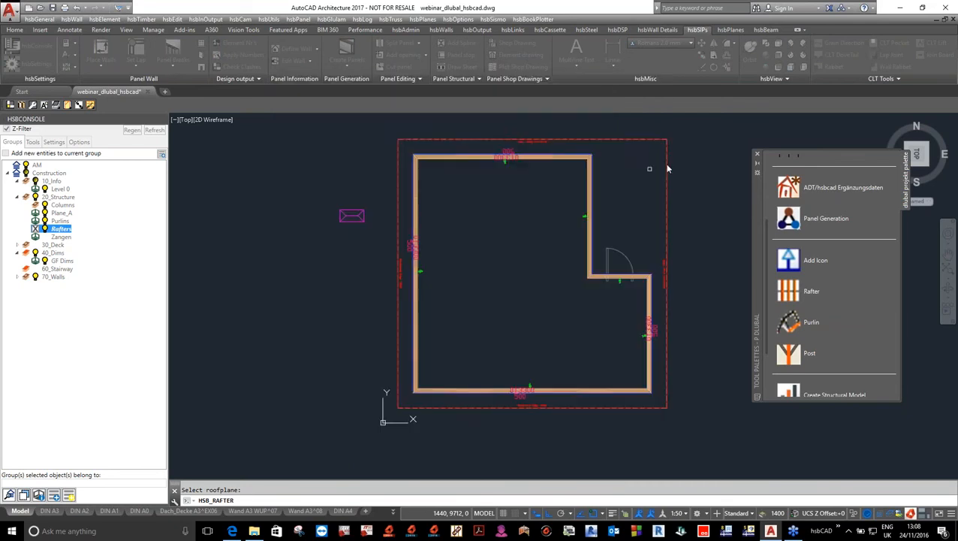
Distribute the rafters along the roof plane's east edge, from its northeast corner to its southeast corner.
scroll(650, 143, up, 5)
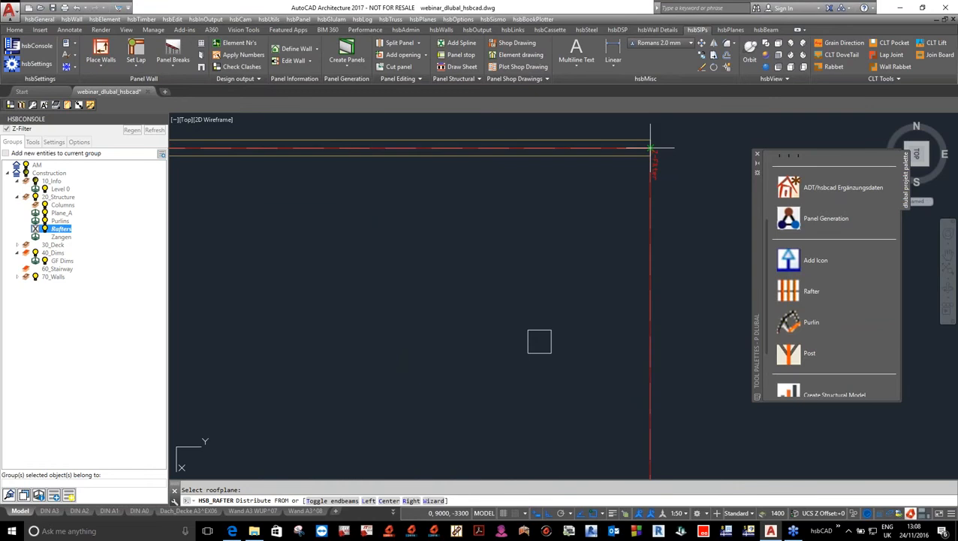
click(650, 148)
scroll(638, 139, down, 5)
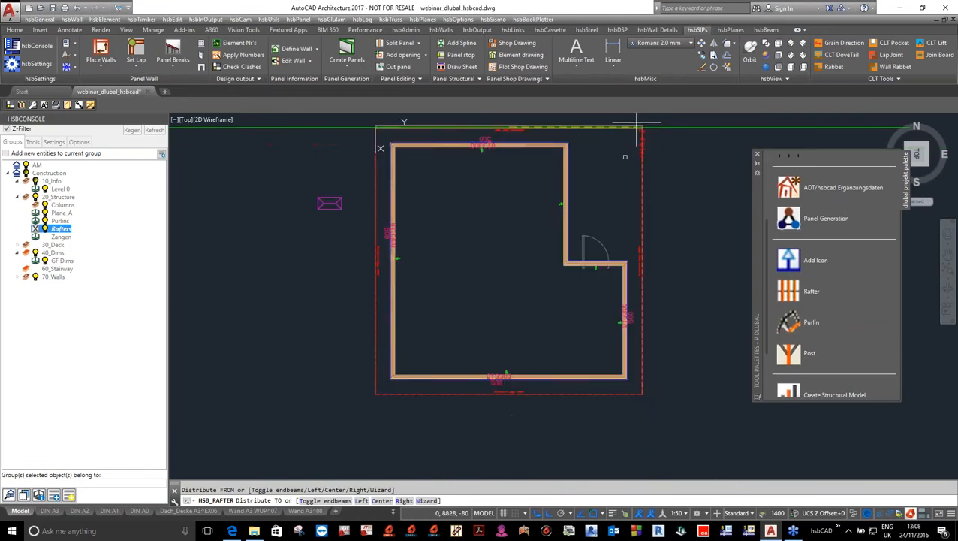
click(644, 392)
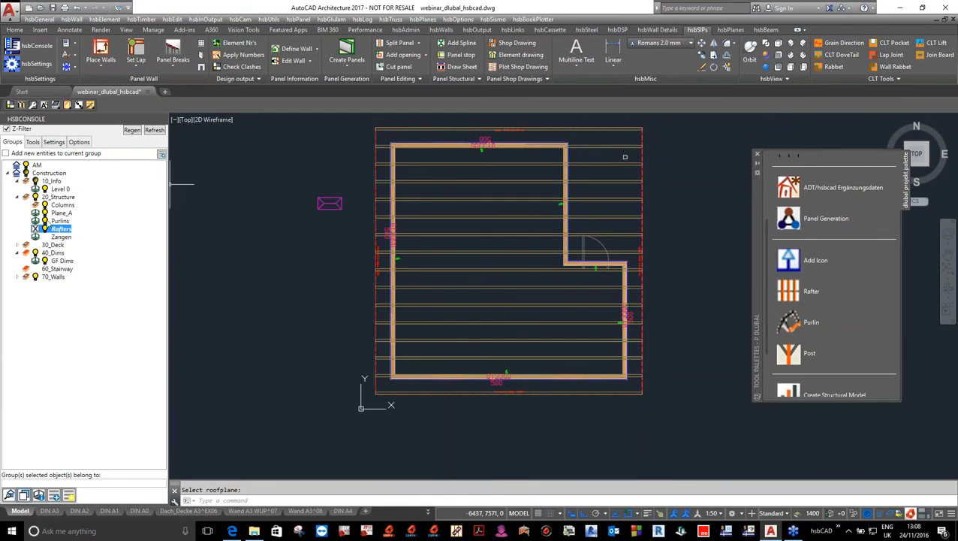
Make the Purlins group current and define roof-plane purlins: 140 x 140 Glulam GL24h, vertical birdsmouth stand 120, positioned right of the reference point.
click(35, 221)
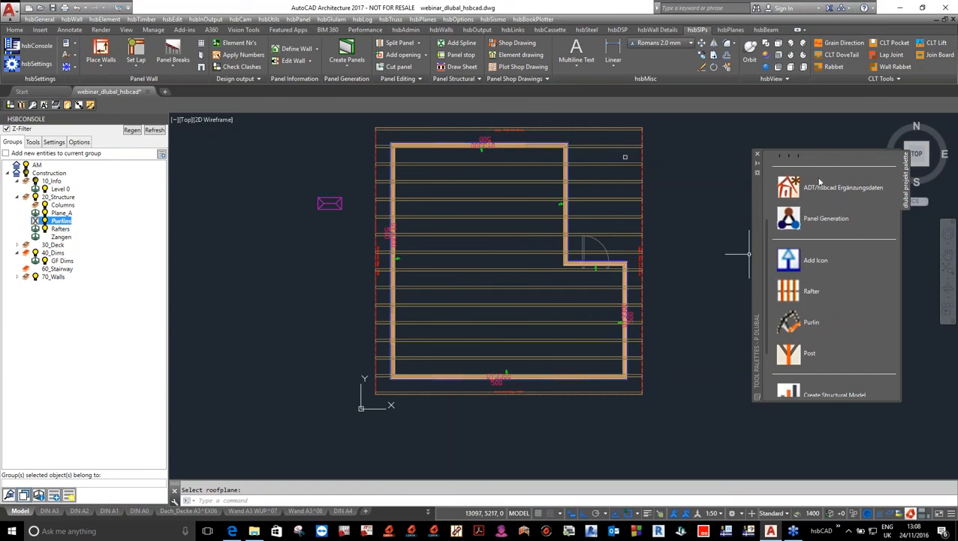
click(800, 323)
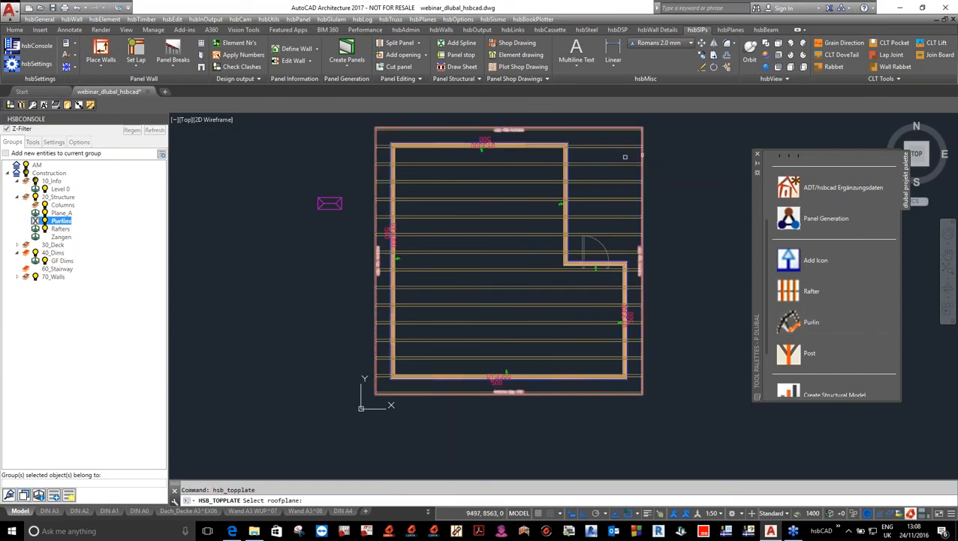
click(625, 156)
key(Return)
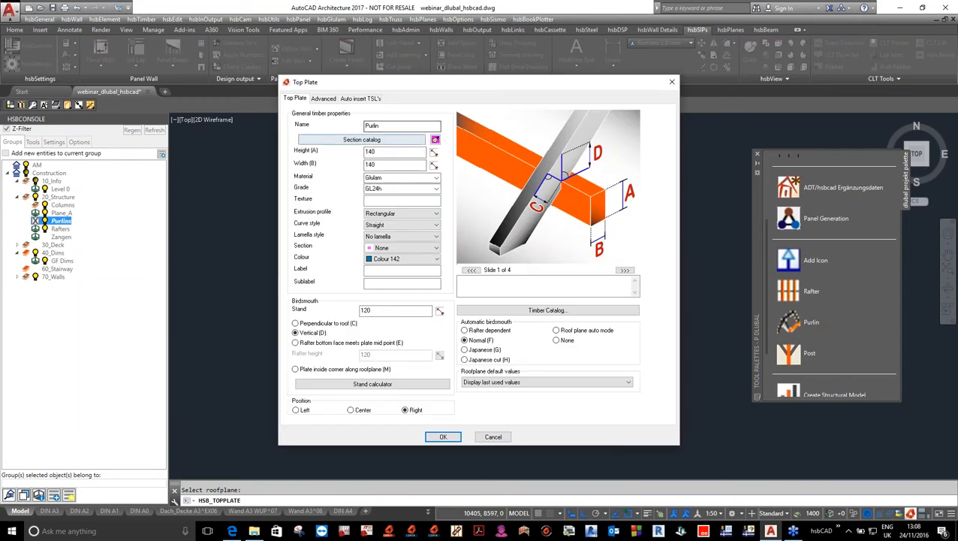
click(381, 164)
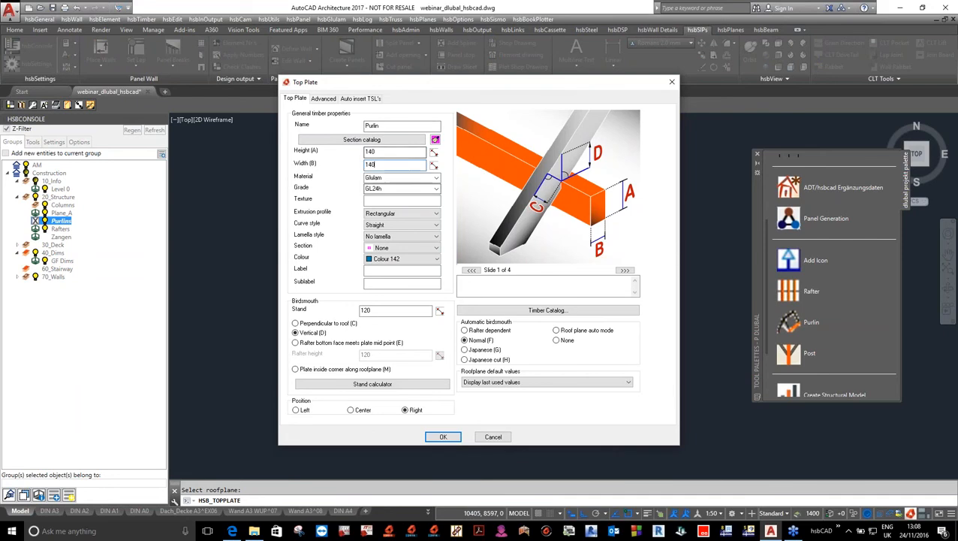
click(625, 270)
click(625, 270)
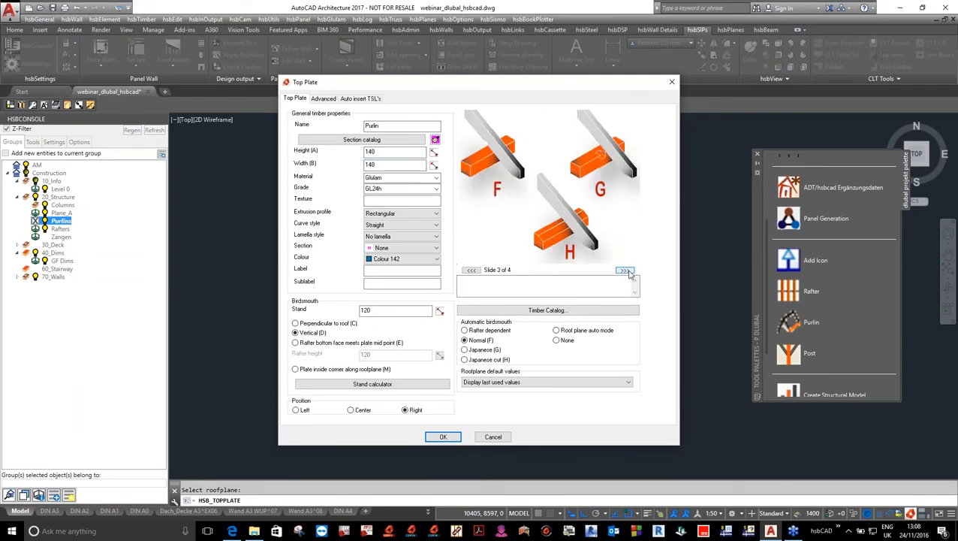
click(472, 269)
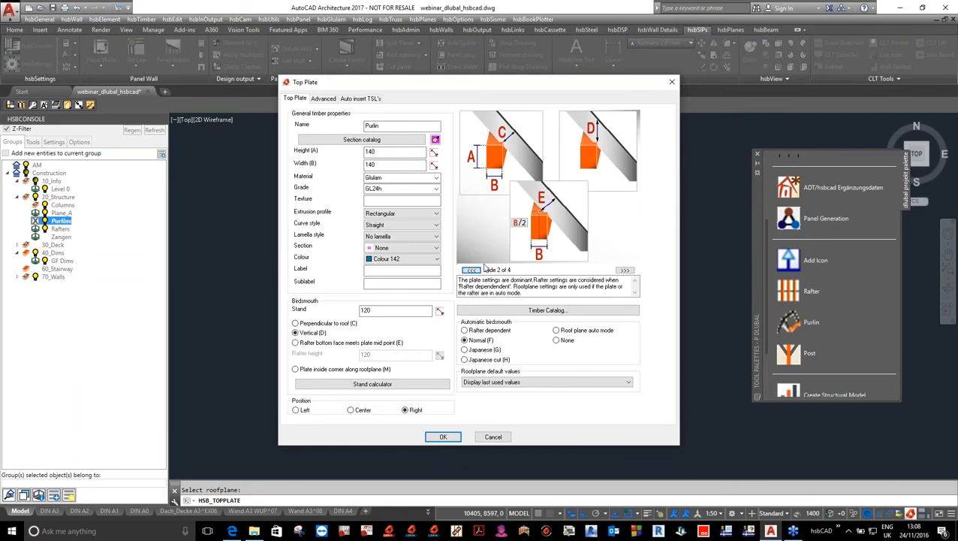
click(471, 270)
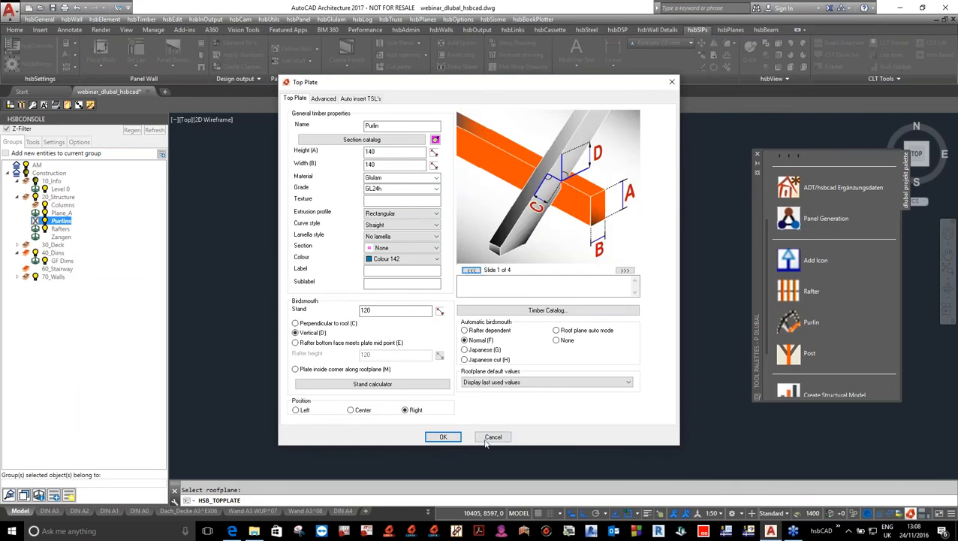
click(442, 437)
Place purlins along the west wall and along the recessed east wall beside the door.
scroll(398, 129, up, 5)
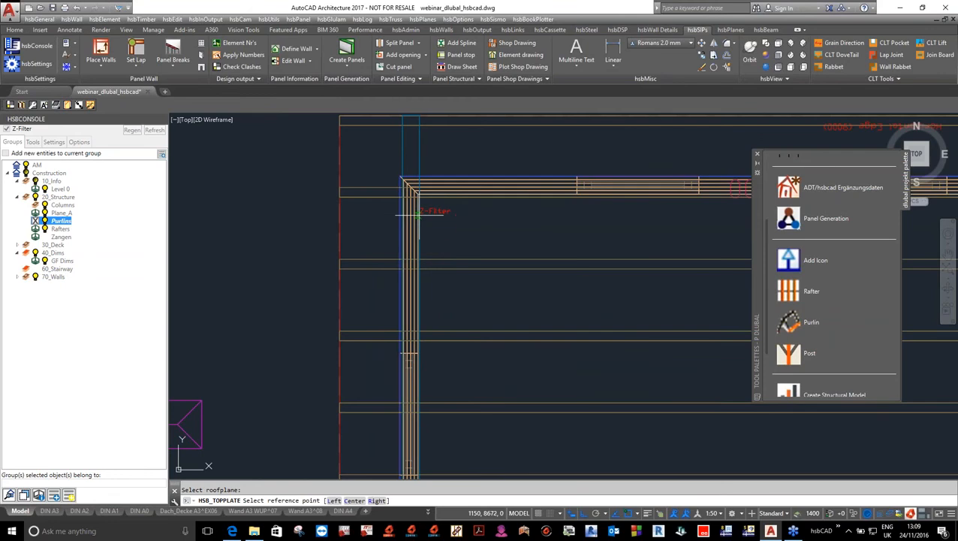
click(411, 215)
scroll(387, 196, down, 5)
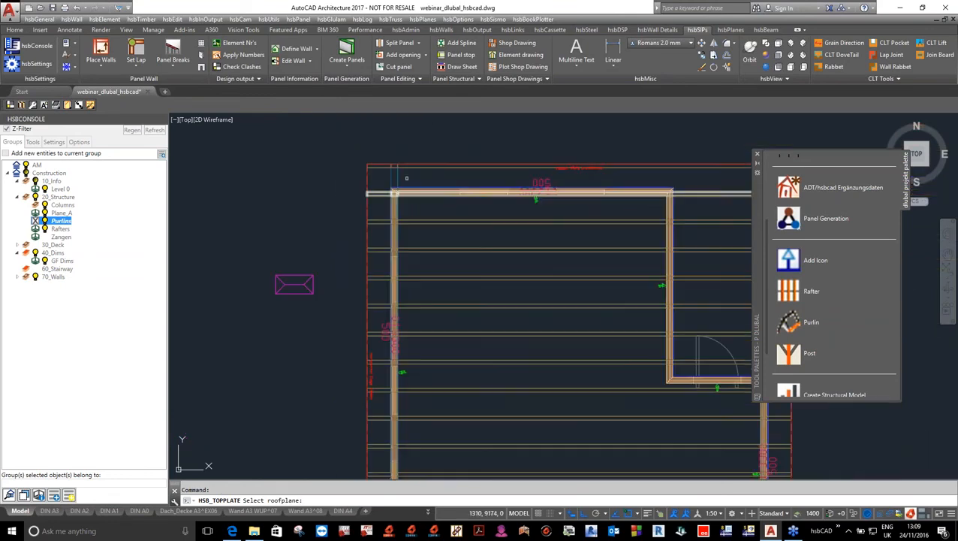
click(339, 174)
click(336, 179)
key(Return)
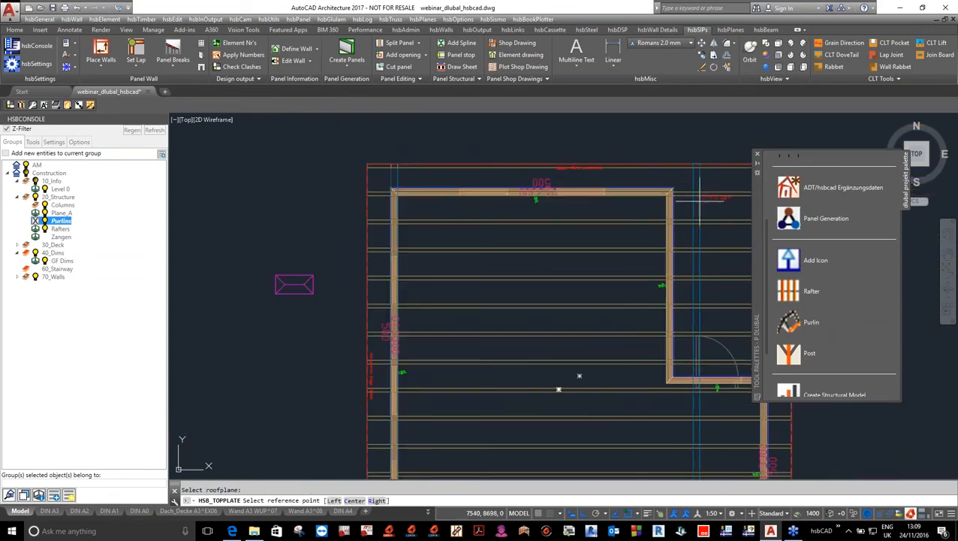
scroll(692, 208, up, 5)
click(620, 210)
scroll(449, 293, down, 5)
Place another purlin flush with the outer face of the outermost east wall and finish the purlin placement.
click(517, 192)
click(505, 200)
key(Return)
scroll(492, 322, up, 6)
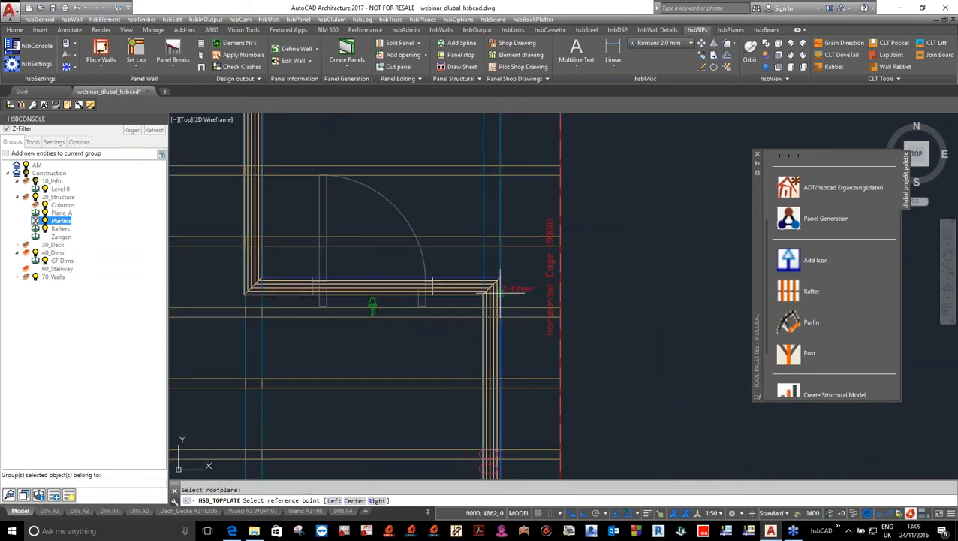
click(500, 289)
key(Return)
scroll(530, 295, down, 4)
scroll(531, 294, down, 2)
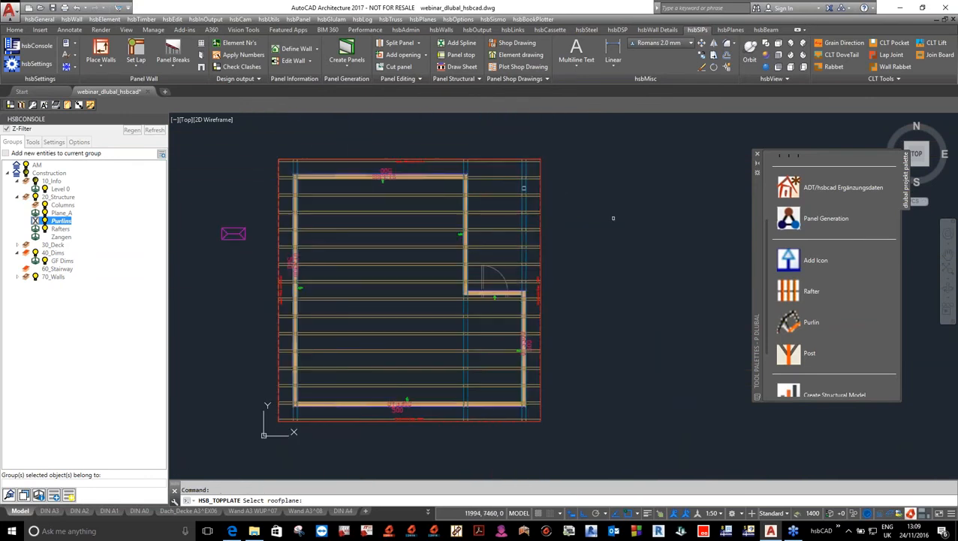
key(Return)
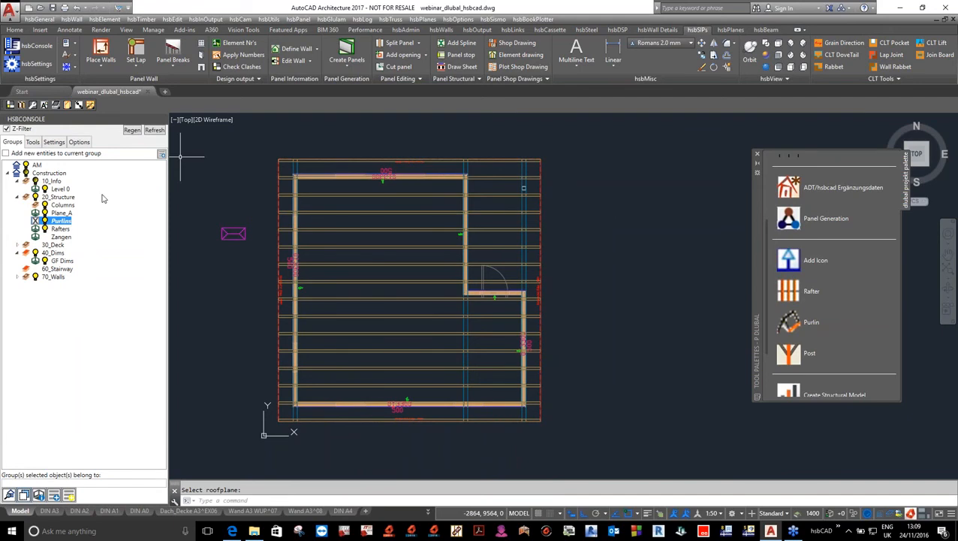
Define a post bounded by the outermost east purlin: 120 x 120 Glulam GL24h column with starting height 0.
scroll(541, 180, up, 6)
scroll(518, 217, down, 6)
scroll(580, 166, up, 2)
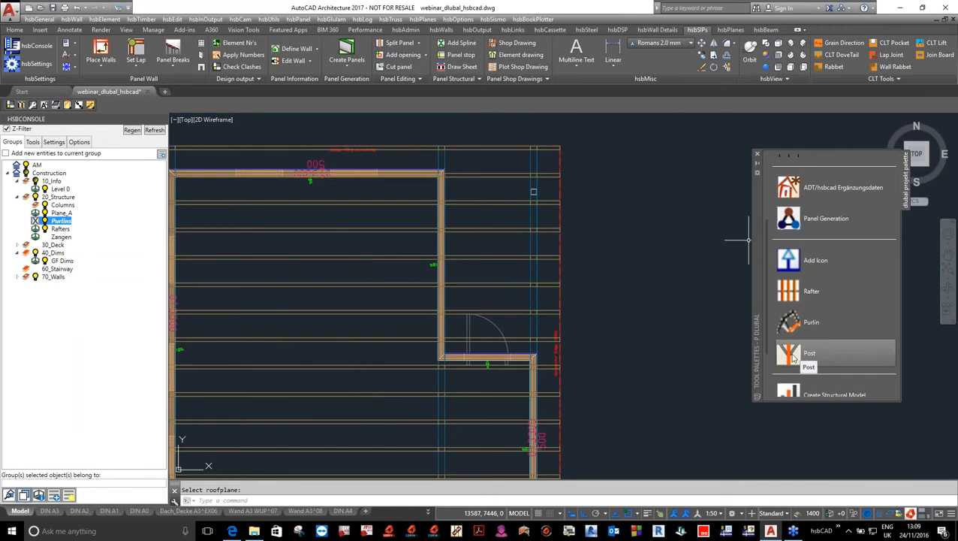
click(792, 358)
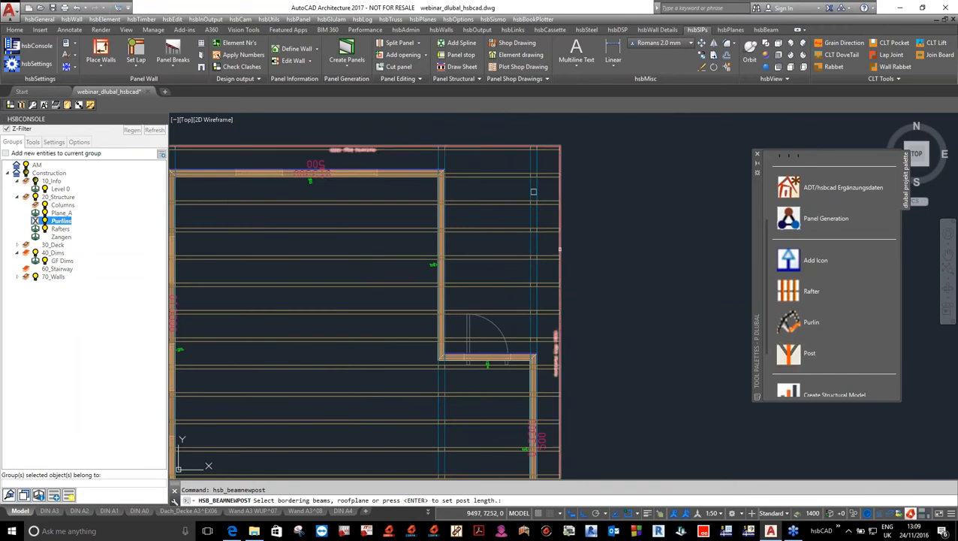
click(536, 244)
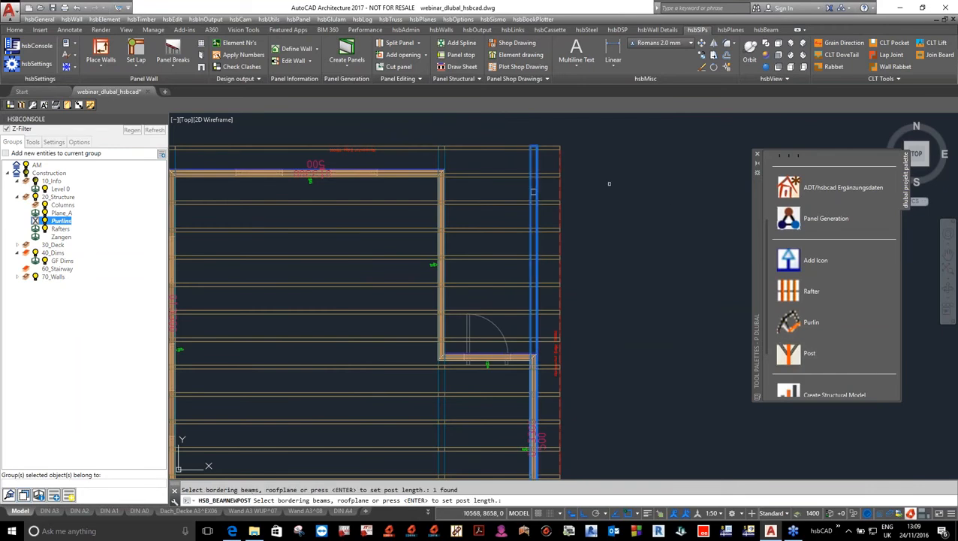
key(Return)
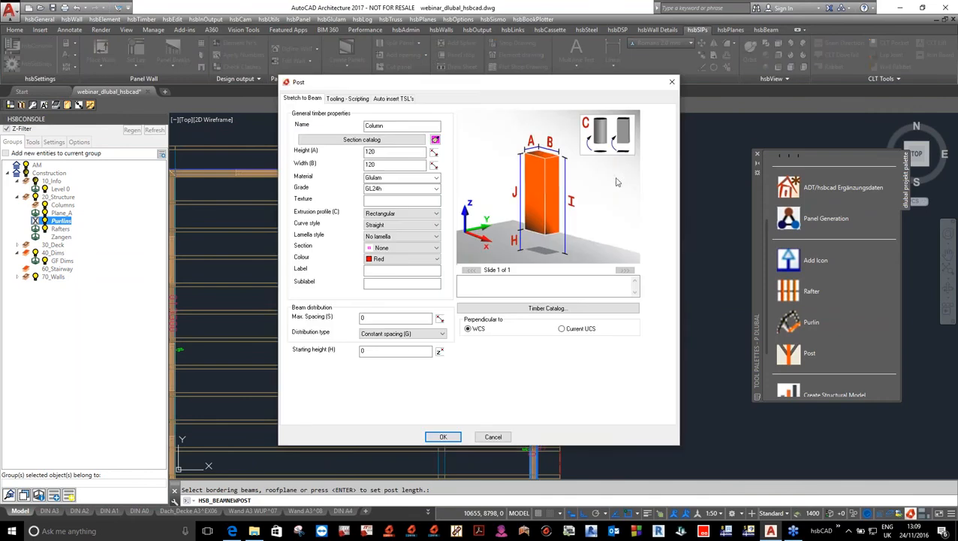
click(443, 436)
Place the post centred under the outermost east purlin near its north end and set its rotation.
scroll(533, 180, up, 5)
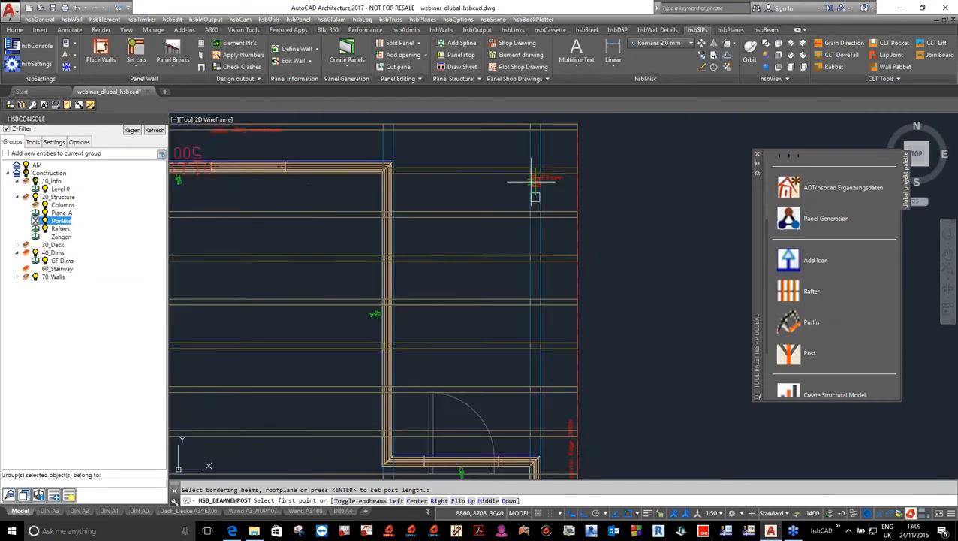
click(533, 189)
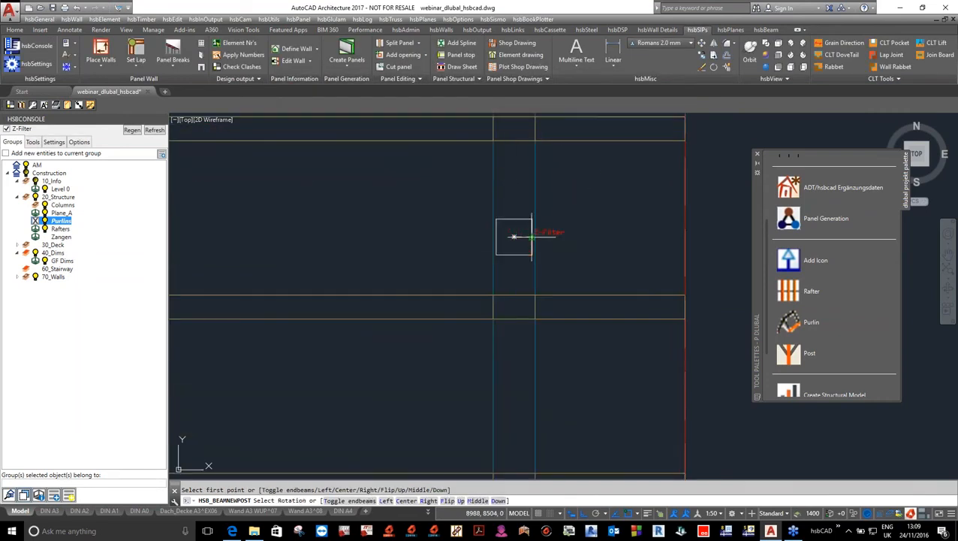
click(620, 231)
right_click(625, 208)
click(626, 210)
scroll(525, 221, down, 2)
scroll(526, 221, down, 10)
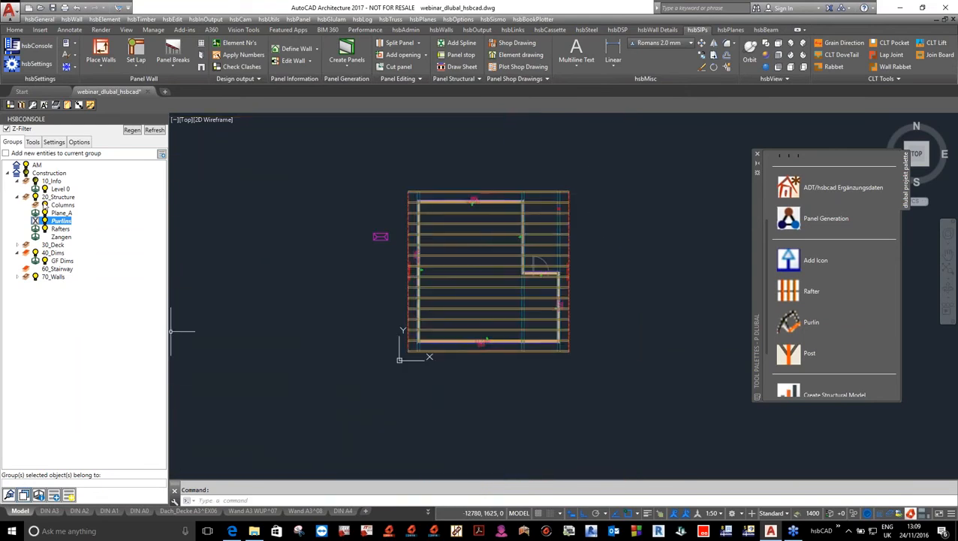
Hide the Level 0 group and show the building in northeast isometric view with the Conceptual visual style.
click(47, 189)
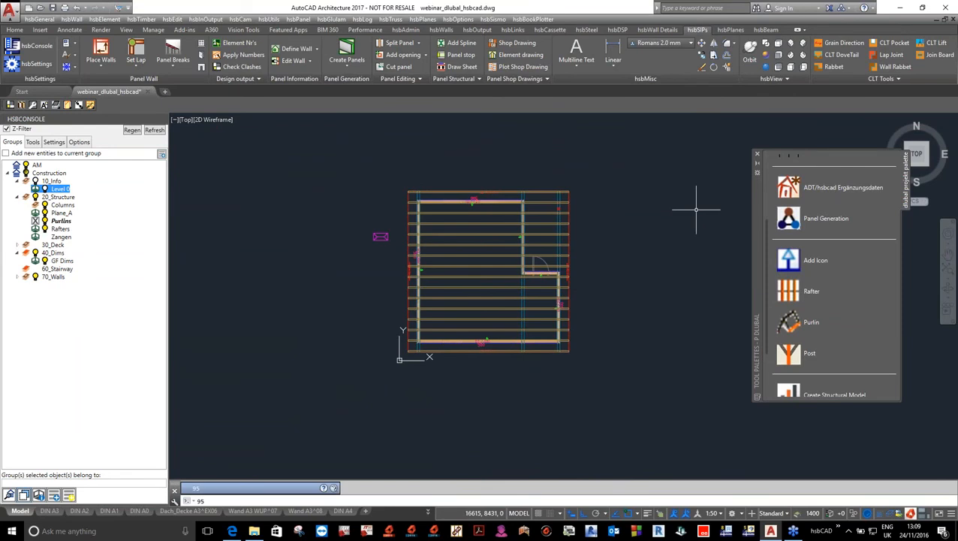
key(Return)
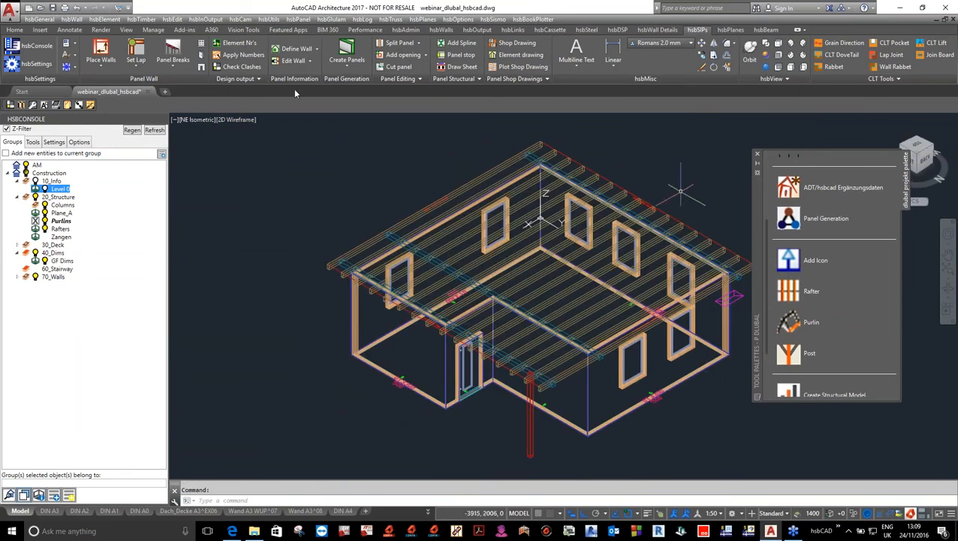
click(244, 120)
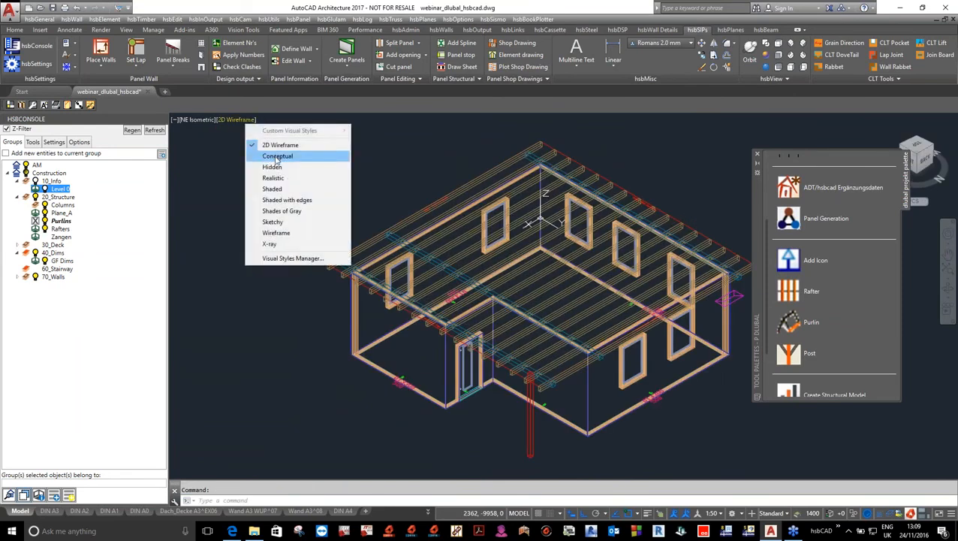
click(276, 159)
scroll(397, 192, down, 4)
scroll(512, 362, up, 3)
scroll(694, 183, up, 5)
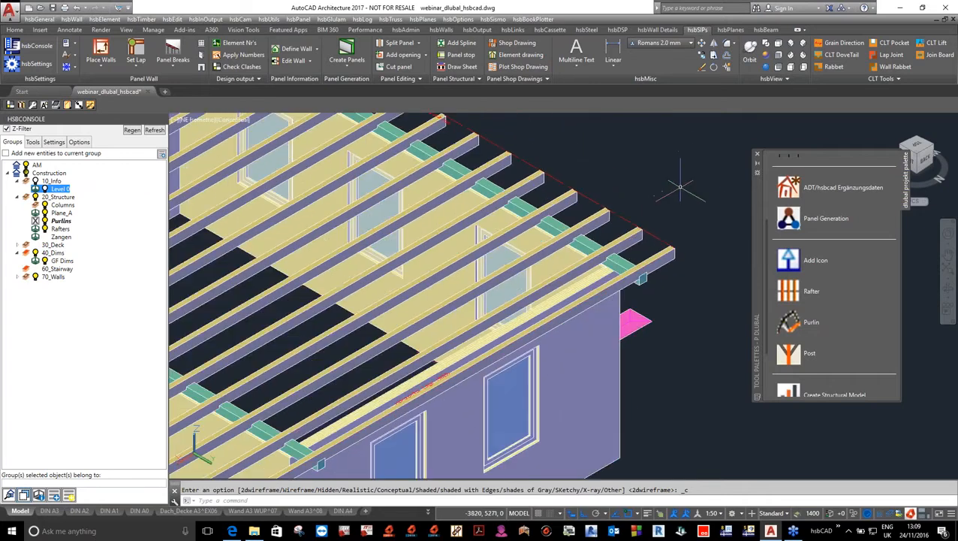
scroll(679, 186, down, 6)
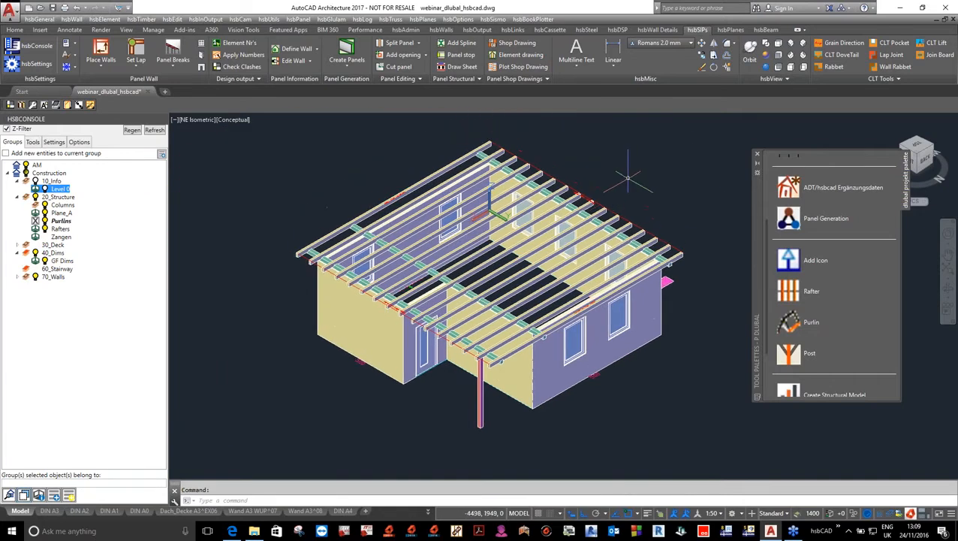
Orbit the building to a lower viewing angle and return to the 2D Wireframe visual style.
shift+middle_drag(629, 178, 629, 177)
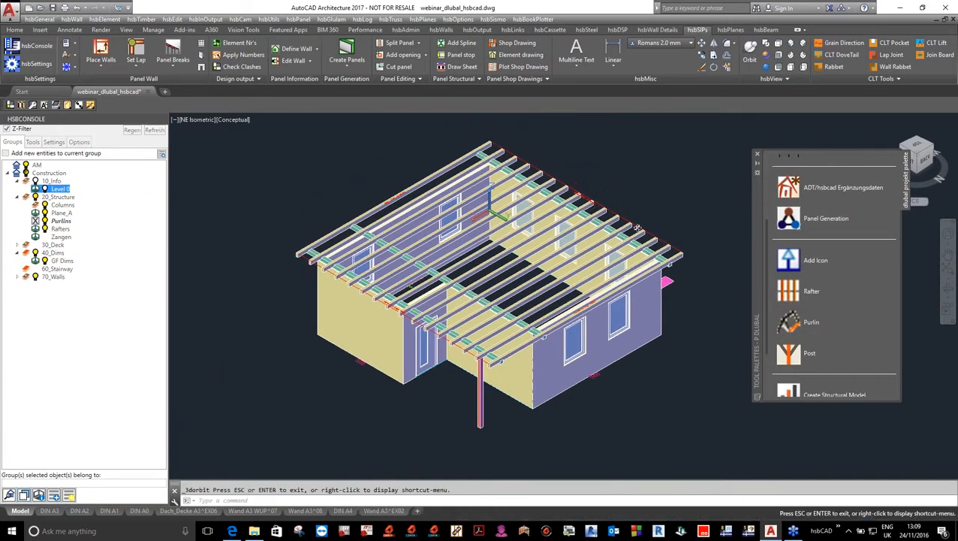
shift+middle_drag(633, 229, 642, 193)
right_click(642, 191)
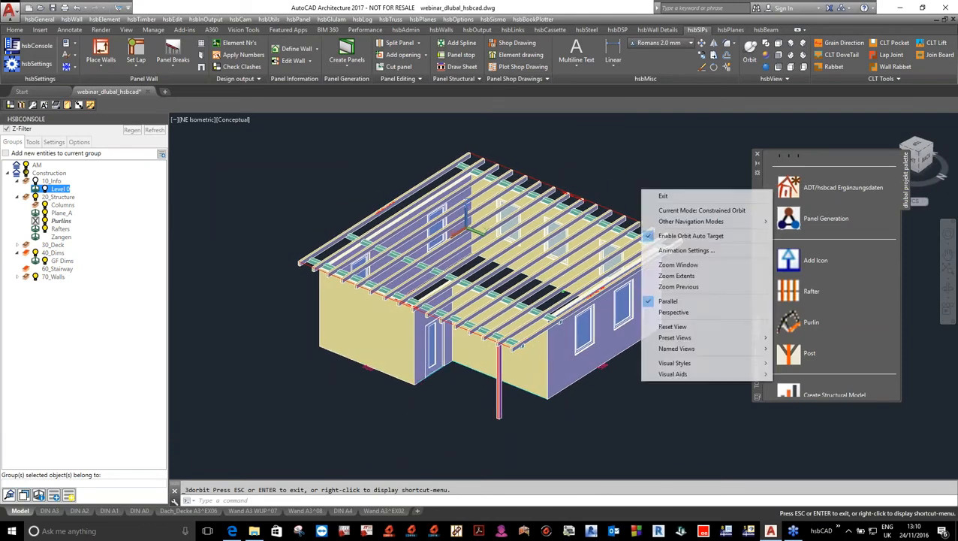
click(660, 197)
key(Return)
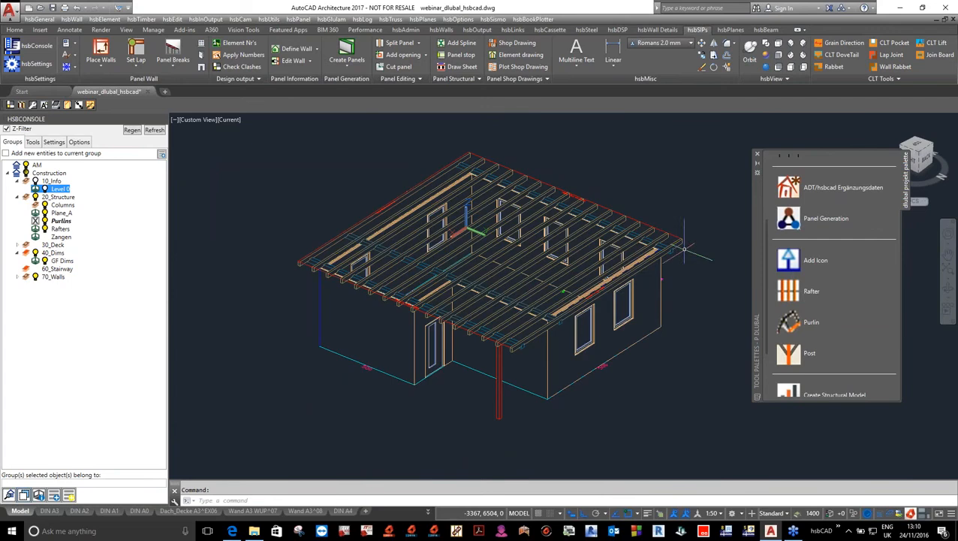
Set up a rounded tenon joint, 40 wide and 40 deep with zero offsets and tolerances, oriented parallel with the mortise beam.
scroll(570, 372, up, 1)
scroll(532, 373, up, 3)
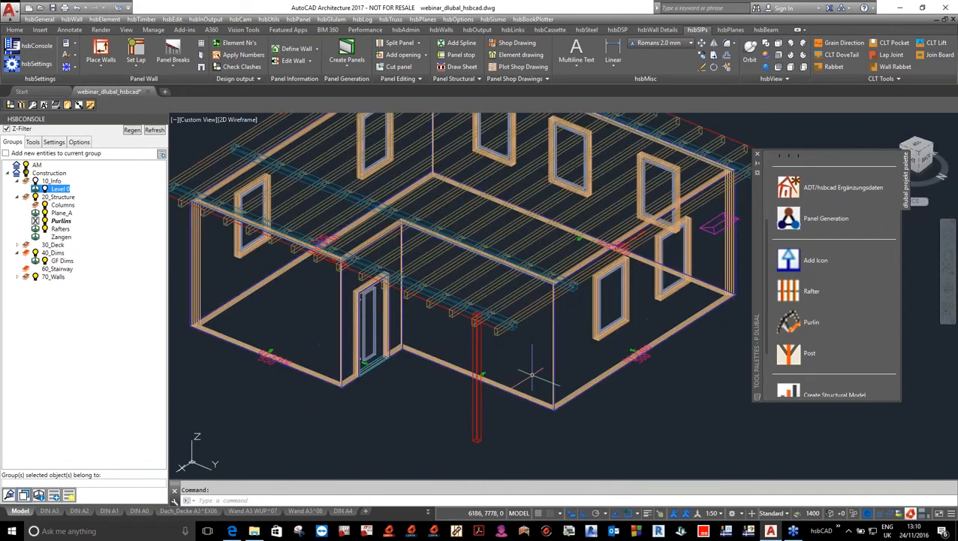
scroll(532, 374, up, 6)
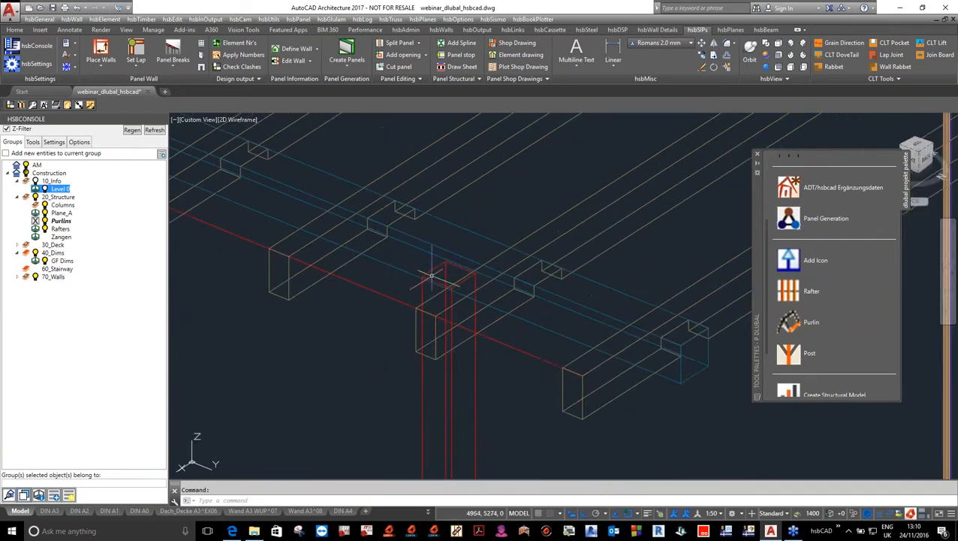
scroll(429, 275, up, 2)
scroll(430, 268, down, 2)
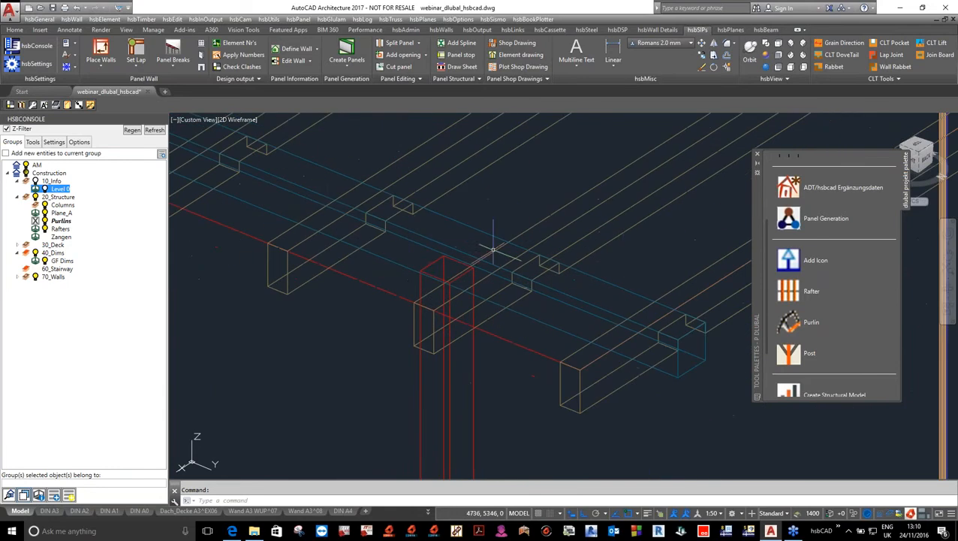
key(Return)
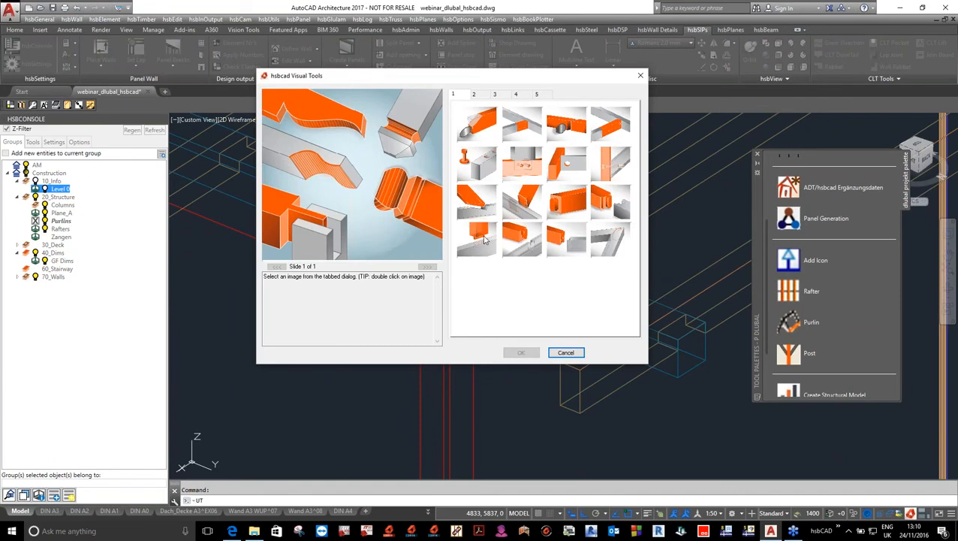
click(484, 239)
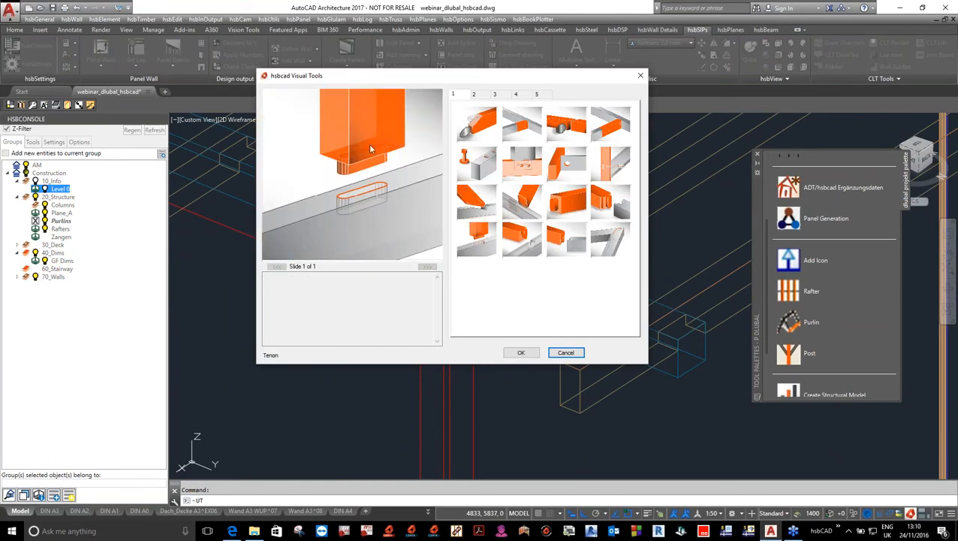
click(521, 352)
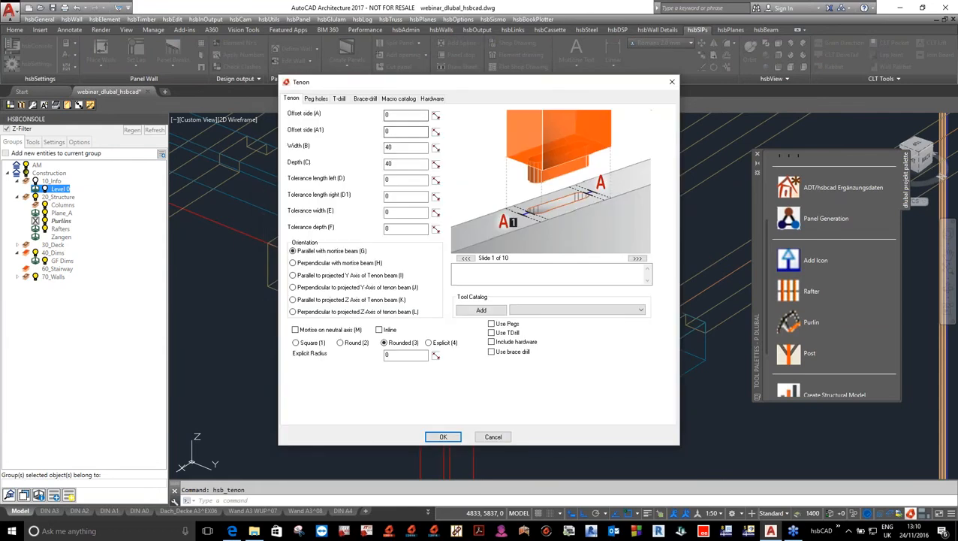
click(443, 436)
Apply the tenon joint with the post as the tenon timber and the outermost east purlin as the female beam.
drag(509, 384, 447, 395)
key(Return)
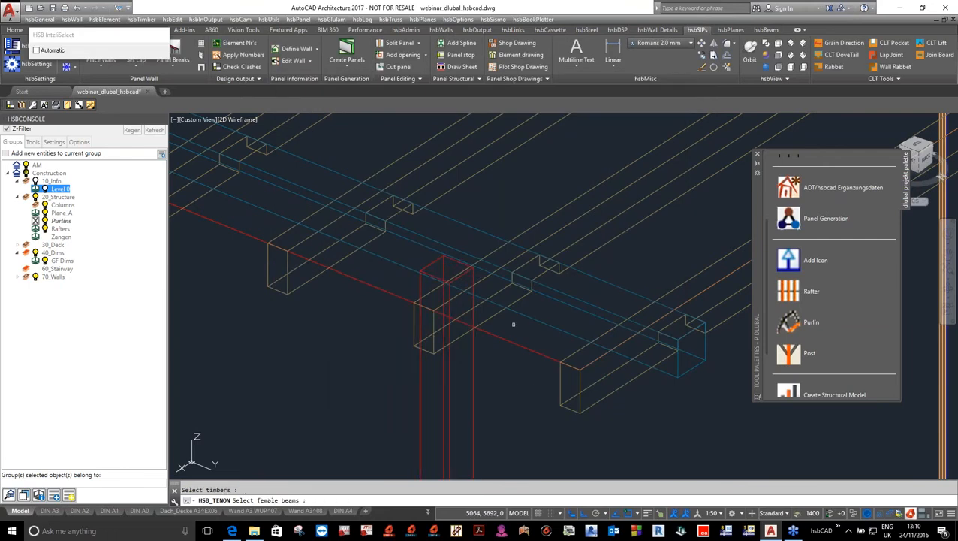
click(555, 321)
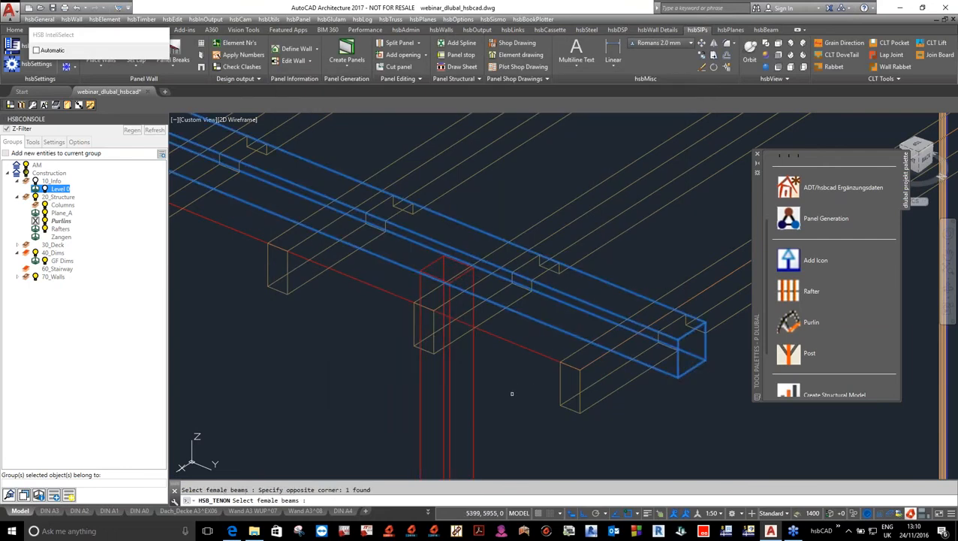
key(Return)
scroll(388, 302, up, 5)
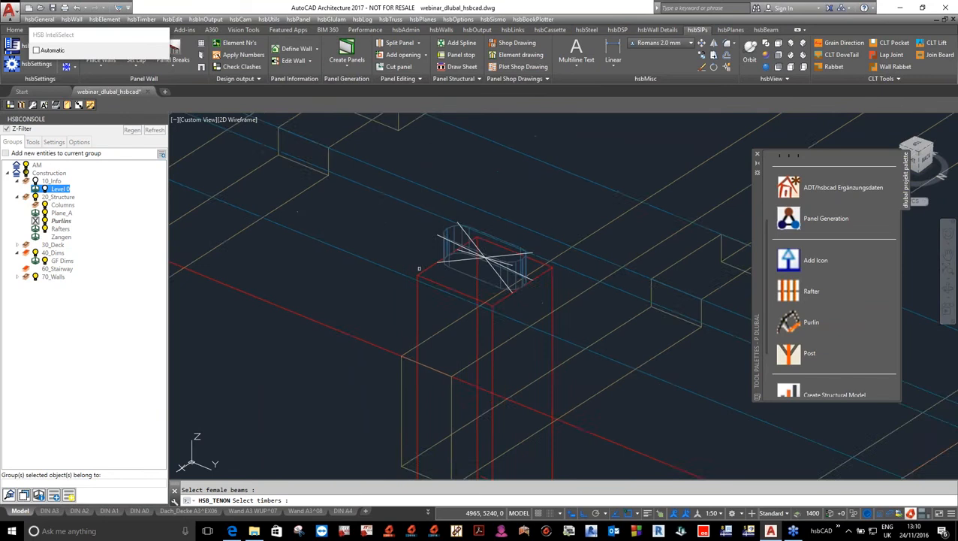
key(Return)
scroll(556, 244, down, 2)
scroll(537, 246, down, 2)
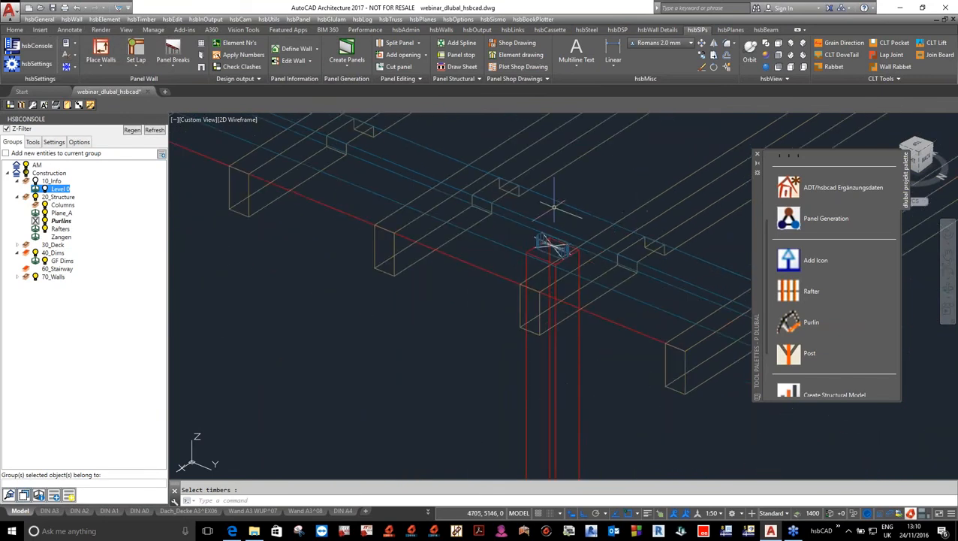
Choose the BMF-Column shoe ISB maxi from the type E metal parts, inserted as one instance.
scroll(552, 245, down, 3)
scroll(696, 320, up, 2)
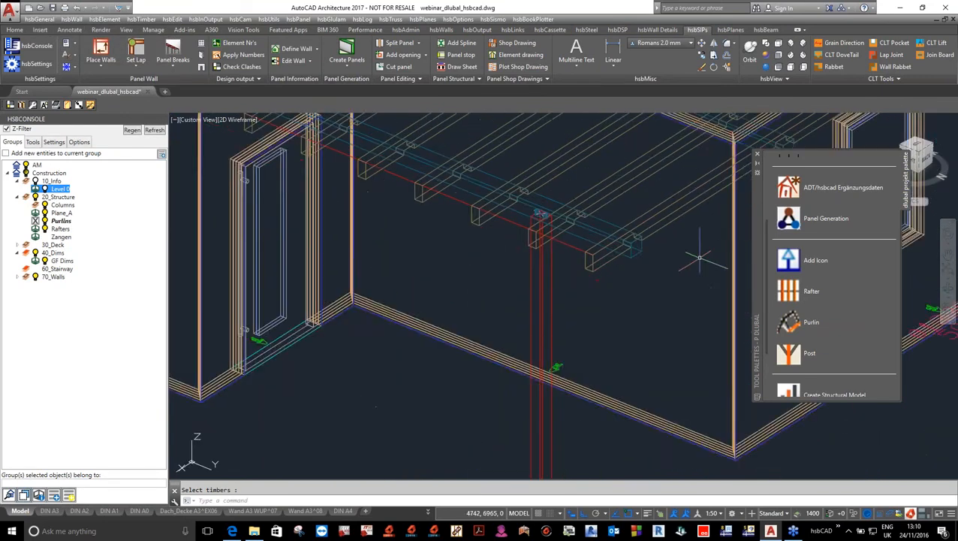
scroll(563, 428, up, 2)
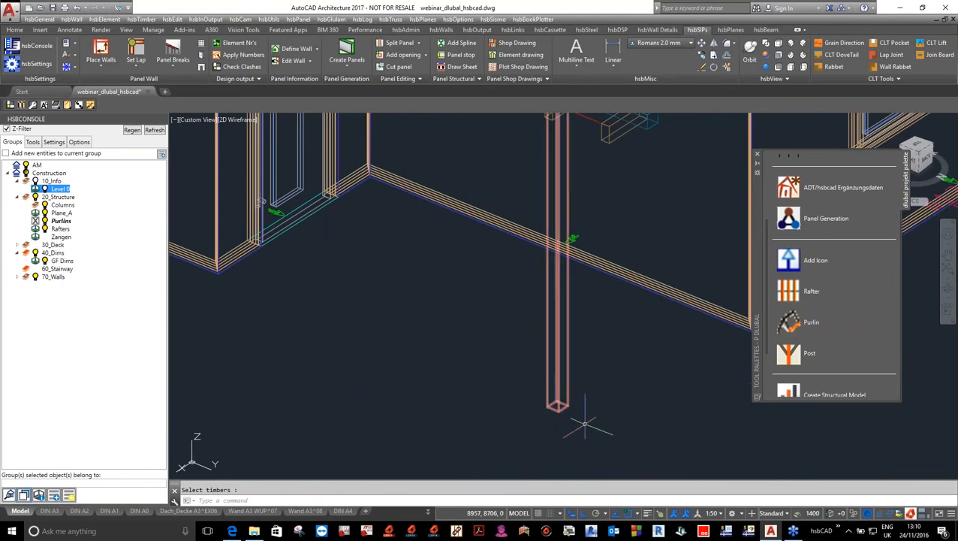
scroll(557, 405, up, 4)
scroll(556, 405, down, 6)
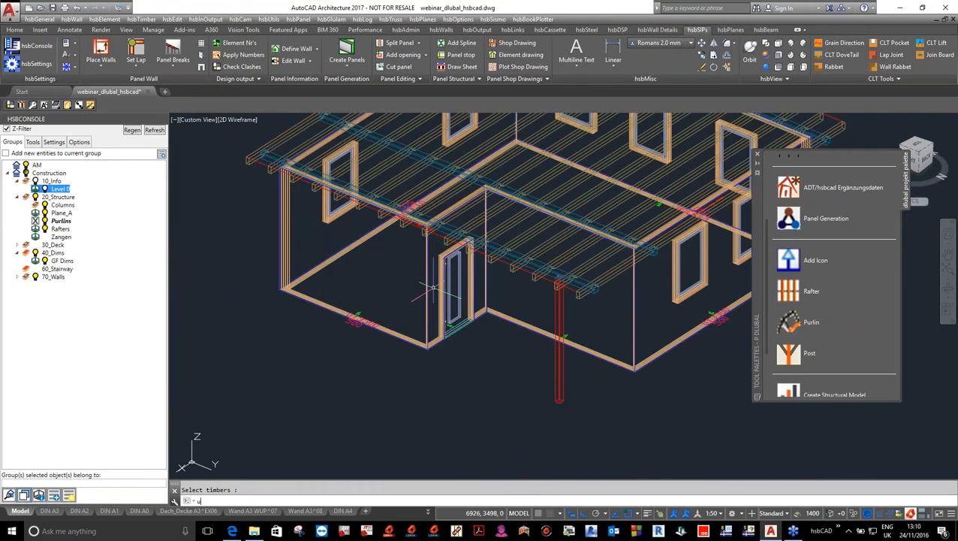
key(Return)
click(566, 353)
key(Return)
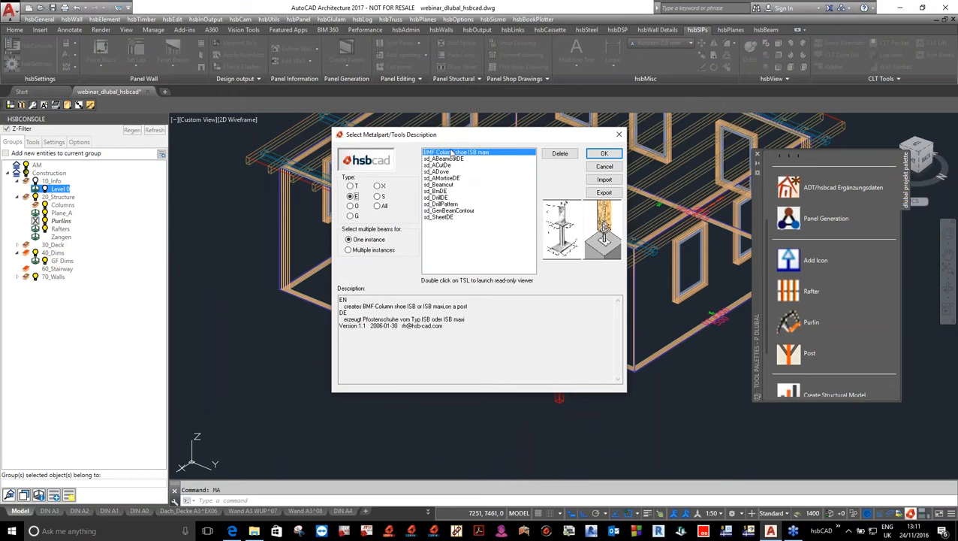
click(609, 156)
Assign the column shoe to the post and position it at the post's foot.
click(576, 417)
click(559, 389)
key(Return)
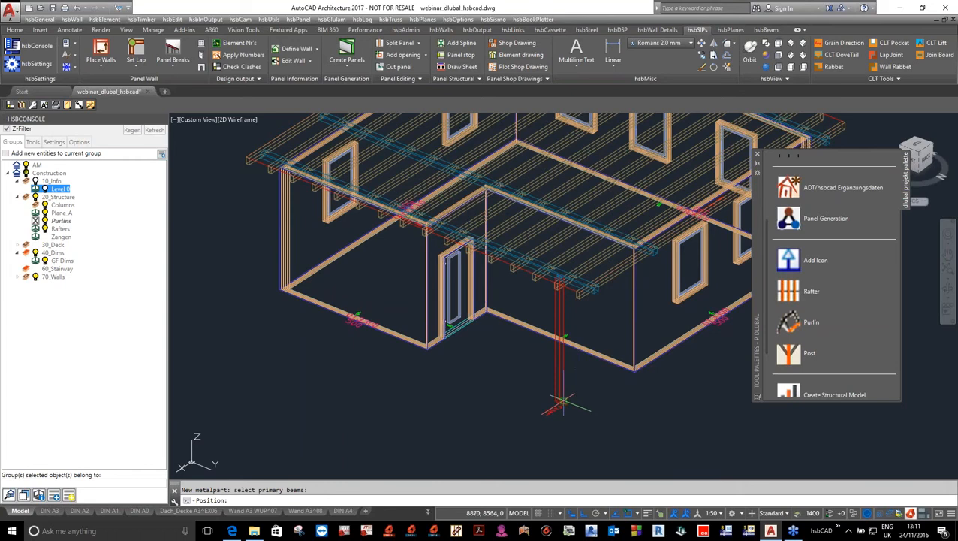
click(559, 396)
key(Return)
scroll(560, 395, up, 10)
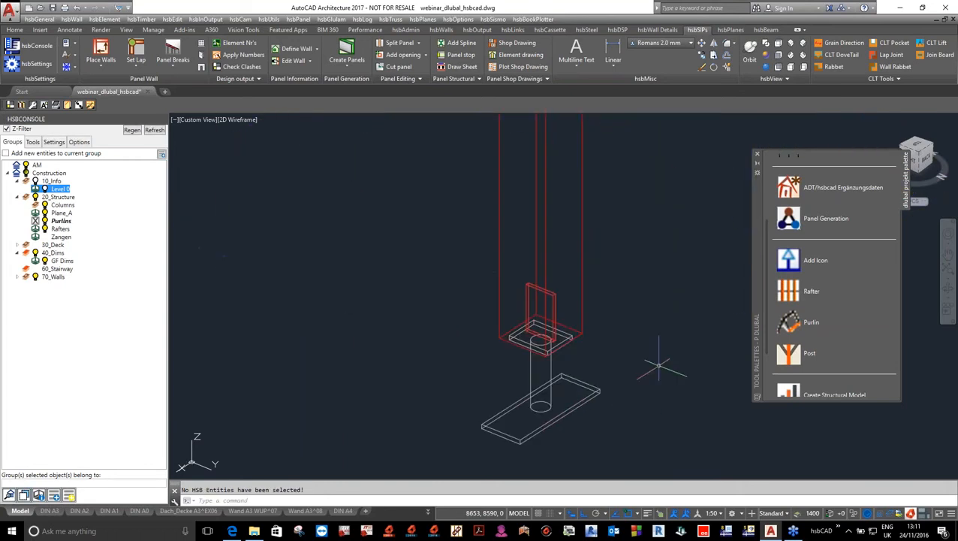
Show the building in top view and hide all Construction groups except 70_Walls.
scroll(585, 398, down, 5)
scroll(568, 389, down, 10)
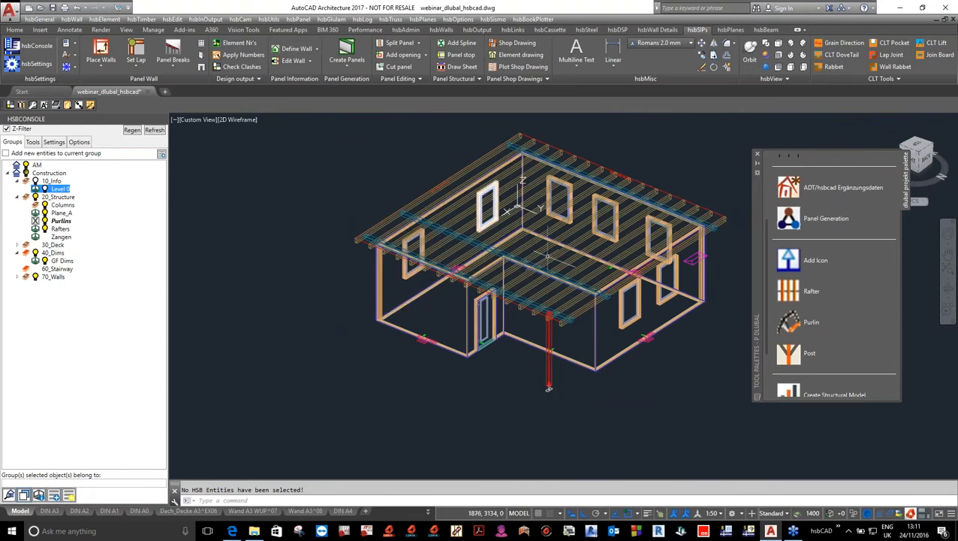
scroll(473, 250, down, 2)
scroll(532, 293, up, 2)
scroll(605, 207, down, 4)
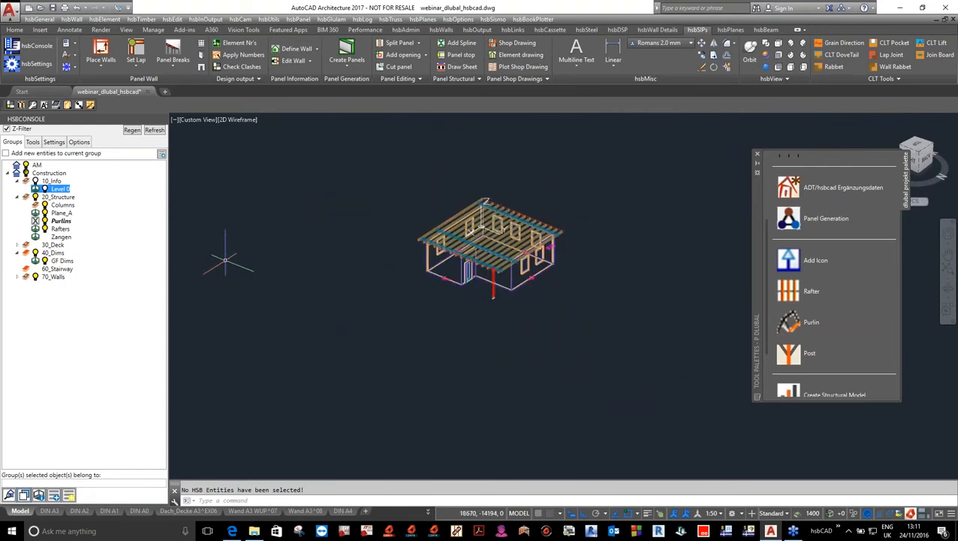
key(Return)
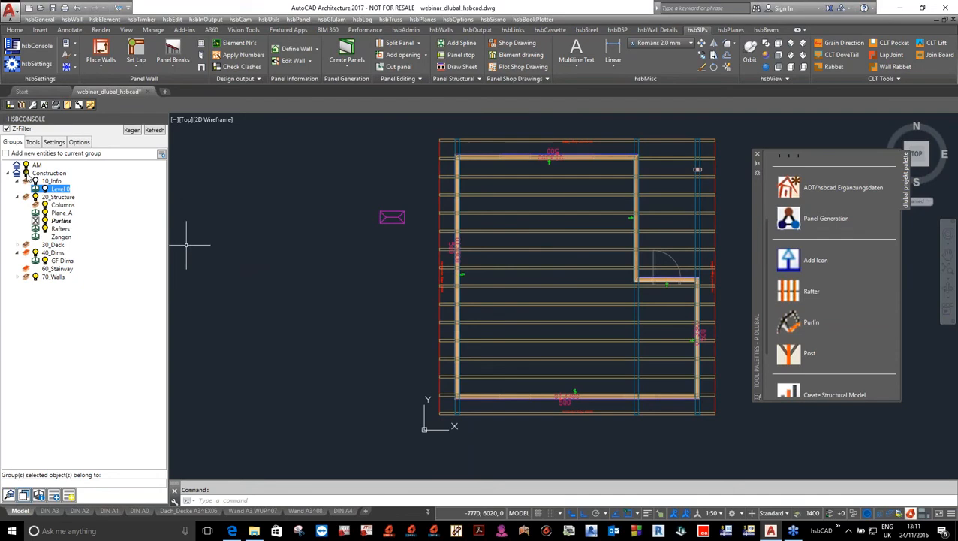
click(25, 174)
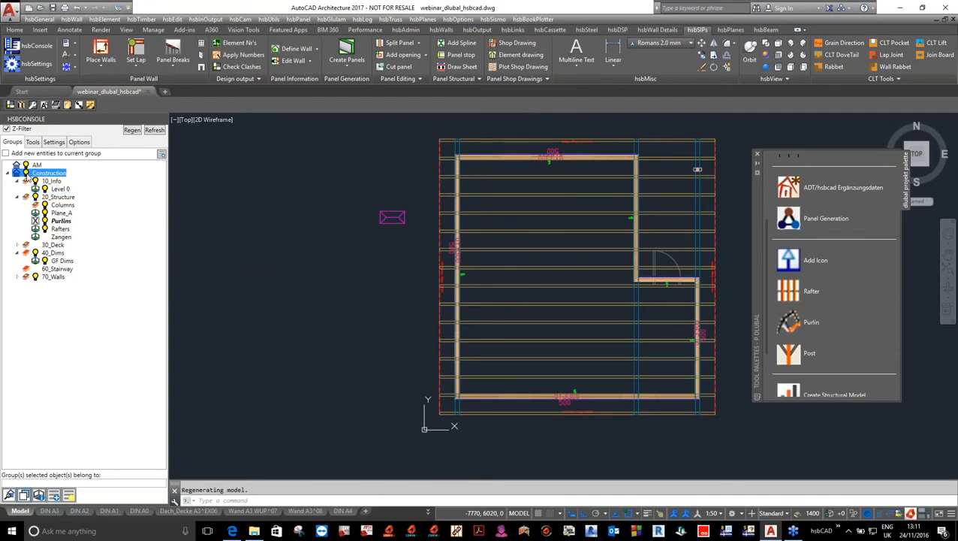
click(26, 173)
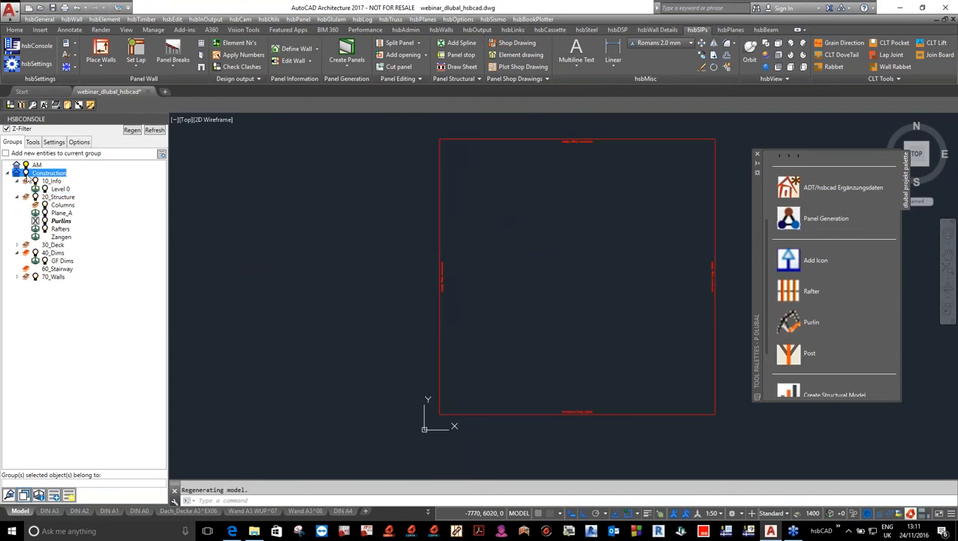
click(17, 277)
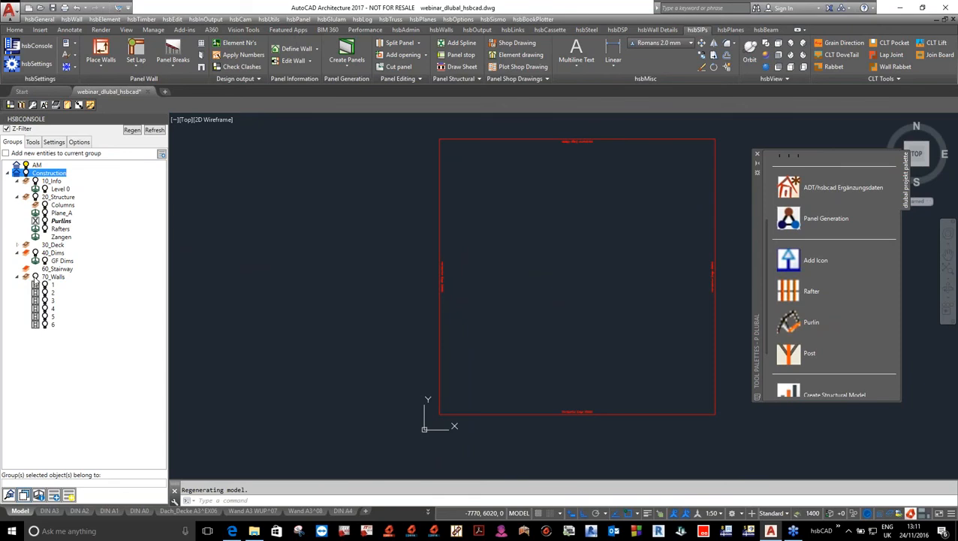
click(35, 277)
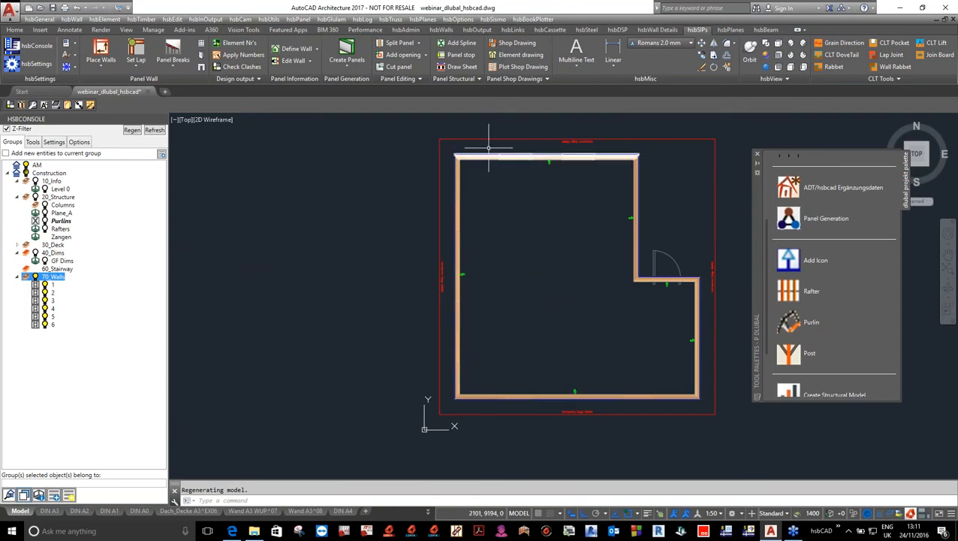
Add the roof plane outline exclusively to the Plane_A group under 20_Structure.
click(591, 140)
click(61, 213)
right_click(61, 213)
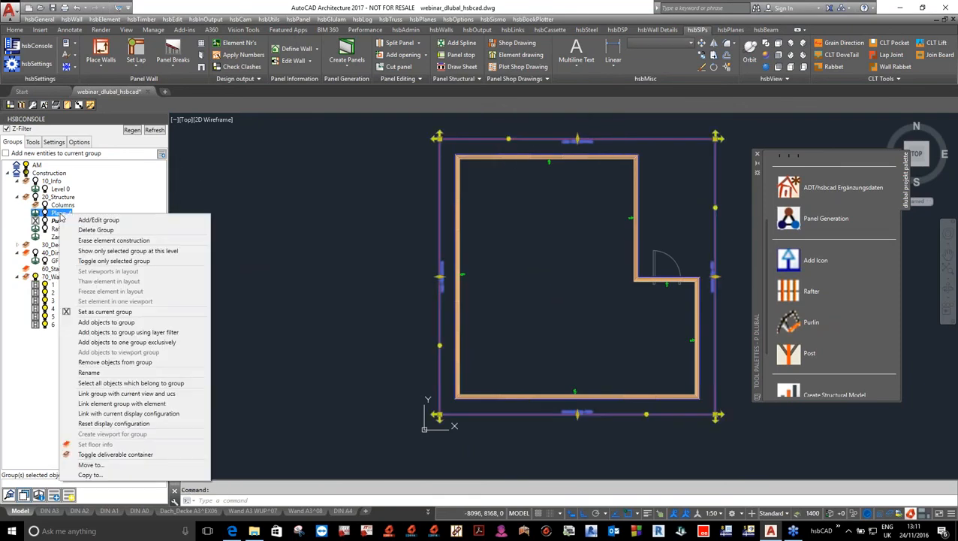
click(167, 342)
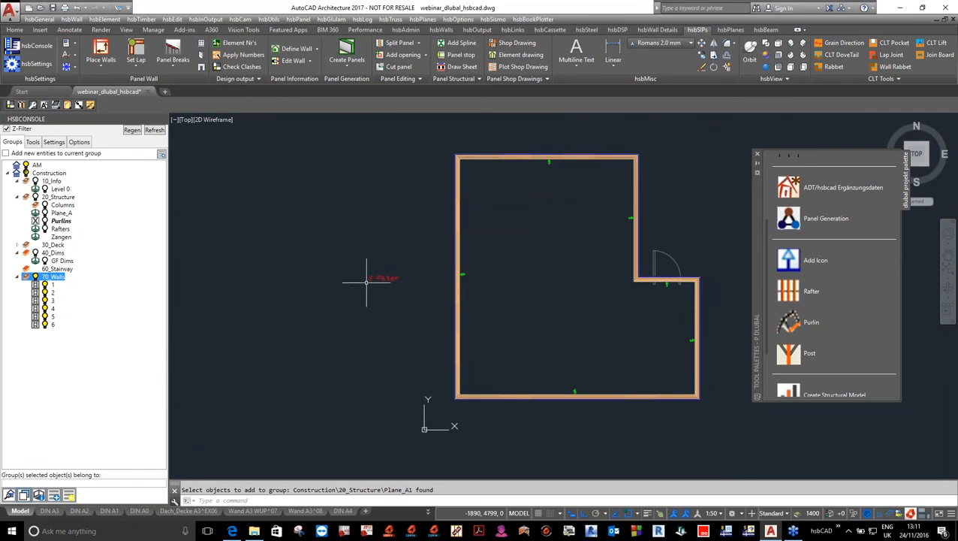
Add an AEC dimension covering the north wall and the short door wall, placed north of the building.
scroll(366, 277, down, 2)
scroll(770, 256, up, 3)
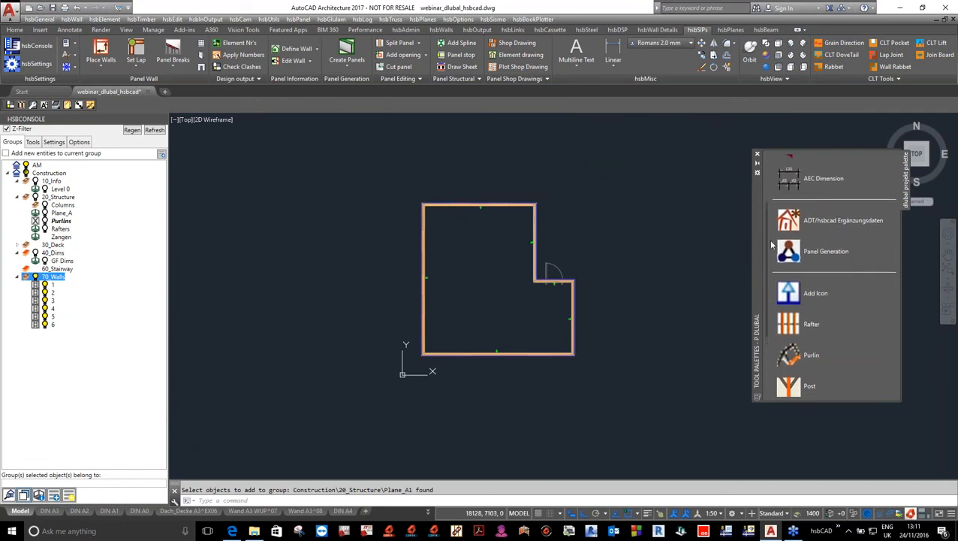
click(828, 235)
scroll(661, 214, down, 1)
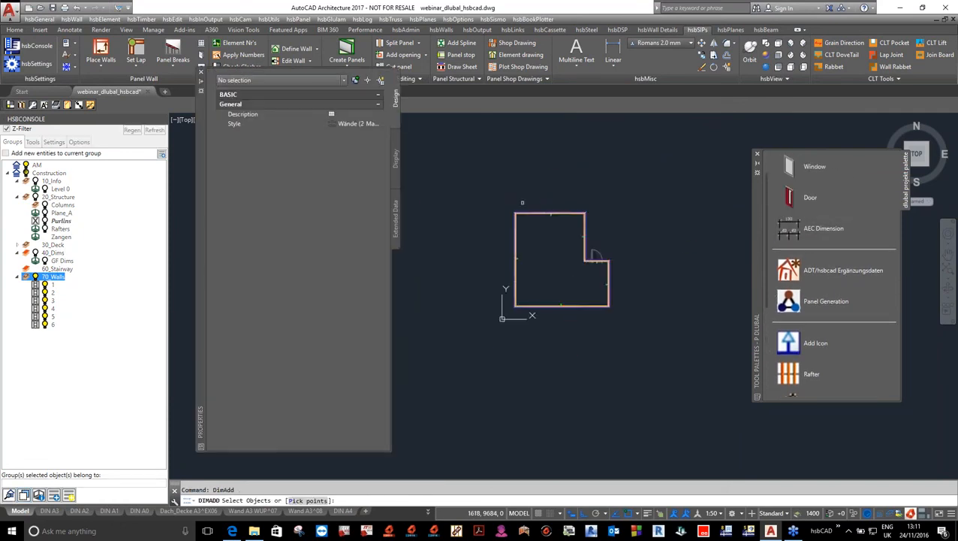
scroll(533, 202, up, 2)
click(611, 256)
click(585, 214)
click(719, 380)
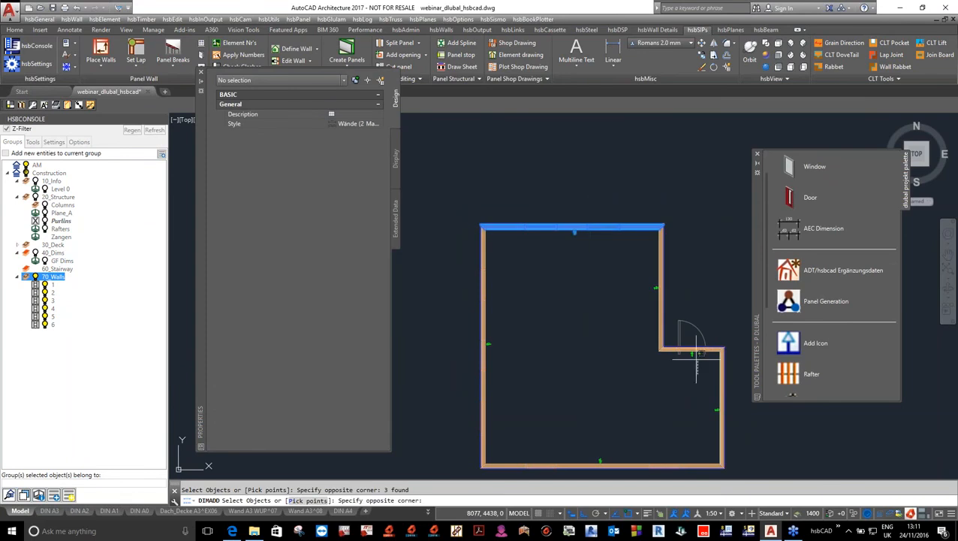
click(655, 315)
right_click(696, 267)
click(709, 273)
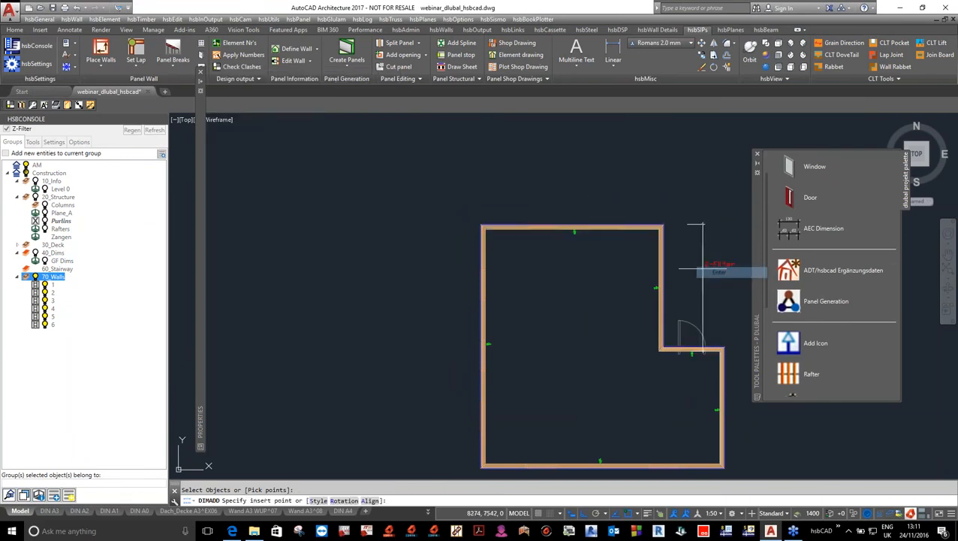
click(580, 198)
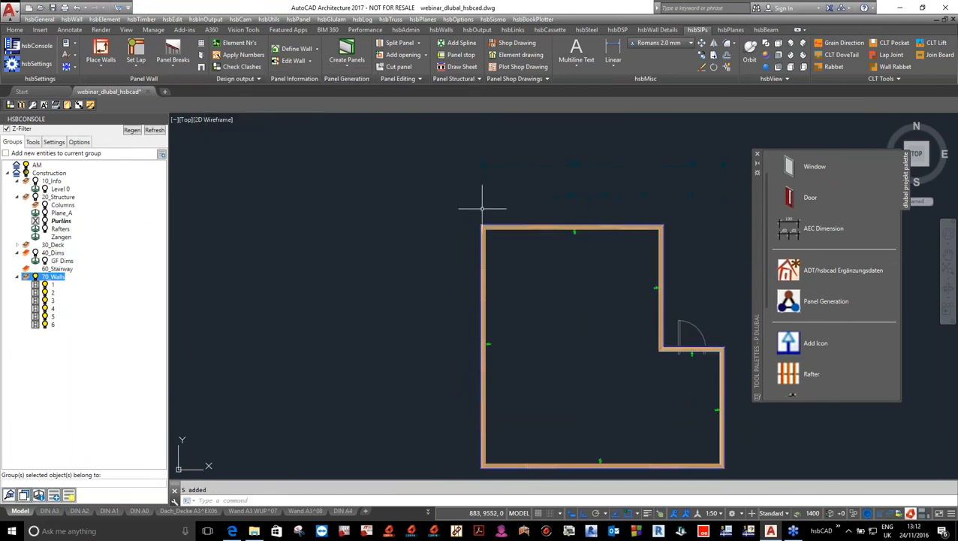
Add an AEC dimension for the west wall, placed west of the building.
click(799, 245)
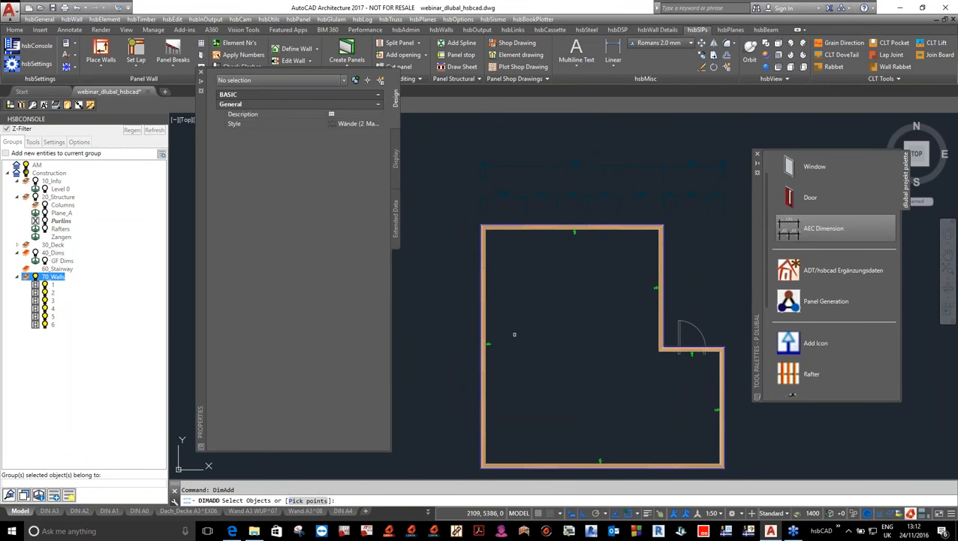
click(514, 335)
click(547, 377)
key(Return)
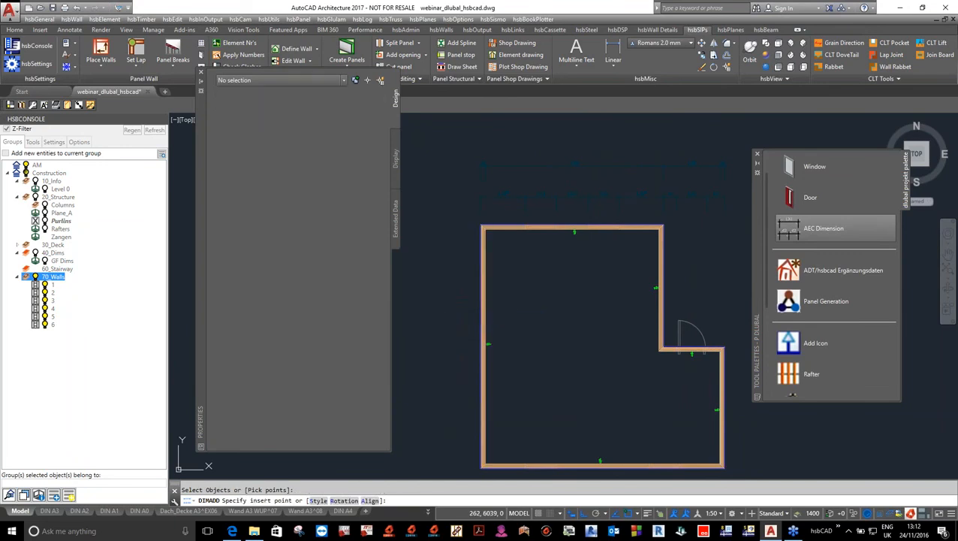
click(458, 314)
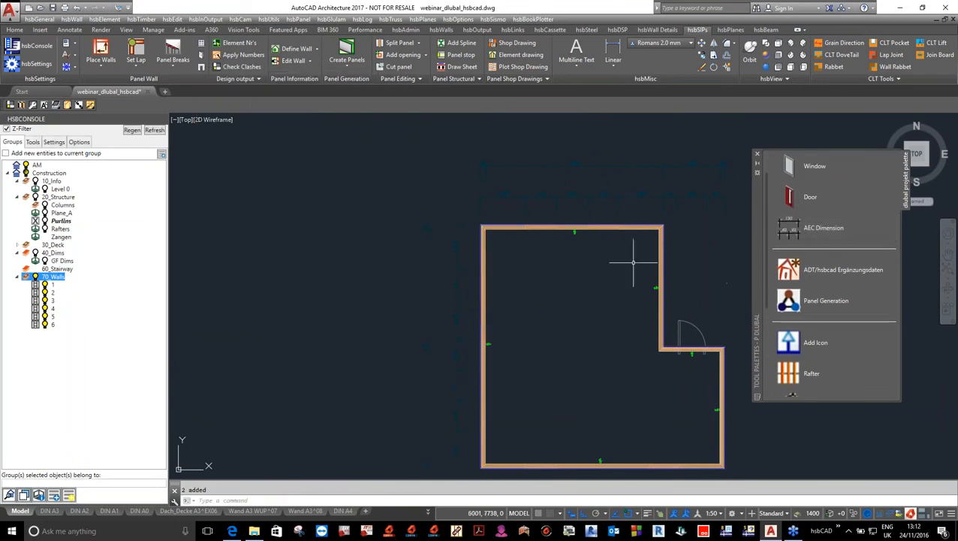
Add an AEC dimension for the south wall, placed south of the building.
click(796, 234)
scroll(574, 226, down, 2)
click(605, 404)
click(584, 365)
right_click(590, 360)
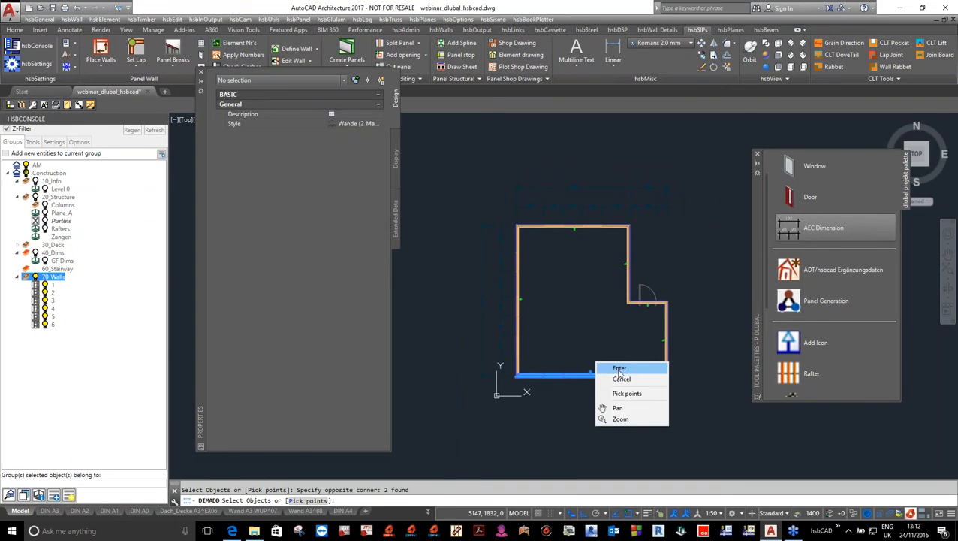
click(615, 367)
click(594, 390)
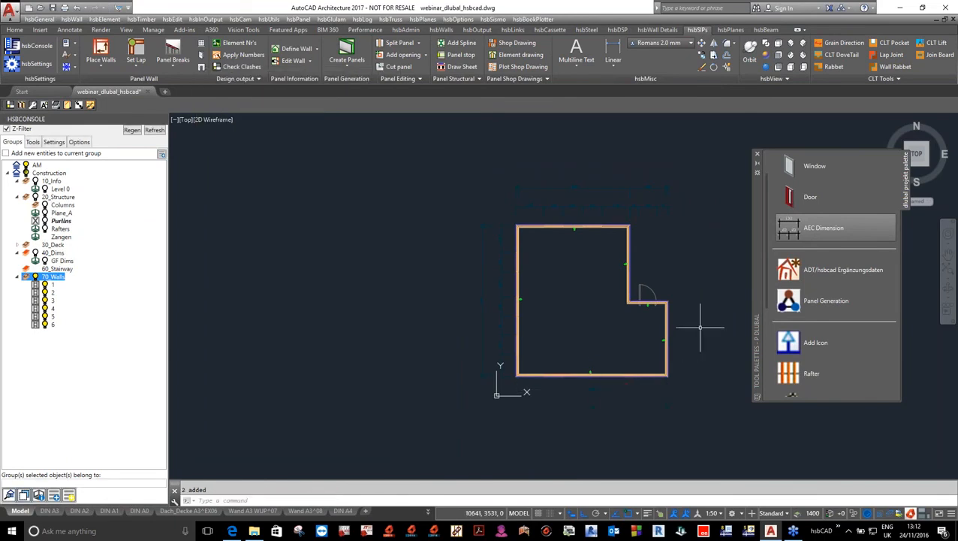
Add an AEC dimension covering both east-facing walls, placed east of the building.
key(Return)
click(694, 325)
click(655, 336)
click(646, 268)
right_click(658, 272)
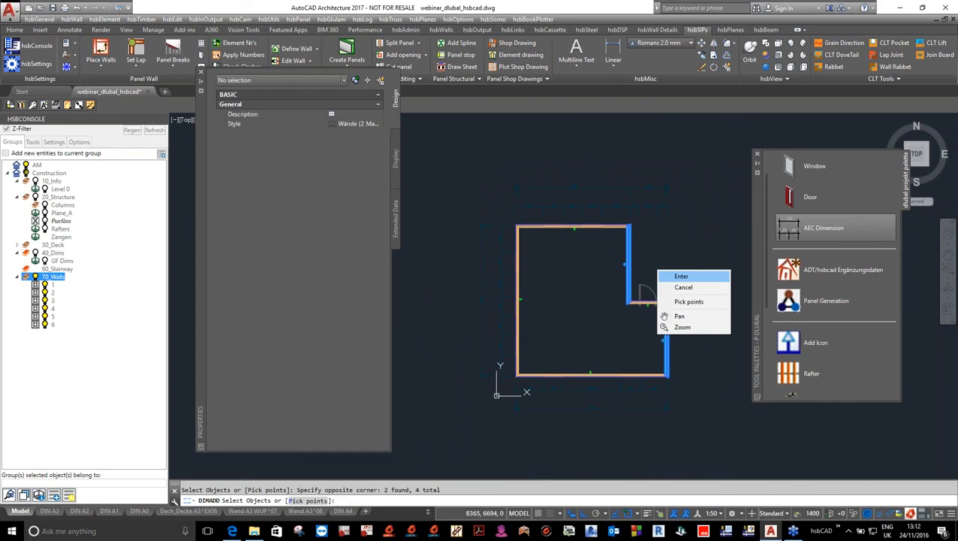
click(681, 277)
click(697, 275)
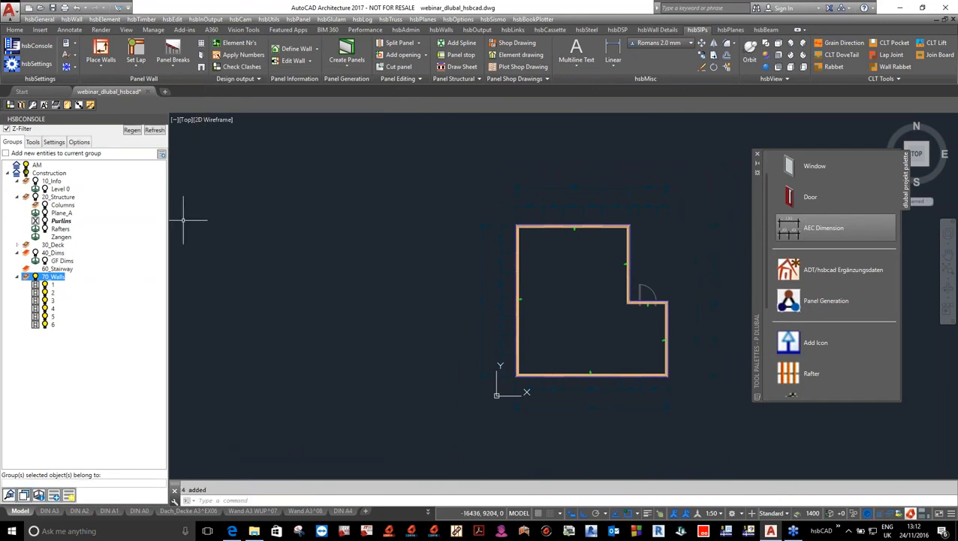
Make the whole Construction group visible and open the DIN A2 layout sheet.
click(31, 174)
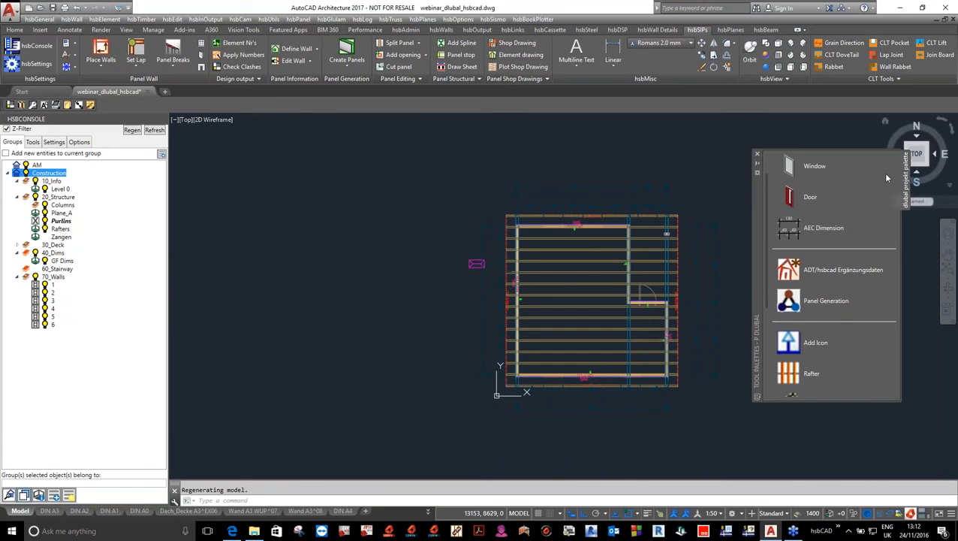
click(81, 513)
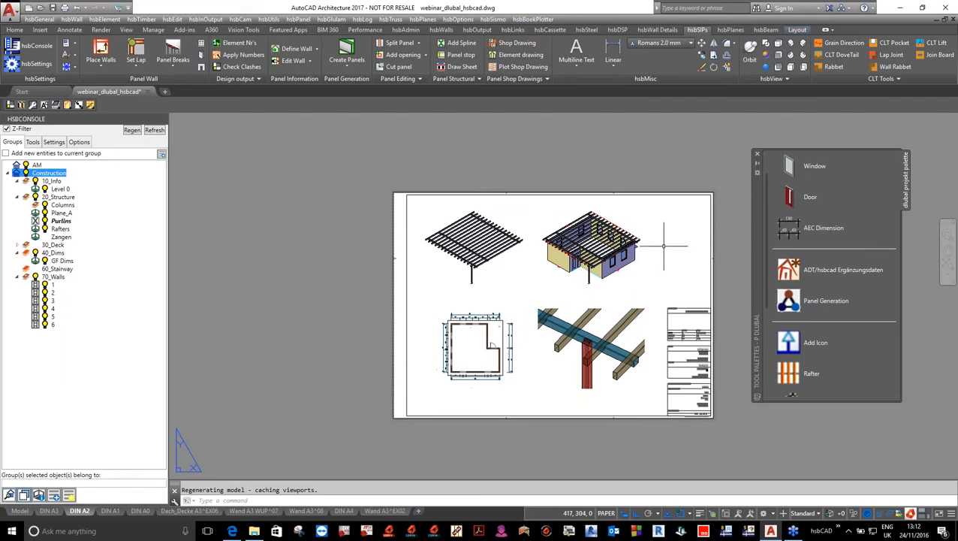
Examine the DIN A2 sheet's roof and building isometrics, dimensioned floor plan and post-to-purlin tenon detail.
scroll(641, 245, up, 6)
scroll(676, 241, down, 5)
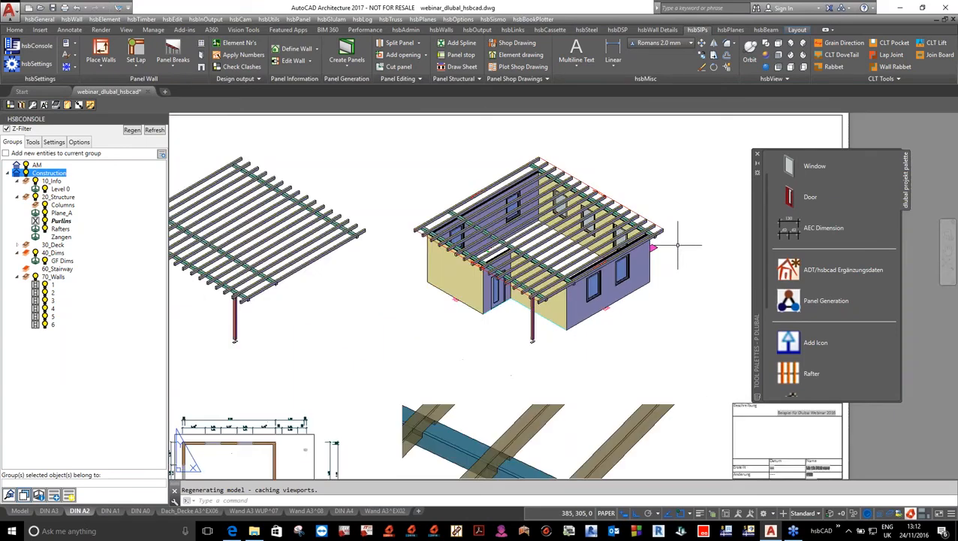
scroll(451, 239, up, 4)
scroll(436, 246, down, 5)
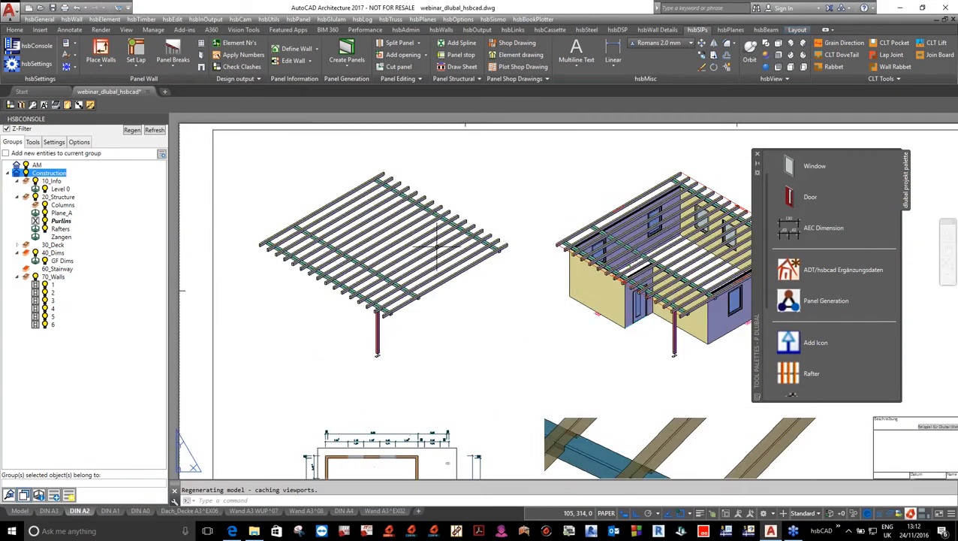
scroll(411, 465, up, 2)
scroll(406, 421, up, 2)
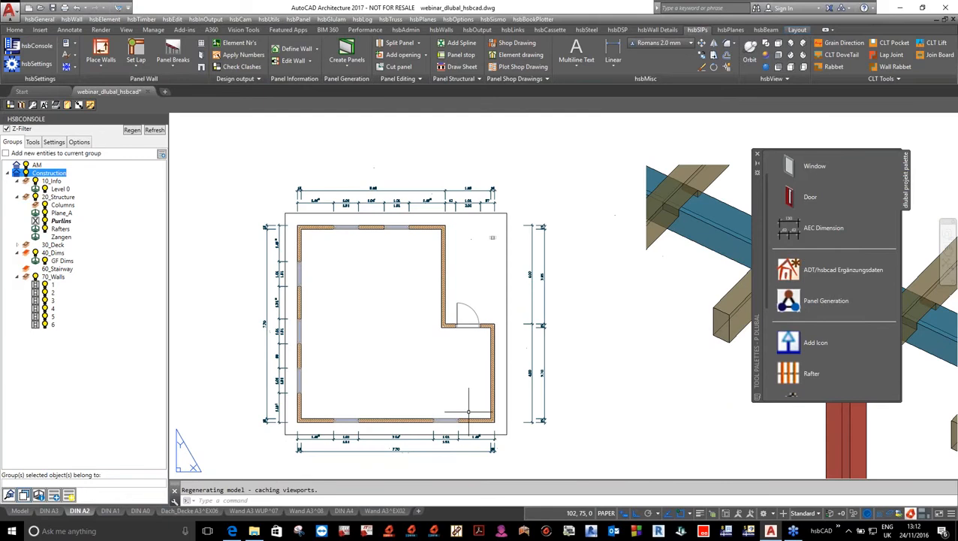
scroll(675, 225, down, 4)
scroll(677, 198, up, 4)
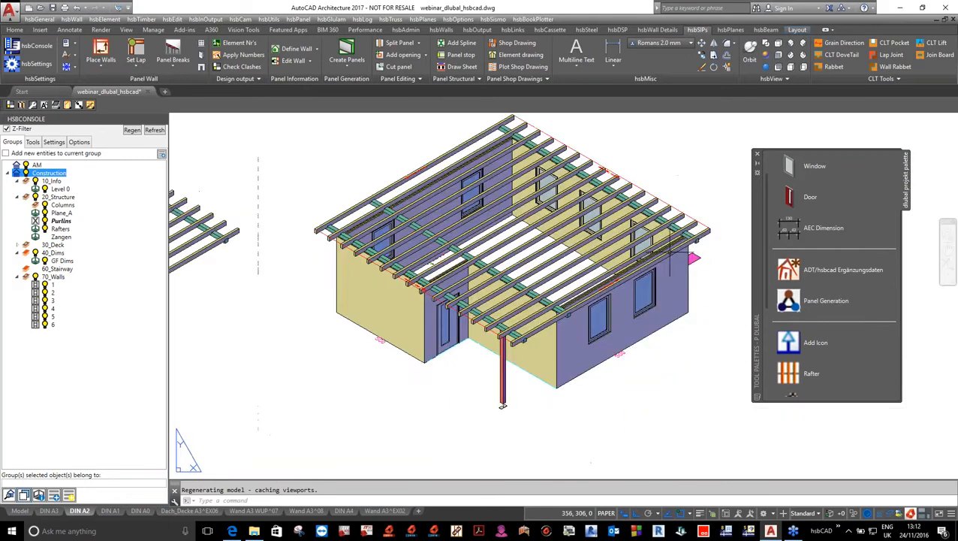
scroll(670, 245, down, 4)
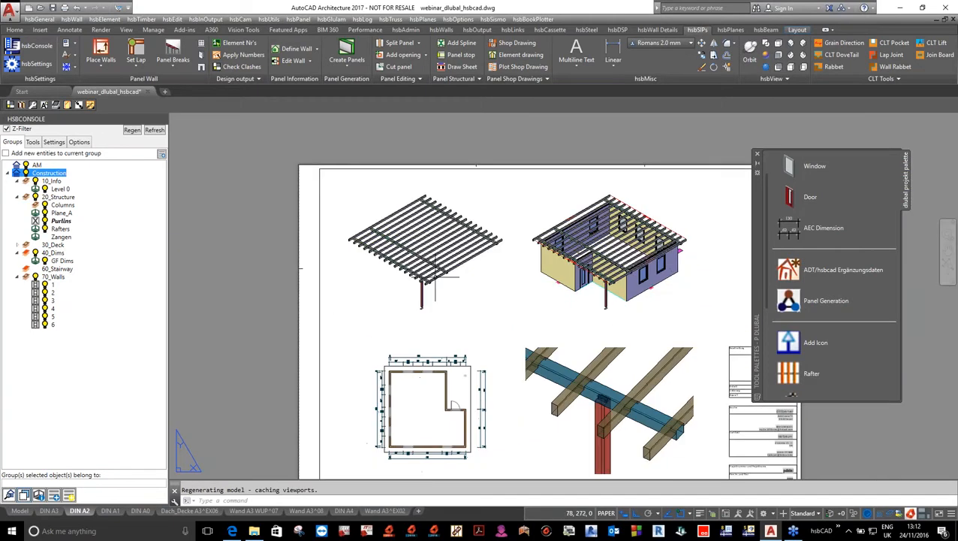
scroll(435, 278, up, 3)
scroll(336, 274, down, 3)
scroll(586, 351, up, 5)
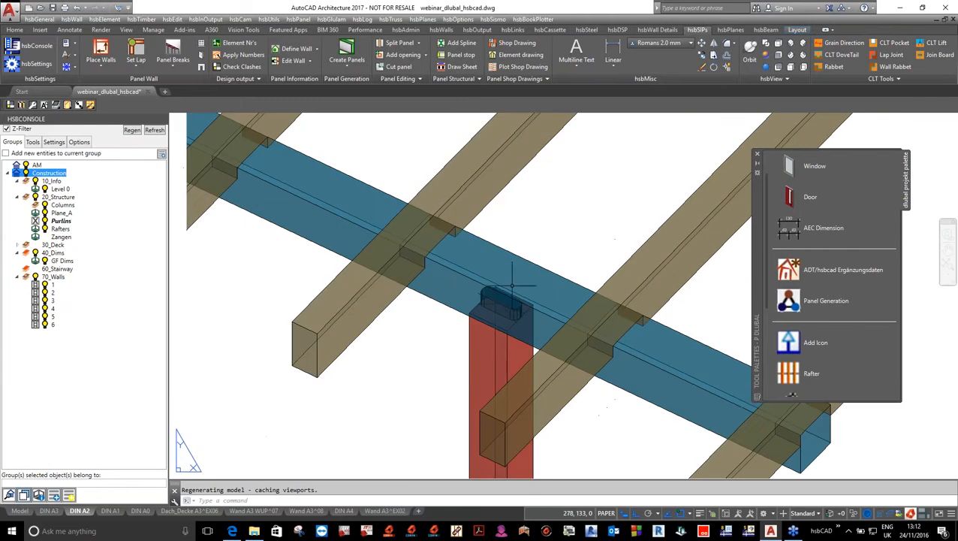
scroll(519, 305, down, 1)
scroll(533, 285, down, 4)
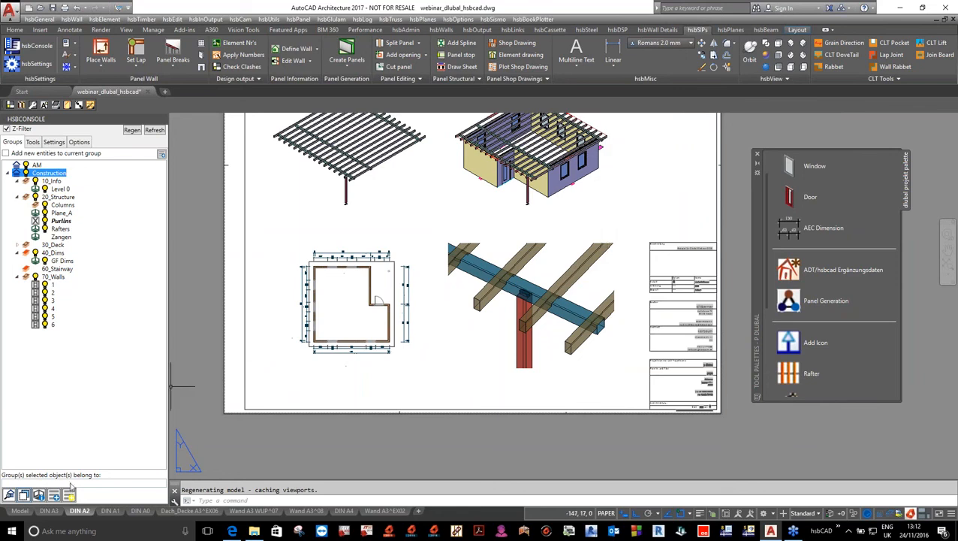
Return to model space and hide the 70_Walls group and the Level 0 group under 10_Info.
click(21, 511)
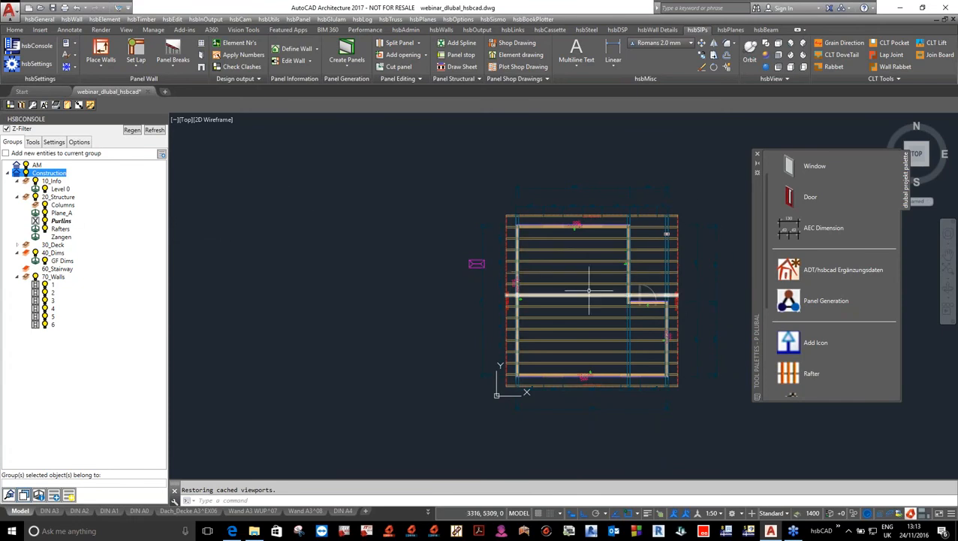
scroll(677, 230, up, 2)
scroll(676, 233, up, 4)
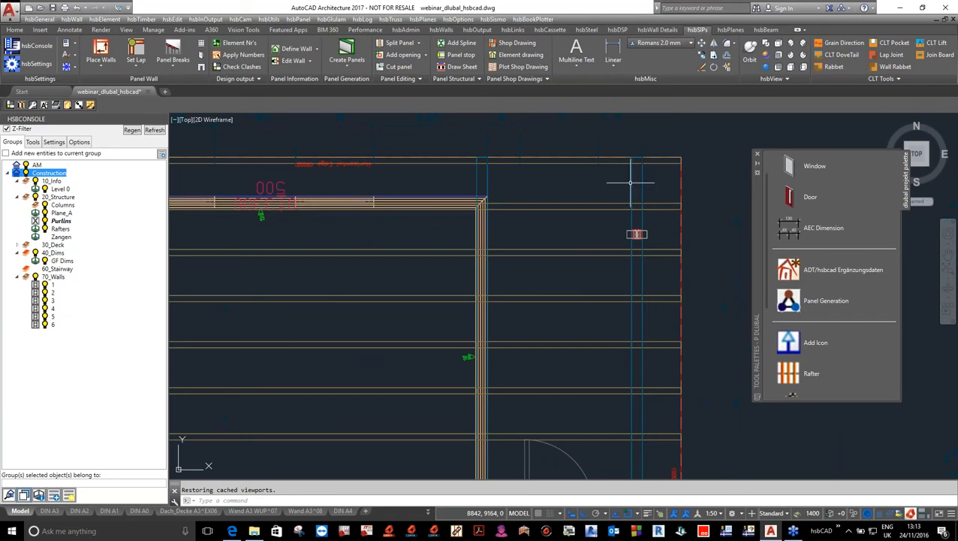
scroll(631, 205, down, 2)
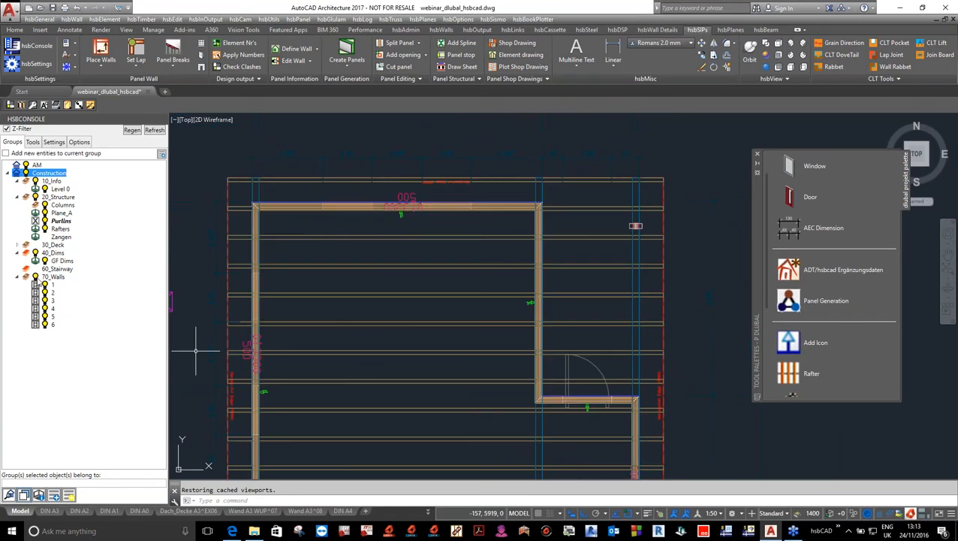
click(41, 277)
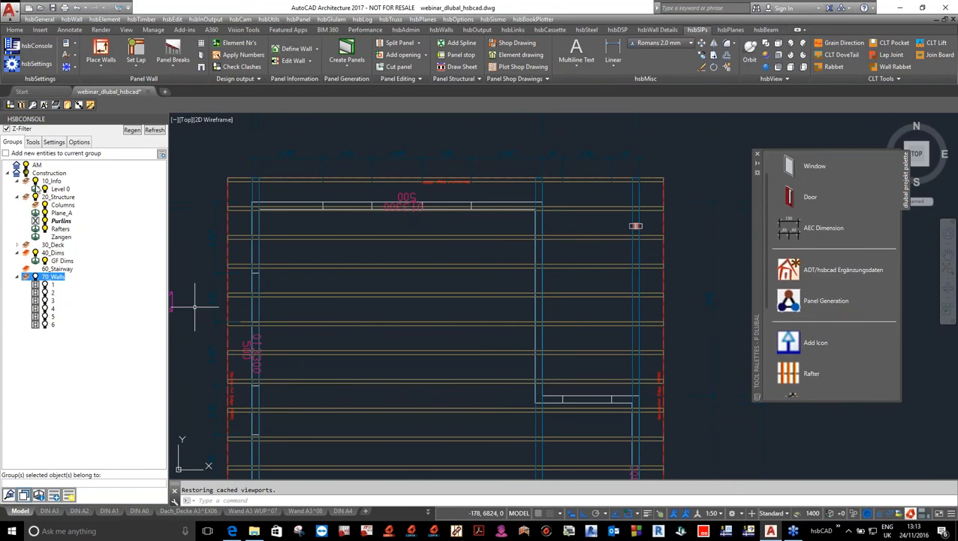
click(46, 190)
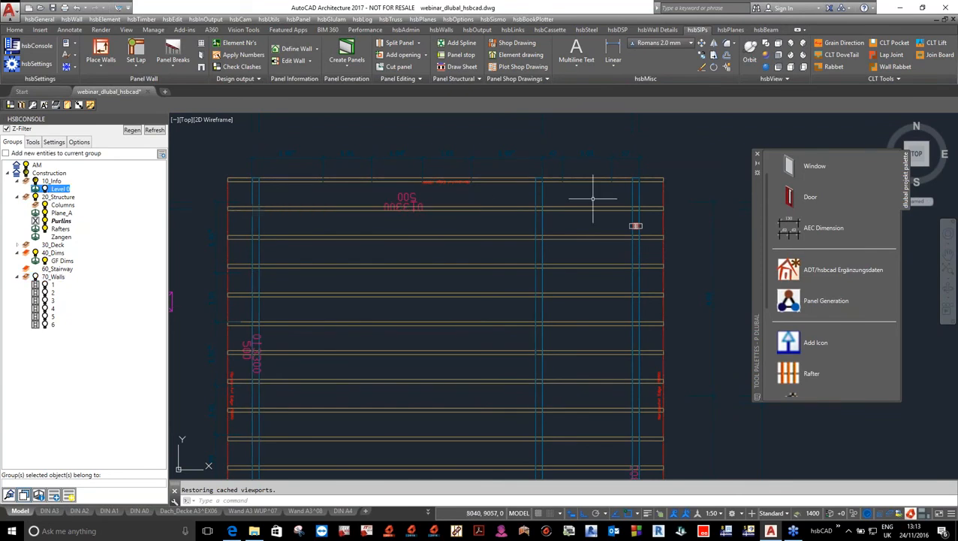
Select all AEC dimensions around the building and delete them.
scroll(390, 206, down, 3)
click(542, 178)
click(460, 149)
text(ss)
key(Return)
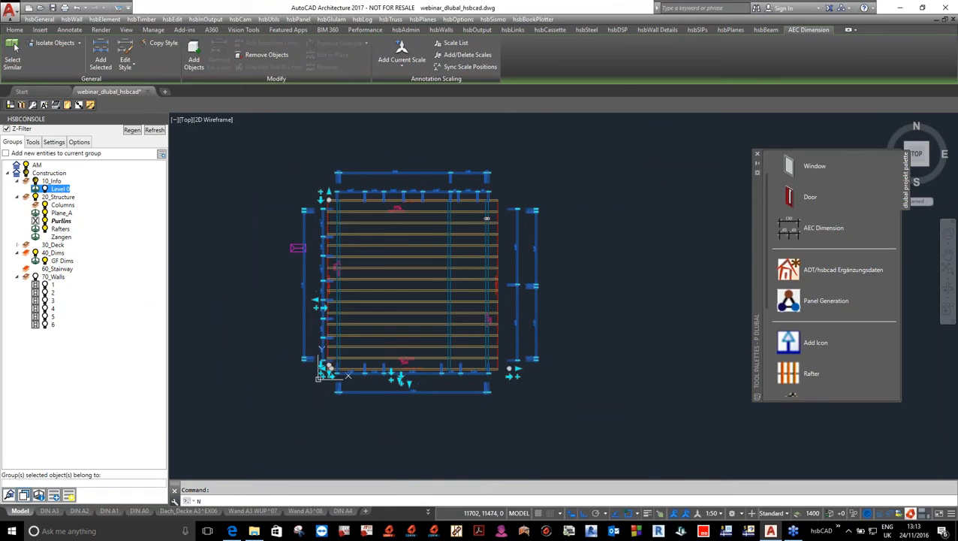
key(Delete)
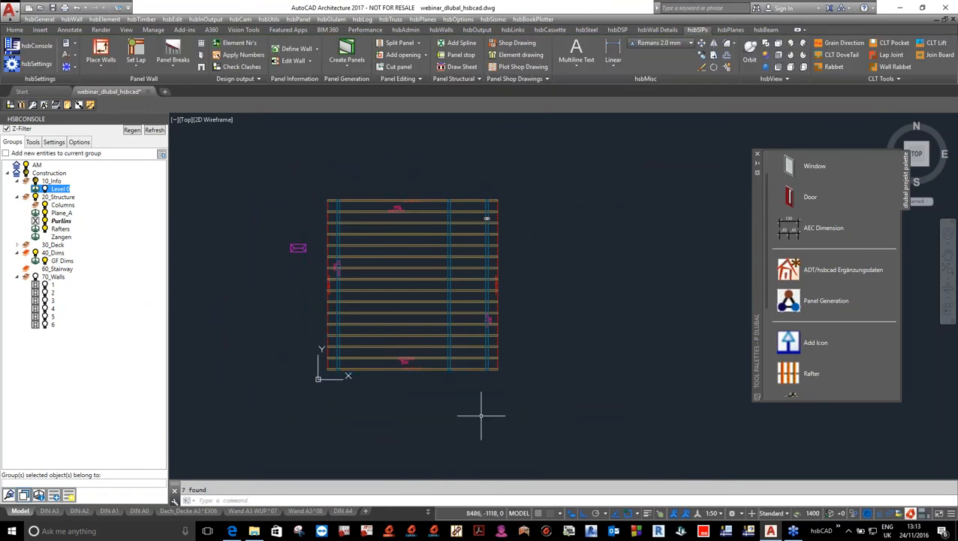
Create a structural model from all the roof beams, purlins and the post.
scroll(389, 314, up, 2)
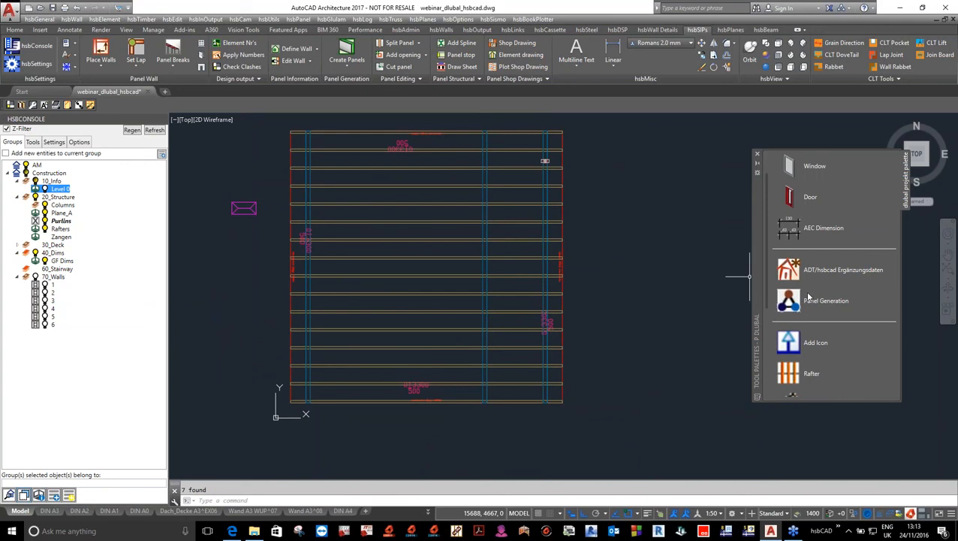
drag(767, 278, 766, 392)
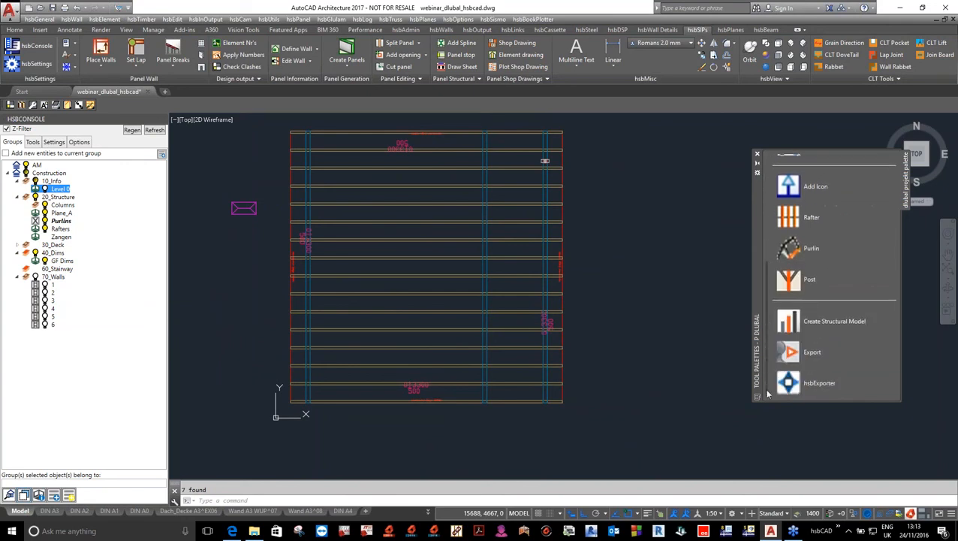
click(853, 327)
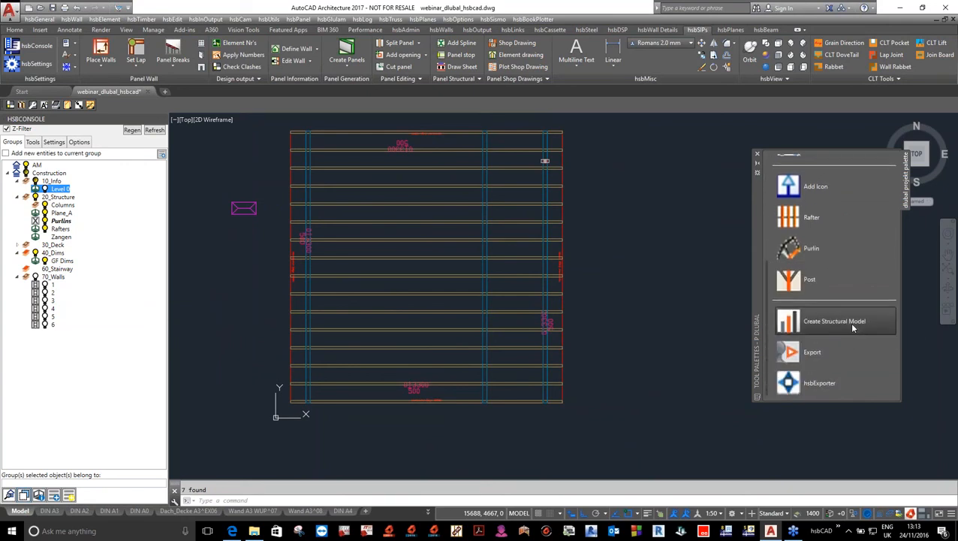
scroll(619, 329, down, 2)
click(379, 150)
click(628, 406)
key(Return)
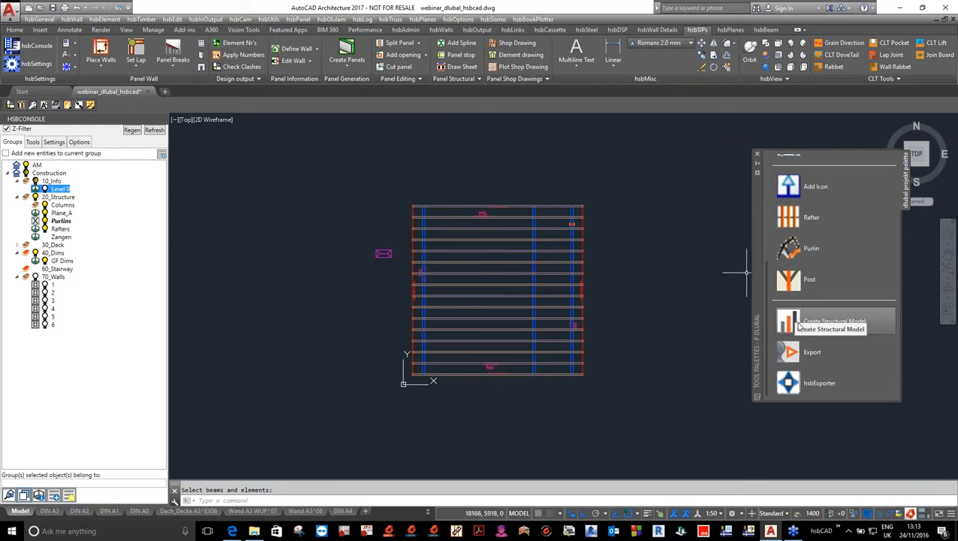
Examine the structural model's members and nodes at the beam crossings in a southwest isometric view.
scroll(443, 233, up, 7)
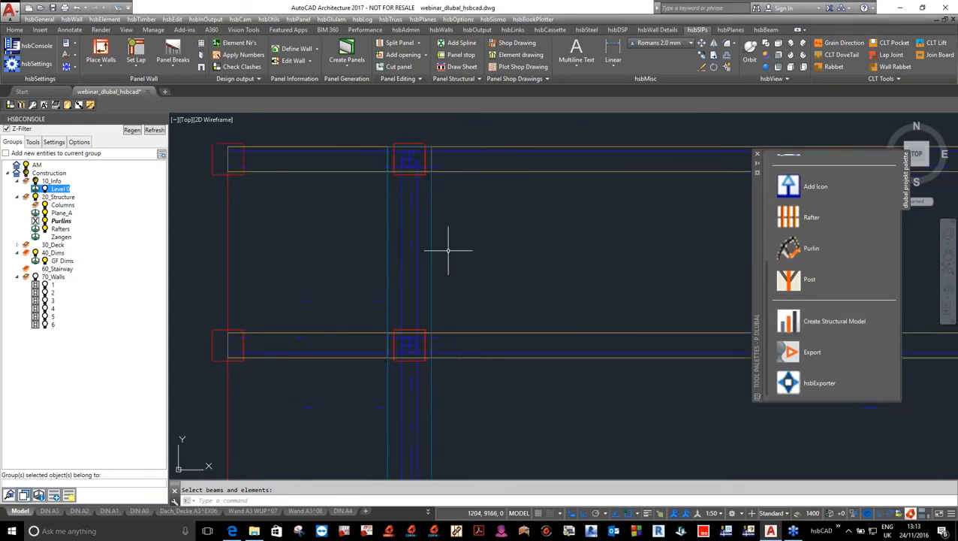
text(15)
key(Return)
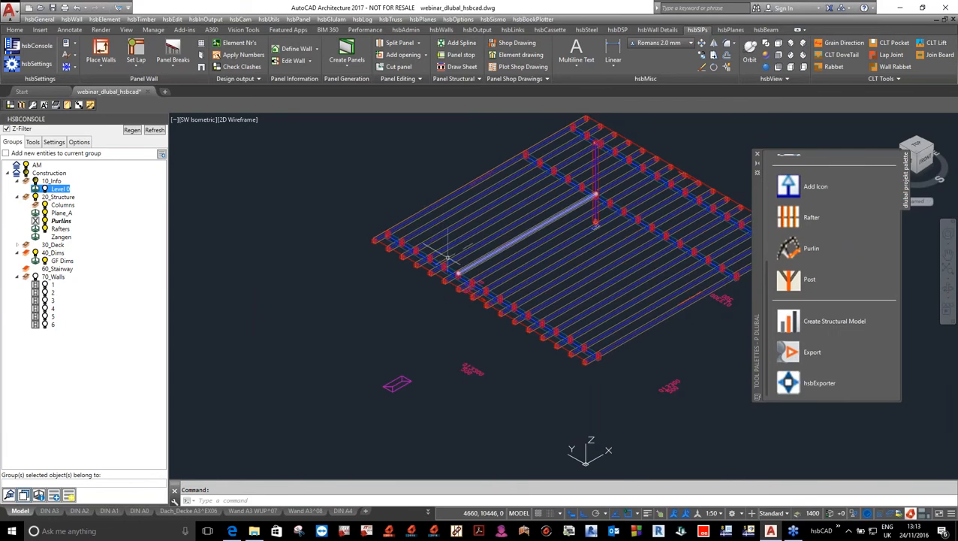
scroll(448, 257, up, 6)
scroll(376, 242, up, 2)
scroll(277, 291, up, 2)
scroll(308, 293, down, 2)
scroll(328, 286, down, 6)
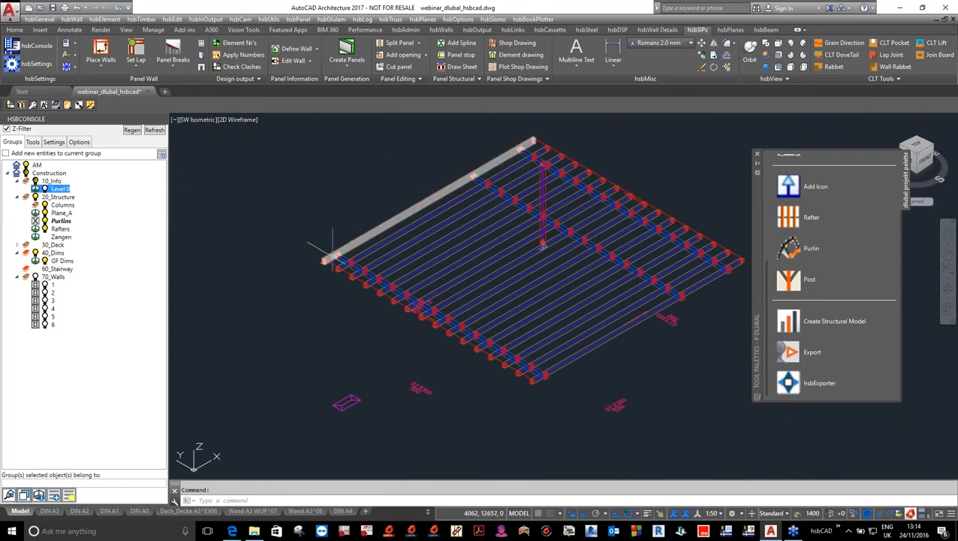
Add all the structural model's members and nodes exclusively to the AM group.
scroll(328, 256, up, 8)
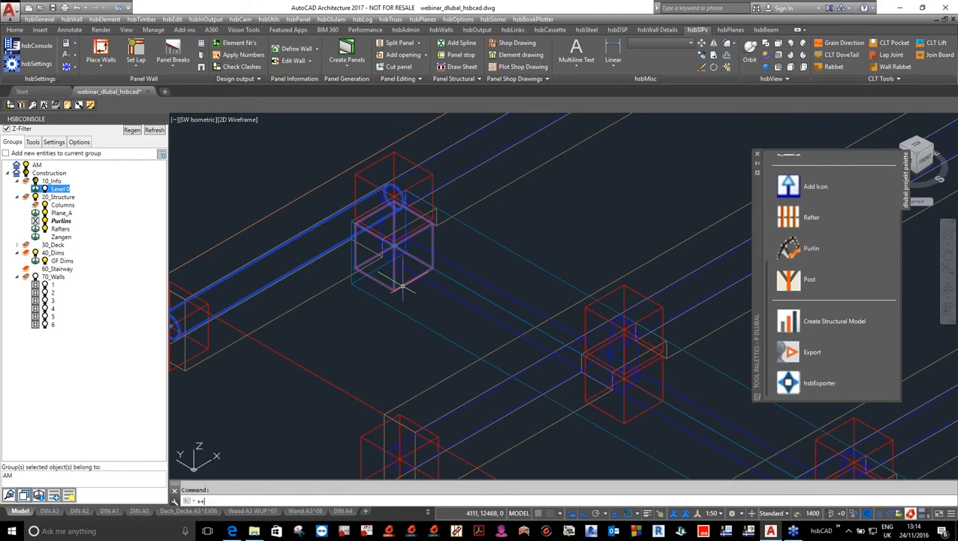
right_click(36, 165)
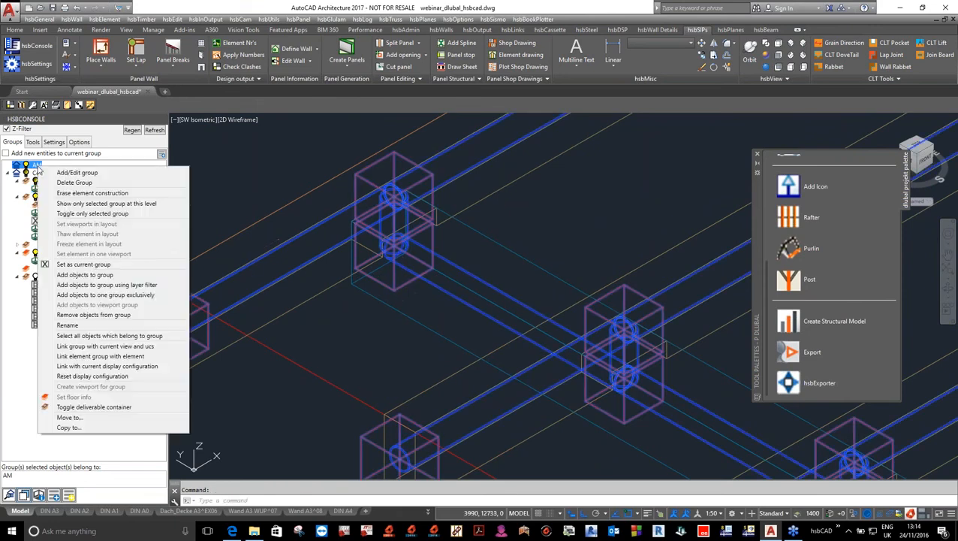
click(106, 294)
click(392, 244)
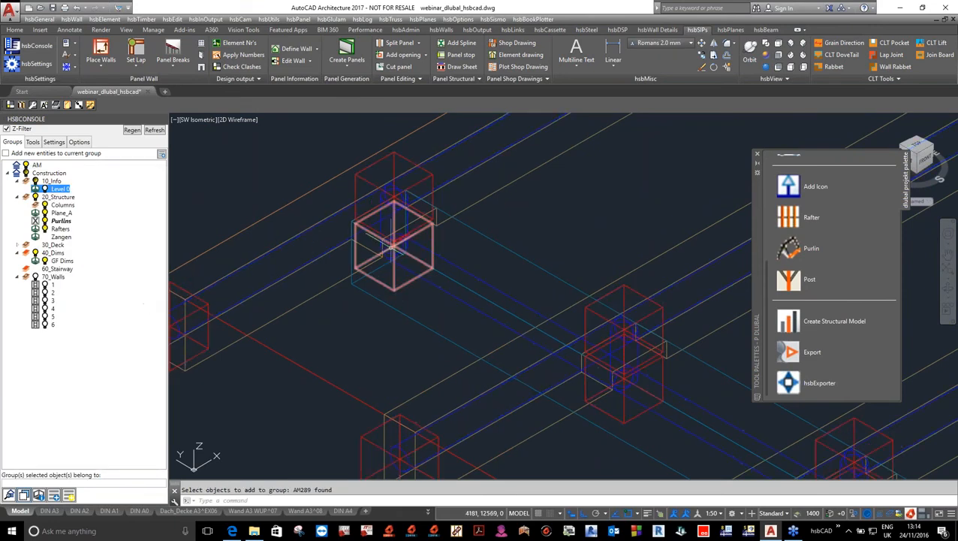
scroll(392, 244, down, 5)
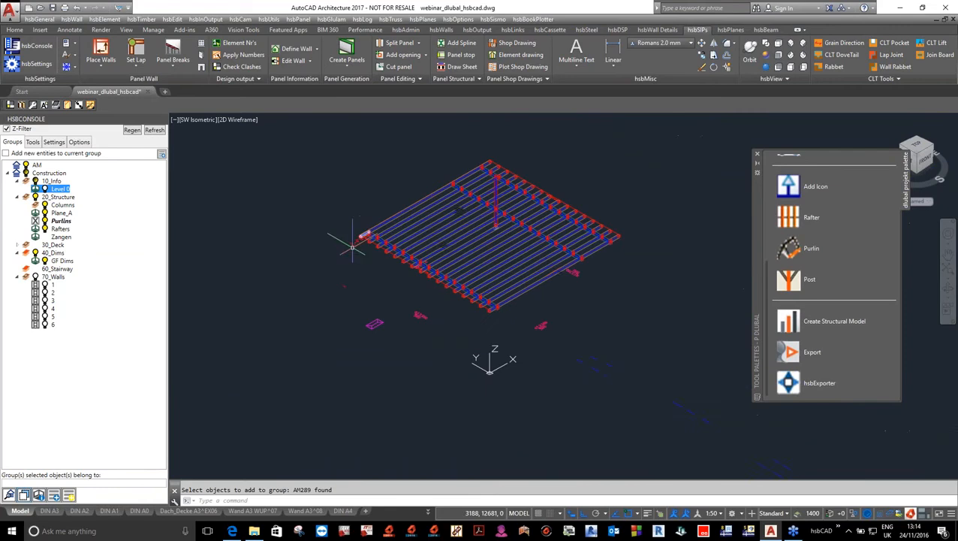
Export the whole roof structure as an analytical model, with an Stp file named webinar_dlubal_hsbcad.stp as target.
click(795, 354)
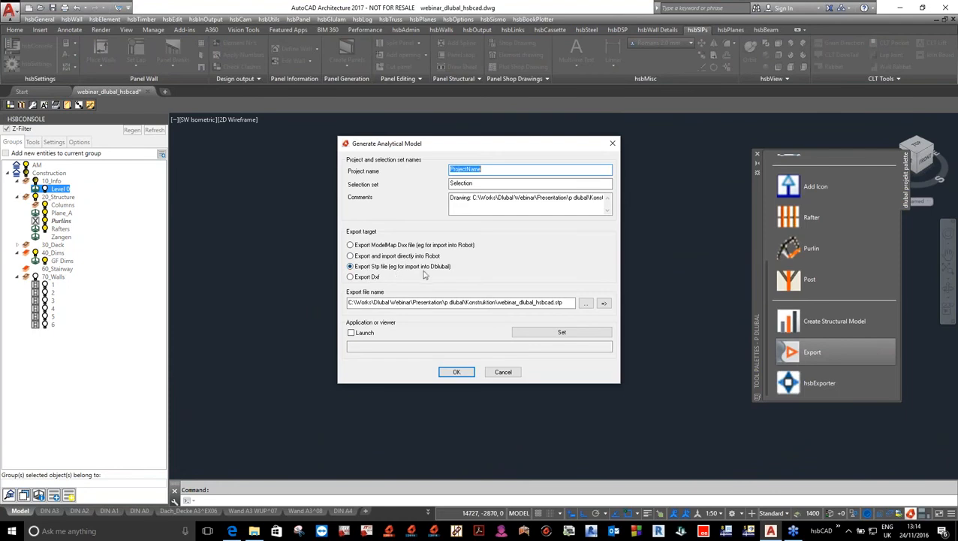
click(459, 374)
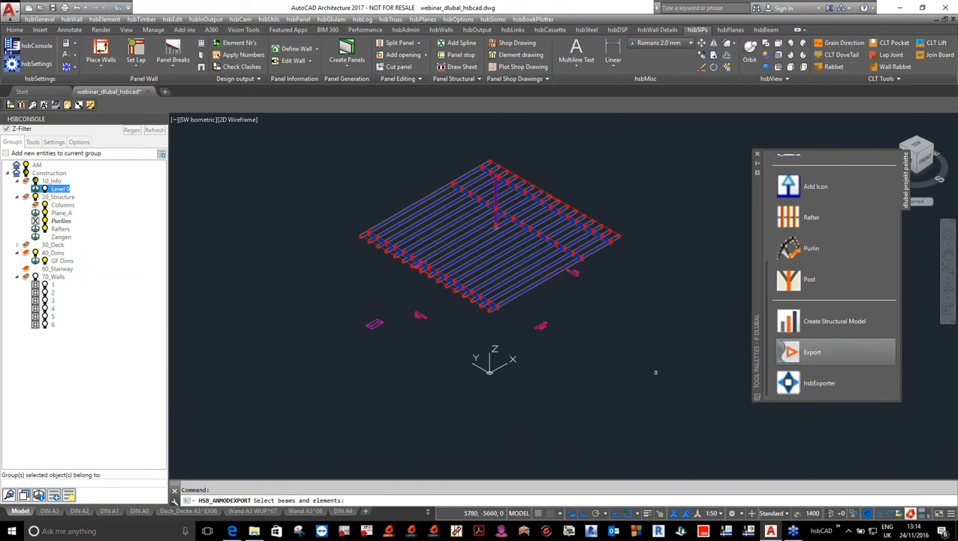
click(660, 381)
click(318, 125)
key(Return)
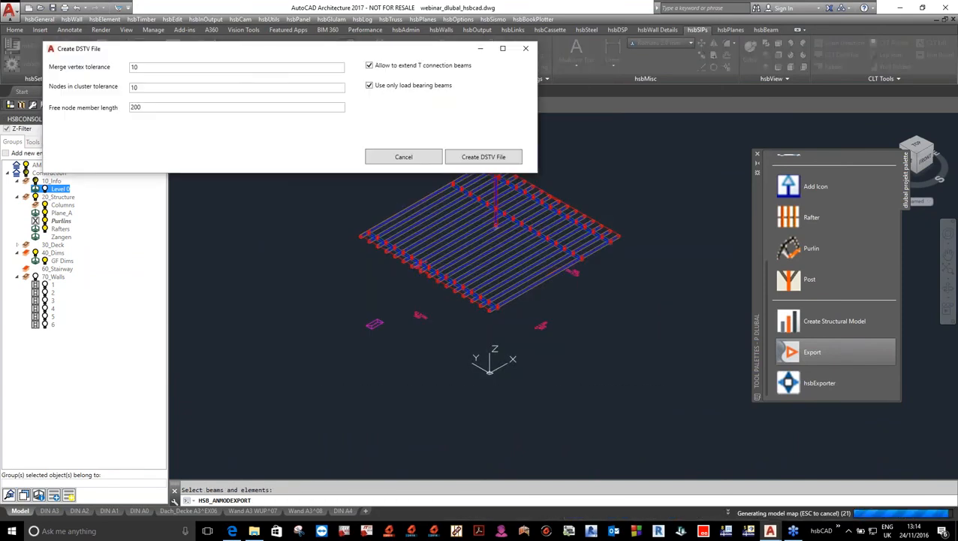
Create the DSTV file with merge vertex tolerance 10, nodes in cluster tolerance 10 and free node member length 200.
click(169, 67)
click(159, 87)
click(157, 107)
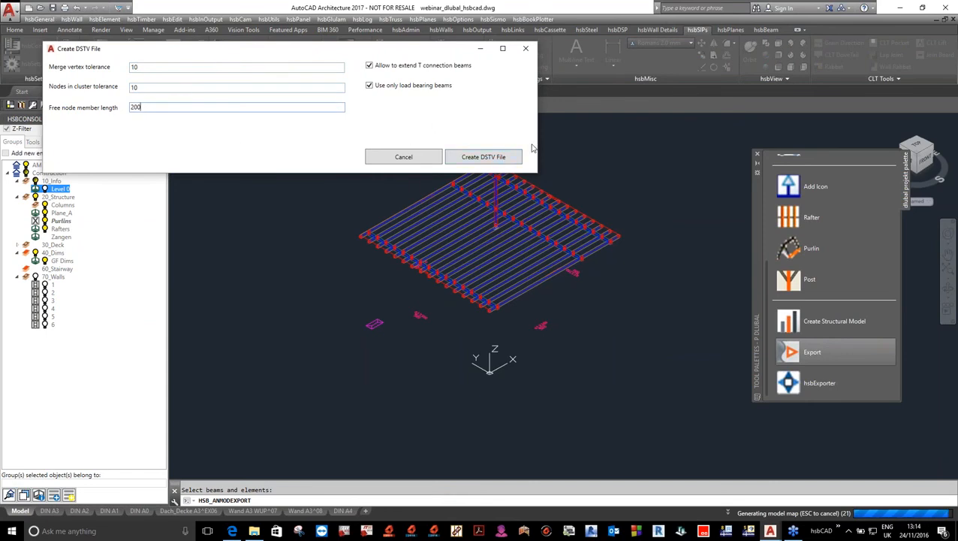
click(481, 160)
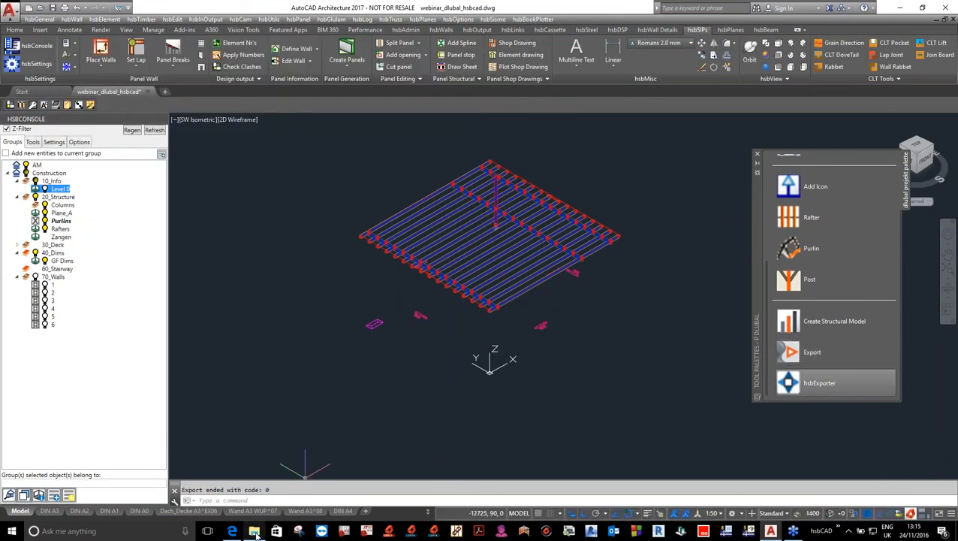
Check the exported webinar_dlubal_hsbcad.stp in the Konstruktion folder and return to the drawing.
mouse_move(256, 532)
click(261, 498)
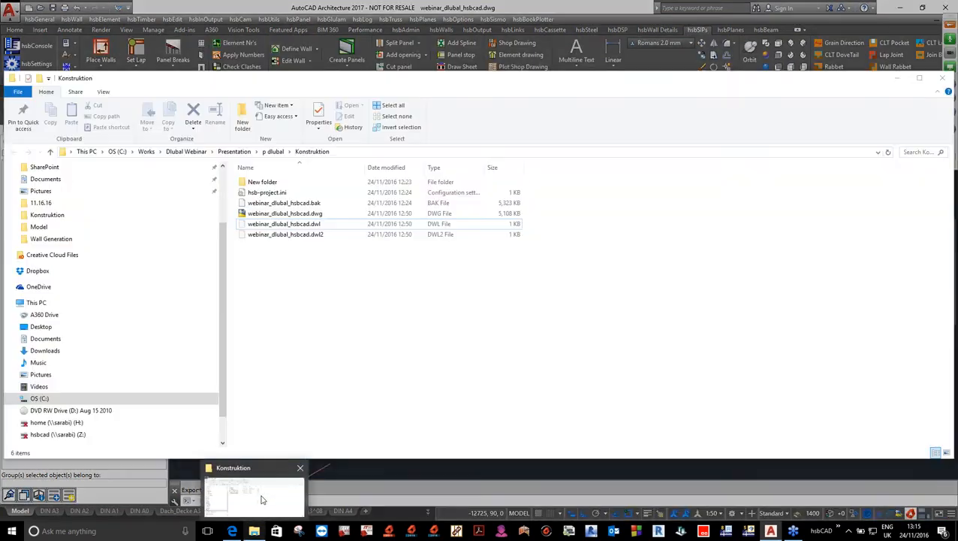
click(296, 245)
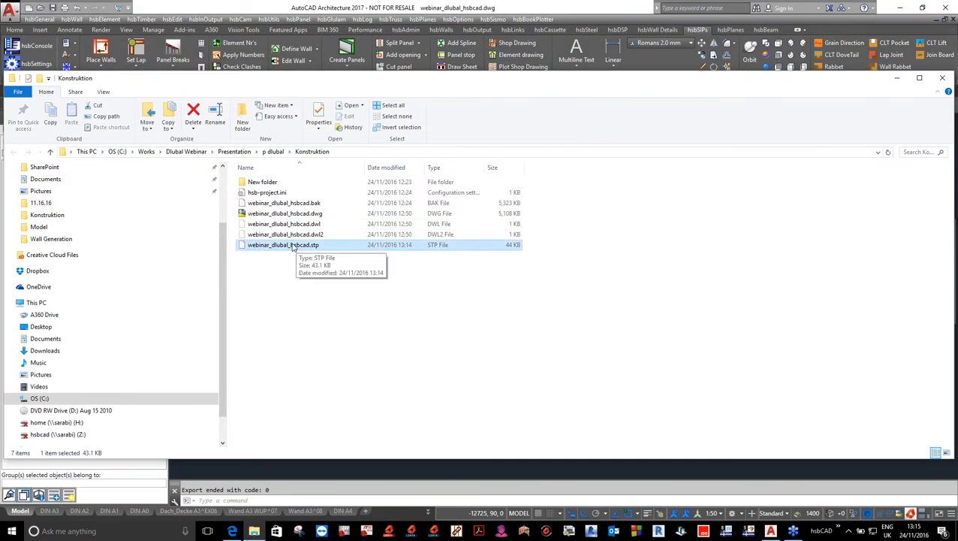
click(351, 466)
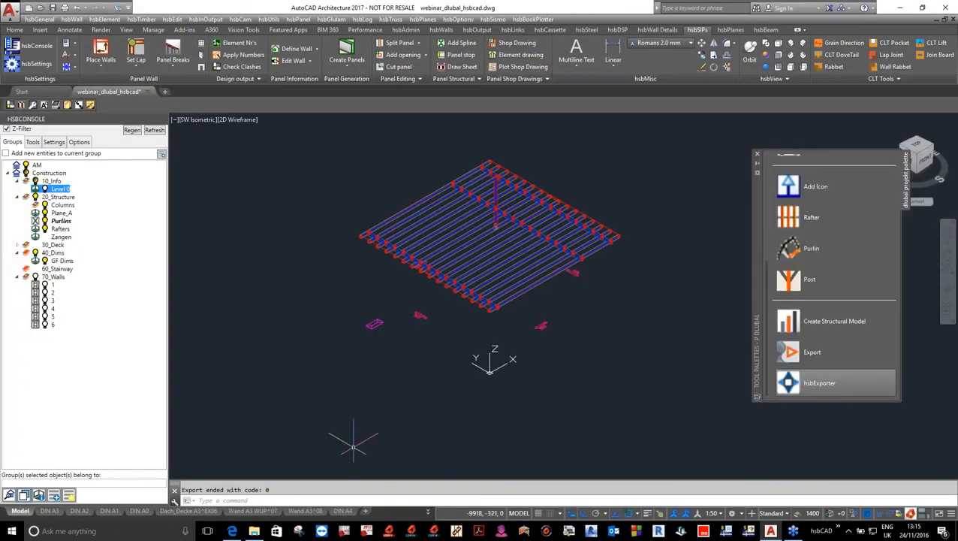
Hide the Construction and AM groups and show only the 70_Walls group in the model.
click(33, 173)
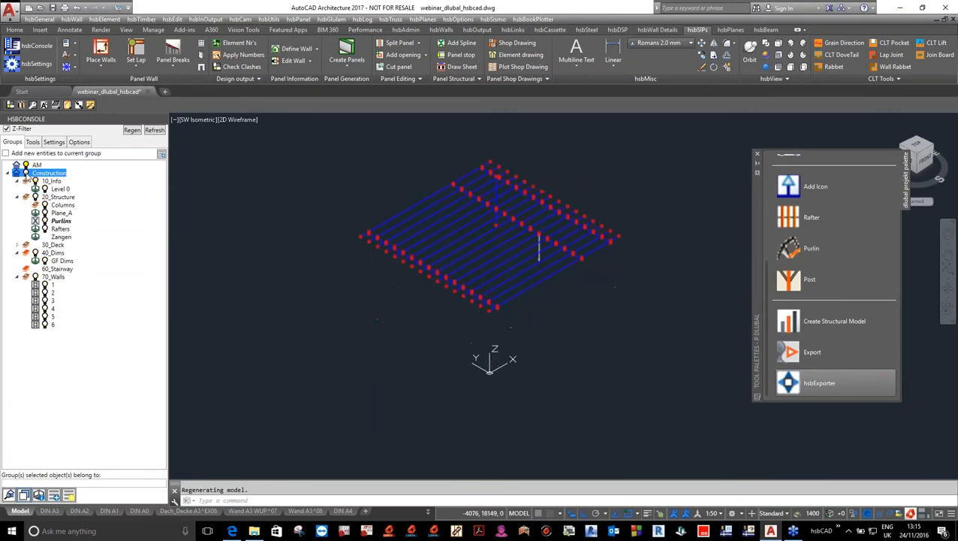
click(28, 164)
click(47, 277)
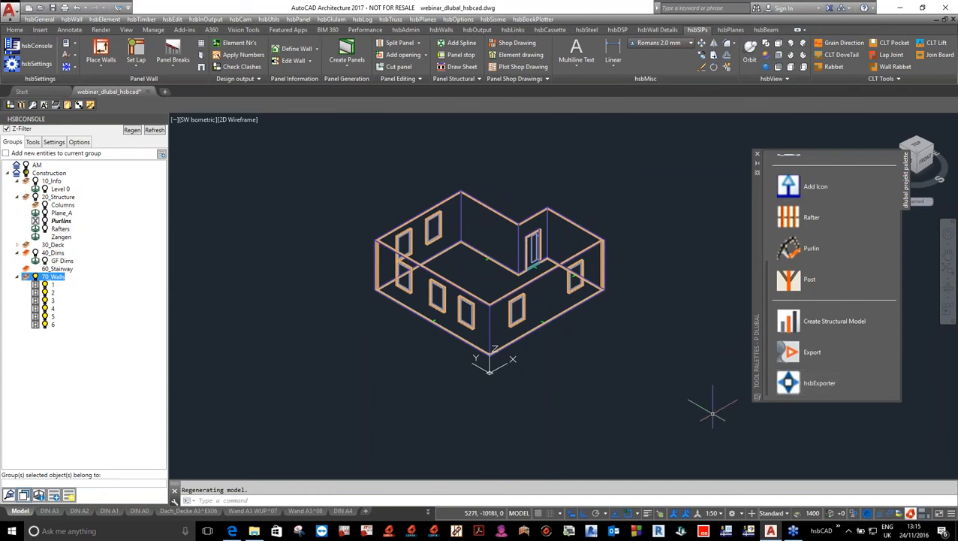
Export all wall elements selected in the drawing with hsbExporter, using the IFC group and the Konstruktion destination folder.
click(798, 388)
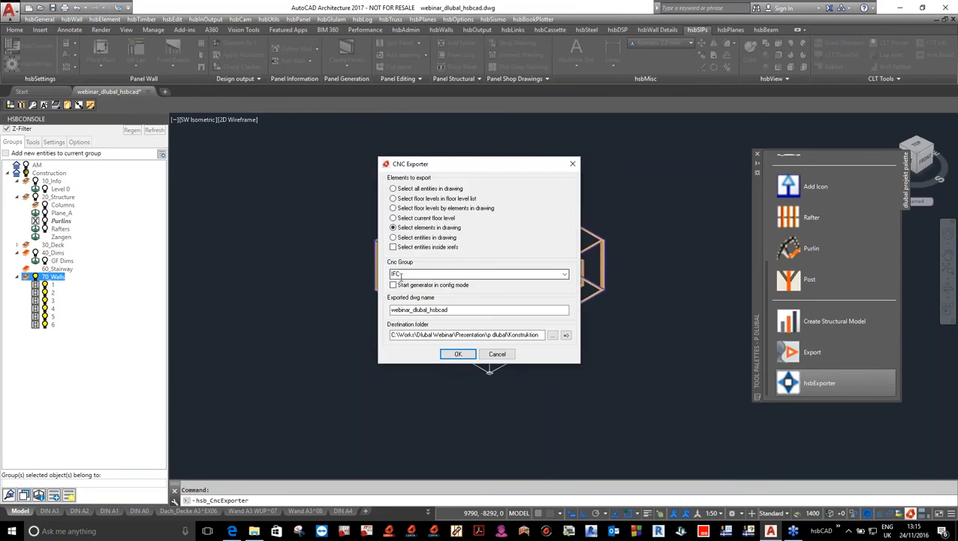
click(469, 355)
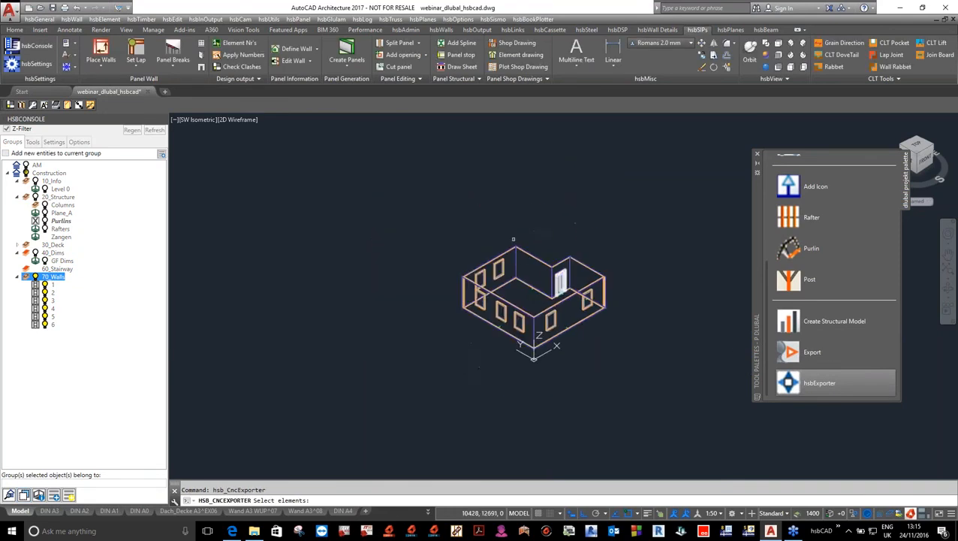
click(406, 189)
click(672, 404)
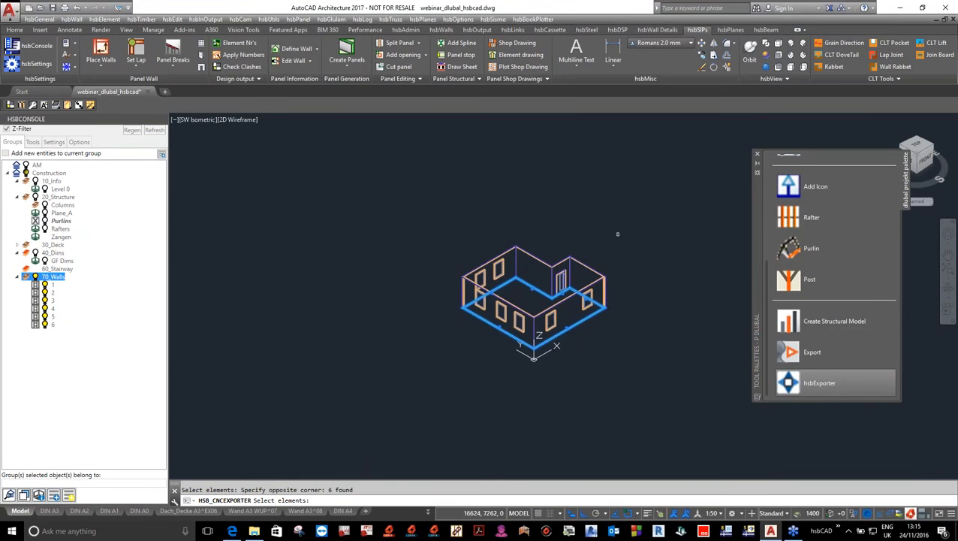
key(Return)
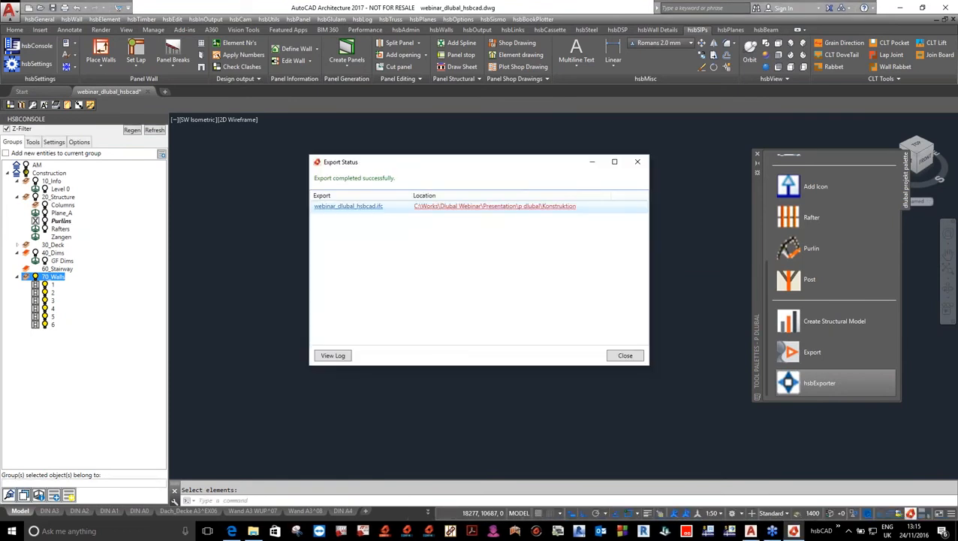
Open the exported webinar_dlubal_hsbcad.ifc from the Konstruktion folder in Solibri Model Viewer and view the walls in 3D.
click(254, 531)
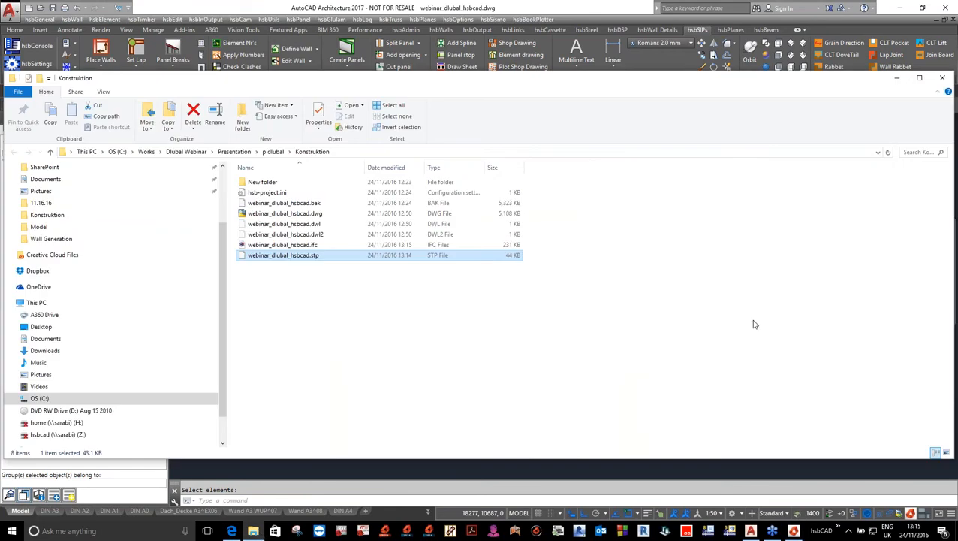
click(298, 247)
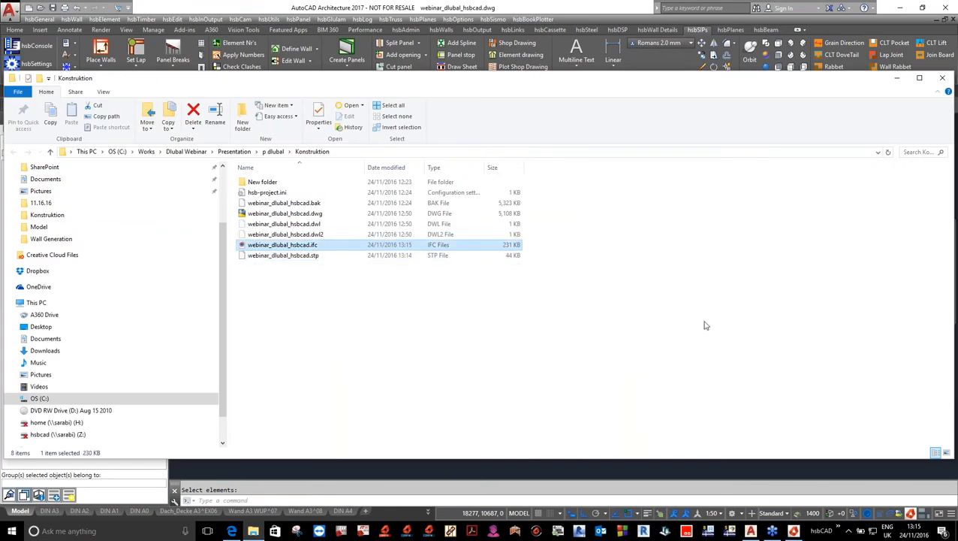
double_click(304, 247)
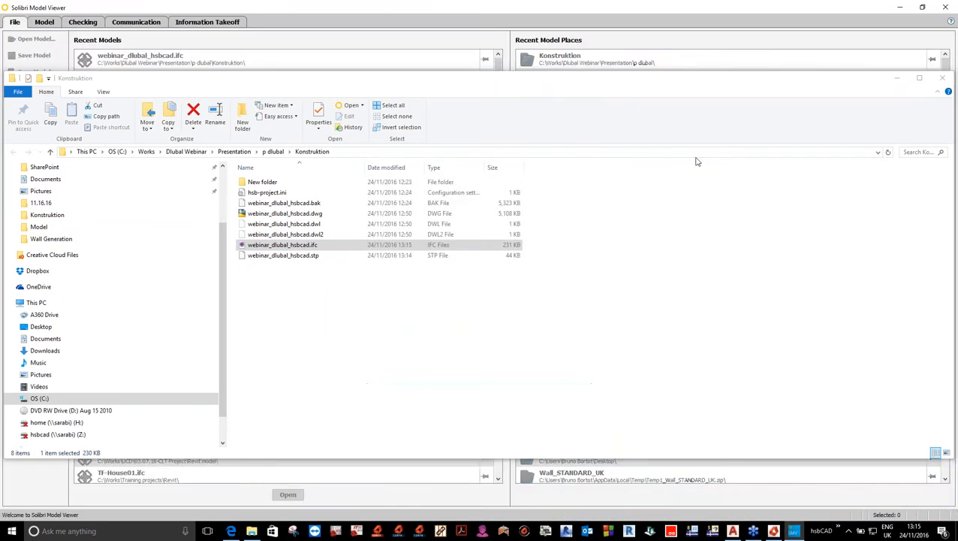
click(899, 79)
mouse_move(645, 281)
mouse_down()
mouse_move(595, 351)
mouse_move(637, 373)
mouse_move(708, 363)
mouse_move(609, 346)
mouse_move(611, 337)
mouse_up()
right_click(473, 126)
Examine the properties of the wall panel under Assembly.0.1 of 70_Walls in the Information Takeoff model tree.
click(199, 24)
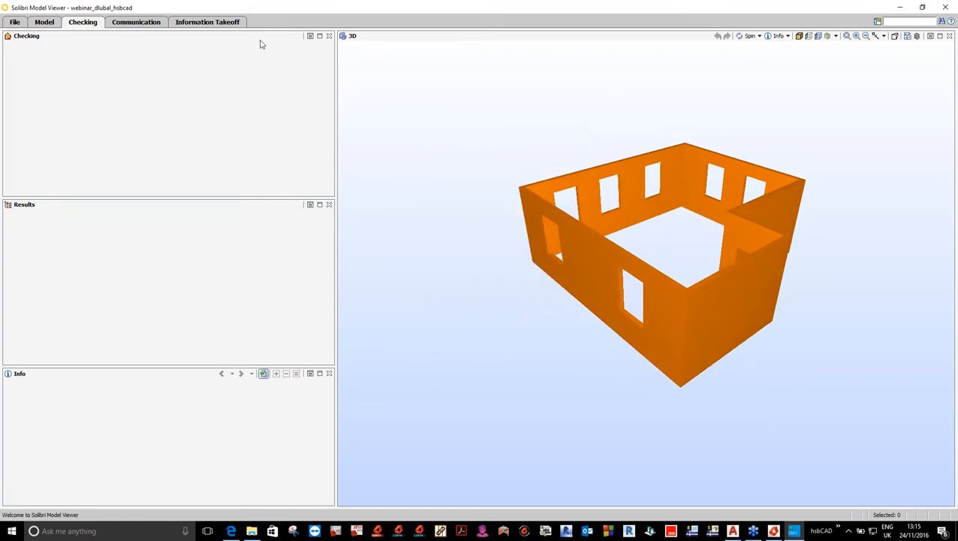
click(218, 24)
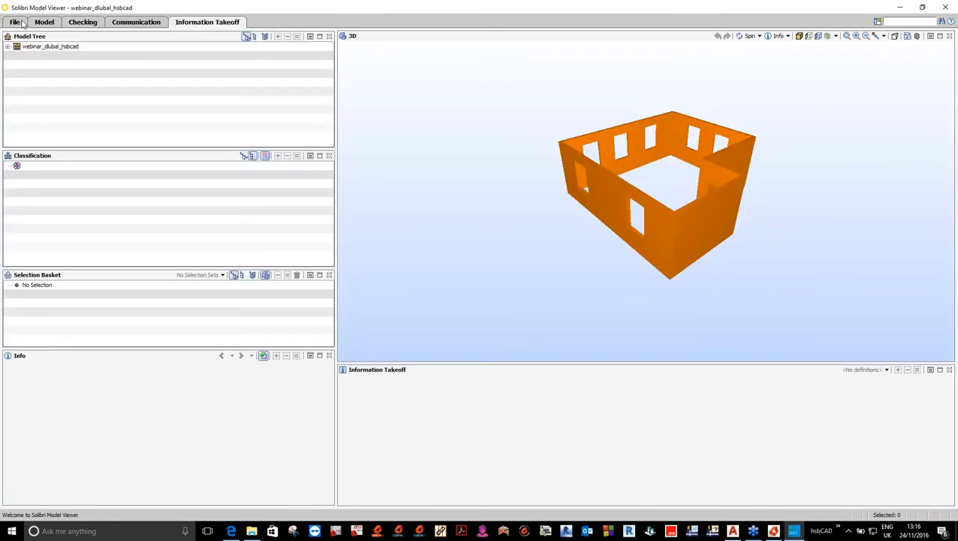
click(7, 46)
click(16, 56)
click(27, 64)
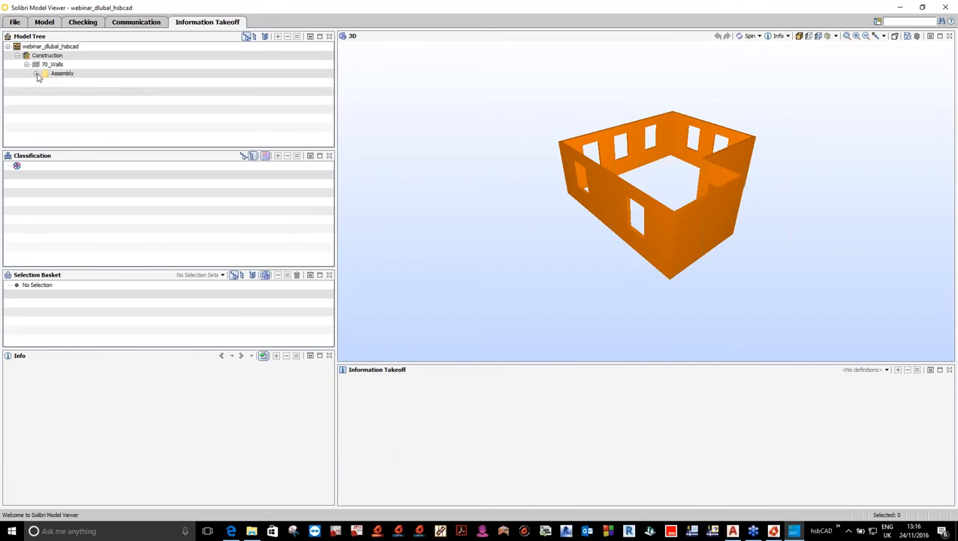
click(36, 73)
click(45, 83)
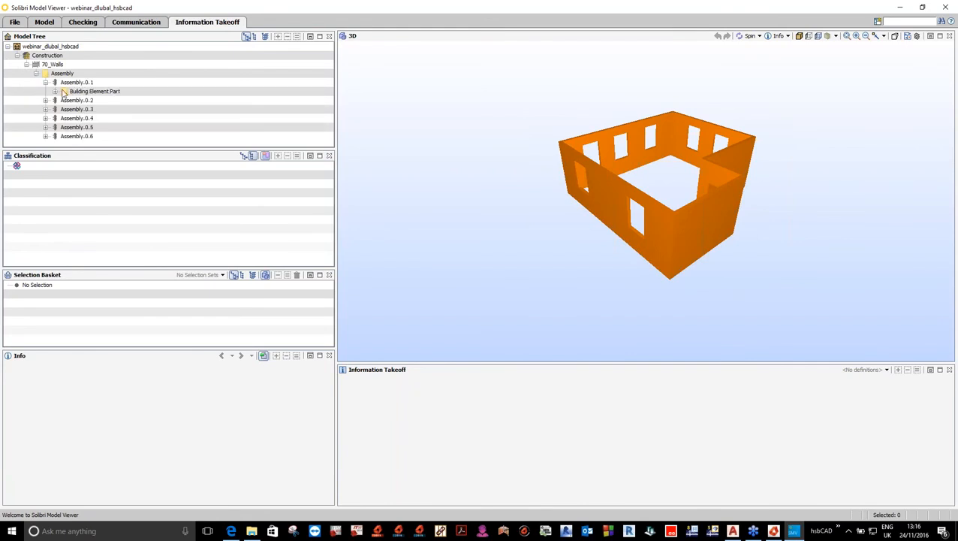
click(55, 92)
click(109, 101)
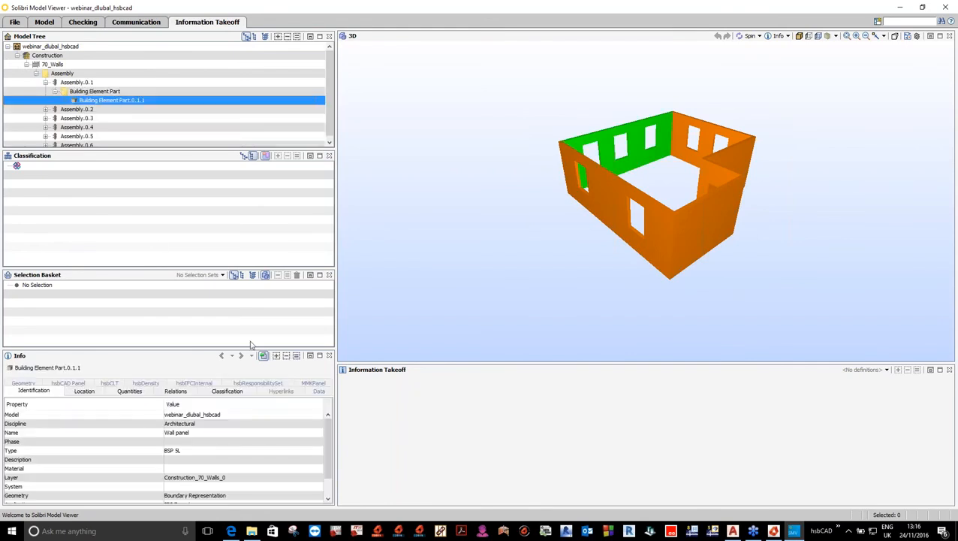
scroll(318, 492, down, 3)
scroll(318, 493, up, 3)
Close the model viewer and check the exported stp and ifc files in the Konstruktion folder.
click(947, 9)
click(253, 530)
click(315, 257)
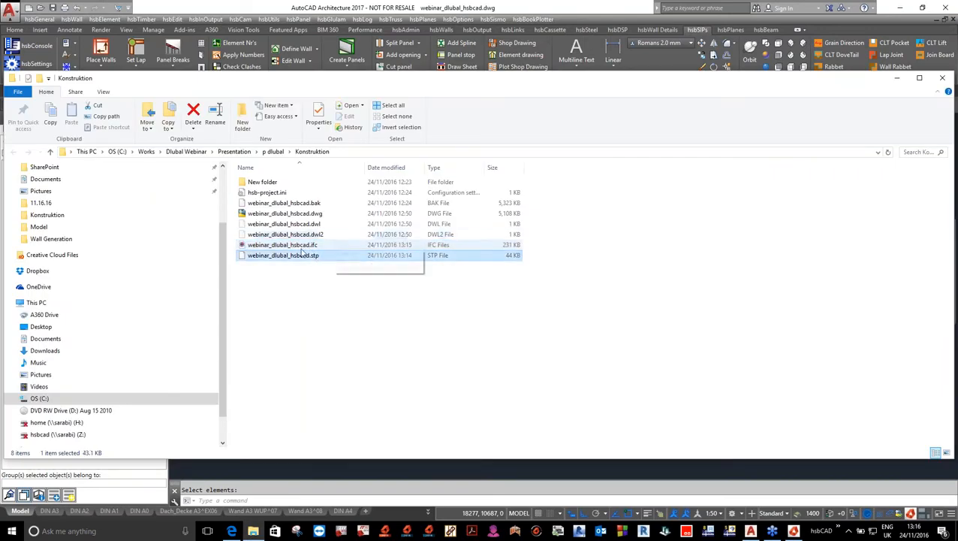
click(304, 247)
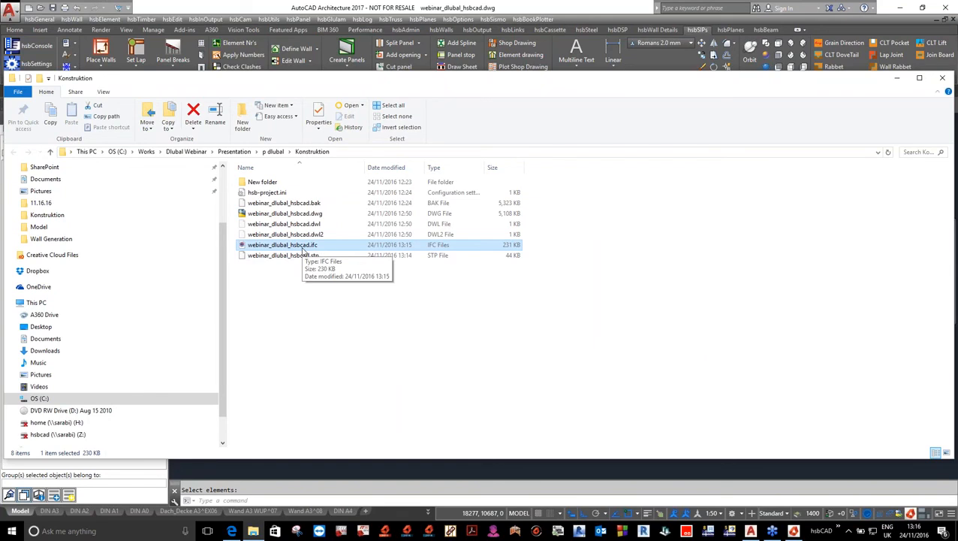
click(772, 531)
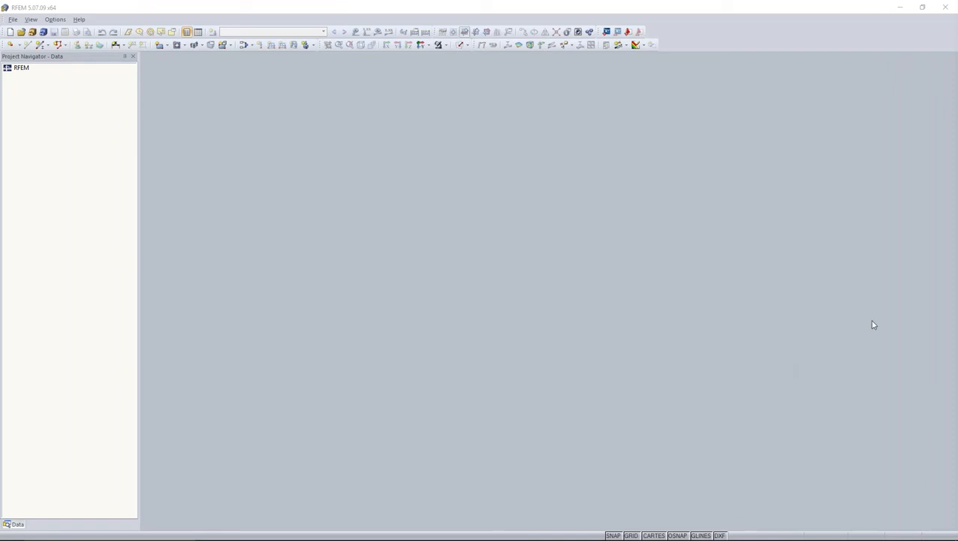
Bring the 24112016 folder beside RFEM and load webinar_dlubal_hsbcad.ifc from it into RFEM as a new model.
drag(957, 255, 683, 107)
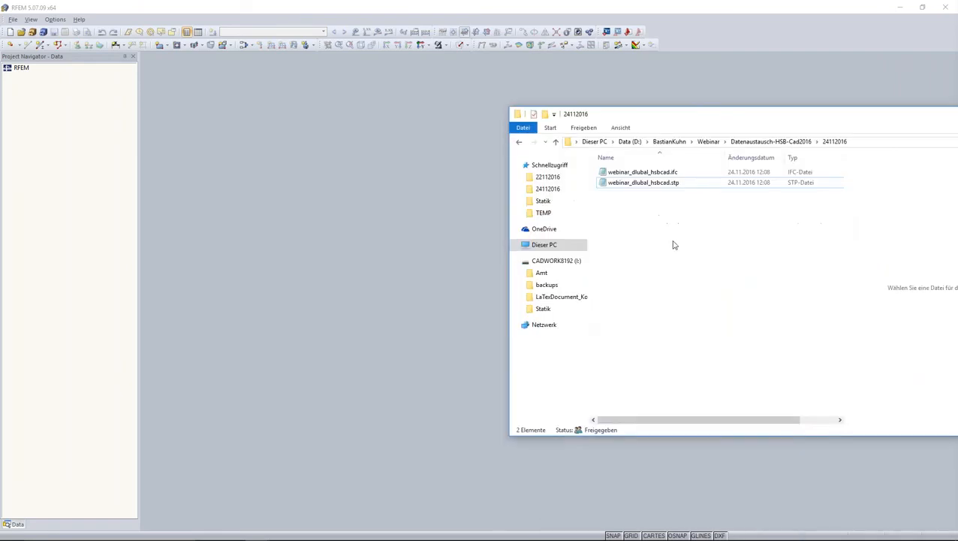
click(657, 174)
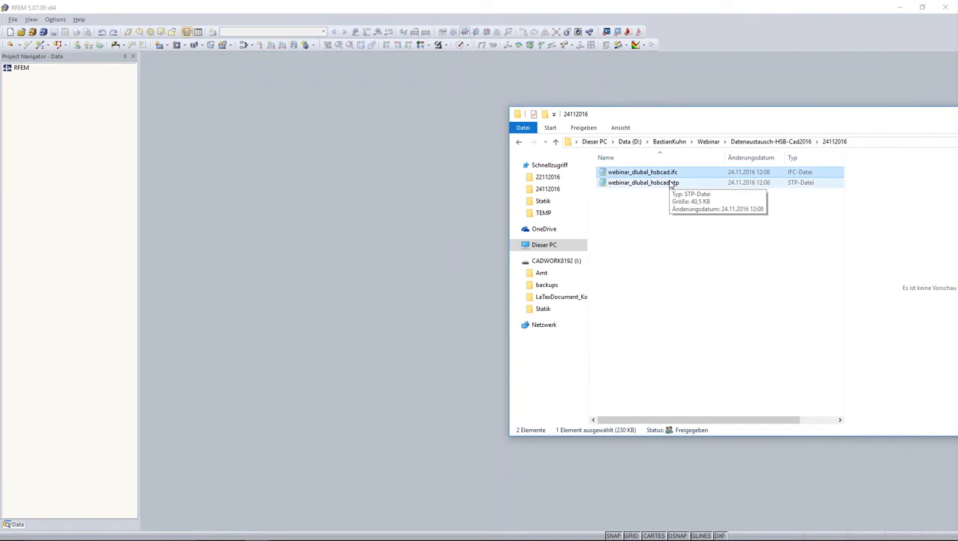
drag(674, 114, 685, 73)
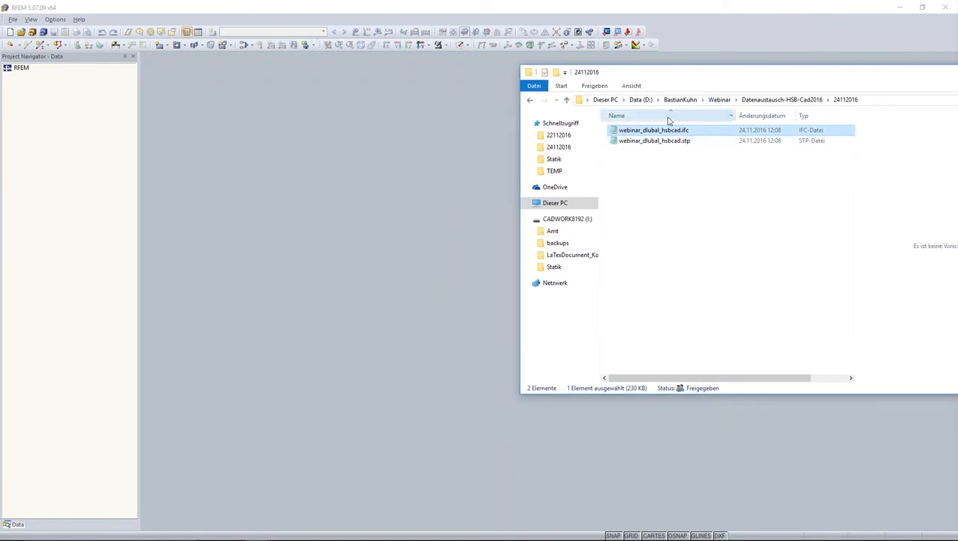
drag(671, 130, 372, 201)
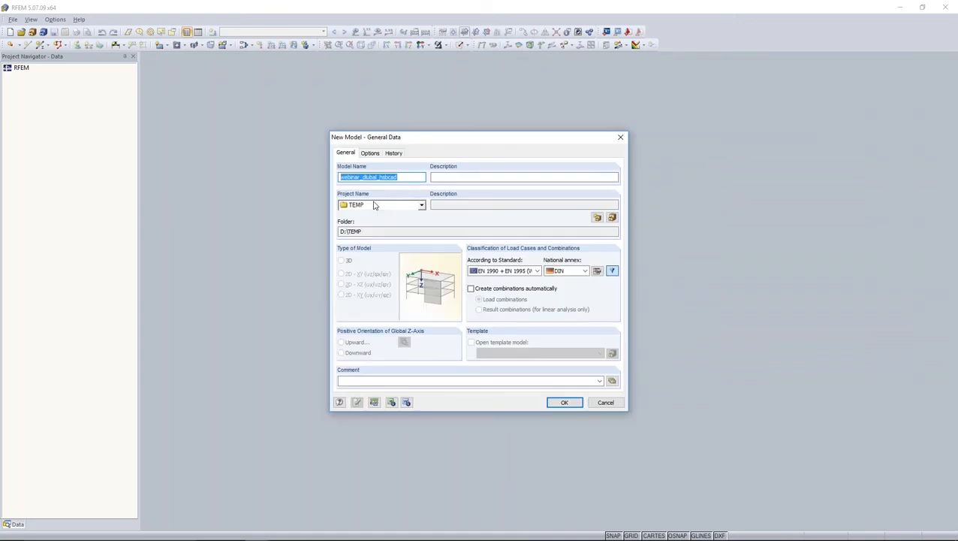
Create the new model with automatically created load combinations and the BS national annex for EN 1990 + EN 1995.
click(369, 152)
click(341, 345)
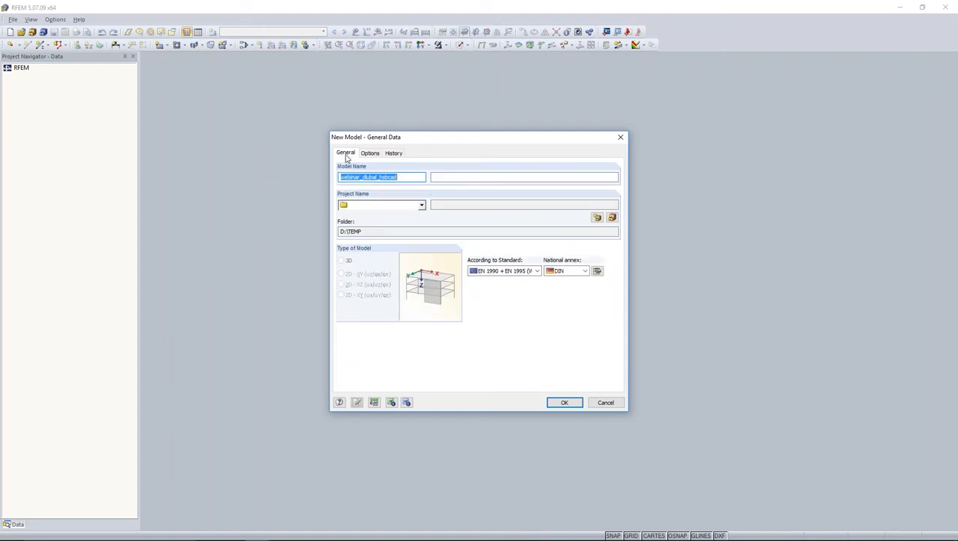
click(345, 154)
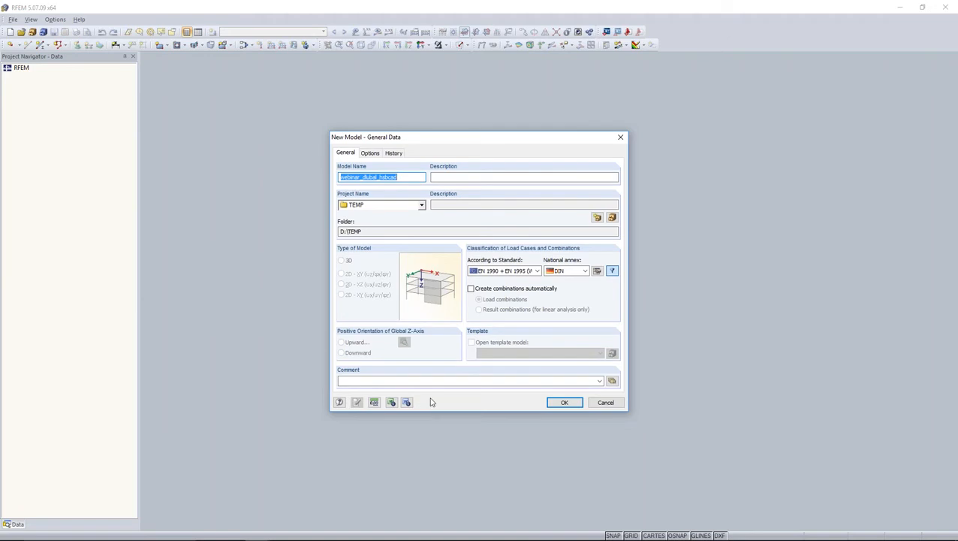
click(472, 289)
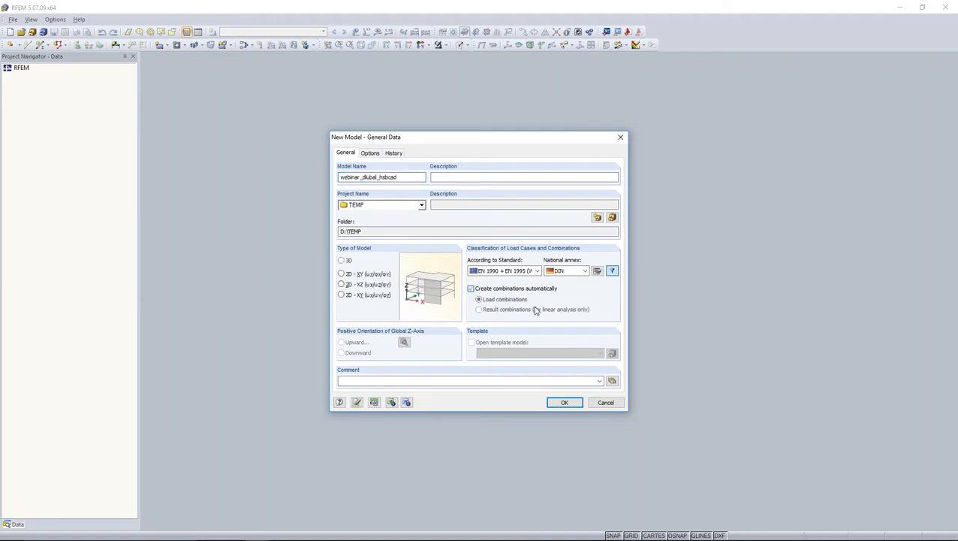
click(563, 272)
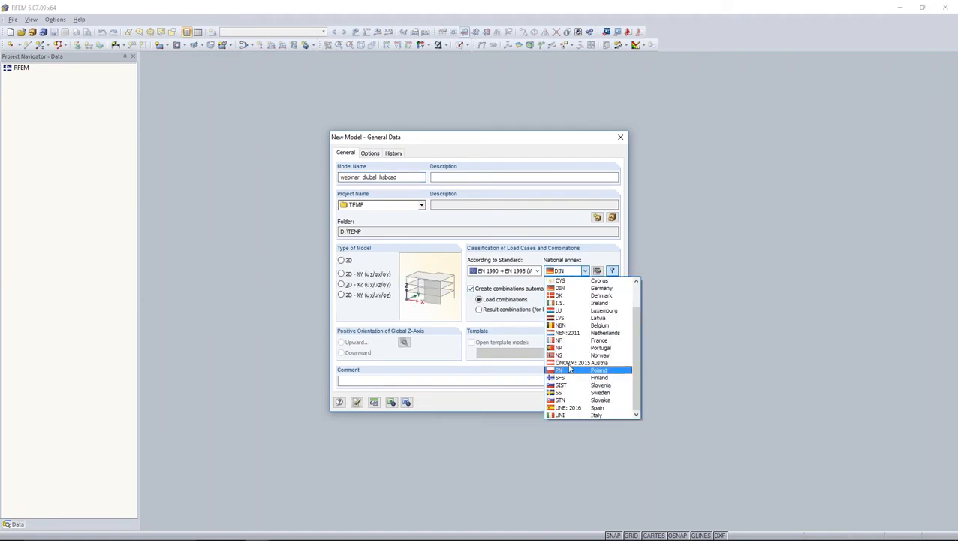
scroll(571, 349, up, 2)
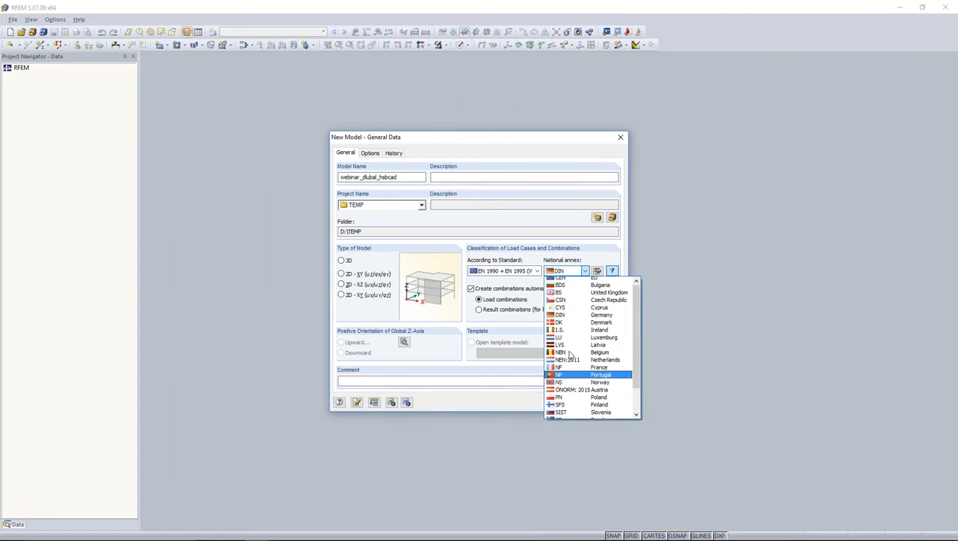
click(568, 296)
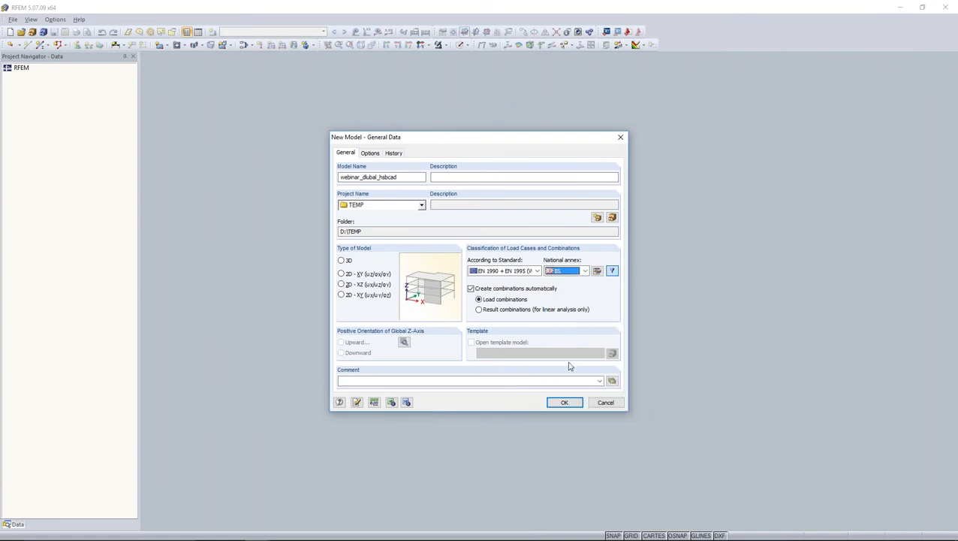
click(567, 403)
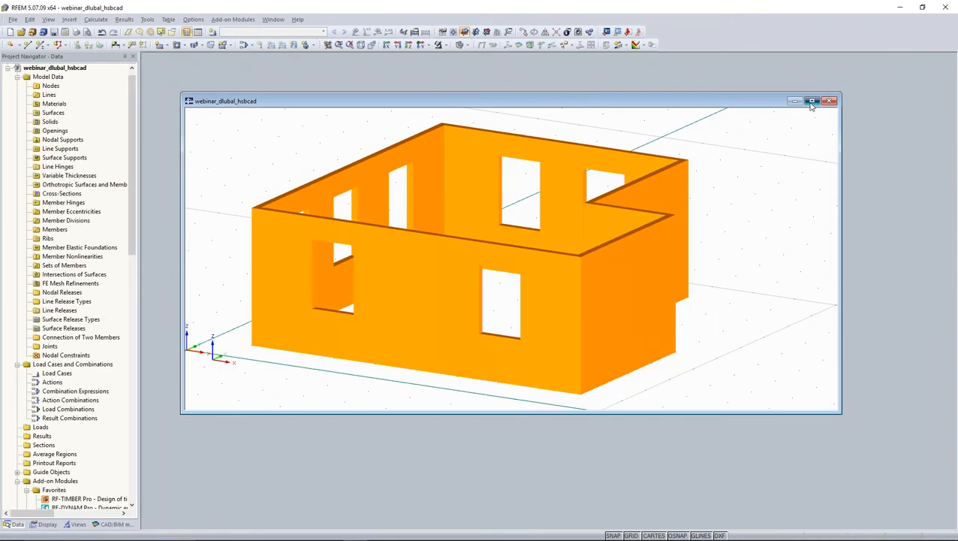
Maximize the model window and examine the IfcBuildingElementPart elements of webinar_dlubal_hsbcad.ifc in the CAD/BIM model navigator.
click(810, 100)
middle_drag(590, 226, 605, 145)
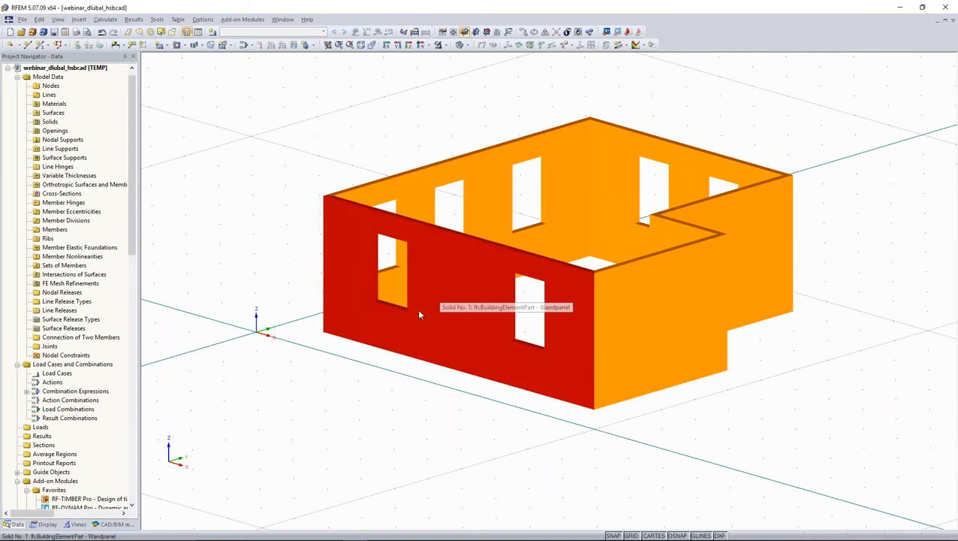
click(111, 523)
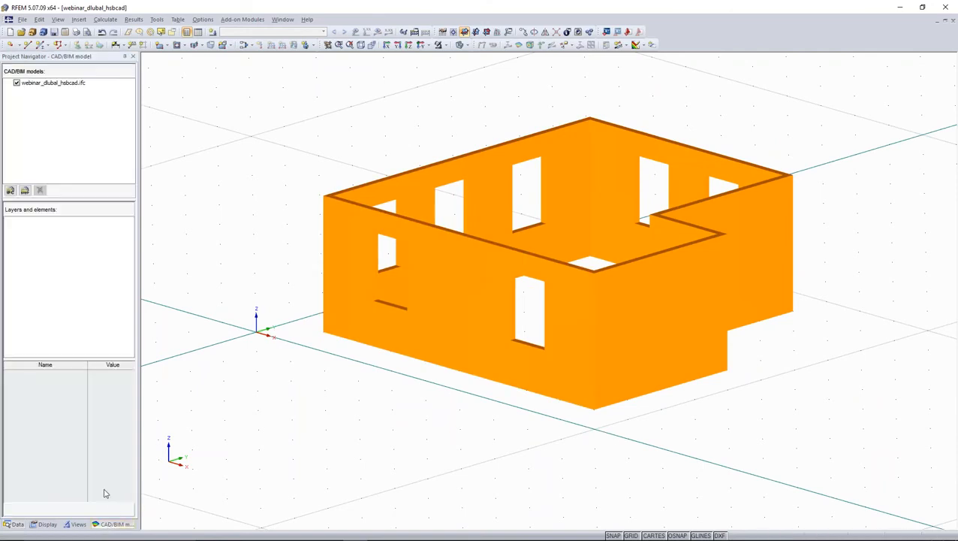
click(16, 87)
click(17, 83)
click(17, 82)
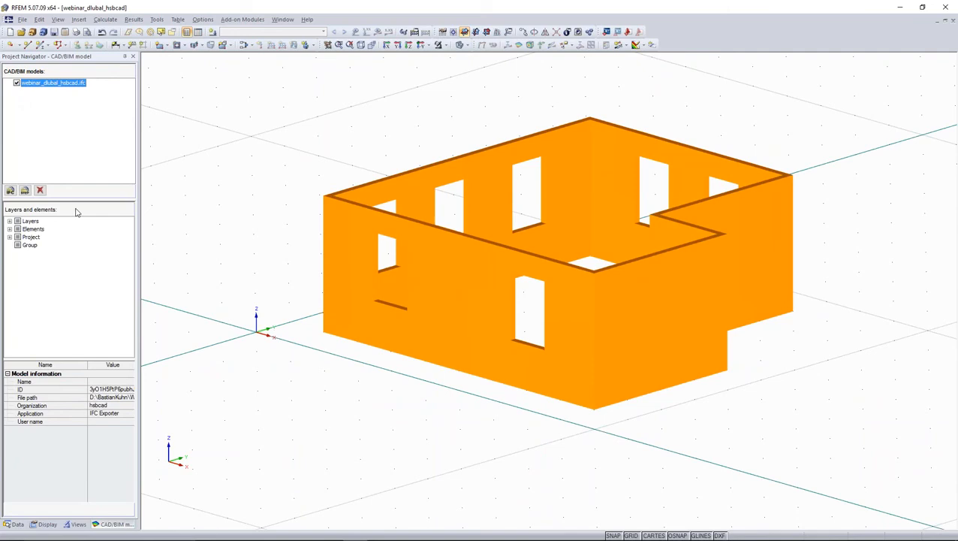
click(9, 228)
click(16, 237)
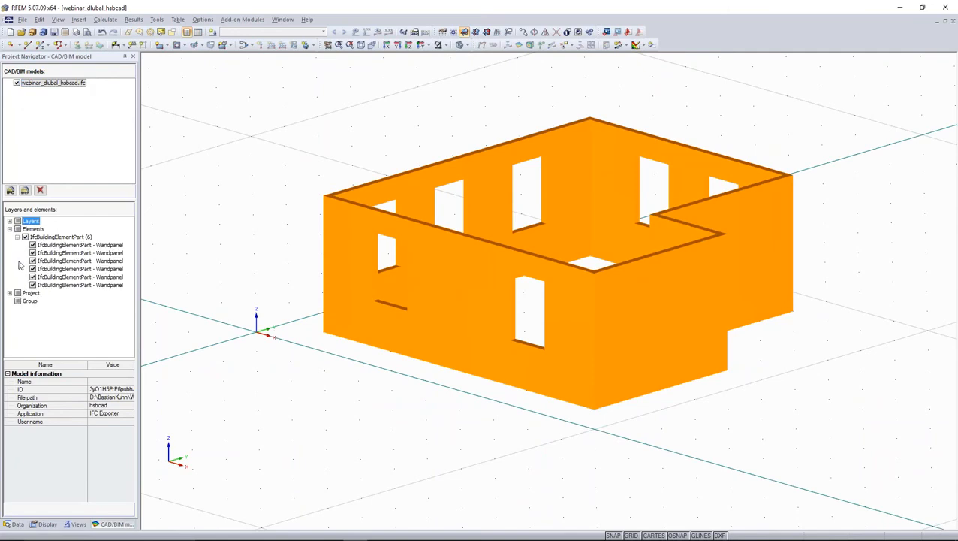
Convert all the IFC wall panels into analytical surfaces, centric, 180 mm thick and with a new material.
click(59, 245)
click(59, 254)
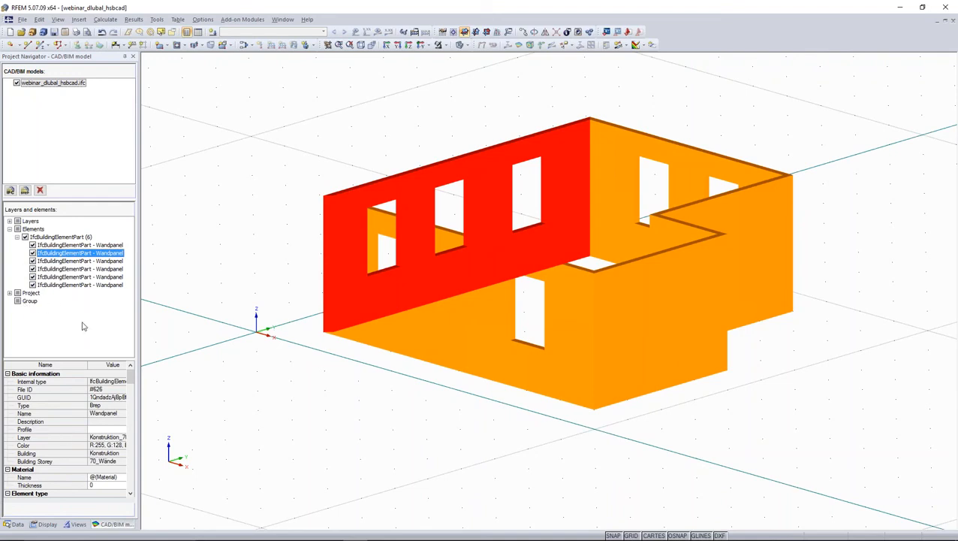
ctrl+middle_drag(237, 350, 422, 298)
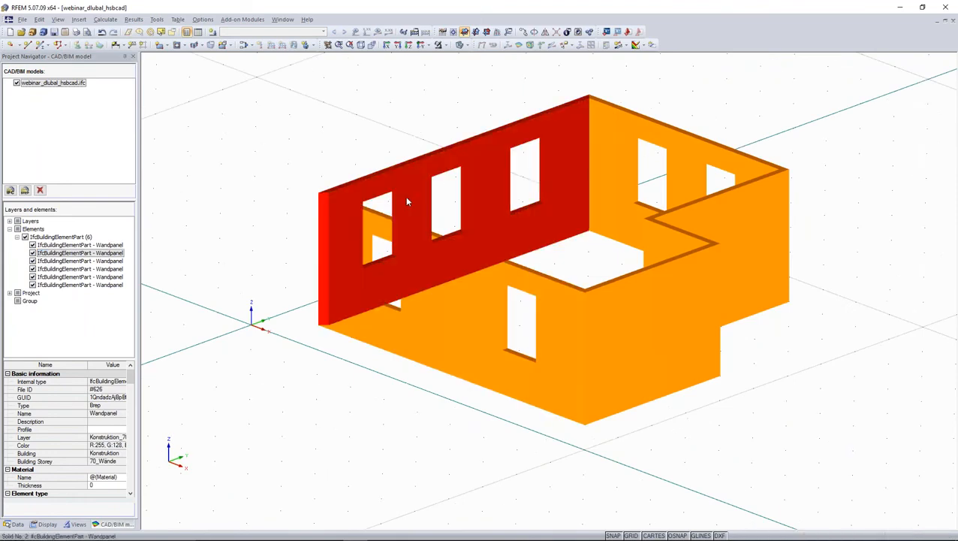
drag(259, 79, 835, 460)
right_click(642, 337)
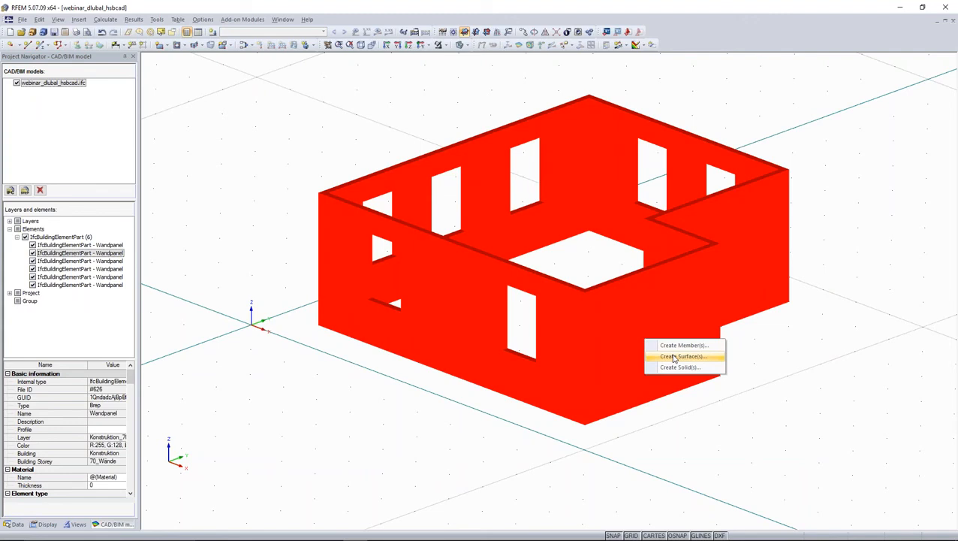
click(680, 356)
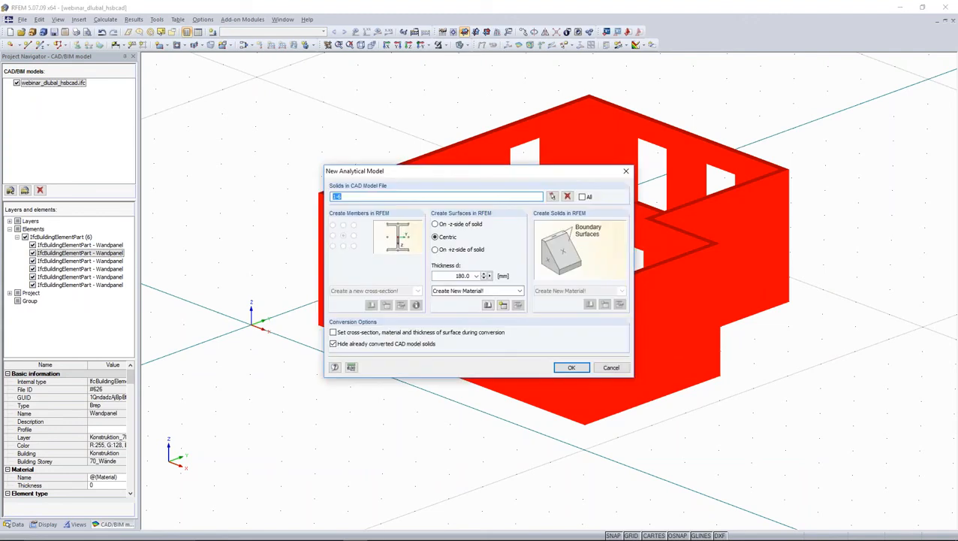
drag(468, 174, 538, 140)
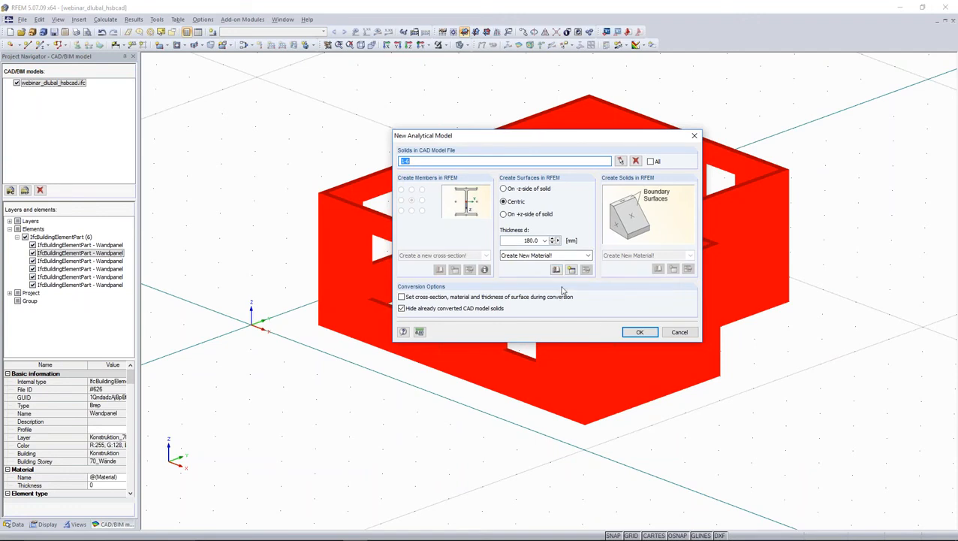
click(636, 333)
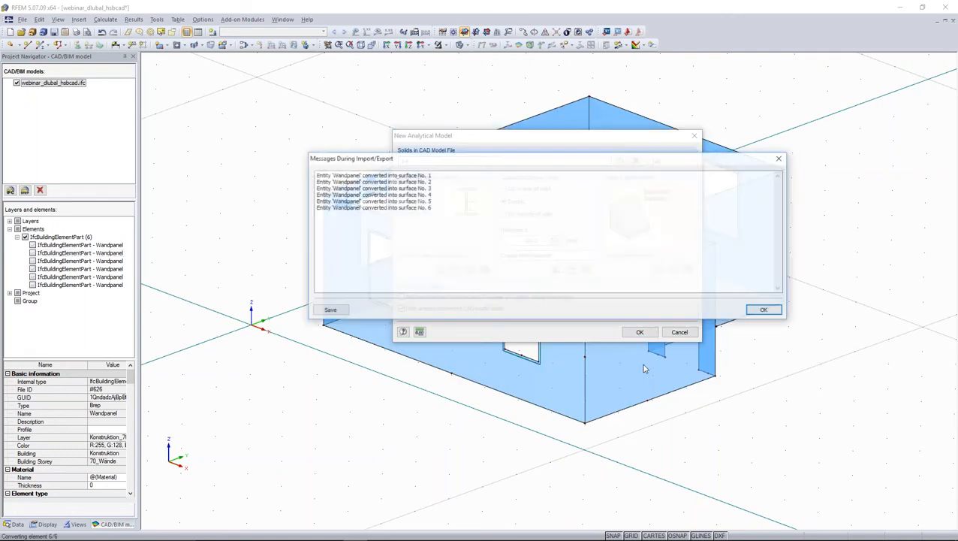
click(765, 311)
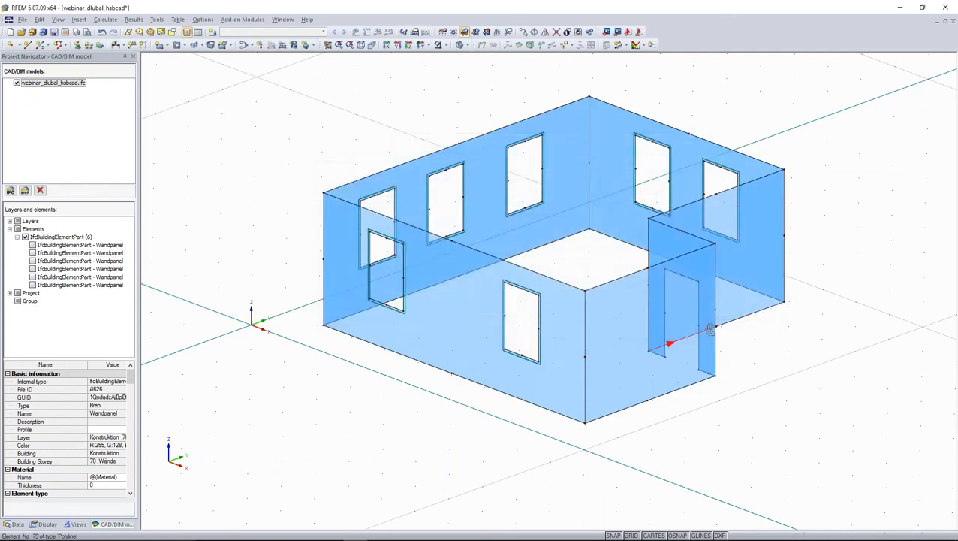
Place hinged global line supports along the bottom edges of all the wall surfaces.
ctrl+middle_drag(709, 330, 307, 361)
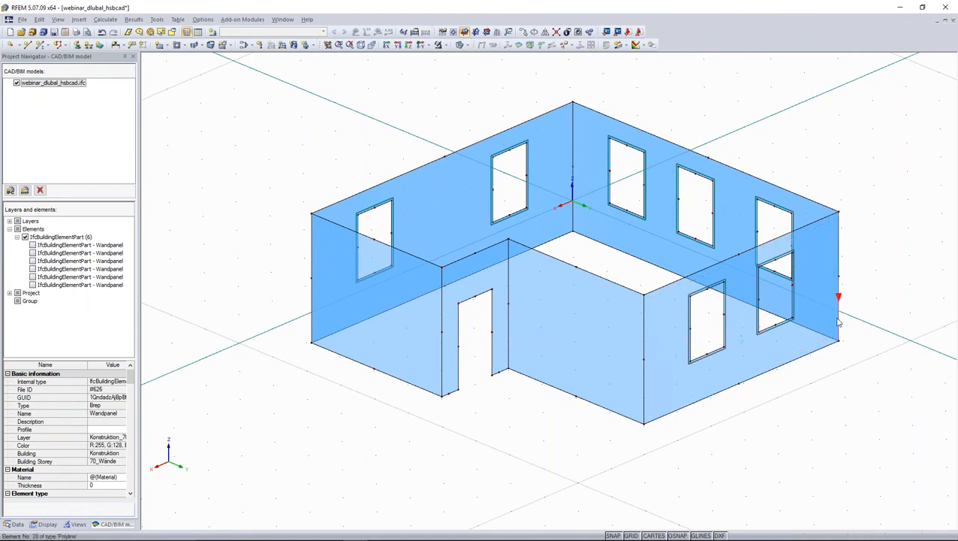
ctrl+middle_drag(561, 418, 637, 342)
click(397, 45)
middle_drag(404, 254, 432, 169)
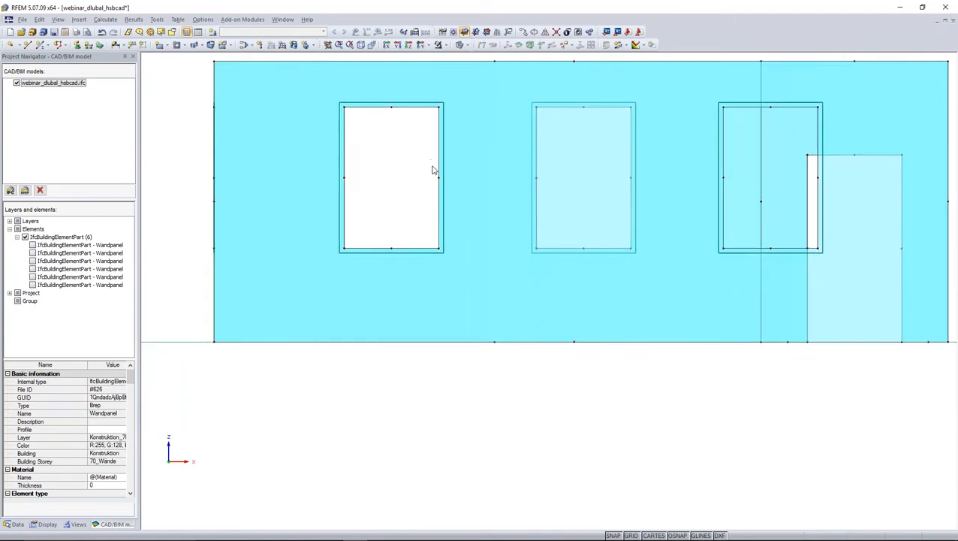
scroll(433, 169, down, 1)
click(89, 44)
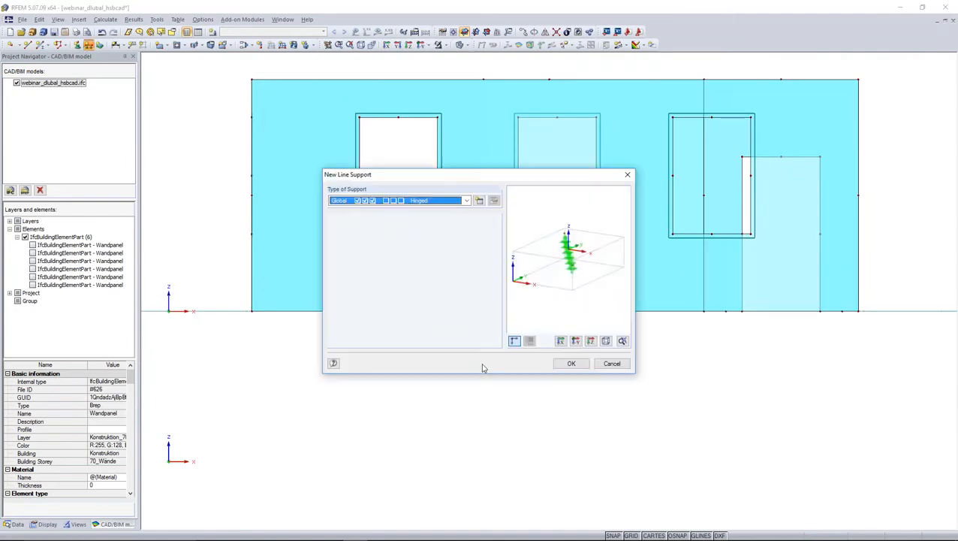
click(571, 364)
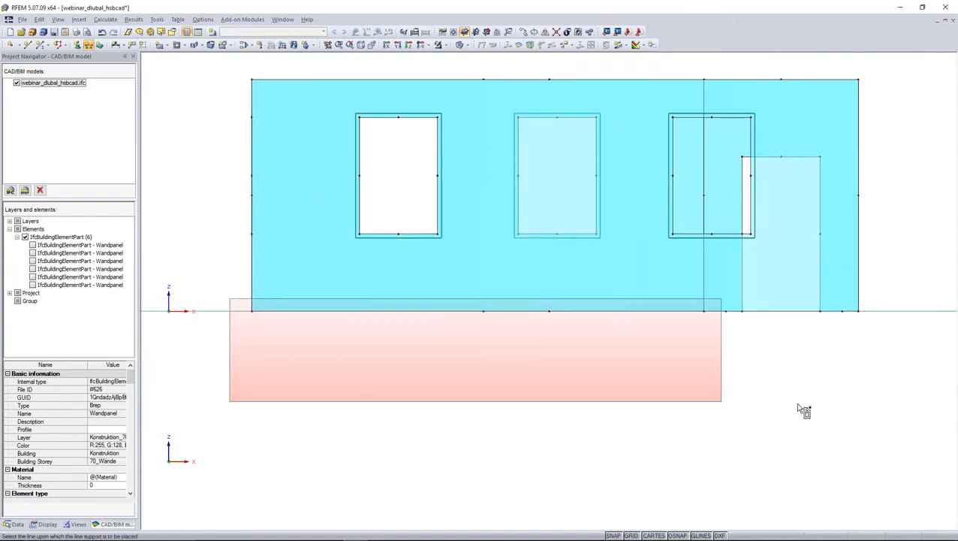
click(859, 413)
Create a line hinge with a φx rotational release and zero spring constant, to assign by surfaces and several lines.
ctrl+middle_drag(859, 413, 426, 435)
scroll(629, 453, down, 3)
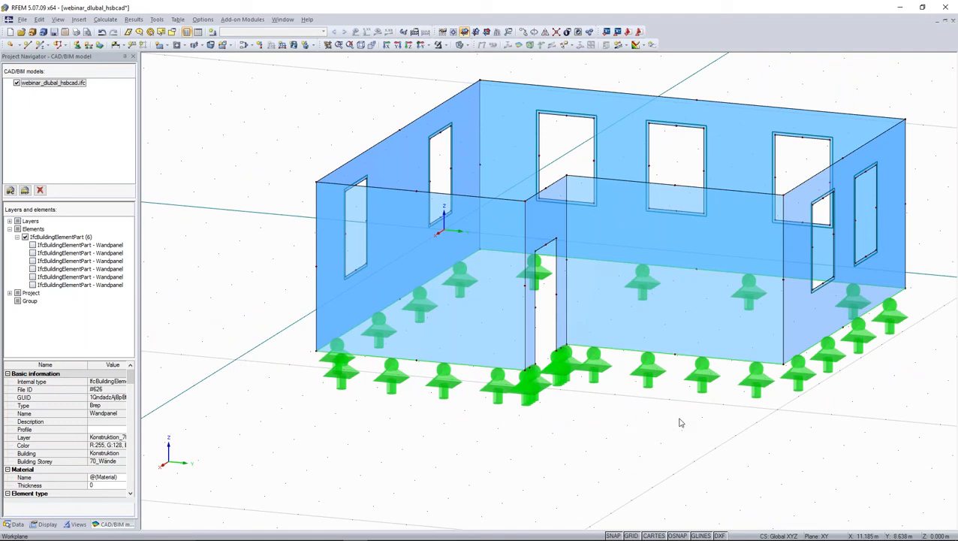
middle_drag(691, 421, 568, 403)
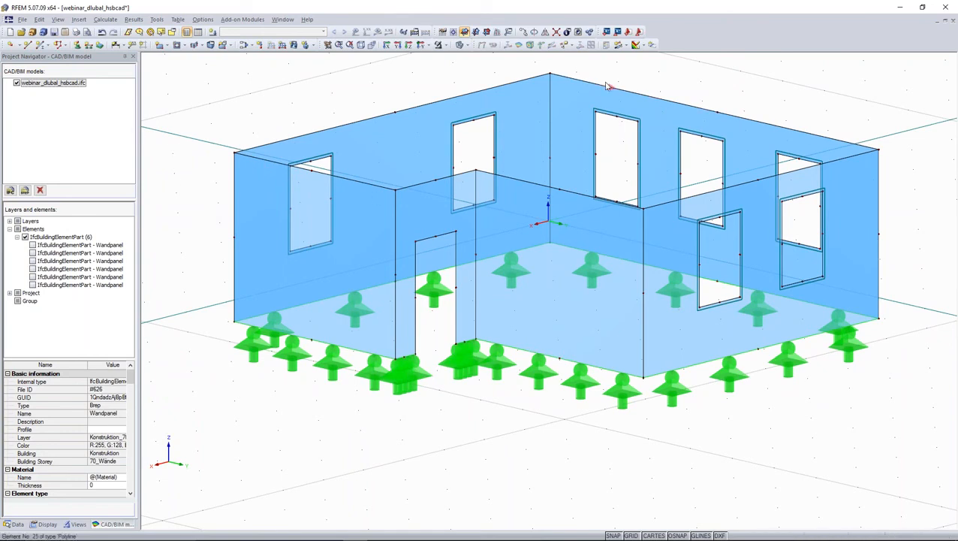
click(652, 46)
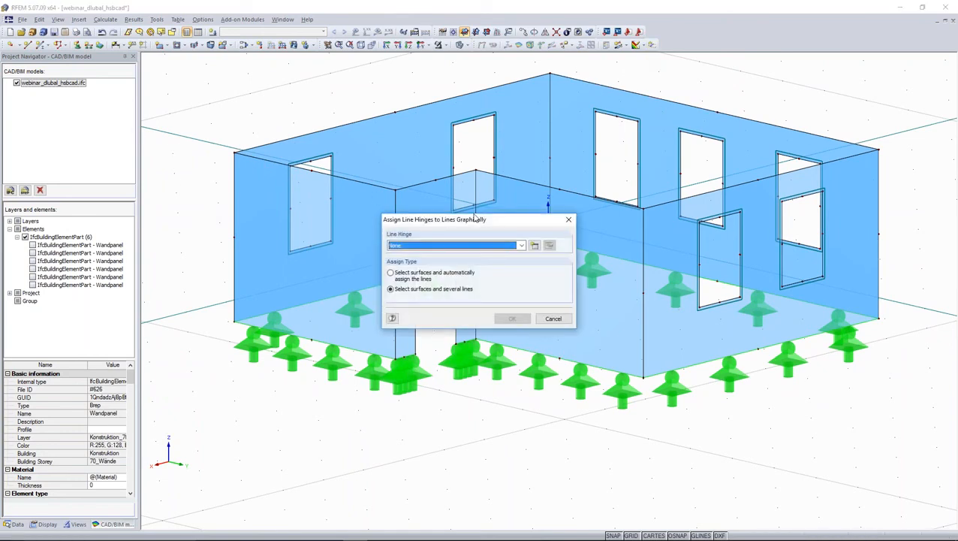
drag(474, 218, 488, 188)
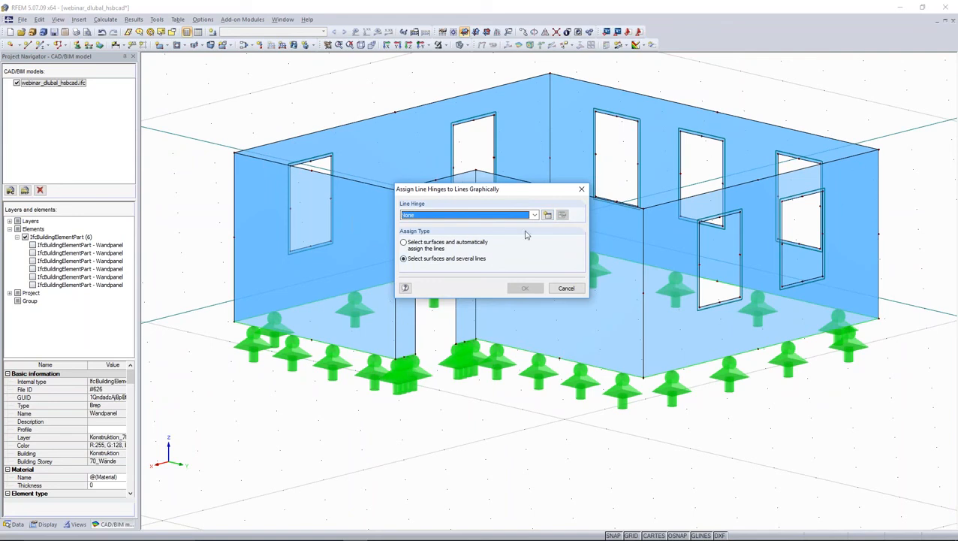
click(547, 214)
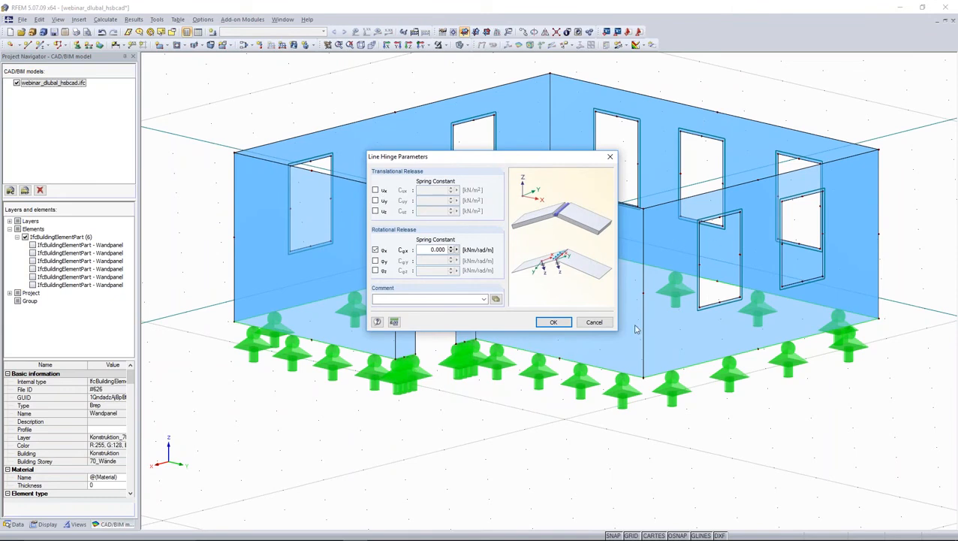
click(553, 322)
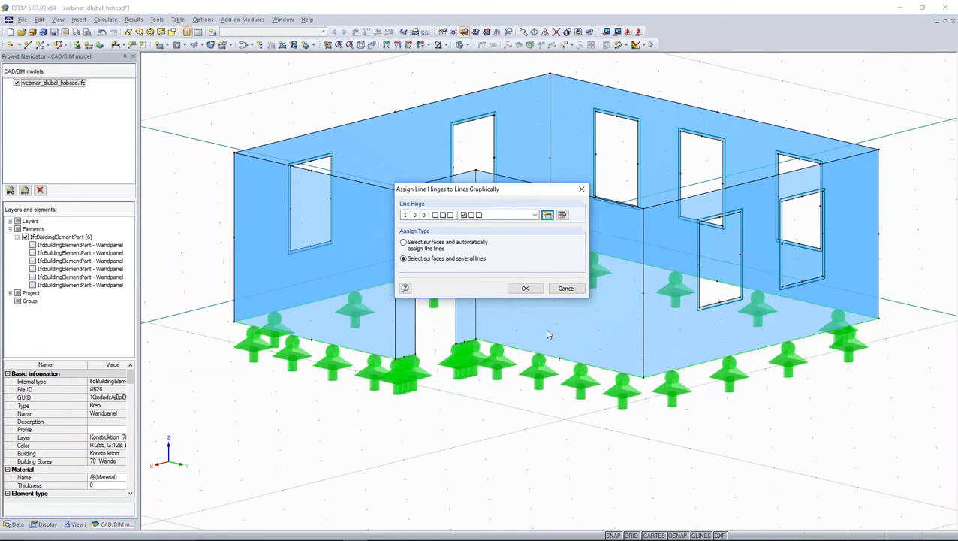
Assign the line hinge to both vertical edges of the rear wall that faces the entrance wall.
click(526, 288)
click(546, 94)
click(549, 171)
click(234, 193)
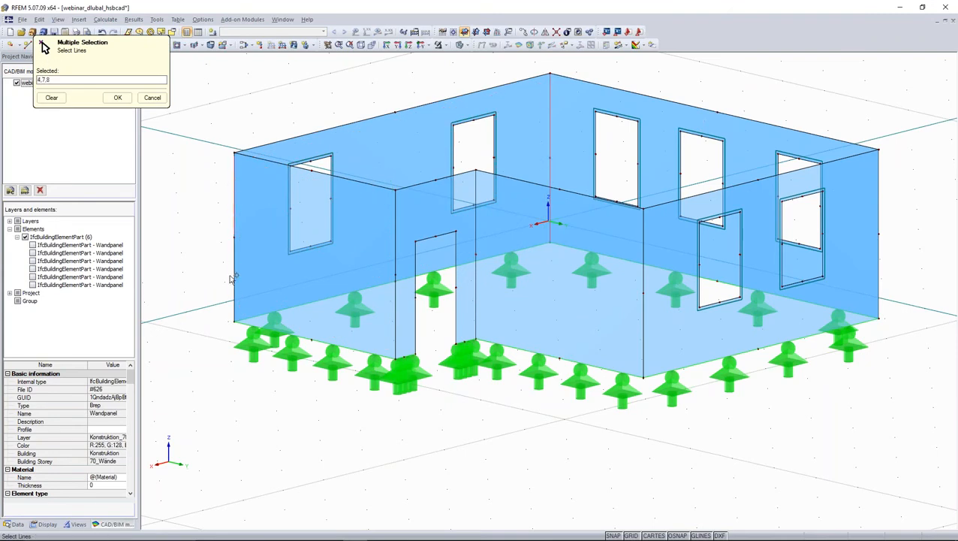
click(234, 278)
click(114, 98)
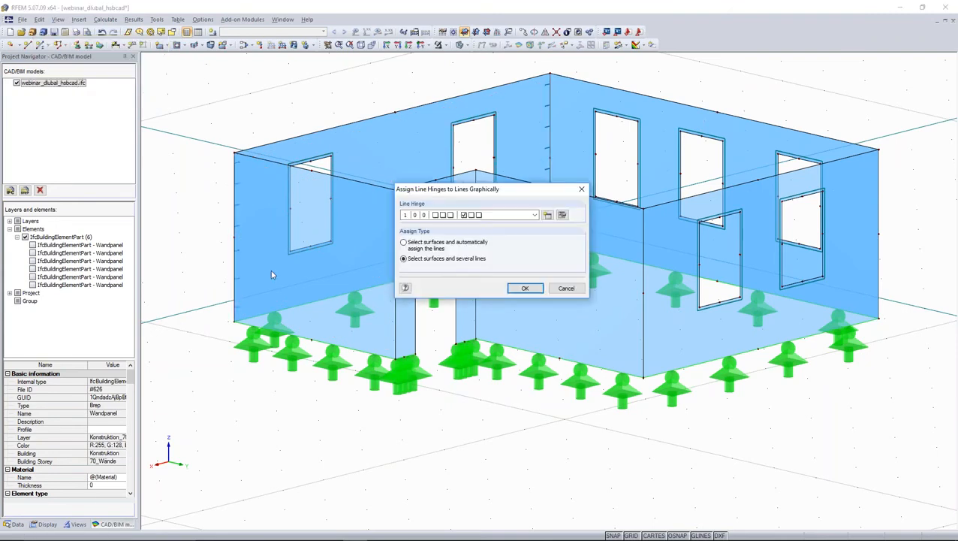
Assign the line hinge to both vertical edges of the front wall opposite the rear wall already hinged.
click(527, 288)
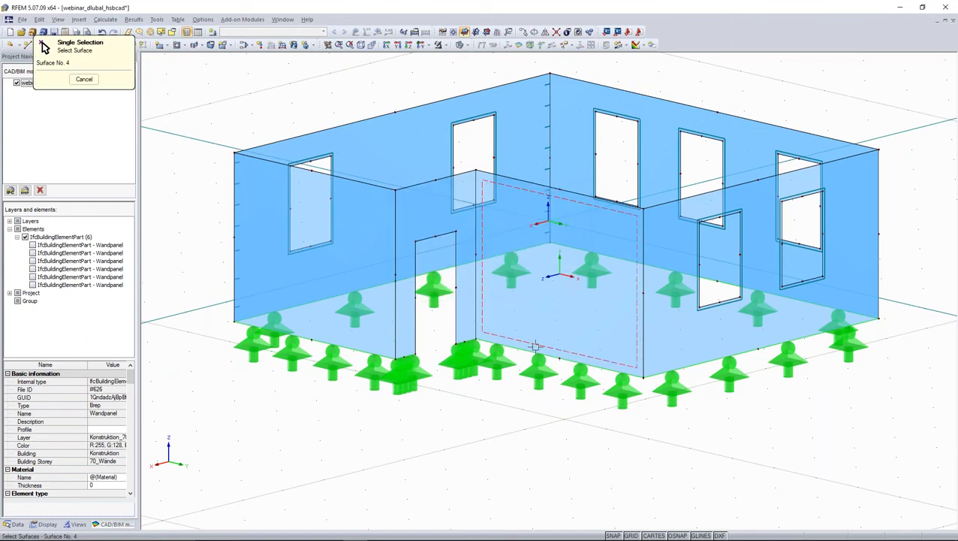
click(643, 268)
click(642, 311)
click(878, 174)
click(879, 259)
click(118, 98)
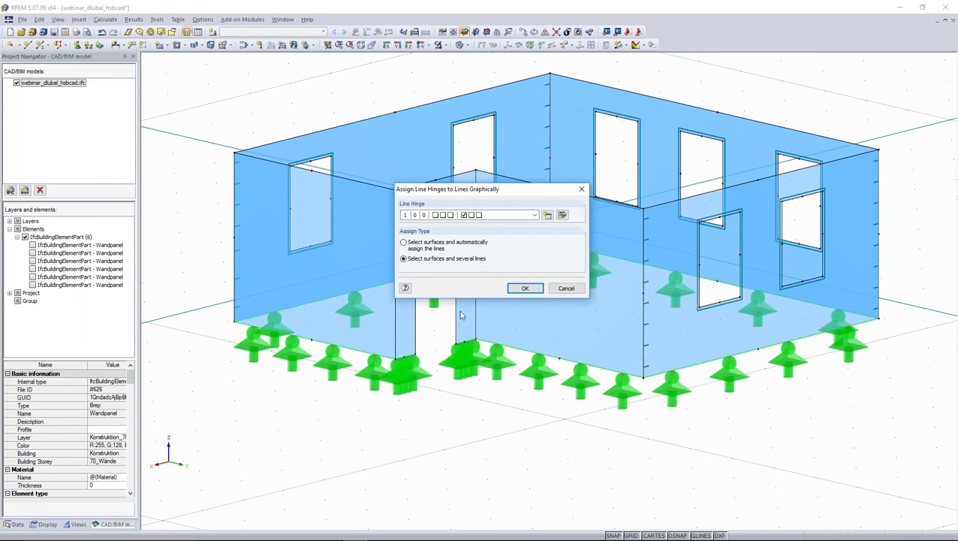
Assign the line hinge to both vertical edges of the short entrance wall with the door opening.
click(526, 288)
middle_drag(486, 353, 525, 353)
click(412, 184)
click(396, 188)
click(395, 258)
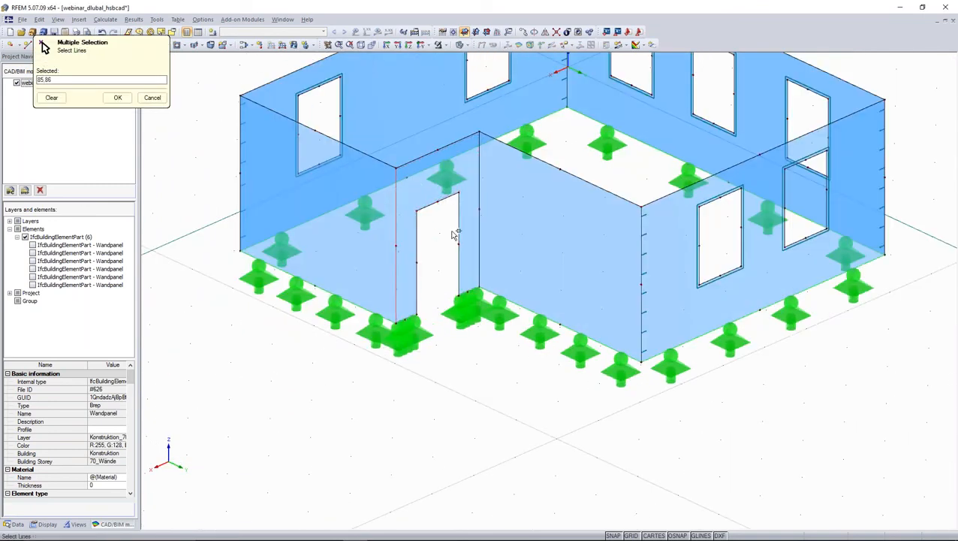
click(479, 233)
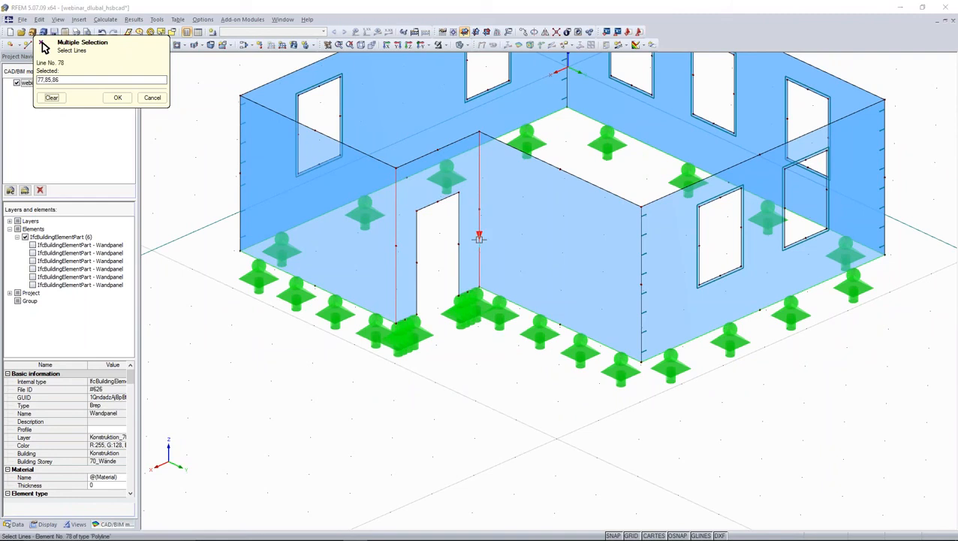
click(117, 97)
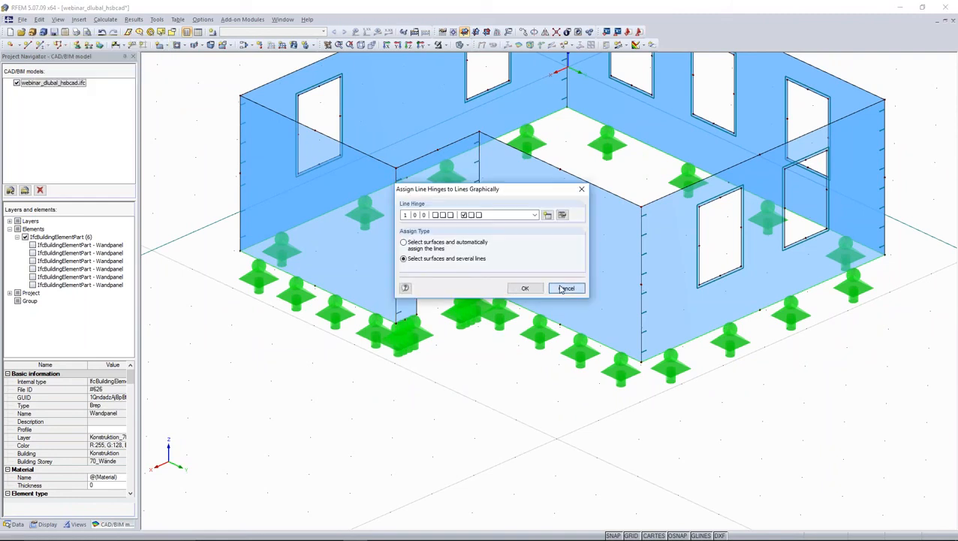
click(524, 287)
Set the FE mesh target length to 0.3 m, regenerate the mesh and inspect it on the walls.
middle_drag(469, 431, 746, 429)
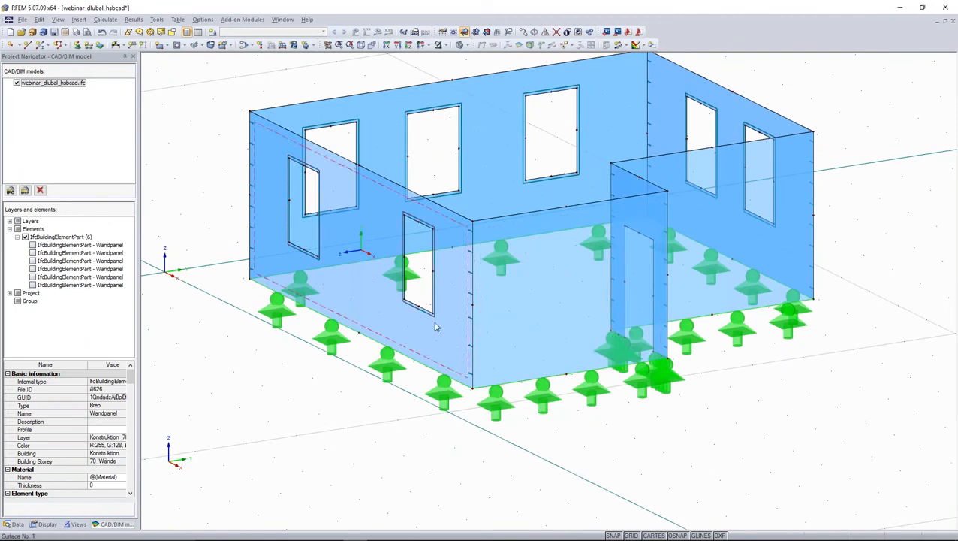
click(109, 22)
click(130, 132)
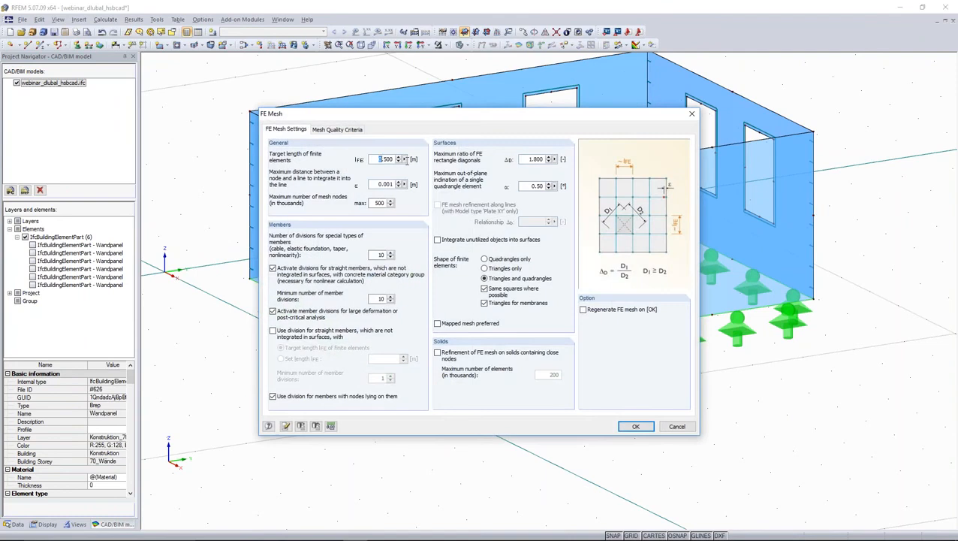
text(0.3)
click(582, 309)
click(634, 426)
middle_drag(754, 411, 367, 409)
ctrl+middle_drag(398, 338, 445, 356)
scroll(518, 191, down, 3)
scroll(515, 197, down, 2)
ctrl+middle_drag(514, 198, 492, 253)
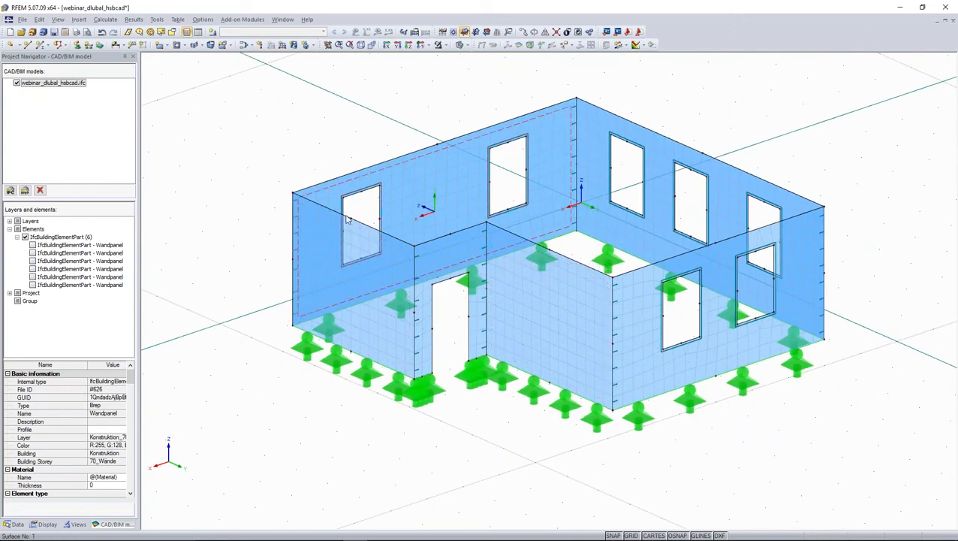
Open the Import settings and display the customer conversion files for materials and cross-sections.
click(25, 20)
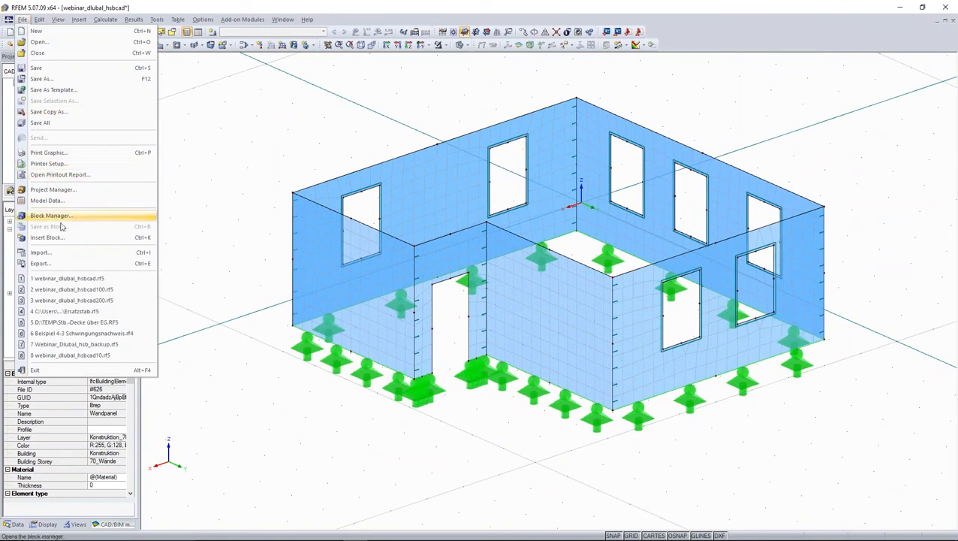
click(41, 252)
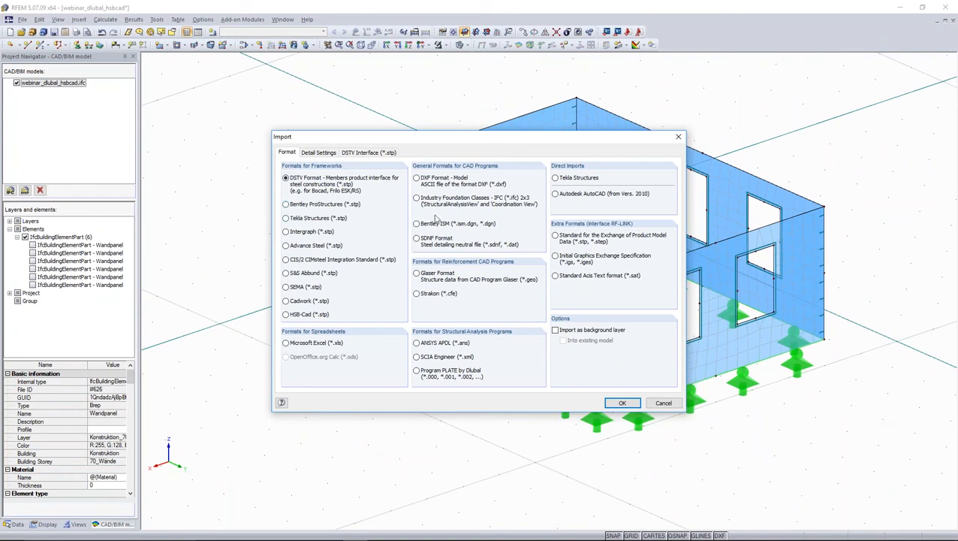
click(358, 153)
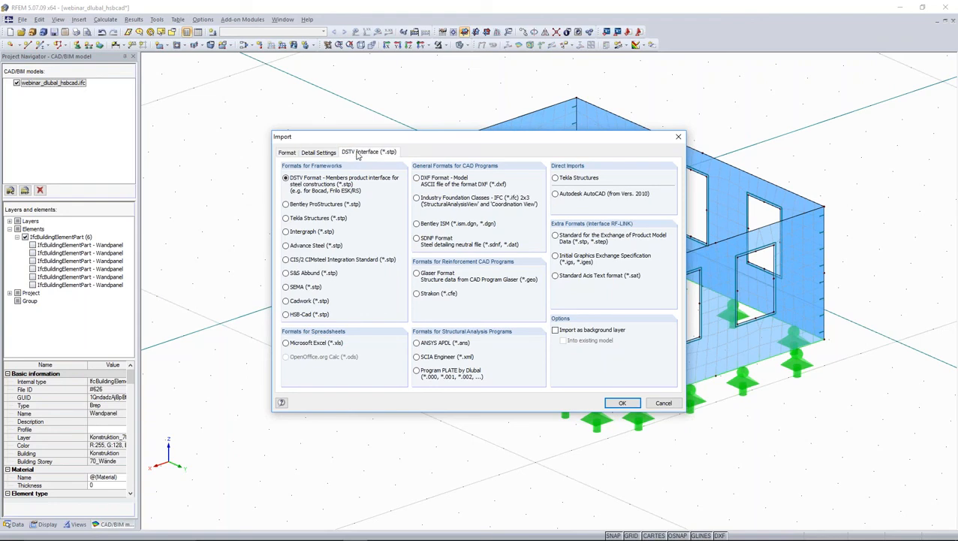
click(320, 153)
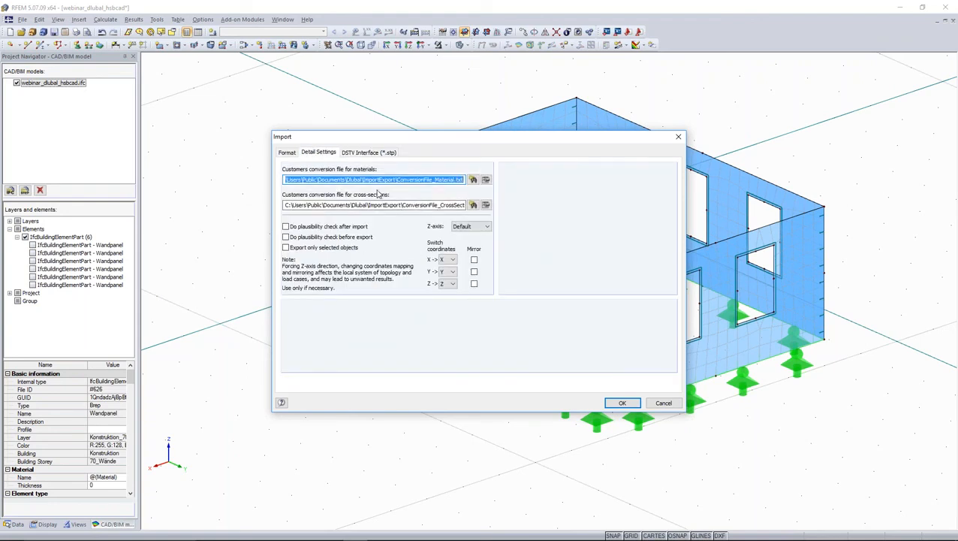
Move the Import dialog aside and bring webinar_dlubal_hsbcad.stp in the text editor next to it.
drag(475, 147, 237, 86)
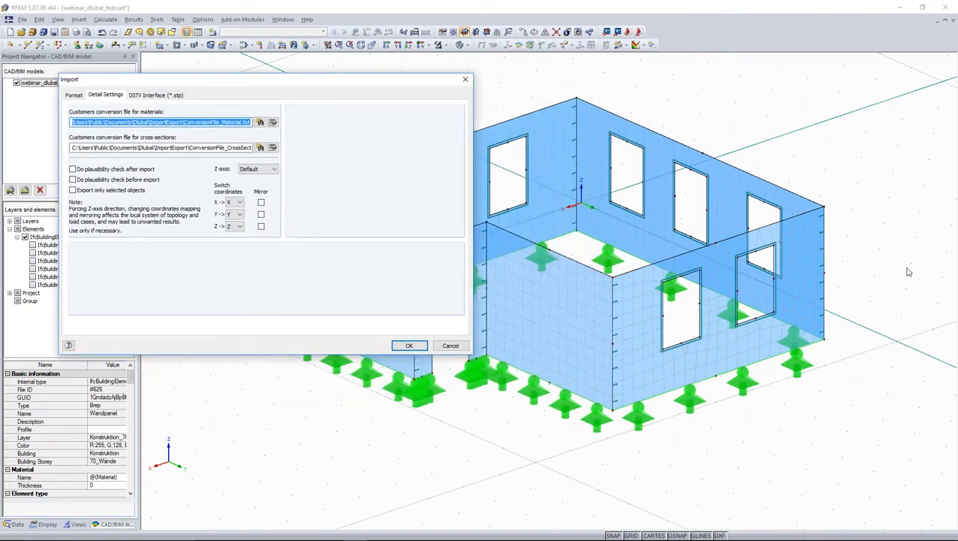
key(alt+Tab)
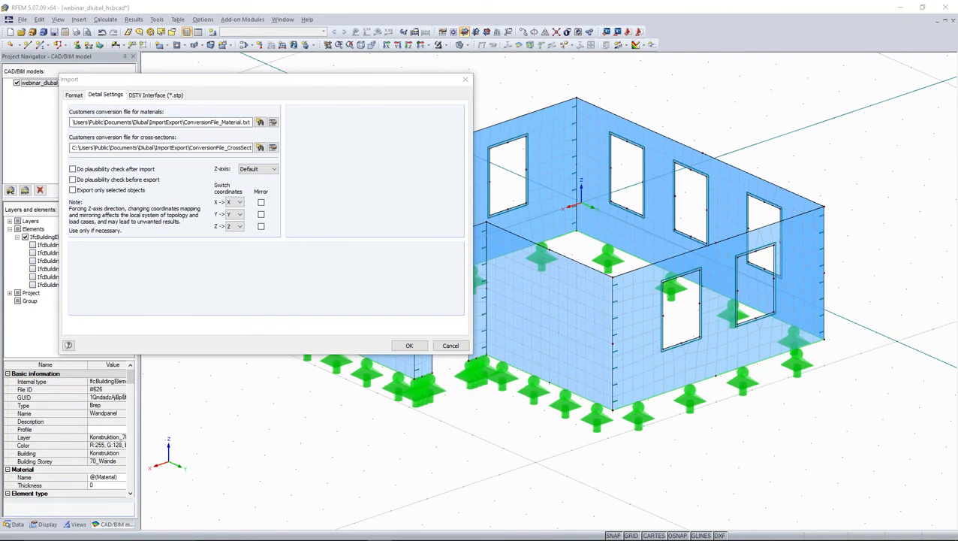
drag(956, 178, 811, 135)
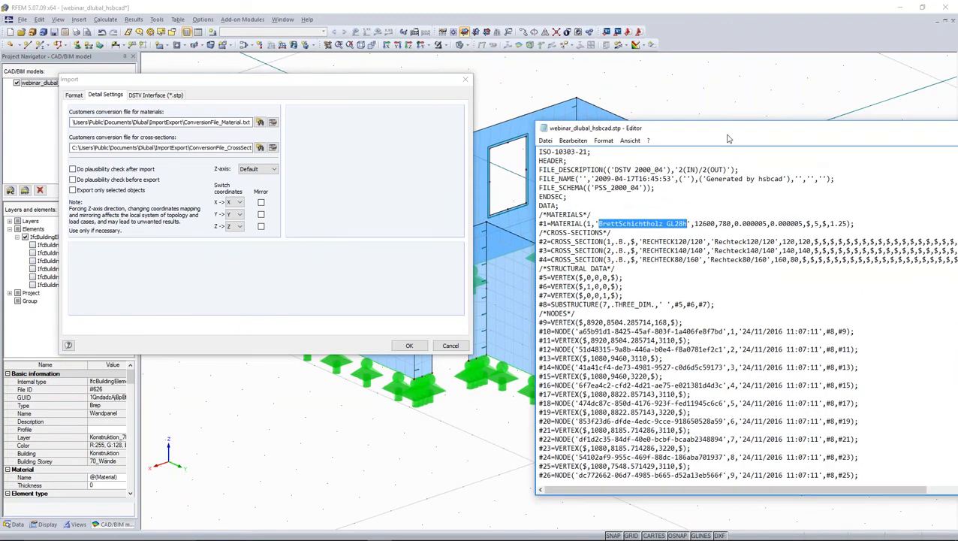
Examine the cross-section conversion table and browse the rolled channel library, including British Steel U sections, for the C5x9 entry.
drag(727, 135, 957, 143)
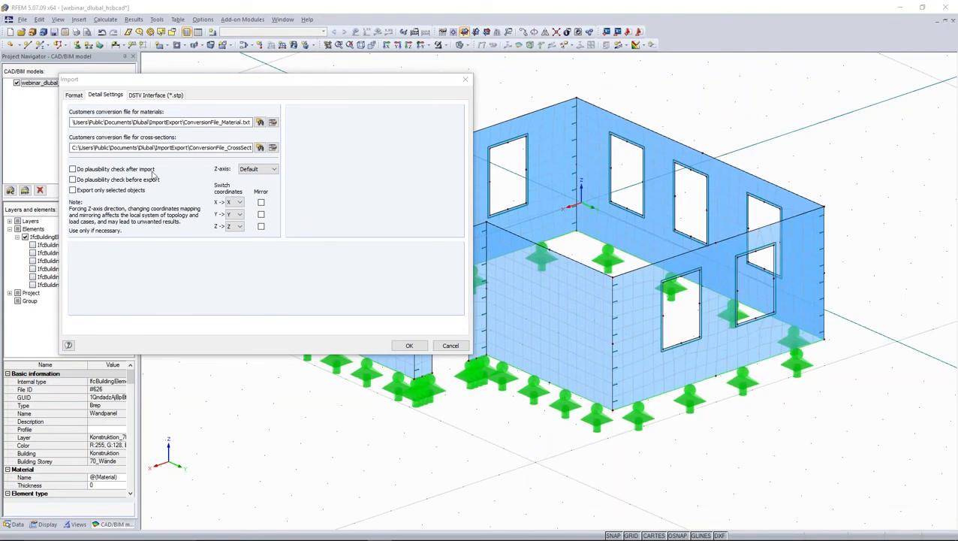
click(274, 148)
drag(401, 138, 559, 157)
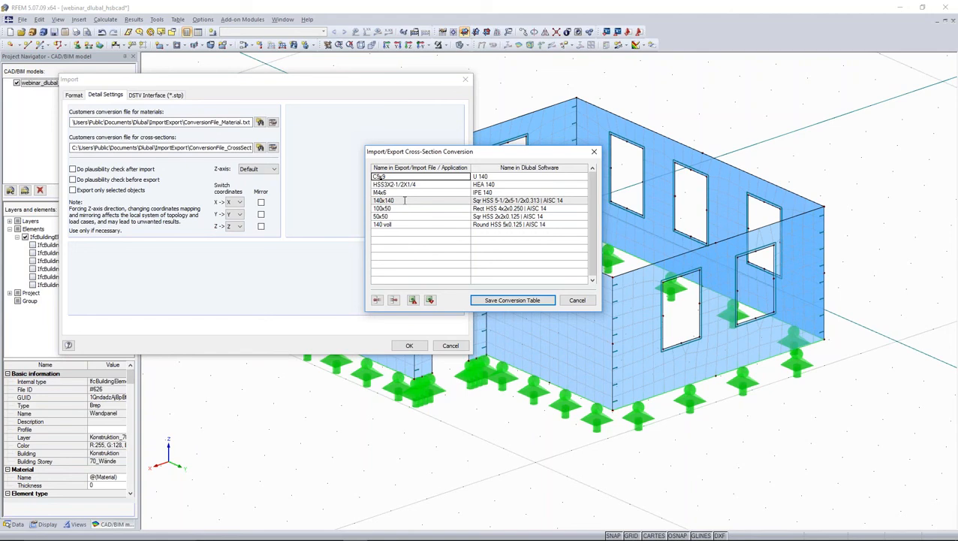
click(576, 177)
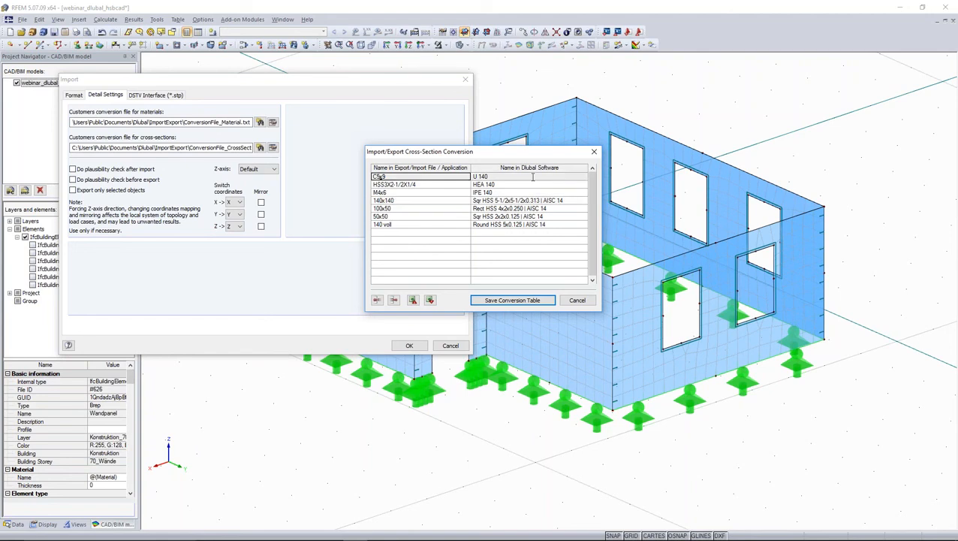
click(584, 178)
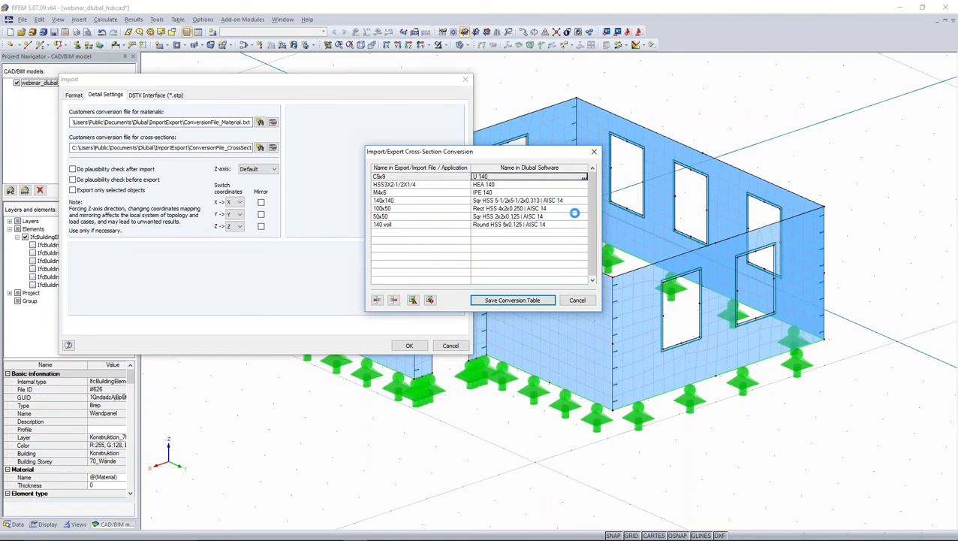
click(495, 168)
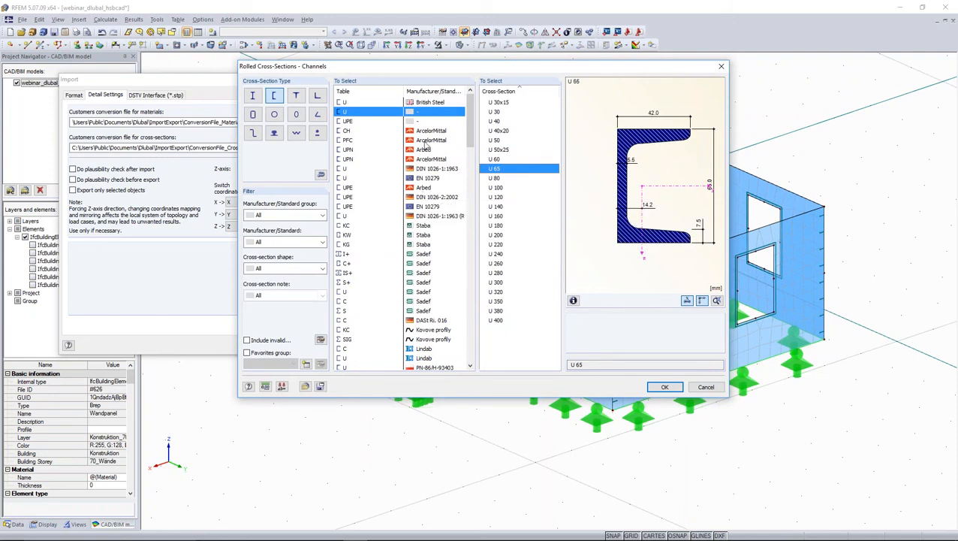
click(428, 103)
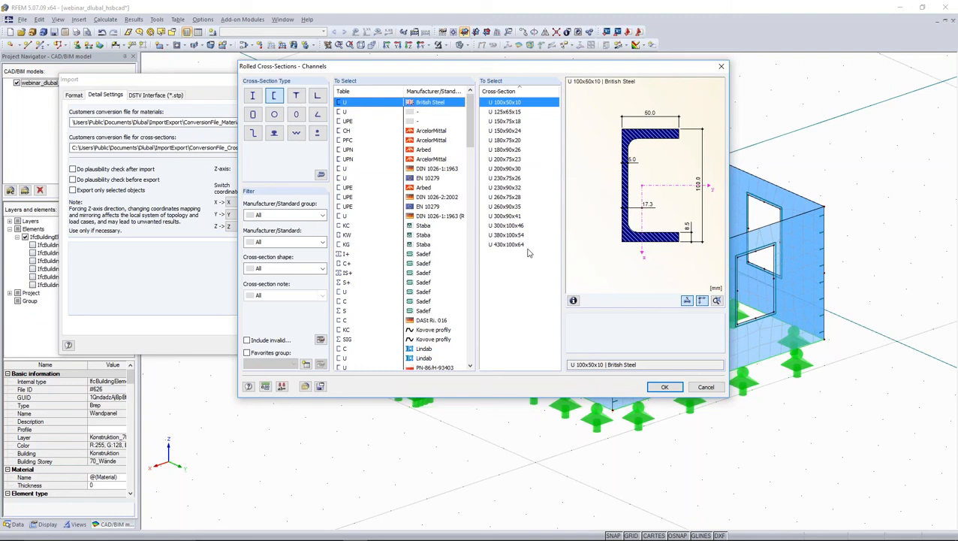
click(706, 388)
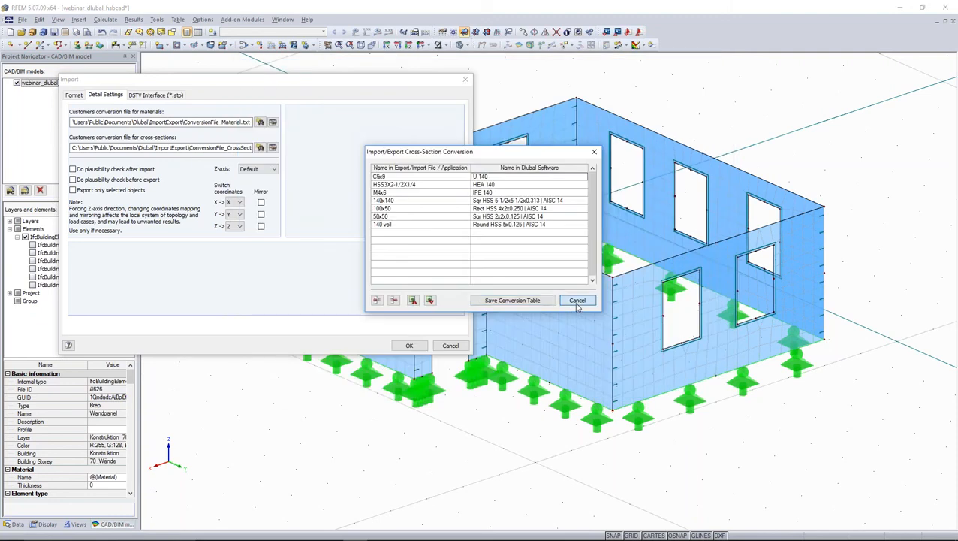
click(565, 302)
Accept the import settings and import the DSTV file webinar_dlubal_hsbcad.stp.
click(409, 346)
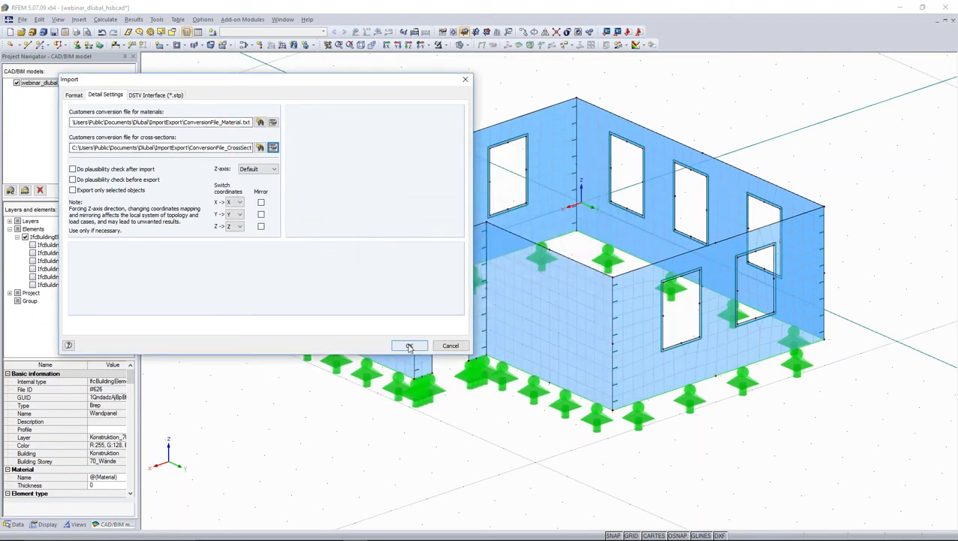
click(540, 117)
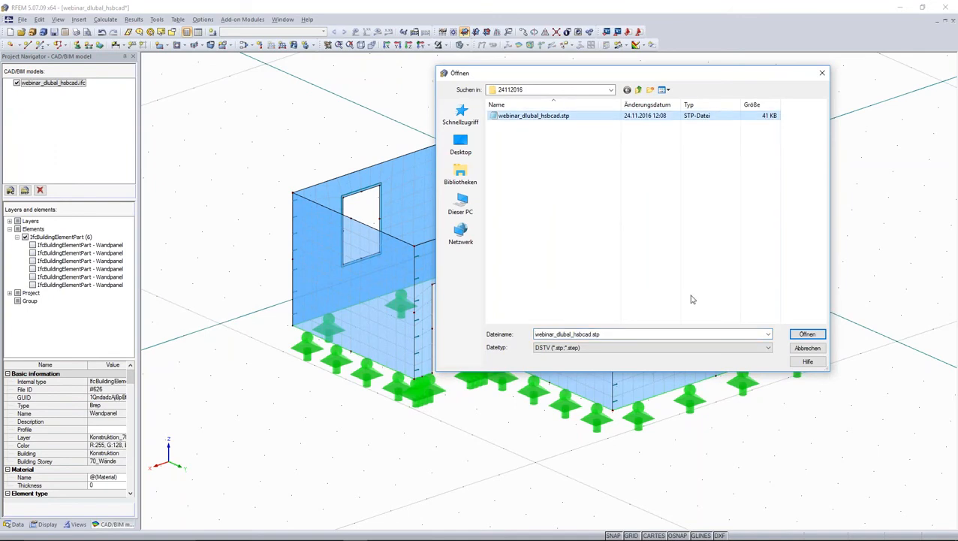
click(801, 334)
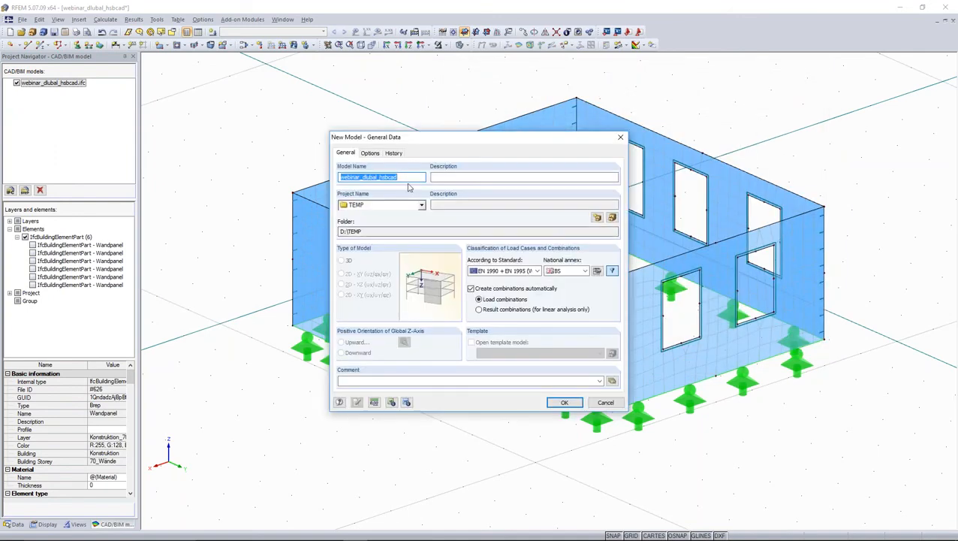
Name the new model webinar_dlubal_hsbcad150, disable automatic creation of combinations, and create the model.
click(406, 177)
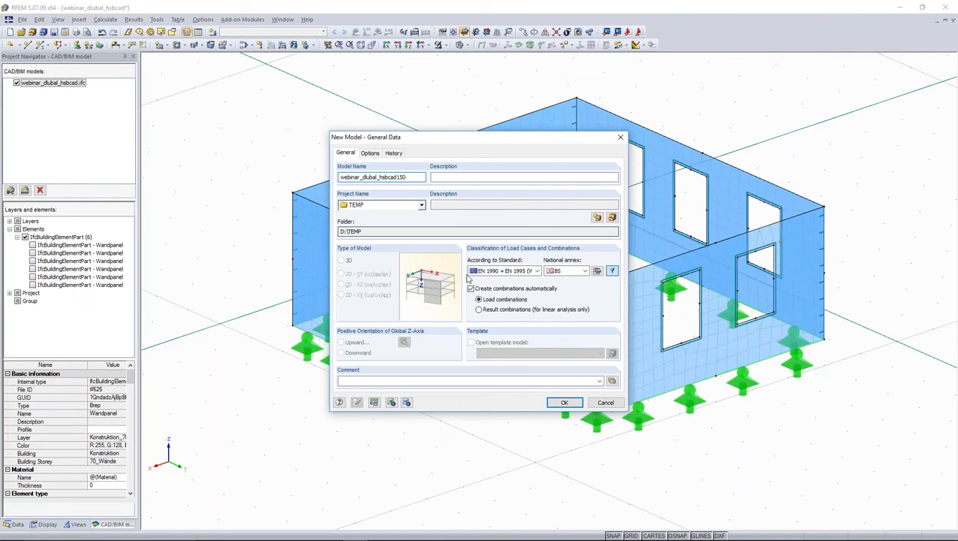
click(471, 289)
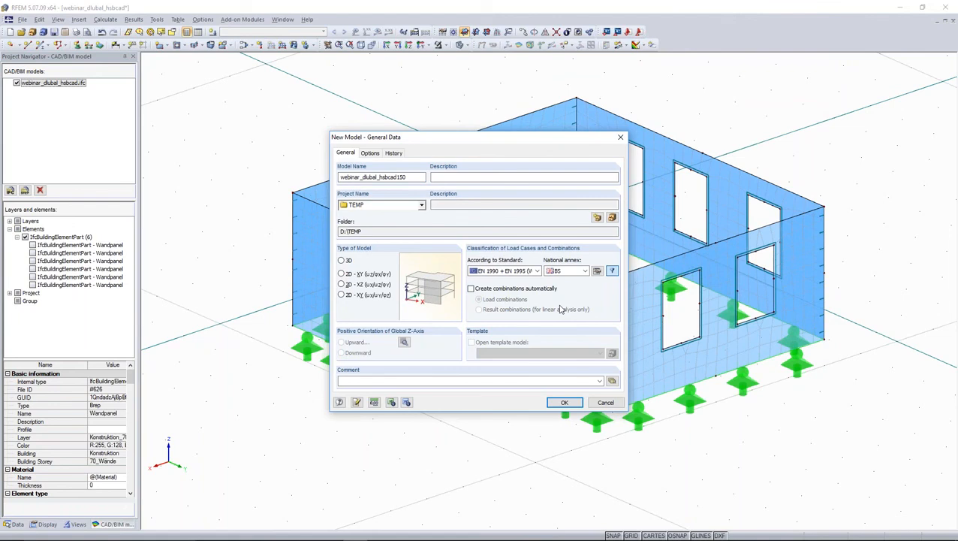
click(563, 402)
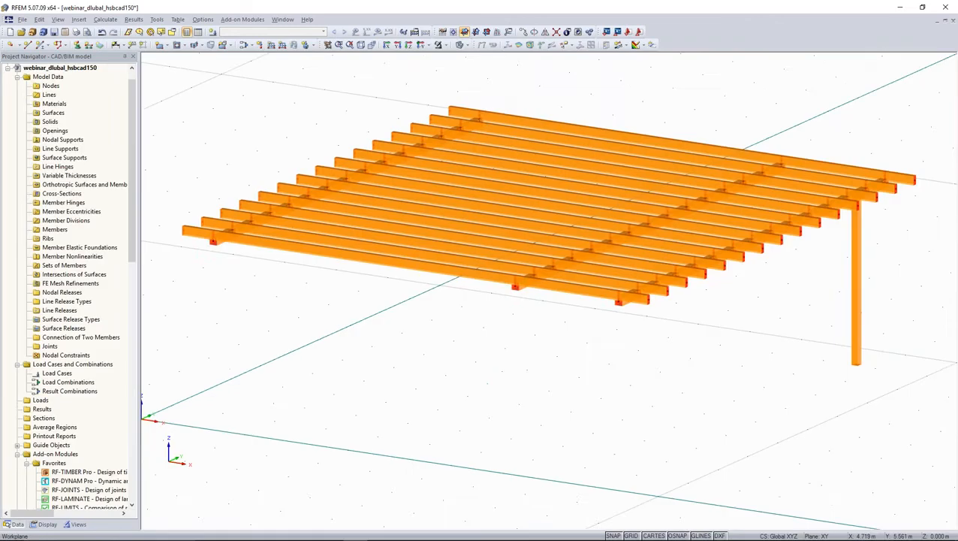
Display the imported roof structure as a wireframe and inspect the connections between the rafters and the supporting beams.
middle_drag(630, 380, 485, 413)
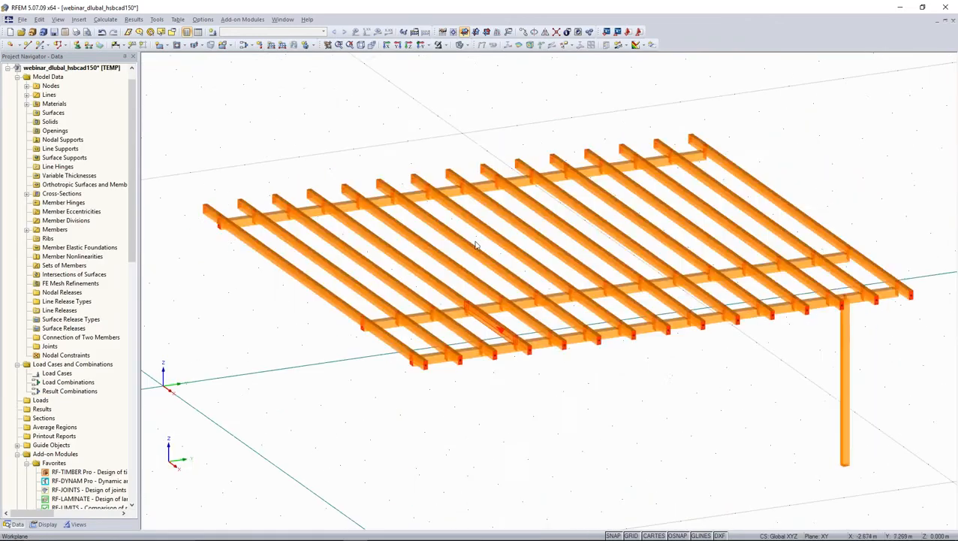
click(461, 45)
ctrl+middle_drag(495, 171, 661, 131)
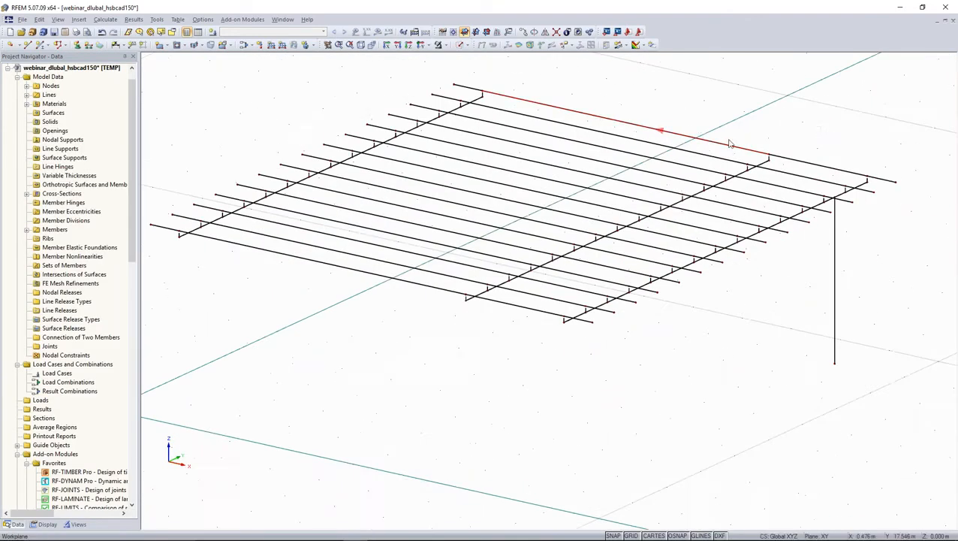
scroll(780, 160, up, 3)
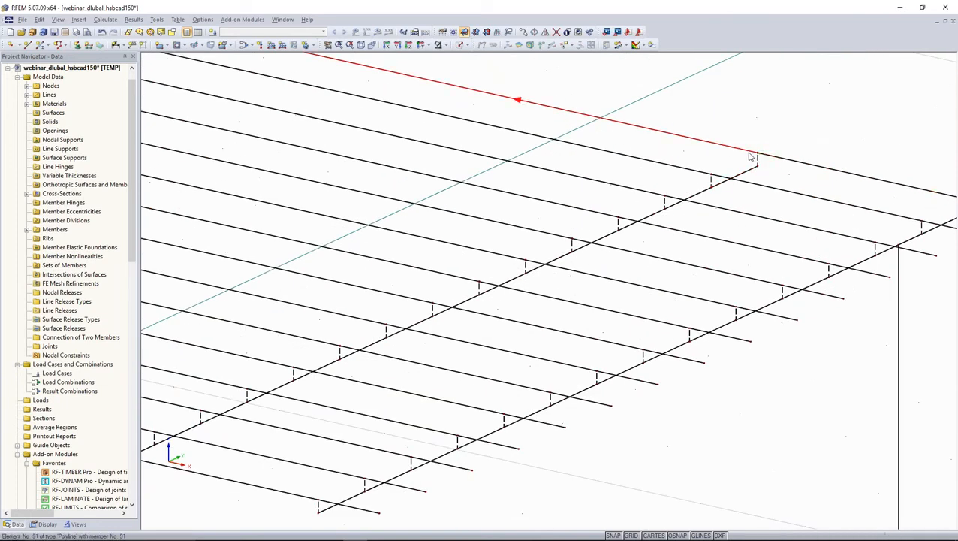
scroll(748, 165, up, 2)
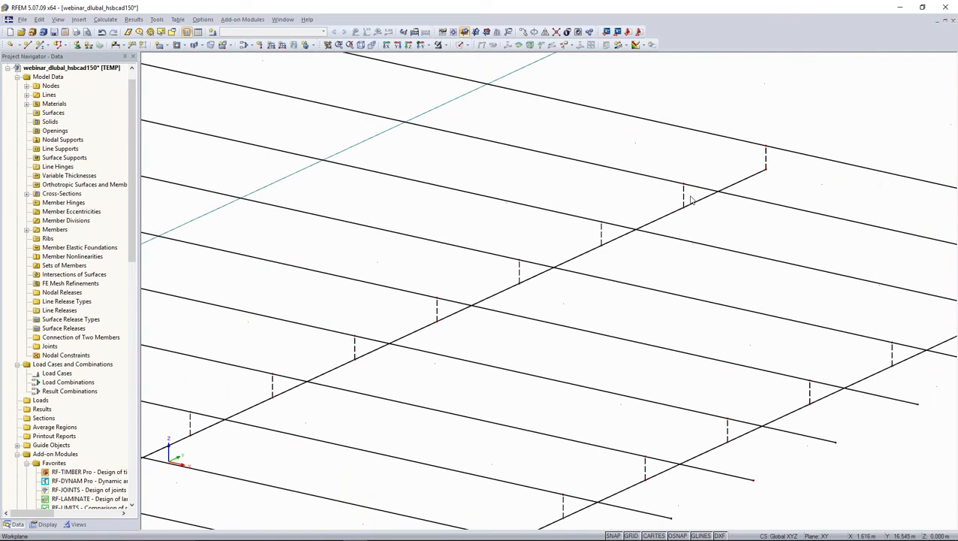
scroll(758, 161, down, 2)
scroll(758, 162, down, 3)
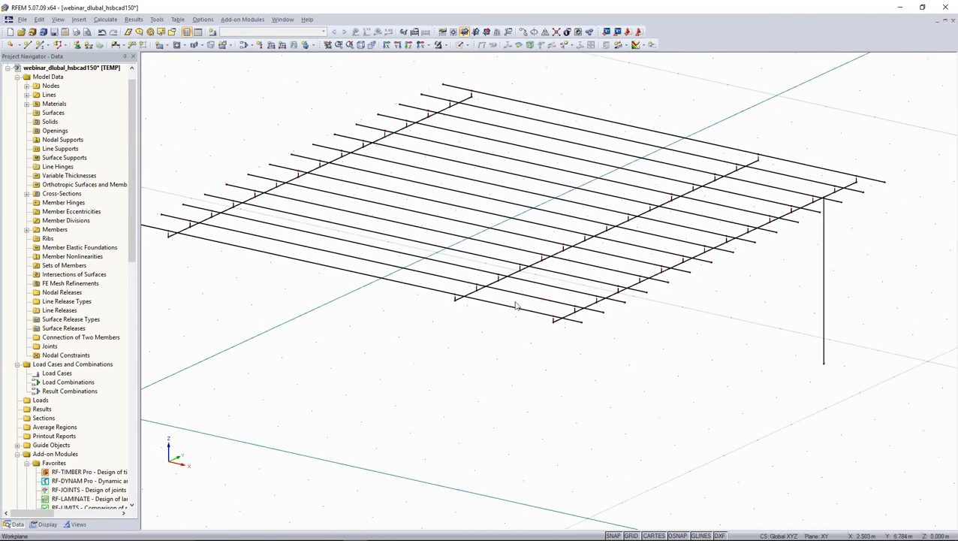
Check the outermost rafter's member properties and examine a coupling member between a rafter and the supporting beam up close.
double_click(504, 99)
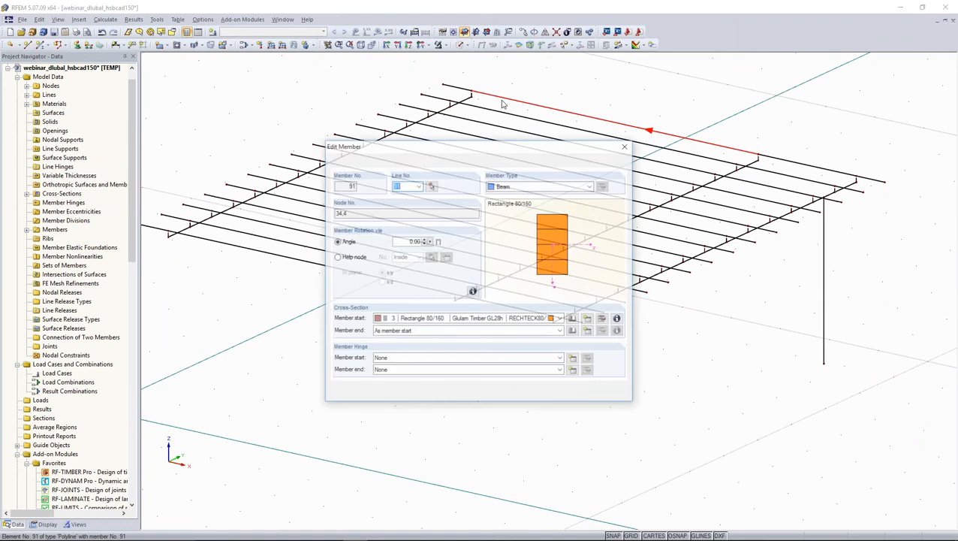
click(611, 393)
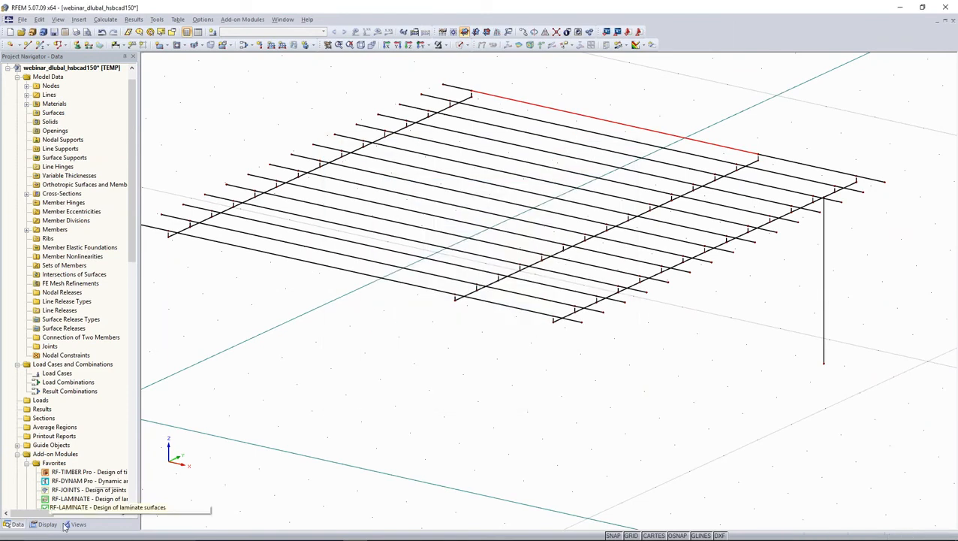
middle_drag(384, 364, 386, 389)
scroll(521, 423, up, 1)
click(522, 423)
scroll(523, 323, up, 5)
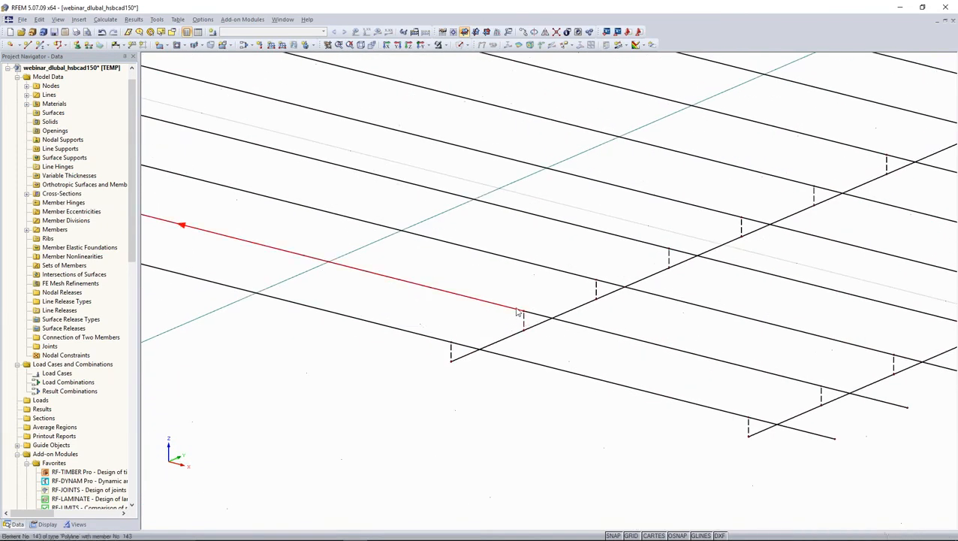
scroll(523, 324, up, 1)
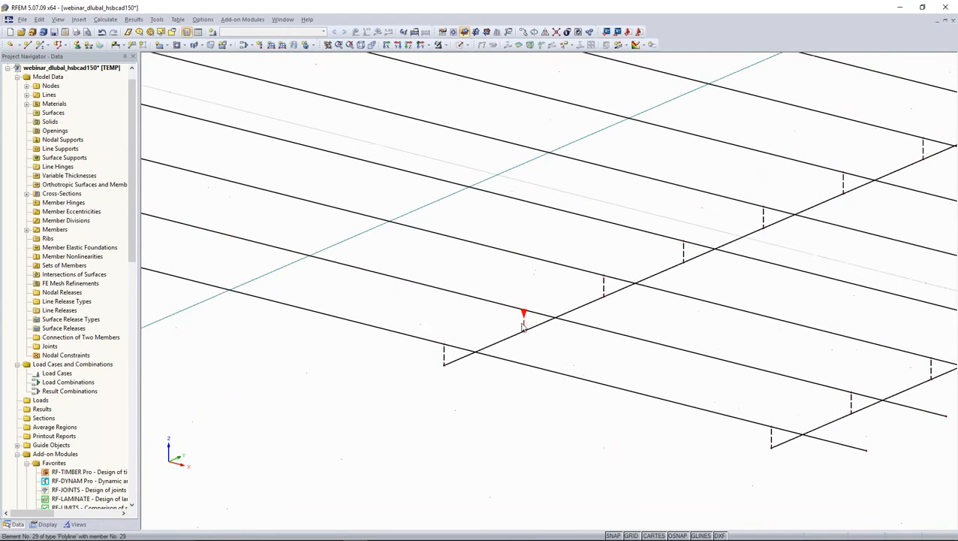
scroll(523, 324, up, 1)
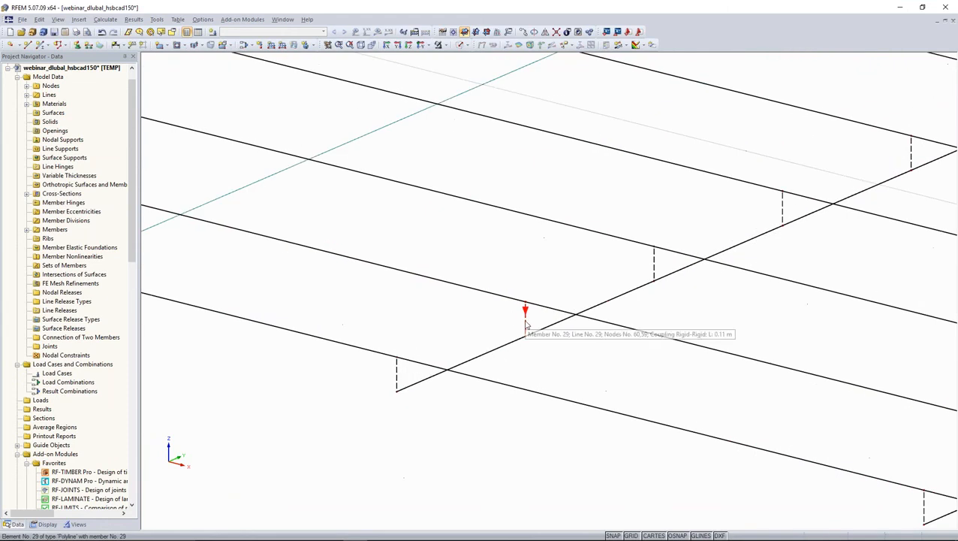
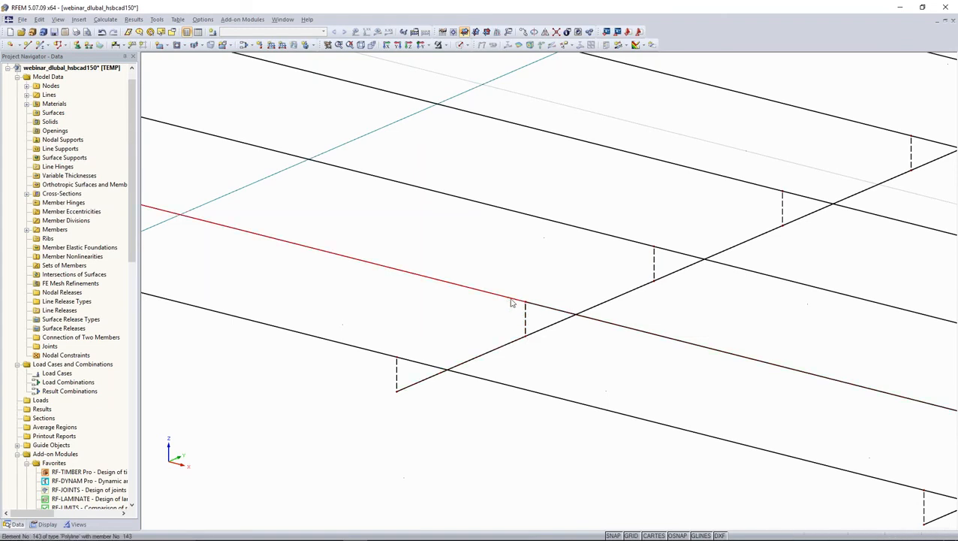
Render the beams as solids and inspect the member axis systems x,y,z, hiding the axes again after the check.
click(458, 44)
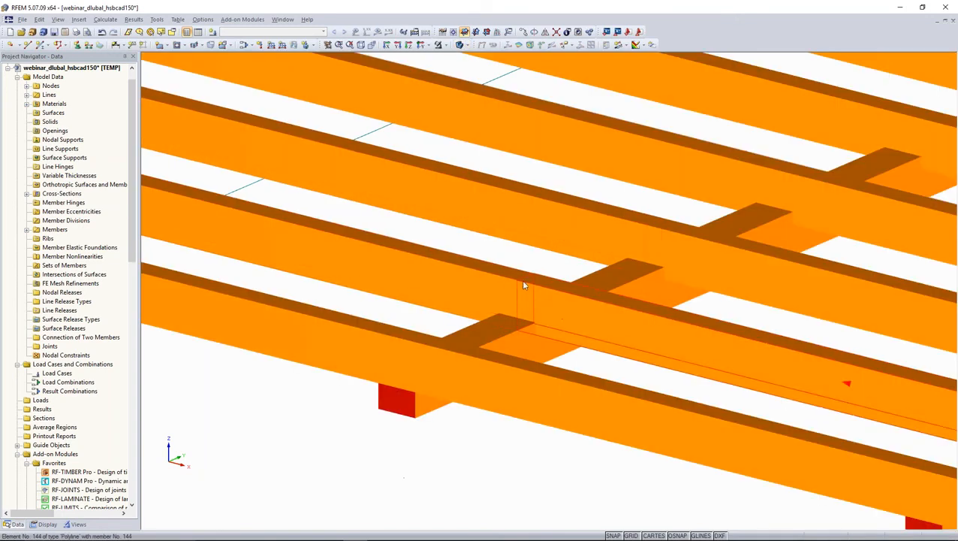
click(45, 524)
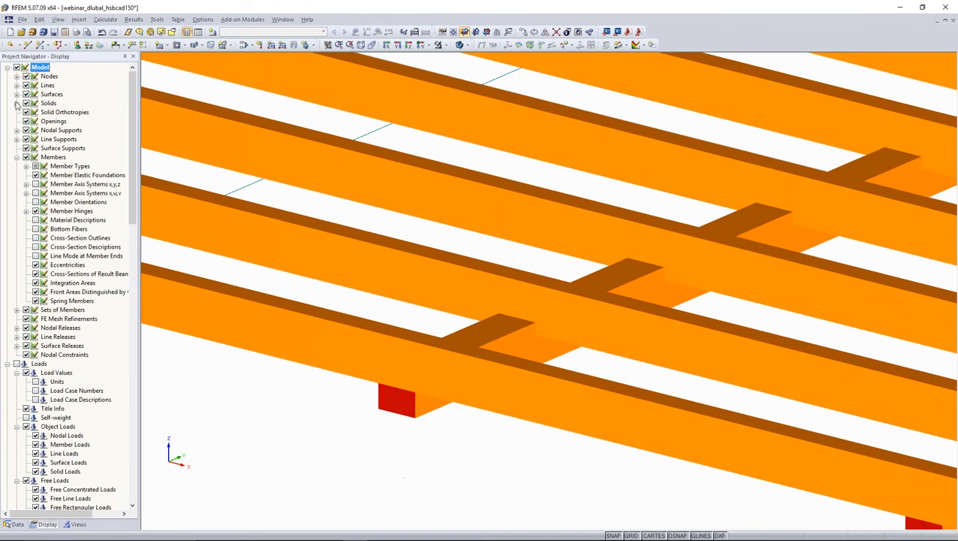
click(35, 185)
scroll(363, 271, down, 2)
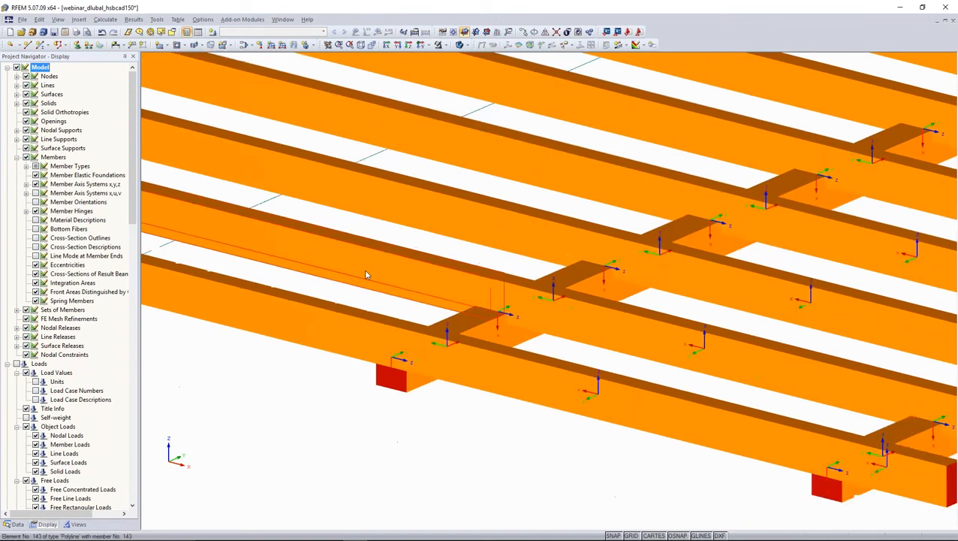
middle_drag(398, 279, 448, 217)
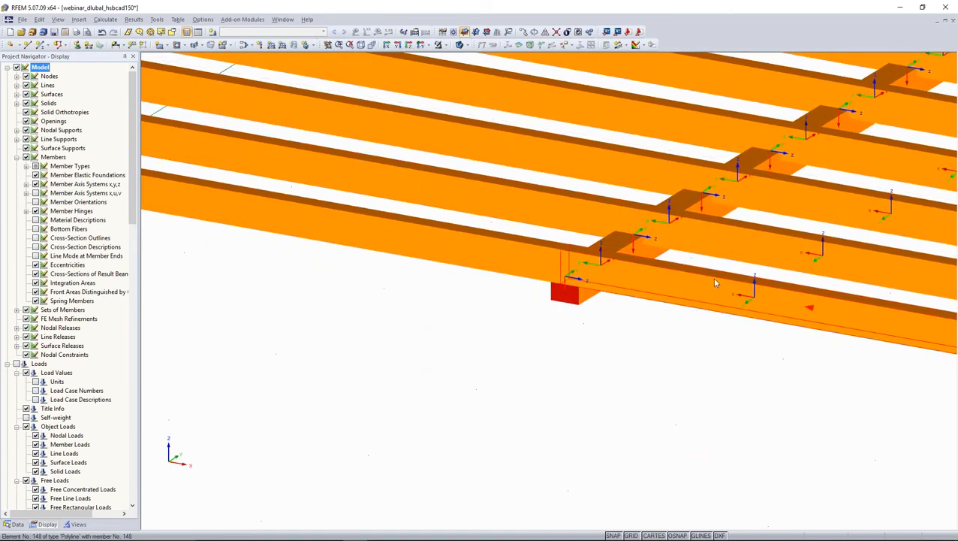
scroll(260, 347, down, 1)
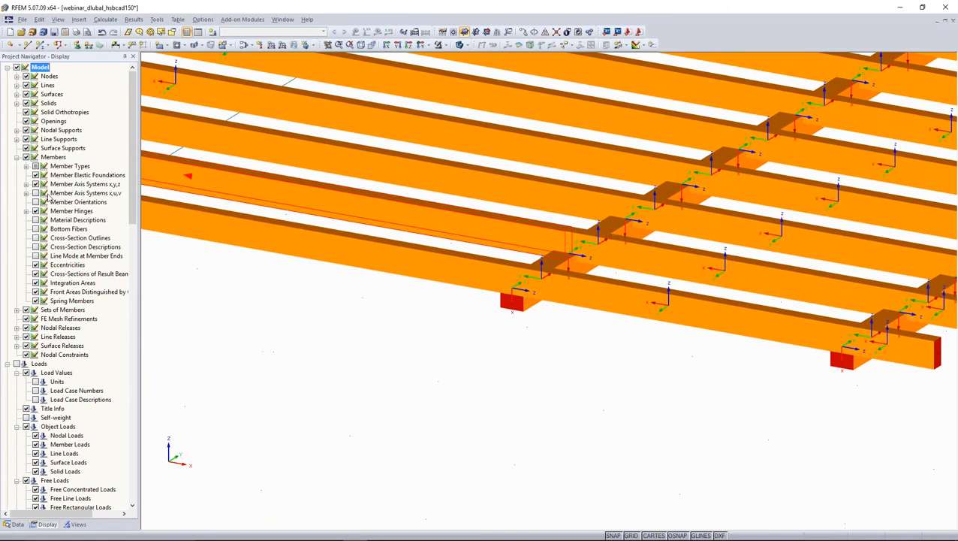
click(35, 184)
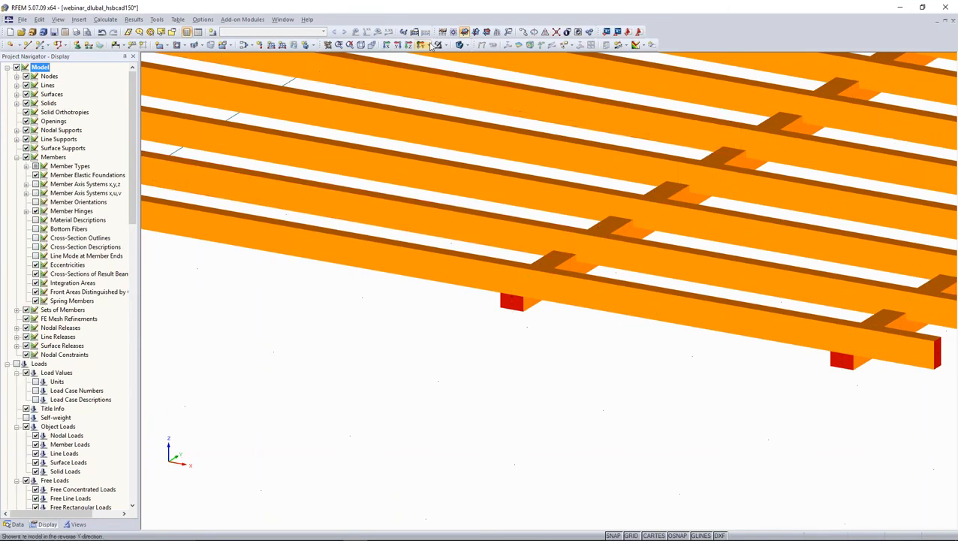
Return the model to wireframe display and limit the visibility to the Coupling Rigid-Rigid member type.
click(459, 44)
click(459, 44)
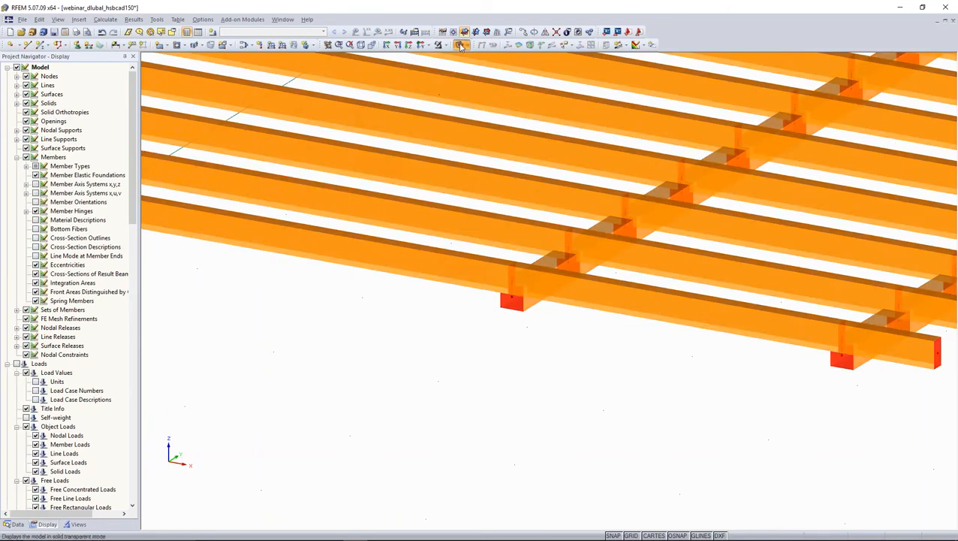
click(77, 523)
click(19, 337)
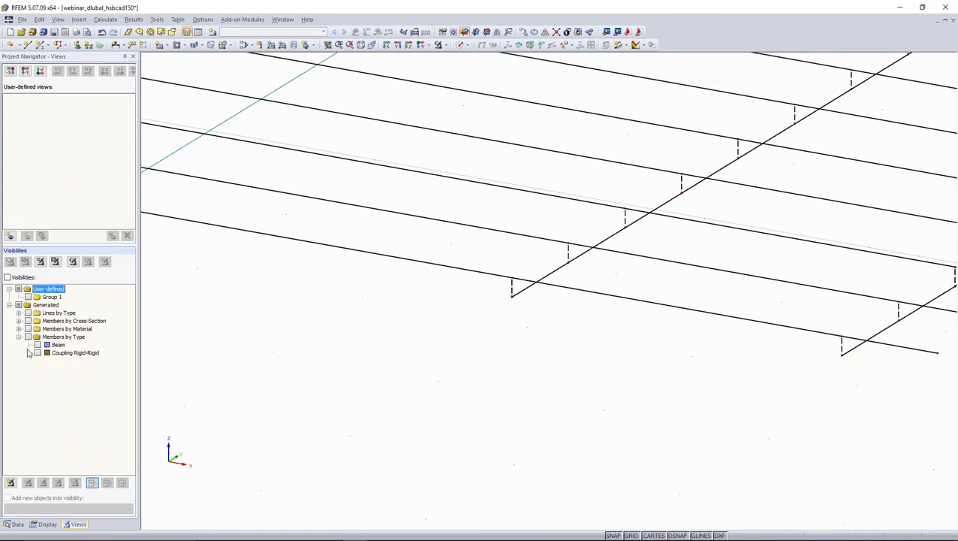
click(38, 353)
Select all the visible coupling members of the roof and change their member type to Rigid.
scroll(381, 353, down, 5)
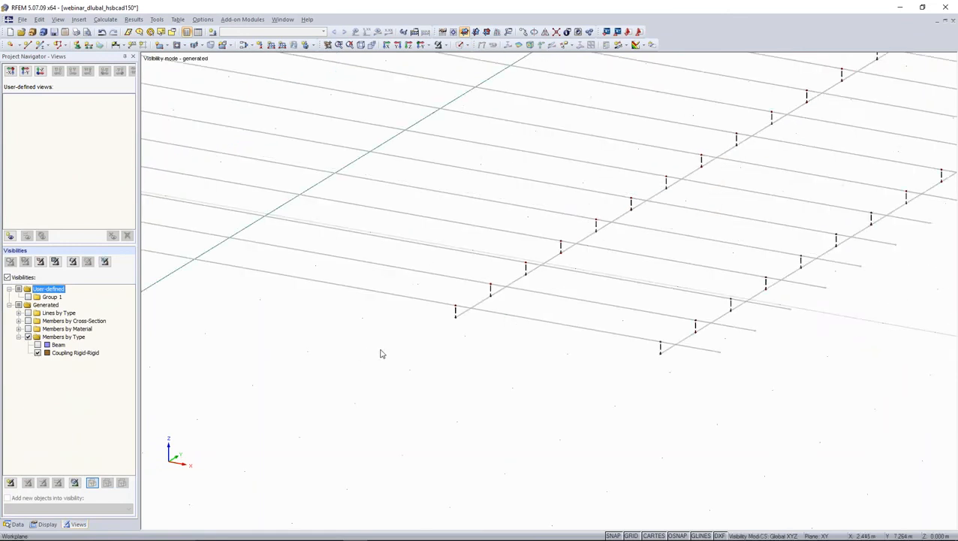
scroll(472, 359, down, 4)
drag(232, 105, 884, 386)
scroll(830, 225, up, 6)
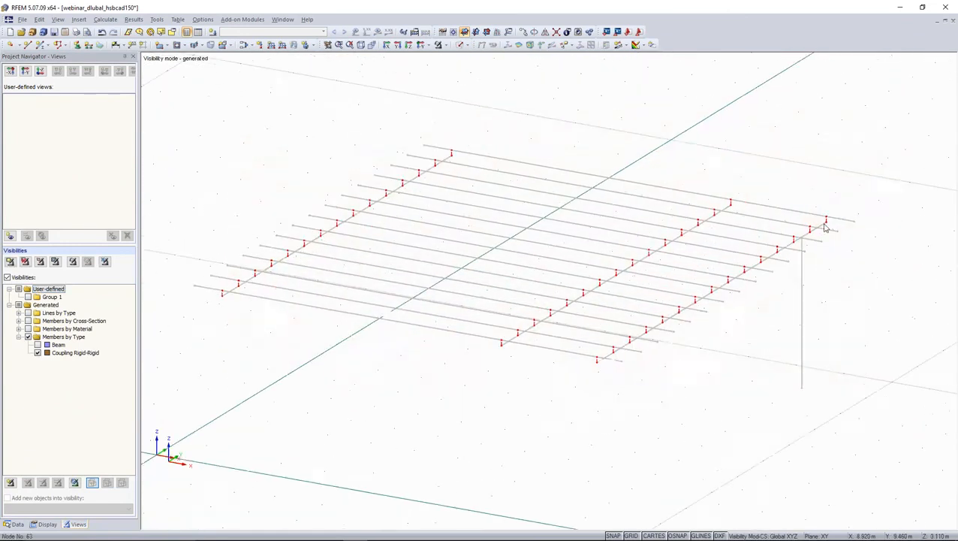
right_click(825, 218)
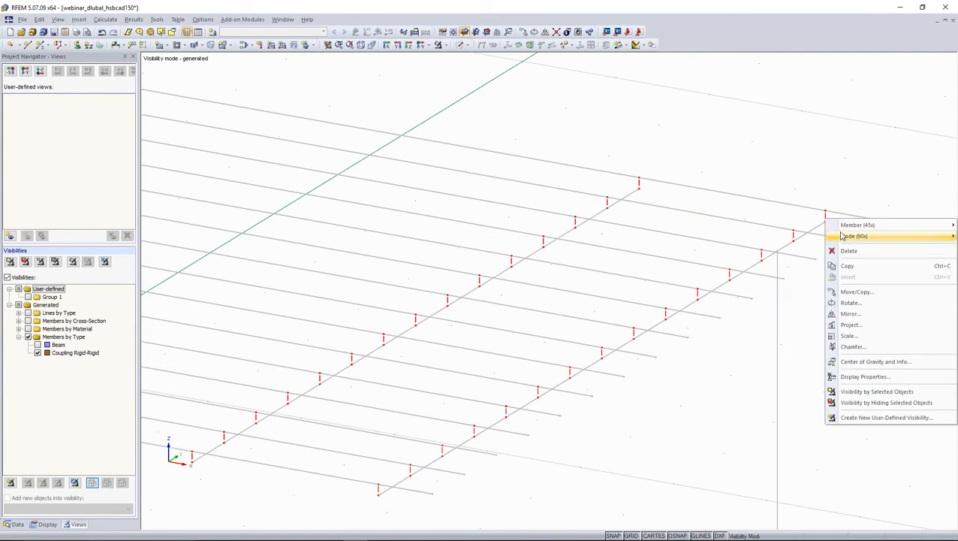
mouse_move(845, 225)
click(799, 227)
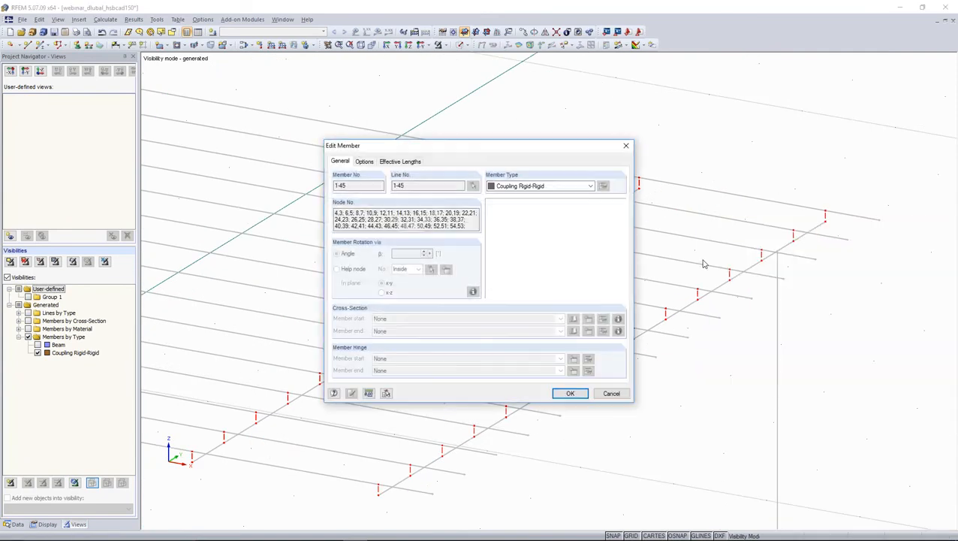
click(542, 186)
click(545, 204)
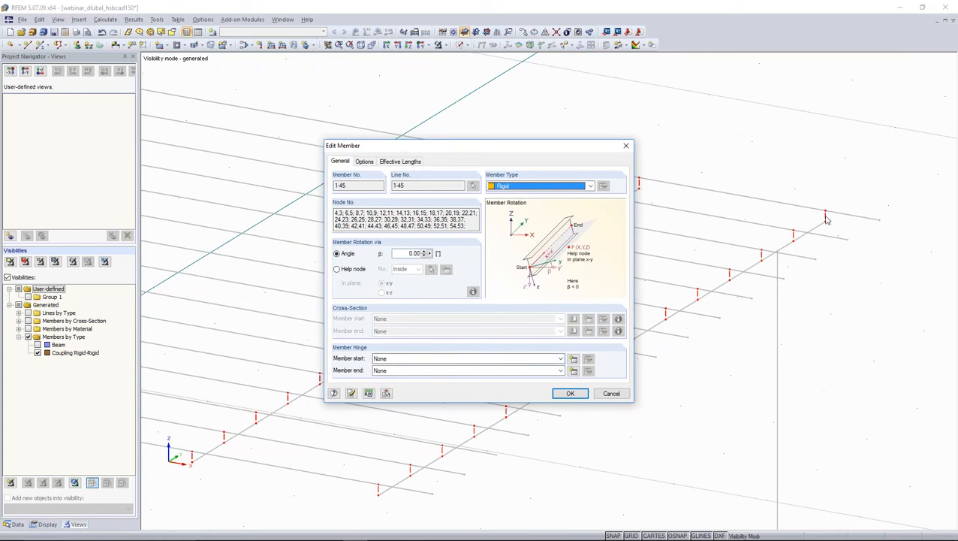
Assign a new hinge to the member start of the selected rigid members, releasing only φy in the local member axes.
click(573, 360)
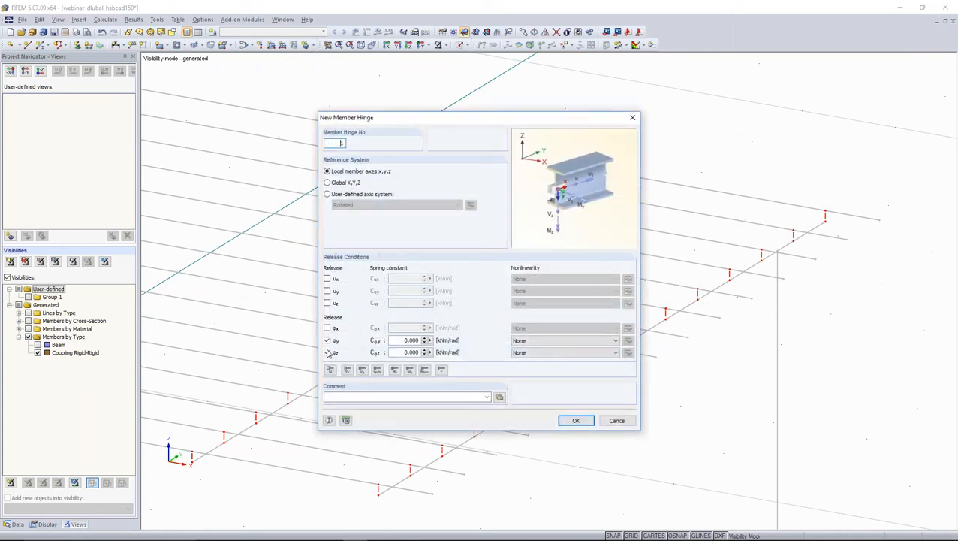
click(327, 352)
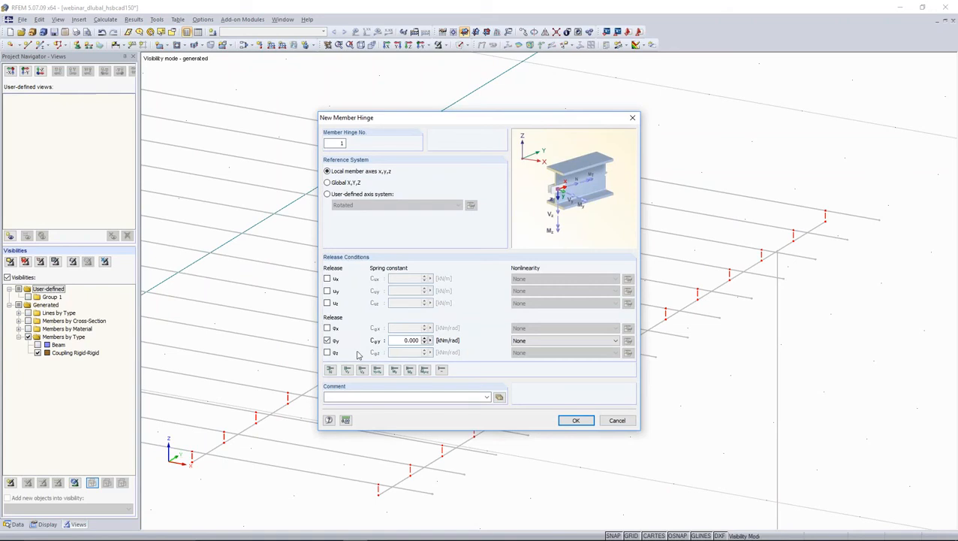
click(572, 421)
click(569, 394)
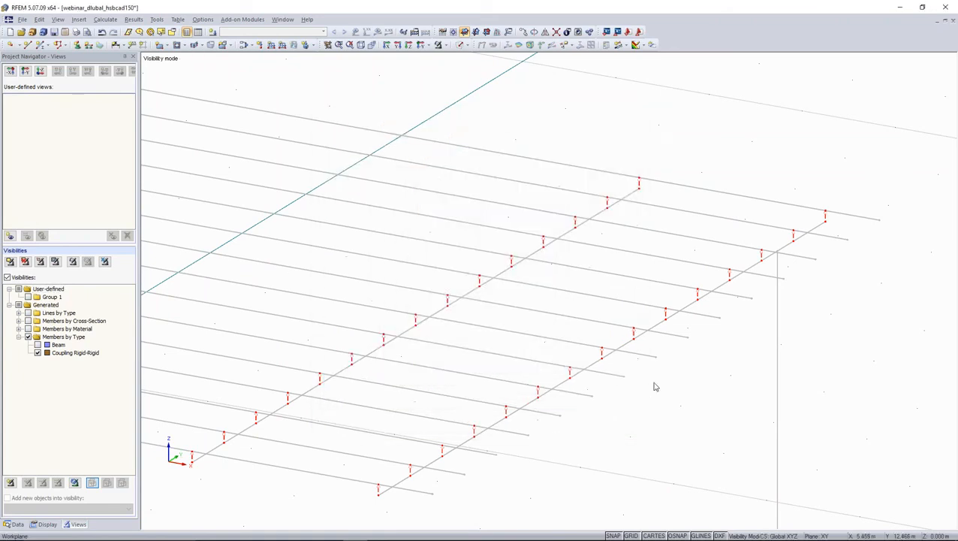
Switch off the visibility filter and select the complete roof structure including its column.
scroll(654, 377, down, 6)
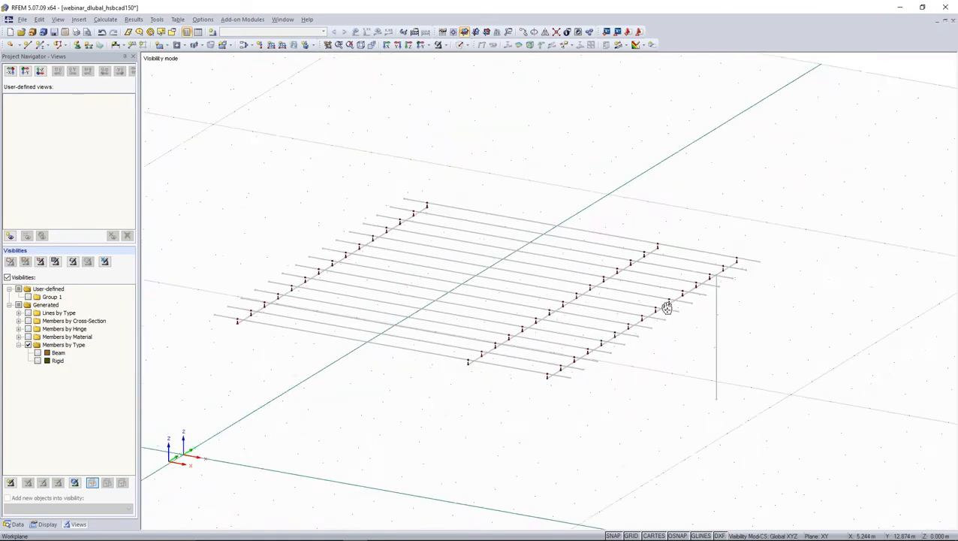
scroll(620, 260, up, 1)
click(7, 277)
scroll(257, 267, down, 4)
drag(197, 102, 722, 418)
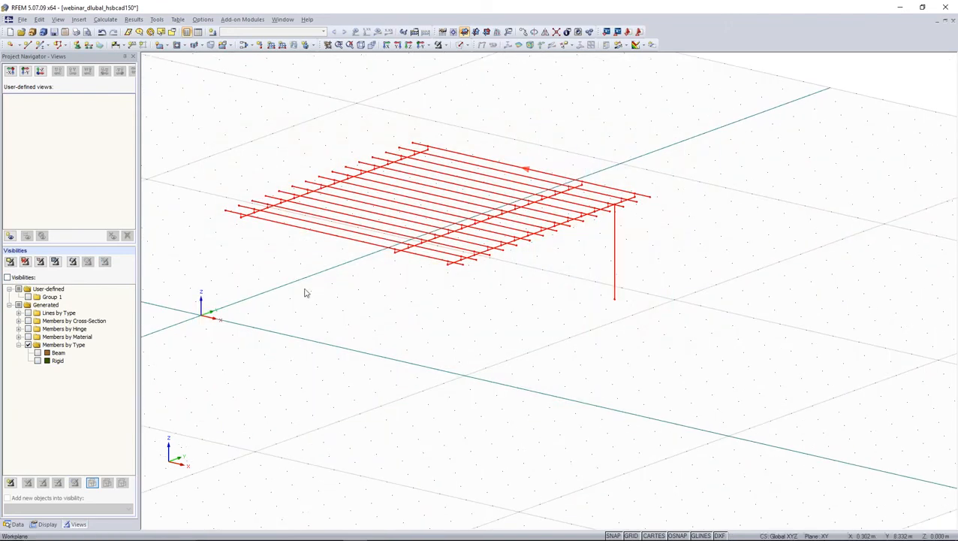
Copy the selected roof structure into the webinar_dlubal_hsbcad wall model with zero offset in all directions.
click(15, 524)
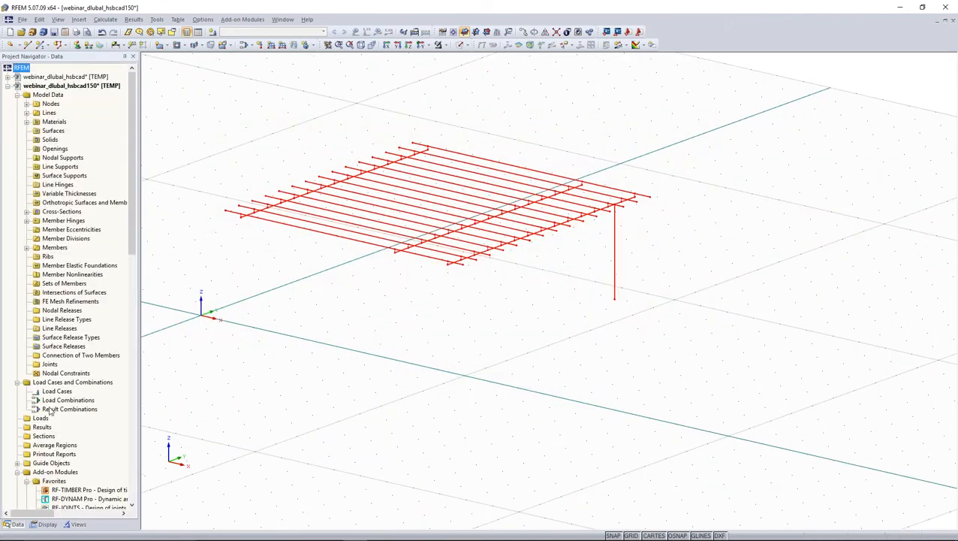
double_click(66, 77)
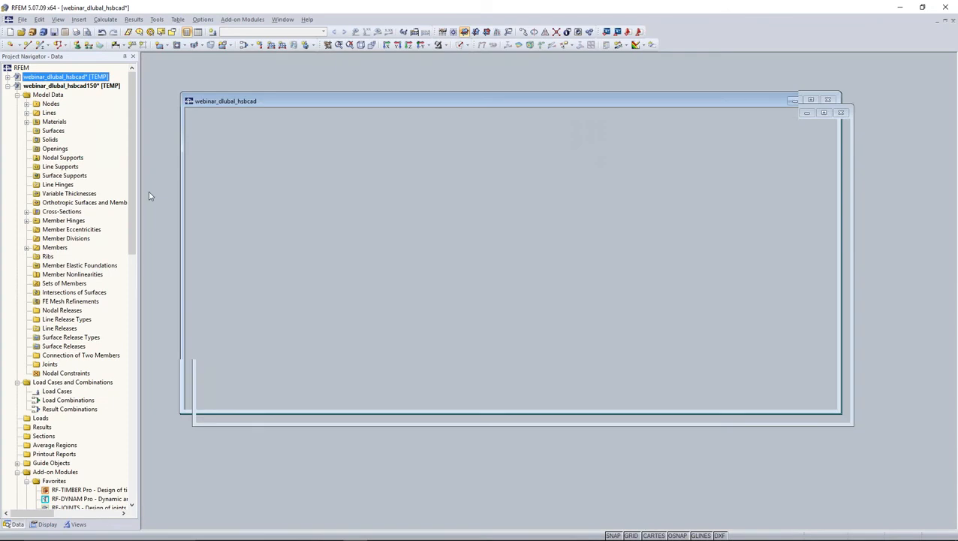
key(ctrl+v)
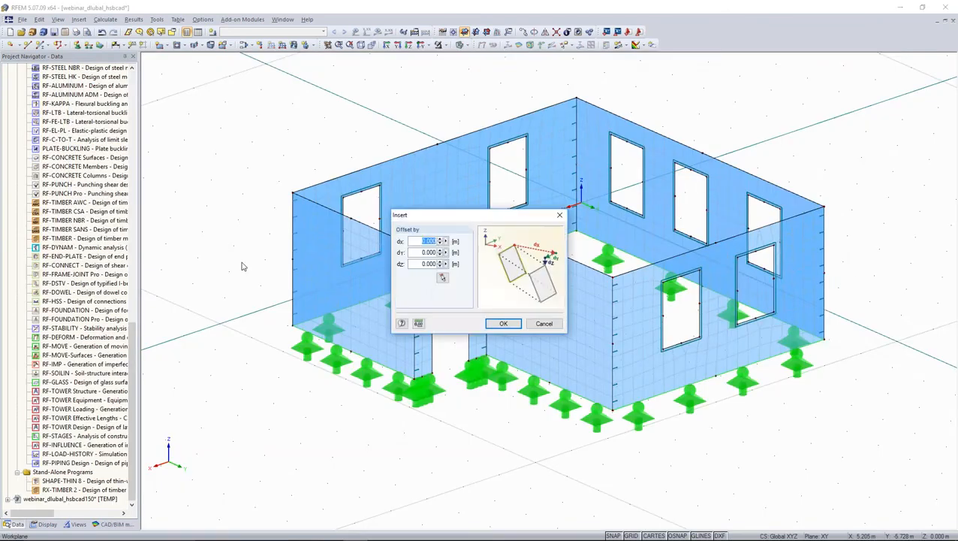
key(Return)
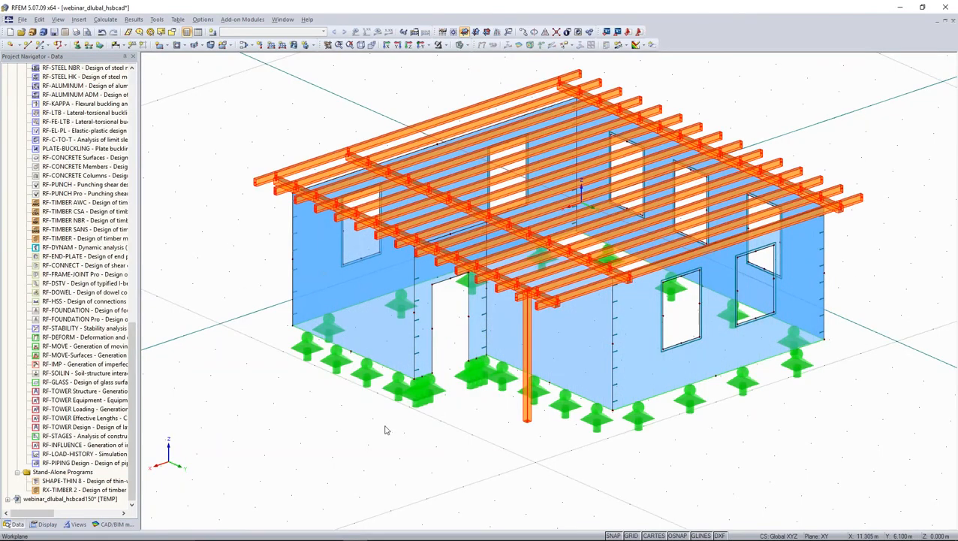
Show the combined model in the X-Z side view as a wireframe, with the roof coupling and wall corner close up.
ctrl+middle_drag(373, 411, 484, 389)
click(397, 46)
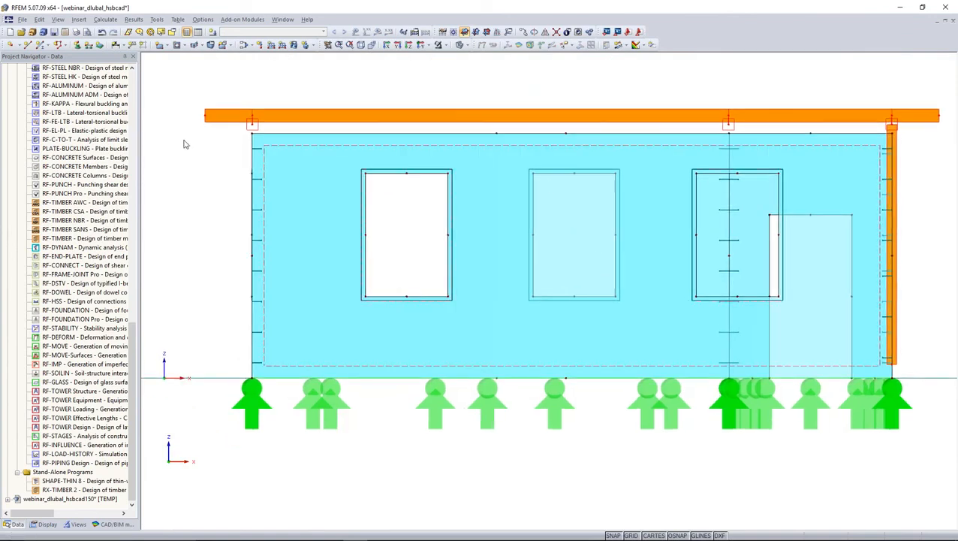
scroll(260, 152, up, 1)
scroll(261, 151, up, 1)
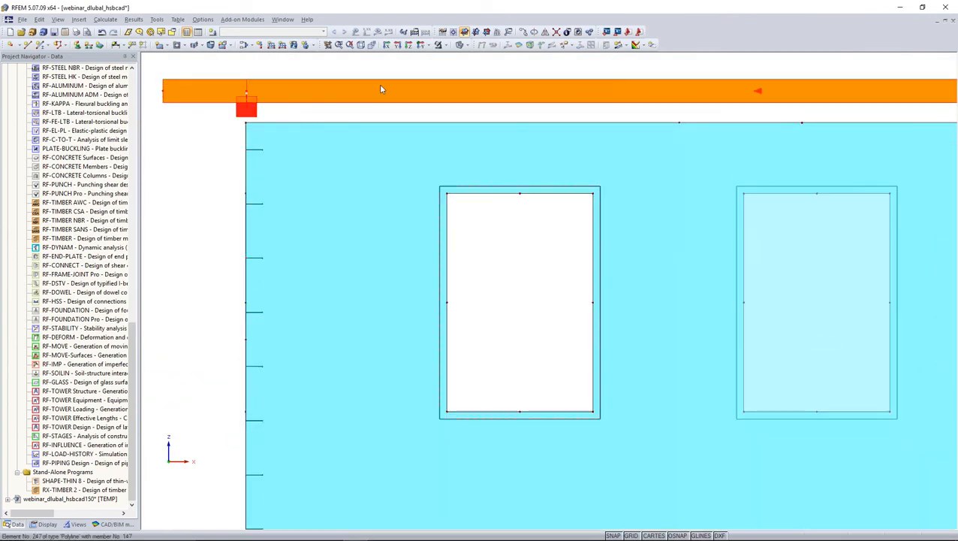
click(460, 45)
scroll(415, 112, down, 1)
scroll(278, 153, up, 3)
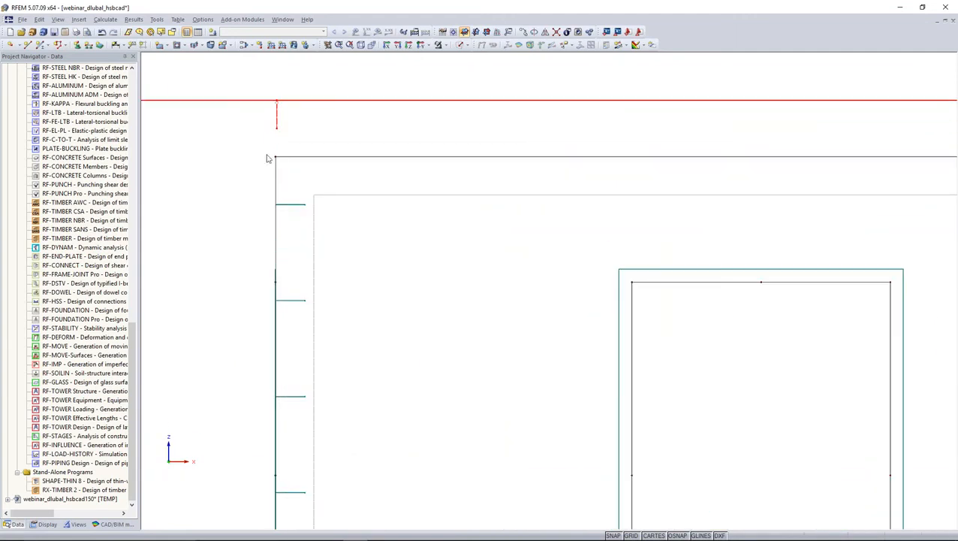
Move the roof onto the wall's top corner without copies, using dX -0.005 m and dZ -0.110 m picked from the coupling's lower node.
right_click(277, 132)
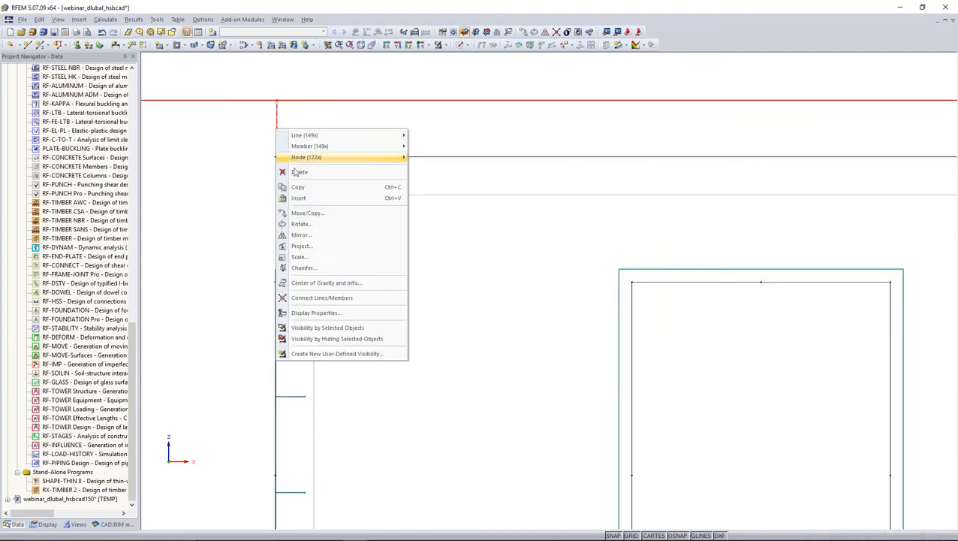
click(308, 214)
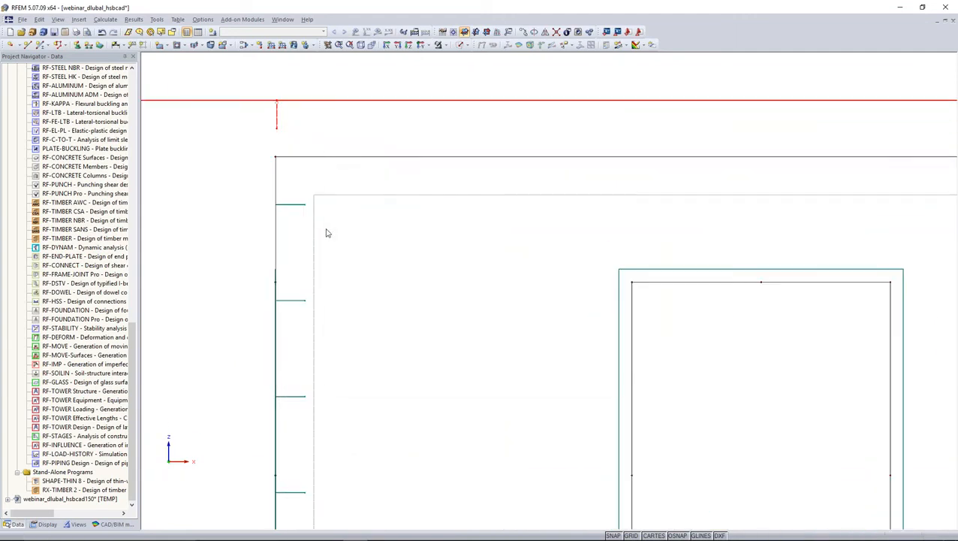
click(408, 283)
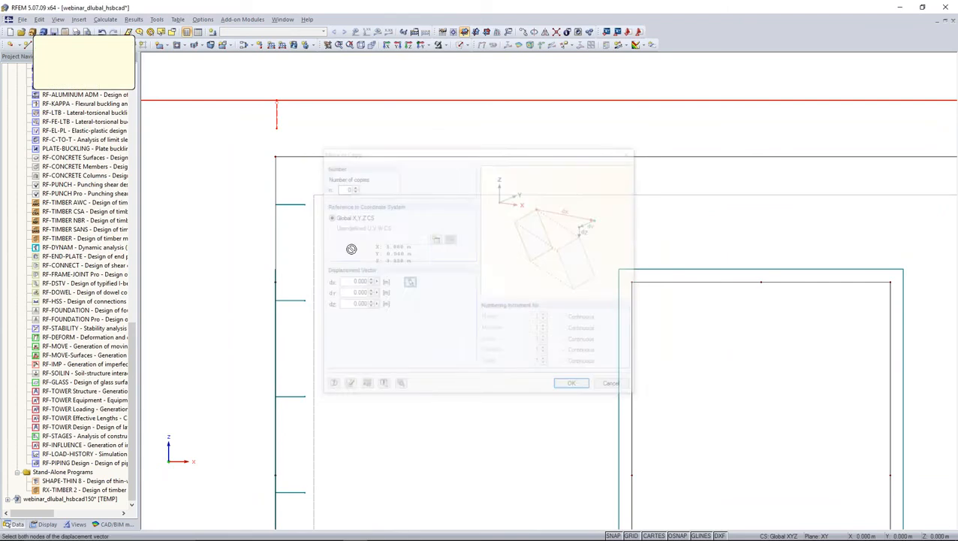
click(277, 157)
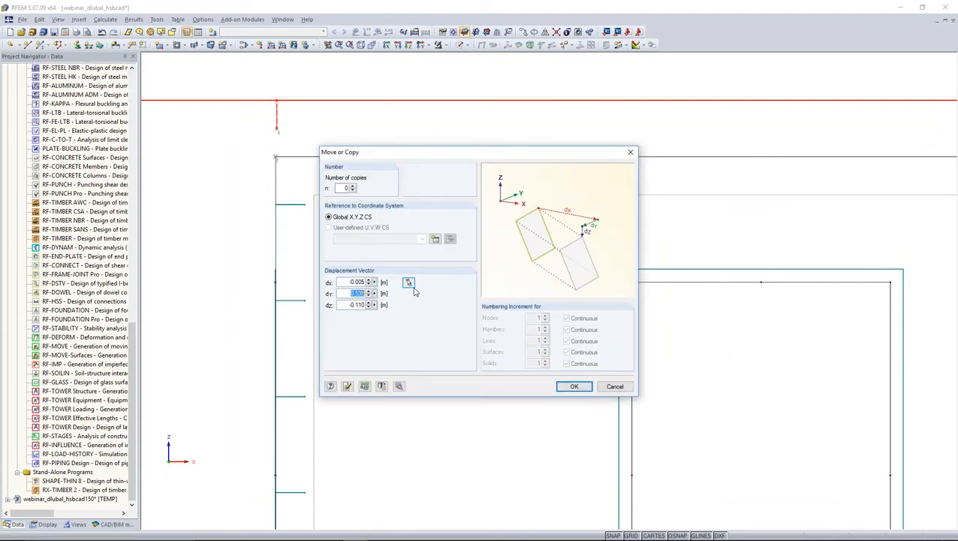
click(572, 386)
Check the roof's alignment at the wall's far top corner and read the coordinates of the wall's corner node.
scroll(545, 400, down, 5)
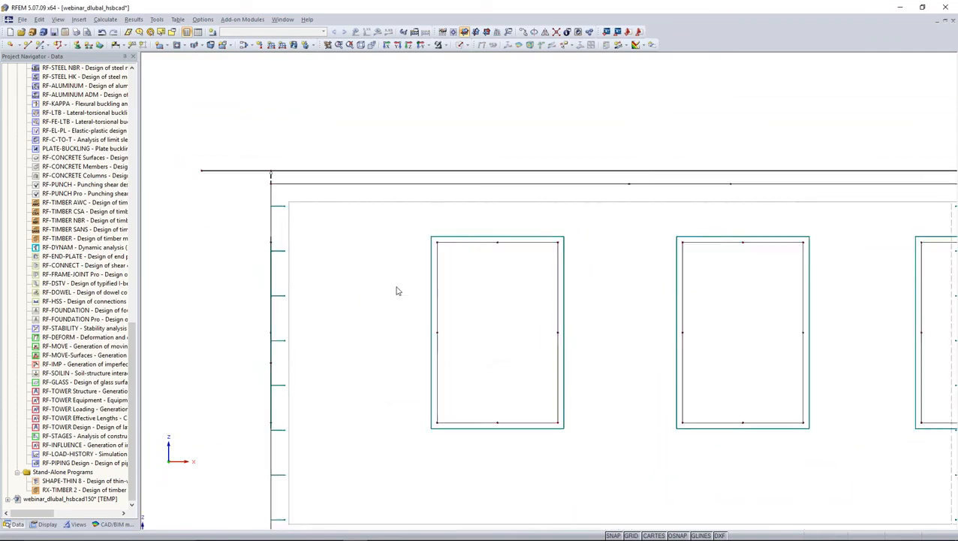
scroll(399, 290, down, 2)
middle_drag(565, 314, 376, 297)
middle_drag(902, 341, 727, 311)
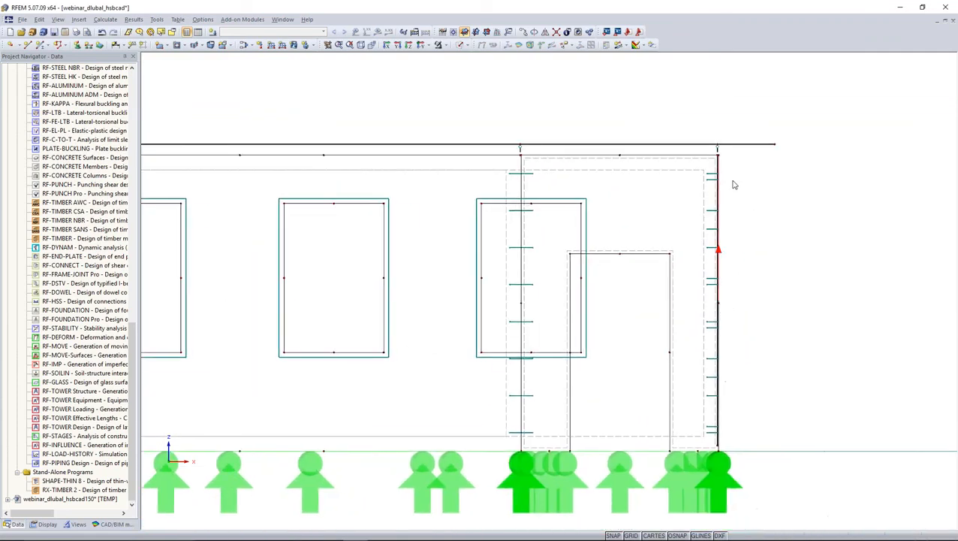
scroll(726, 158, up, 3)
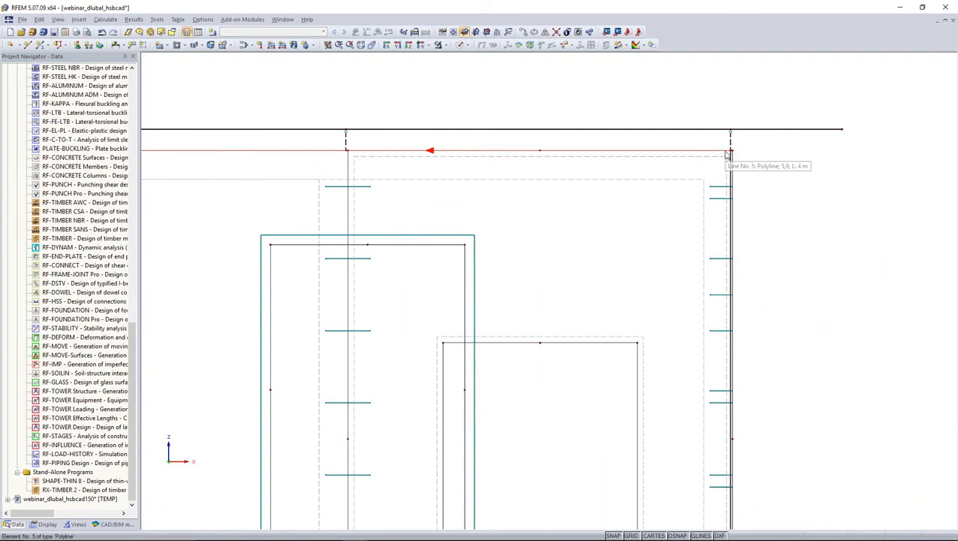
scroll(727, 153, up, 3)
double_click(689, 135)
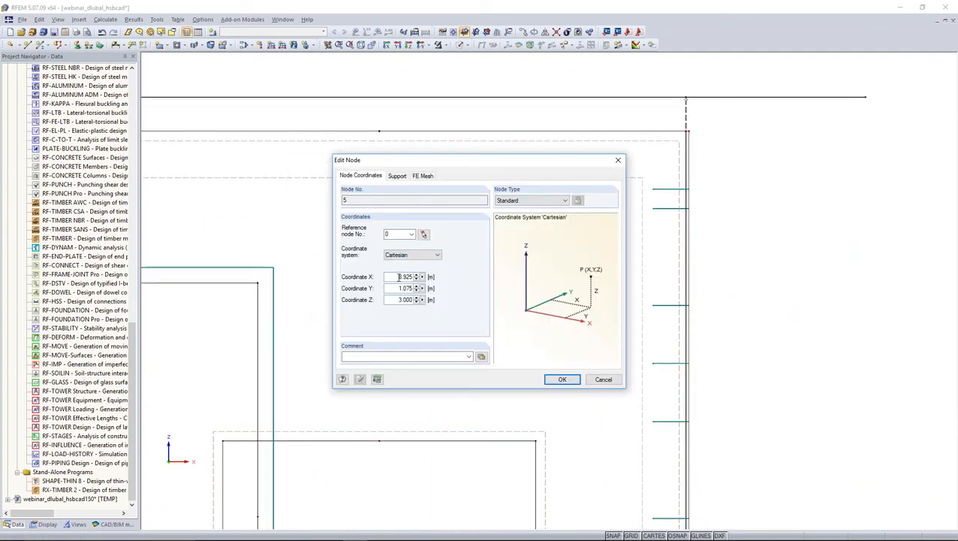
click(603, 379)
Select the objects along the outer wall edge and give all their nodes the same X coordinate, aligning wall and roof couplings.
scroll(598, 331, up, 5)
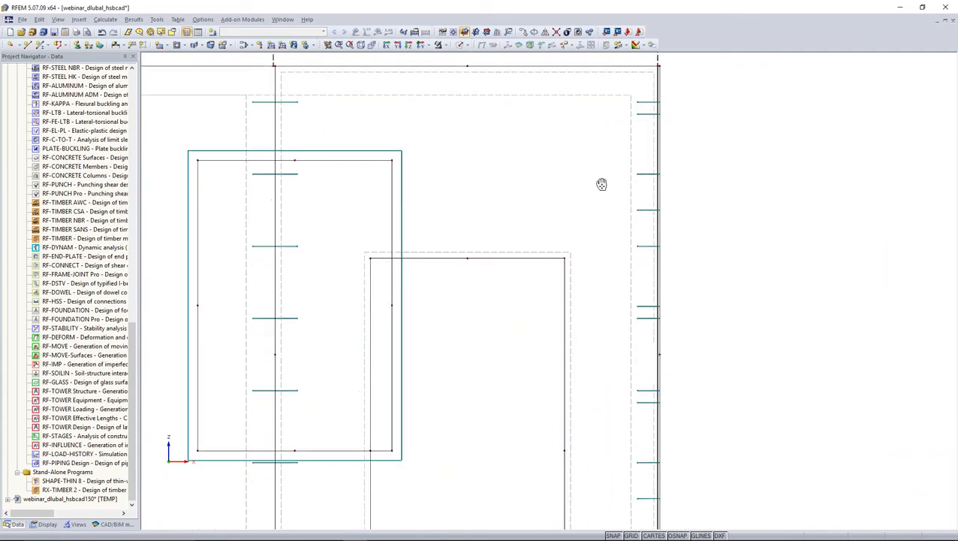
scroll(612, 105, down, 2)
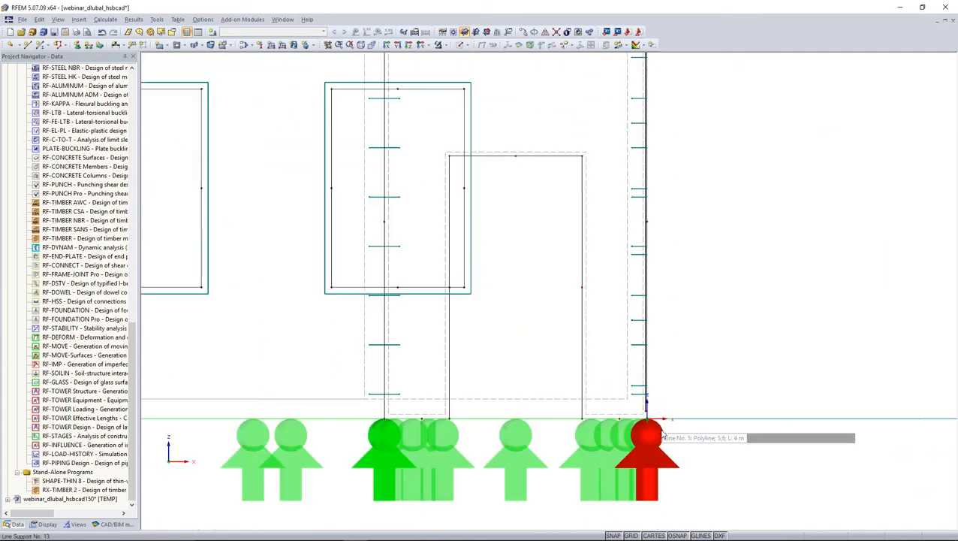
drag(665, 508, 645, 161)
scroll(645, 172, up, 2)
right_click(651, 181)
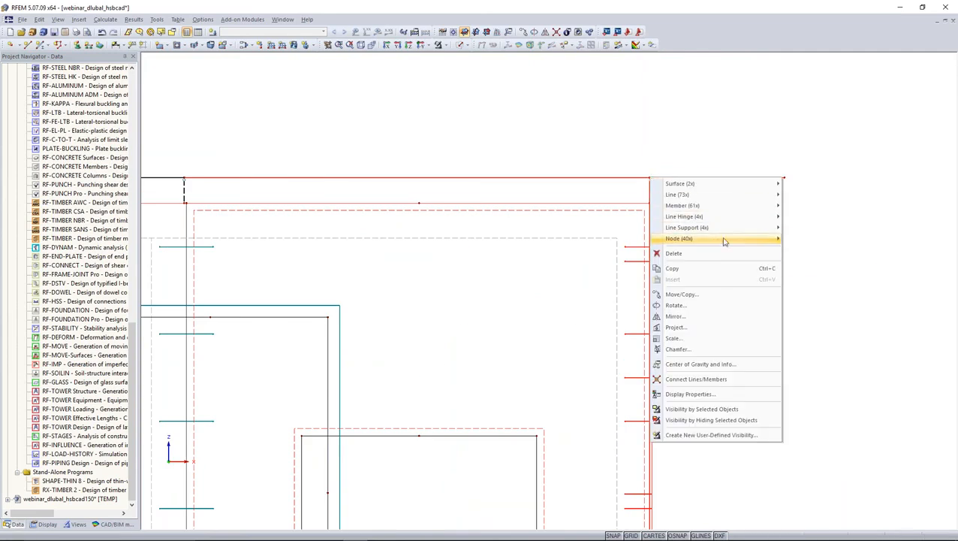
mouse_move(723, 240)
click(801, 238)
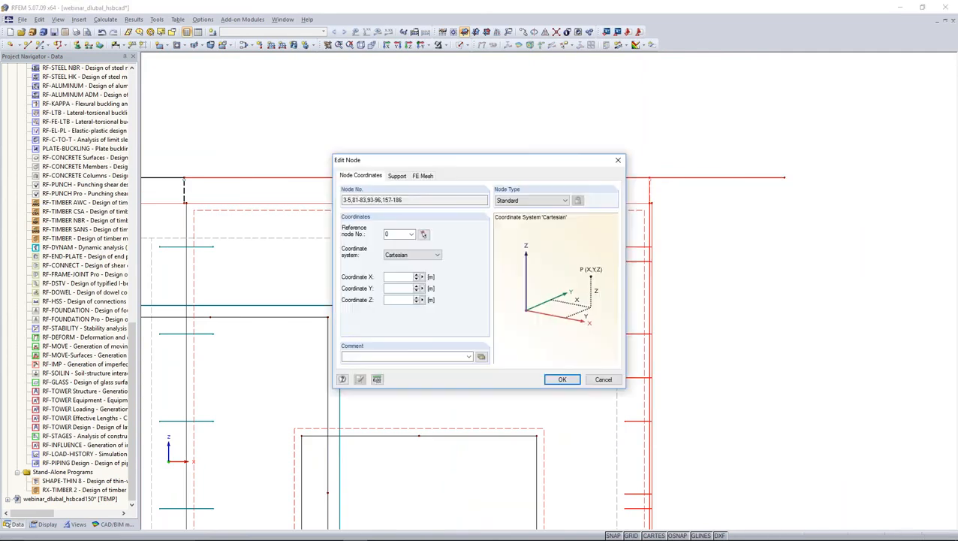
click(545, 380)
Check the roof coupling's offset from the inner wall's top corner in the X-Z side view and read the corner node's coordinates.
scroll(531, 369, up, 3)
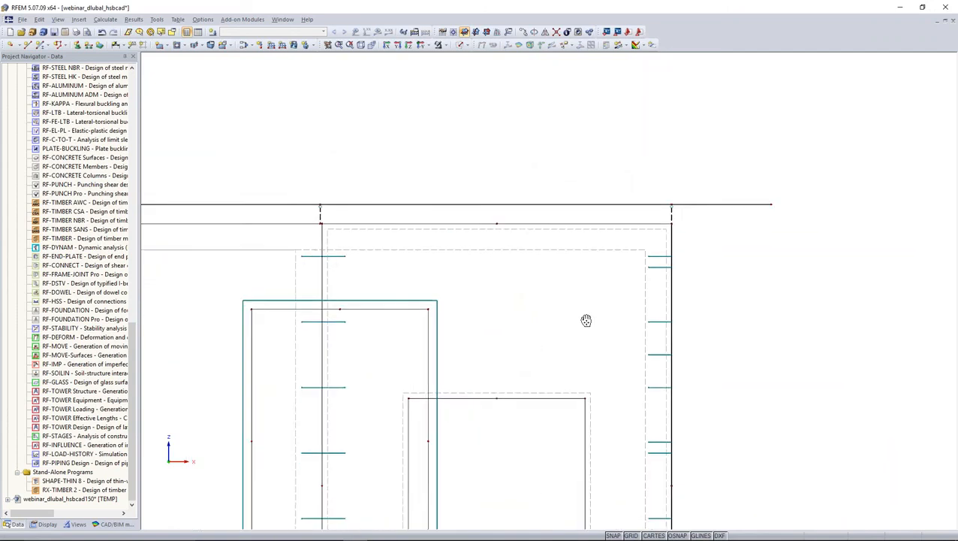
scroll(519, 137, down, 2)
scroll(560, 192, up, 5)
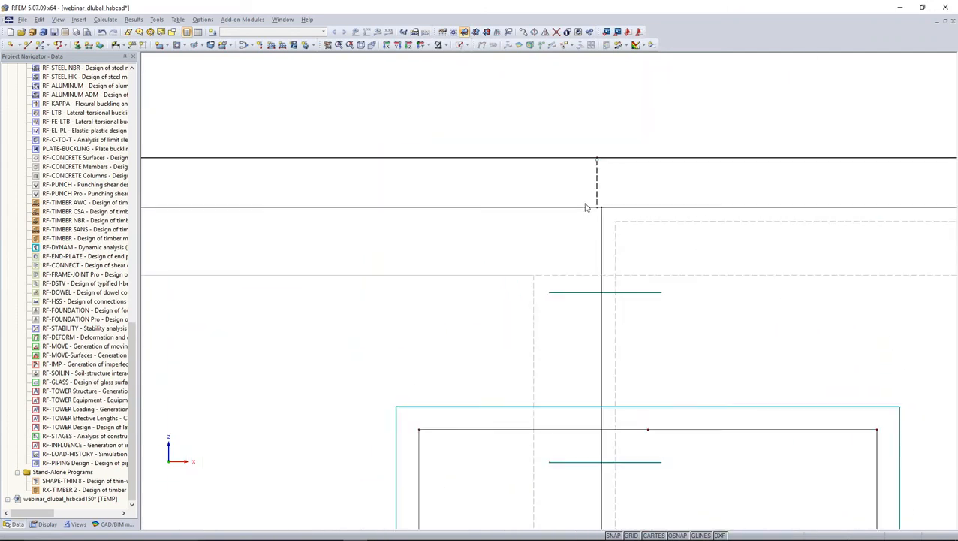
mouse_move(599, 225)
ctrl+middle_down()
mouse_move(625, 197)
mouse_move(591, 232)
ctrl+middle_up()
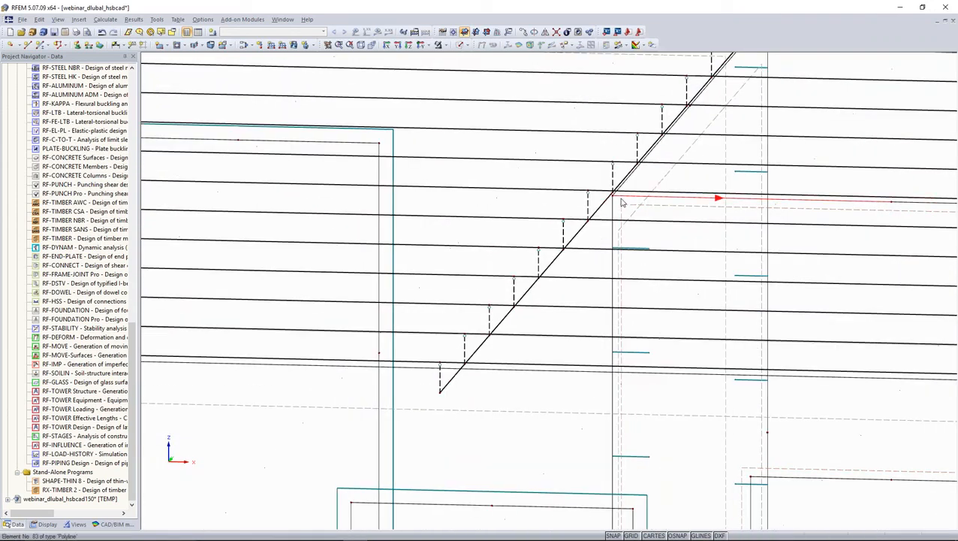
ctrl+middle_drag(621, 202, 614, 199)
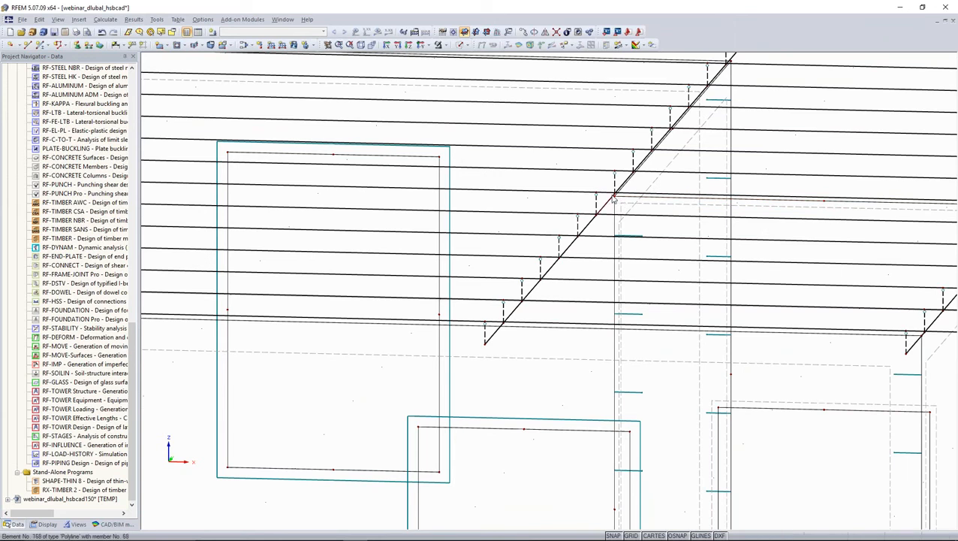
click(397, 45)
scroll(593, 177, up, 5)
scroll(505, 144, up, 3)
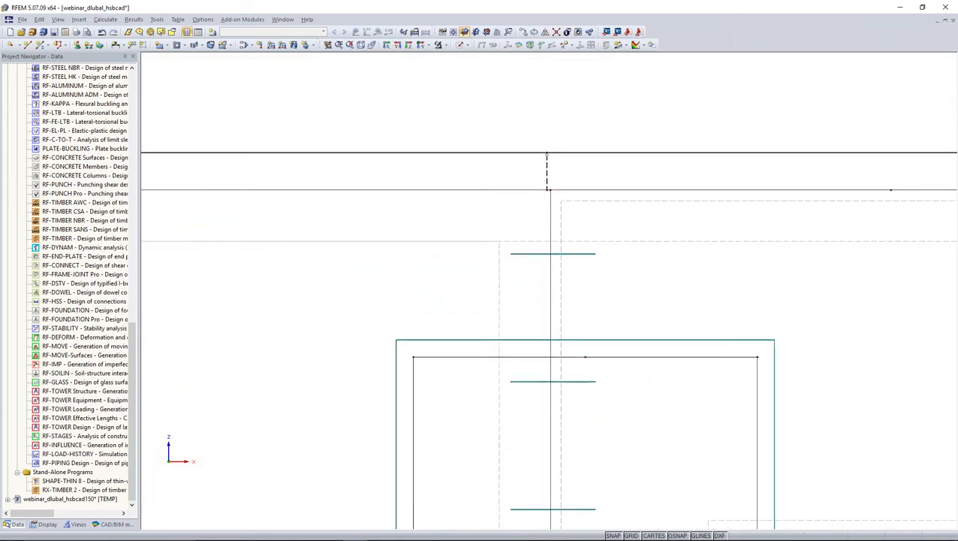
double_click(545, 184)
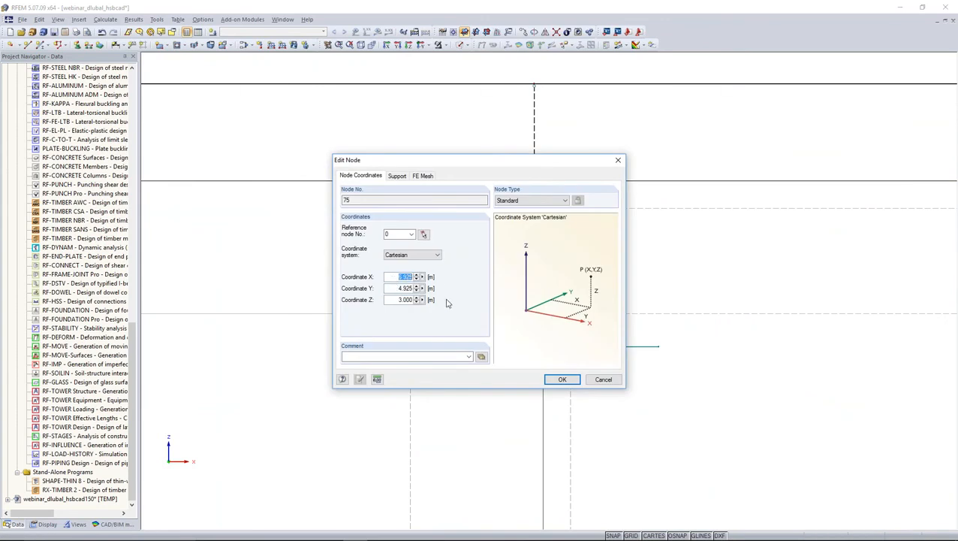
click(587, 382)
Select the objects along the inner wall's vertical edge and set all their nodes to X coordinate 6.925 m.
scroll(603, 321, down, 4)
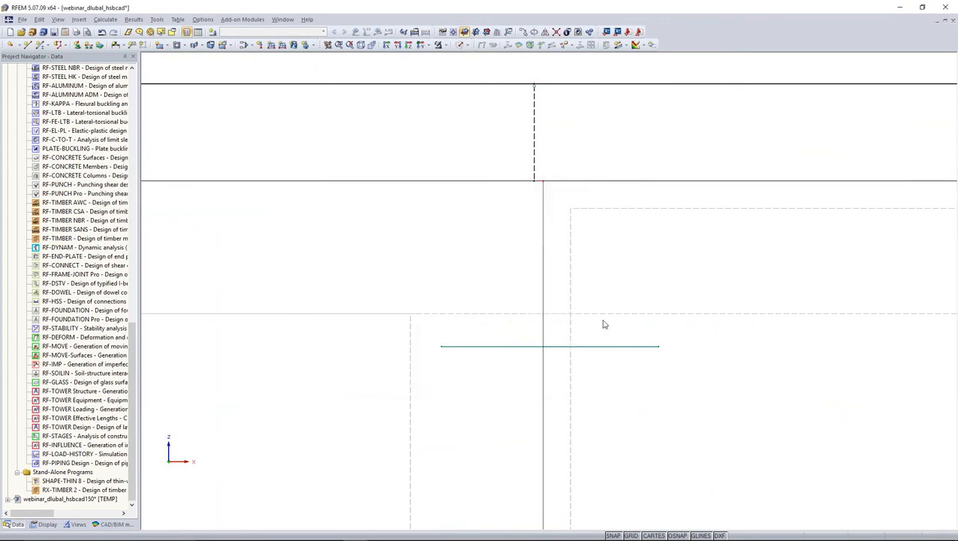
scroll(498, 184, down, 1)
middle_drag(497, 184, 514, 149)
mouse_move(533, 60)
mouse_down()
mouse_move(574, 525)
mouse_move(565, 425)
mouse_up()
drag(564, 525, 548, 436)
scroll(540, 368, up, 2)
right_click(544, 340)
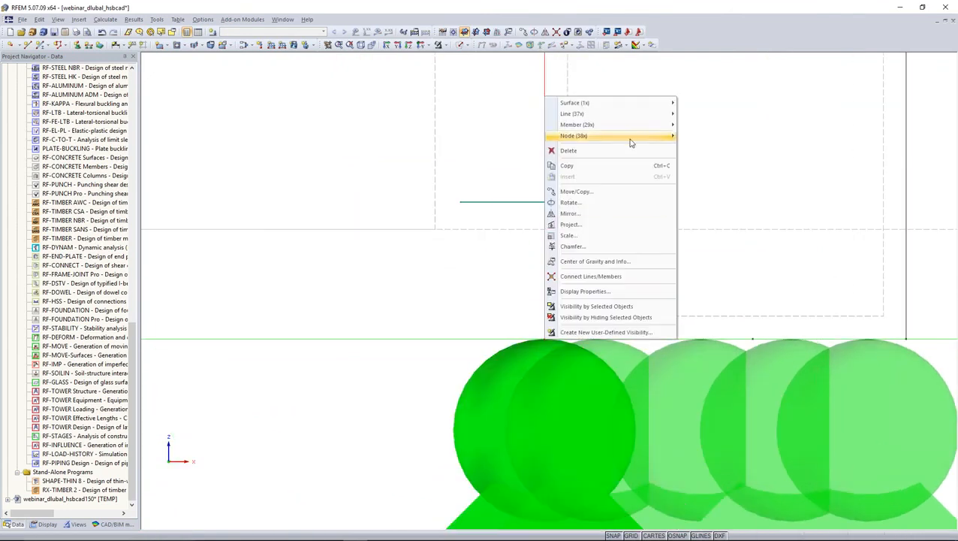
mouse_move(628, 139)
click(690, 133)
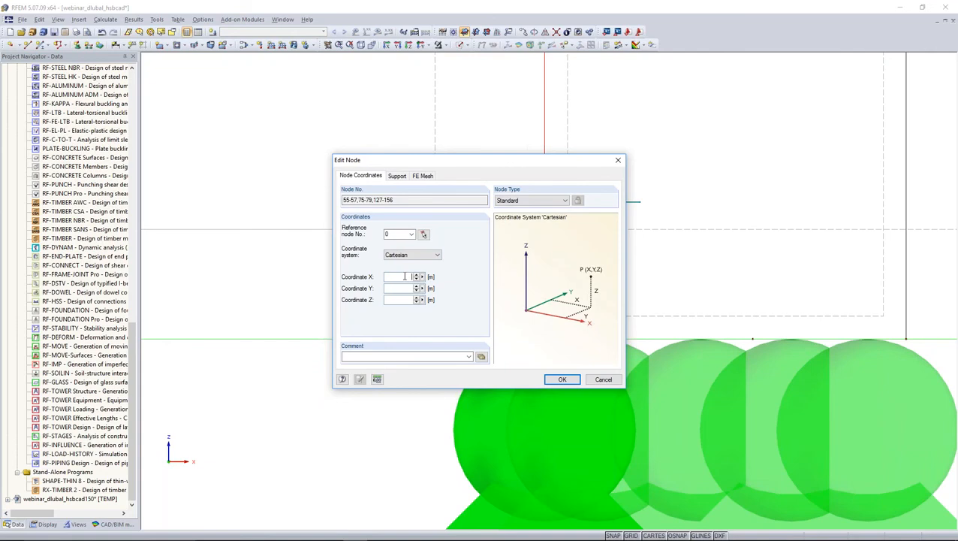
click(561, 378)
Connect the lines and members of the whole combined roof and wall model.
scroll(406, 380, up, 5)
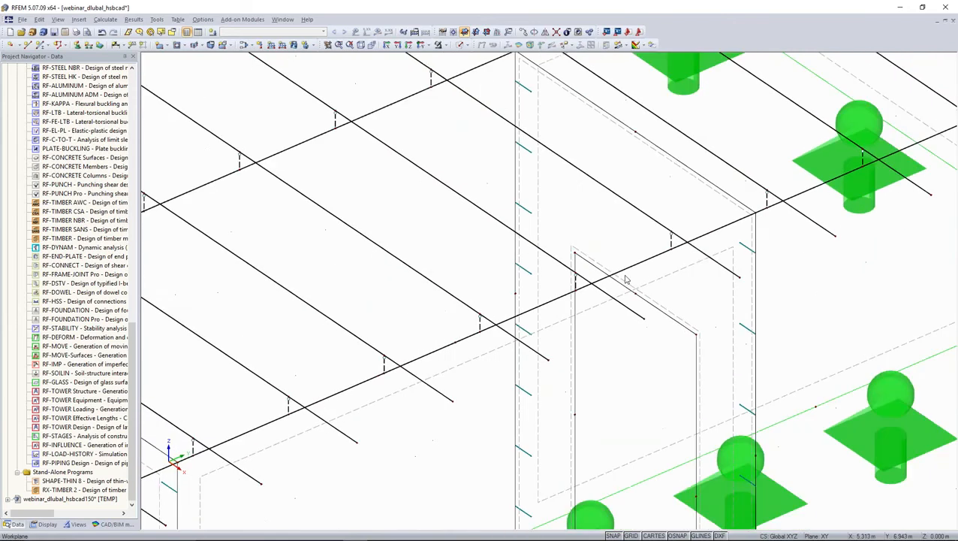
scroll(627, 279, up, 4)
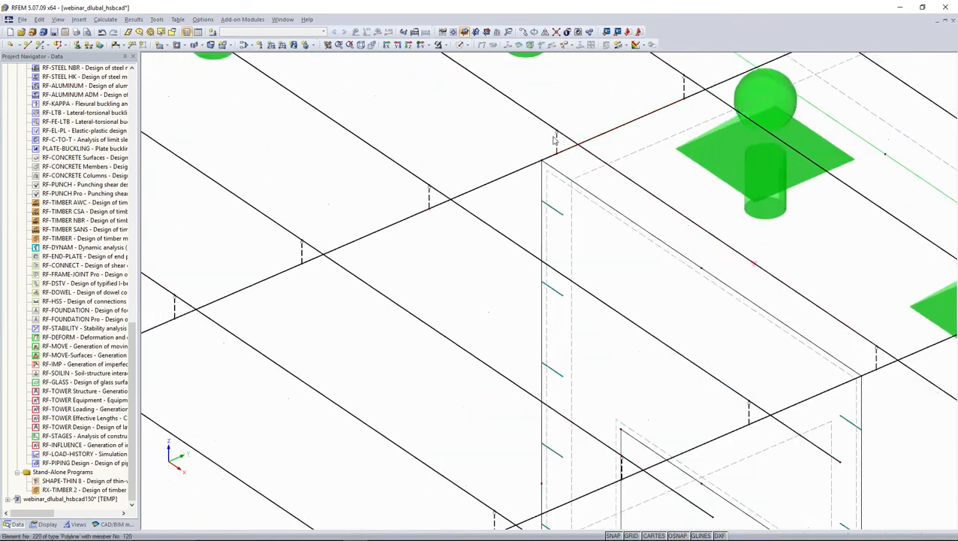
scroll(546, 162, down, 4)
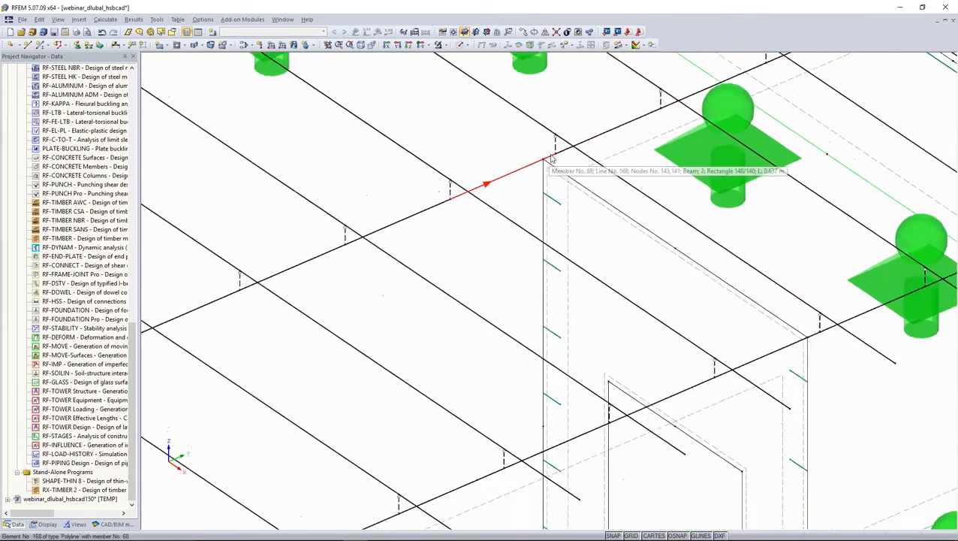
scroll(550, 158, down, 2)
scroll(550, 158, down, 6)
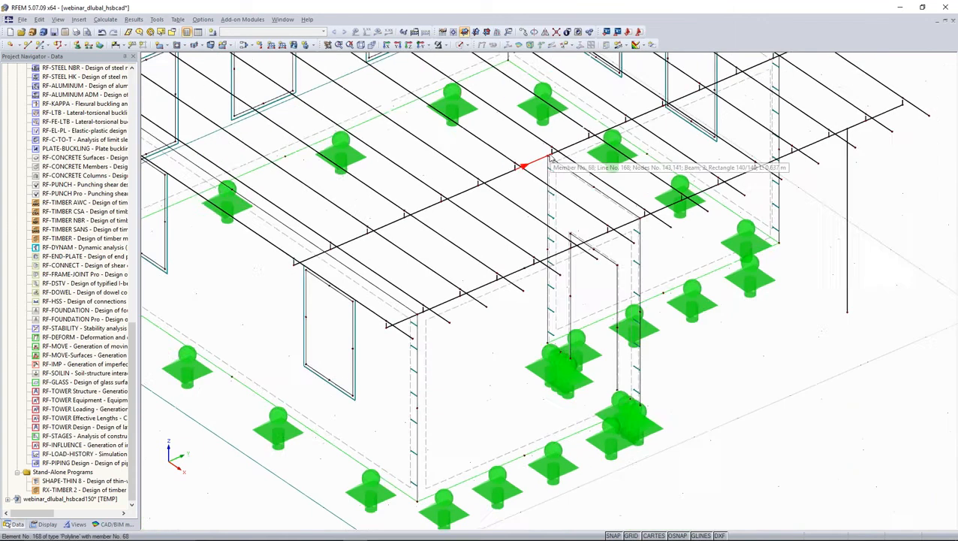
middle_drag(550, 159, 601, 222)
click(557, 33)
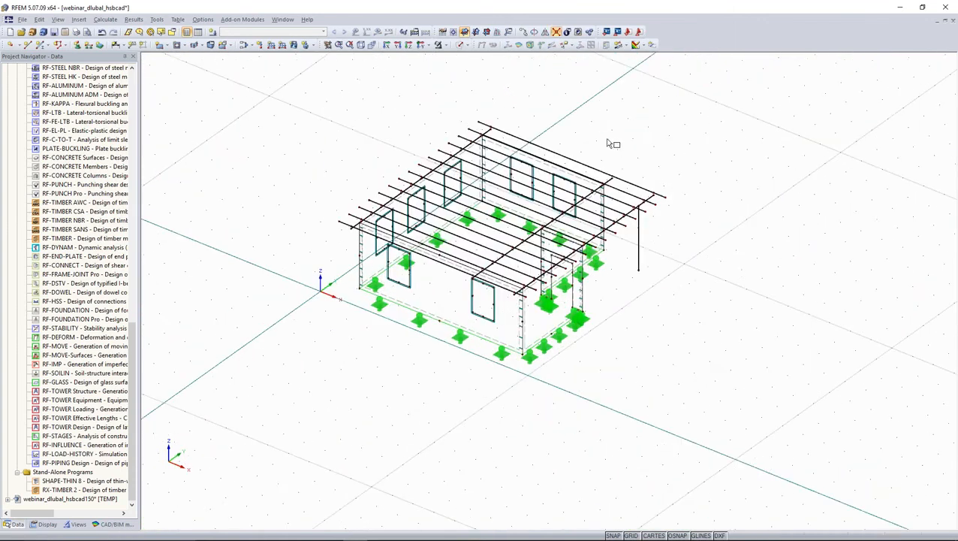
drag(741, 81, 288, 455)
Create a hinge releasing My and Mz at the member end of the short roof beam ending at the inner wall's corner.
scroll(547, 235, up, 3)
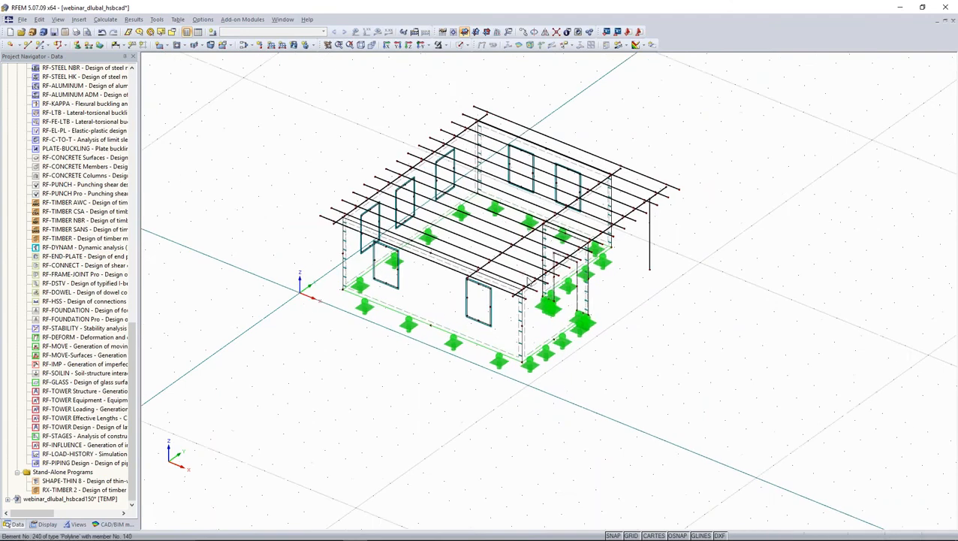
scroll(546, 235, up, 5)
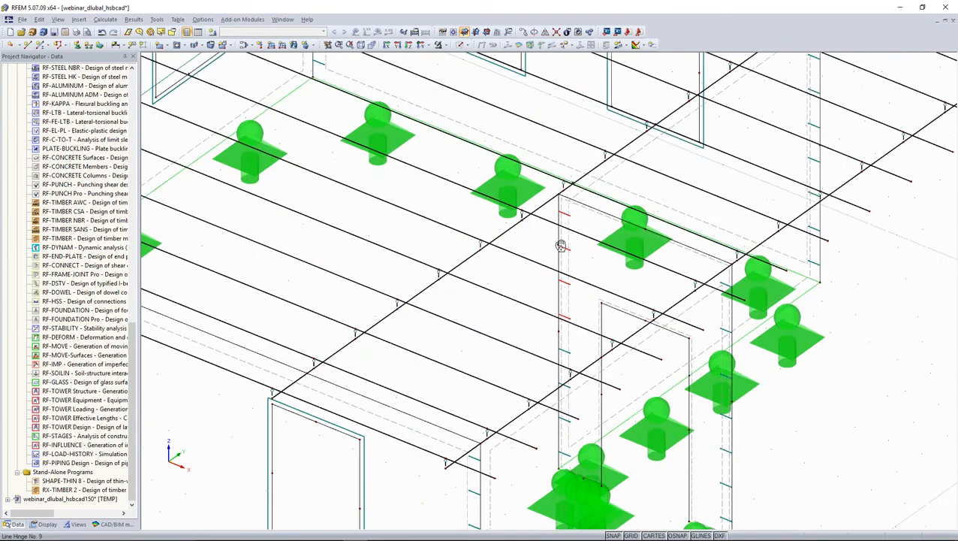
scroll(528, 297, up, 3)
double_click(541, 296)
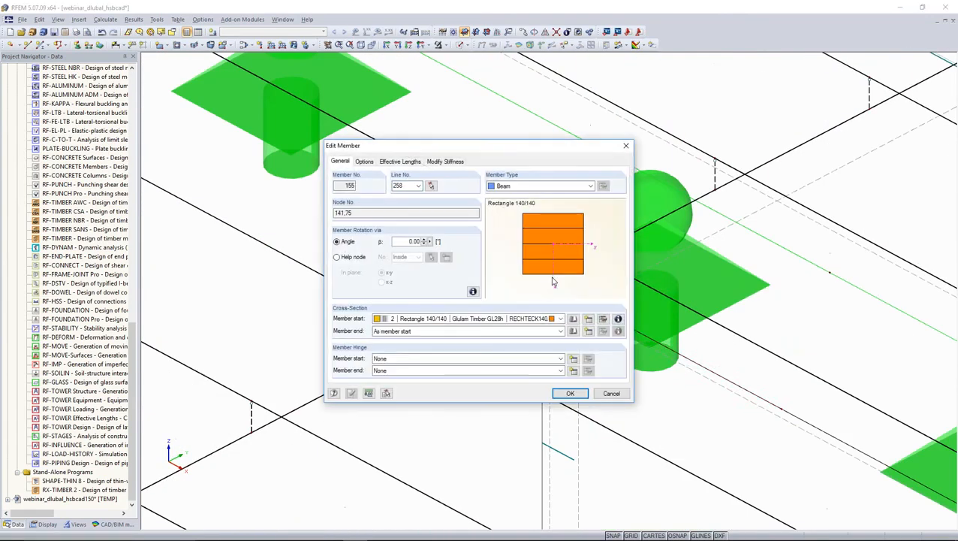
click(573, 372)
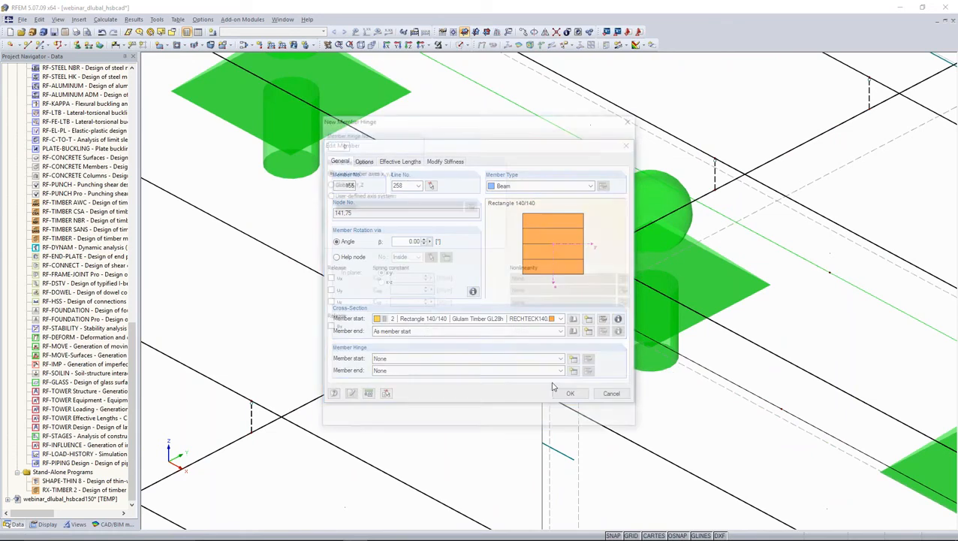
click(575, 421)
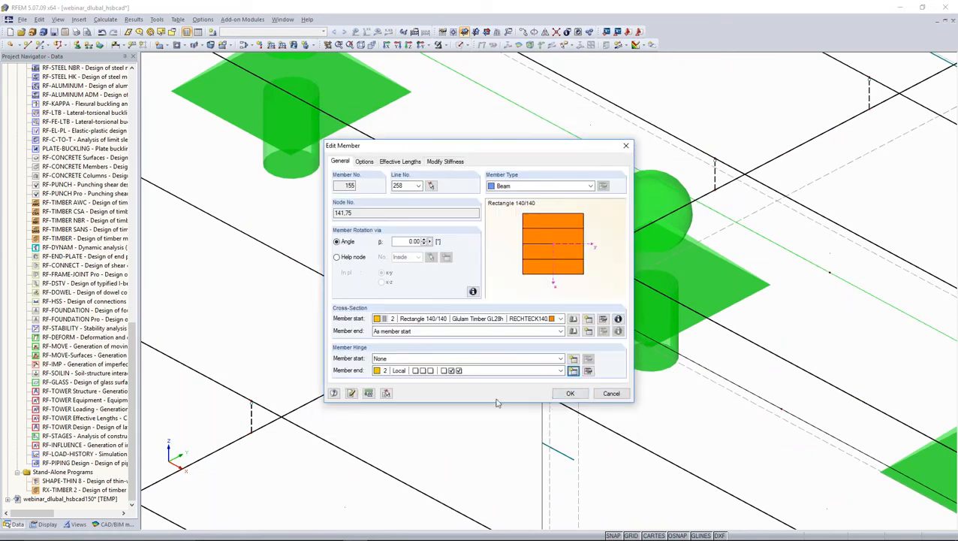
click(569, 394)
Examine where the roof beam crosses the front wall's top edge and meets the inner wall's corner node.
scroll(492, 363, up, 3)
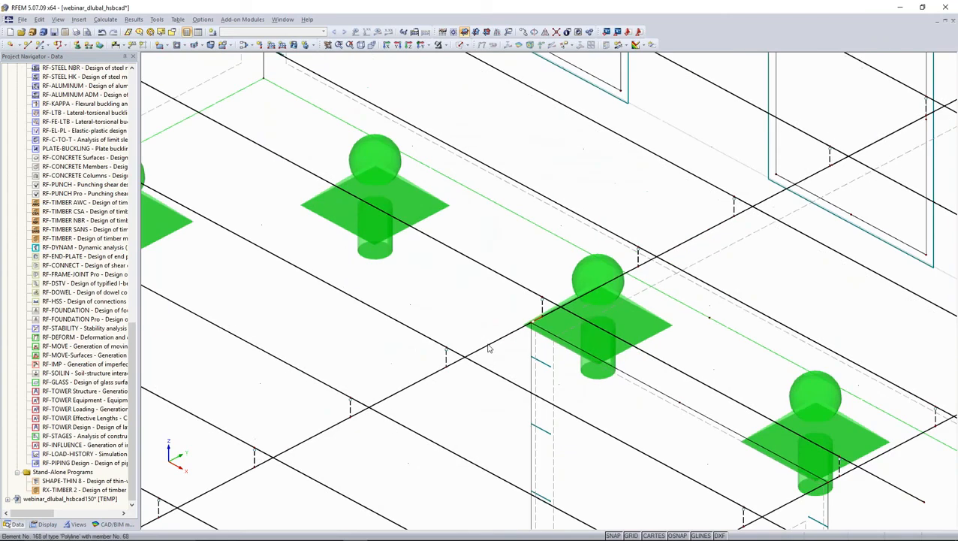
scroll(511, 335, down, 5)
middle_drag(511, 340, 626, 231)
middle_drag(464, 365, 491, 335)
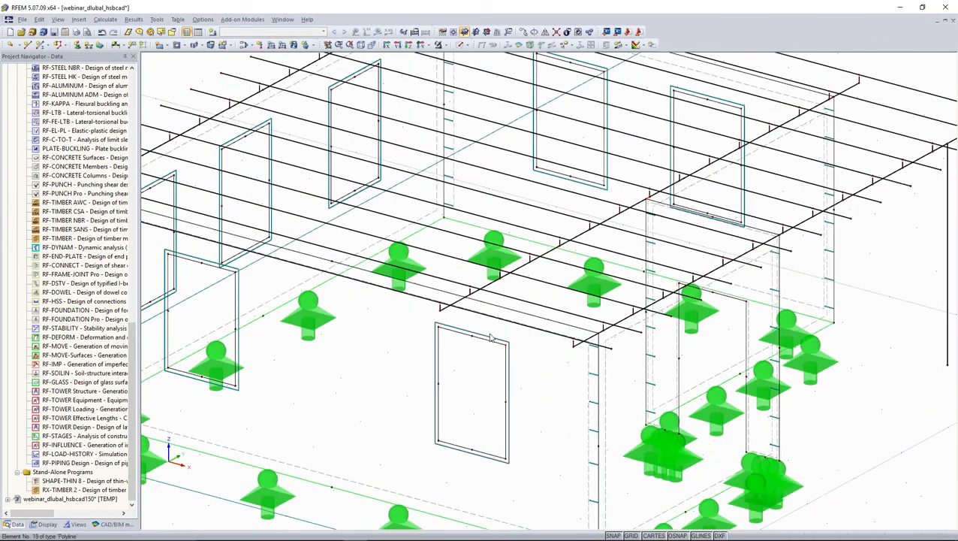
scroll(482, 315, up, 4)
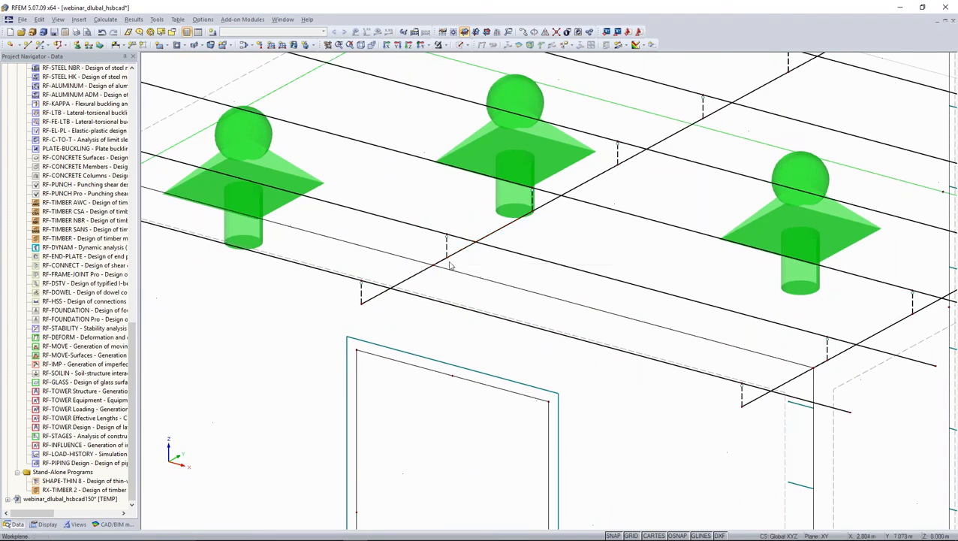
scroll(433, 270, down, 5)
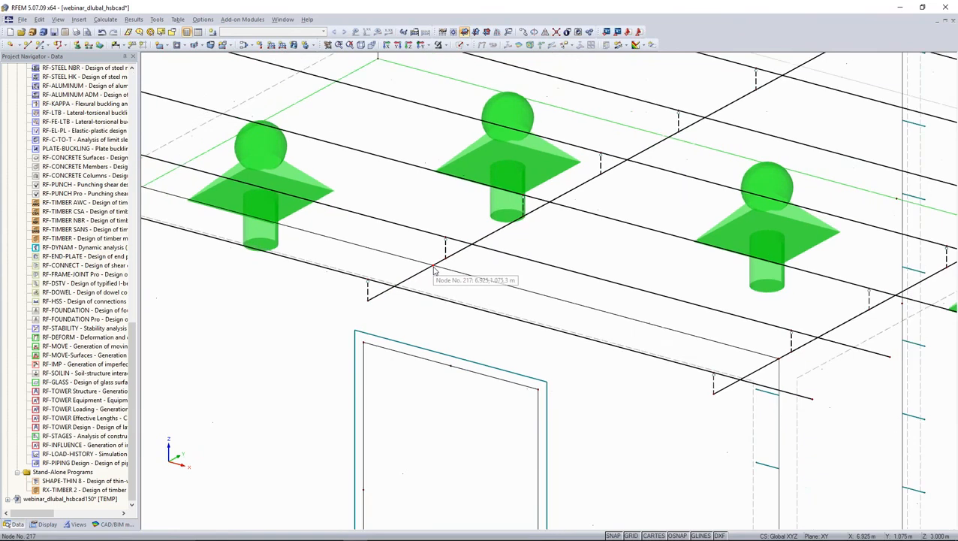
scroll(445, 250, down, 3)
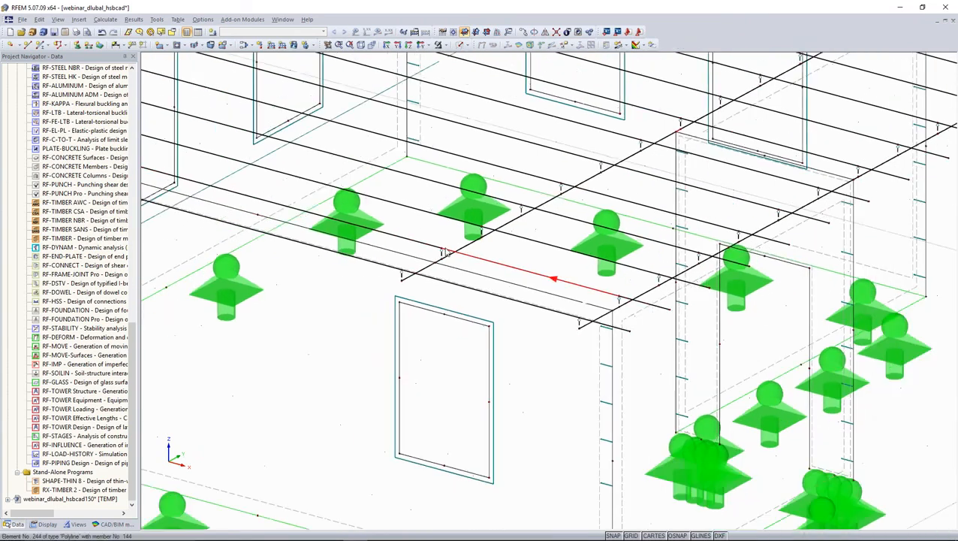
middle_drag(631, 183, 613, 204)
scroll(616, 193, up, 5)
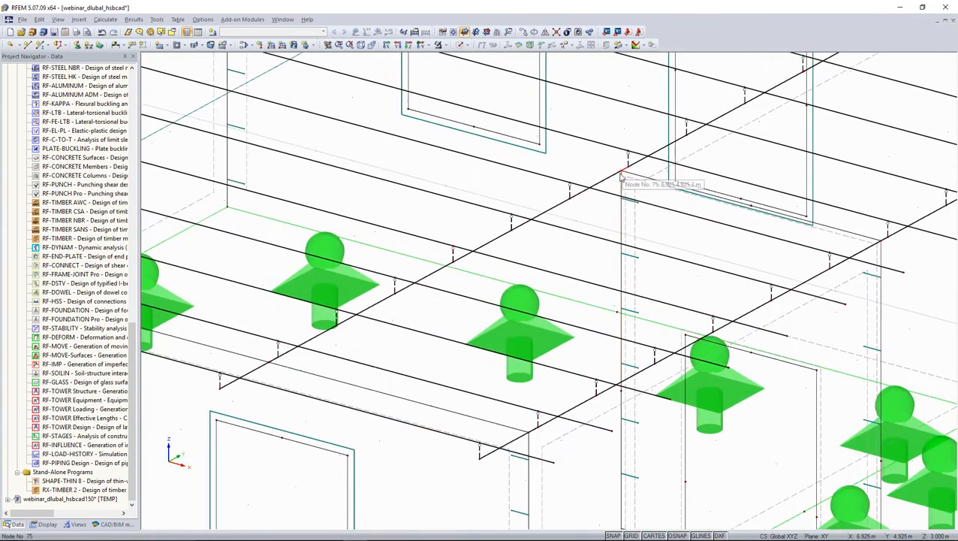
scroll(623, 178, down, 5)
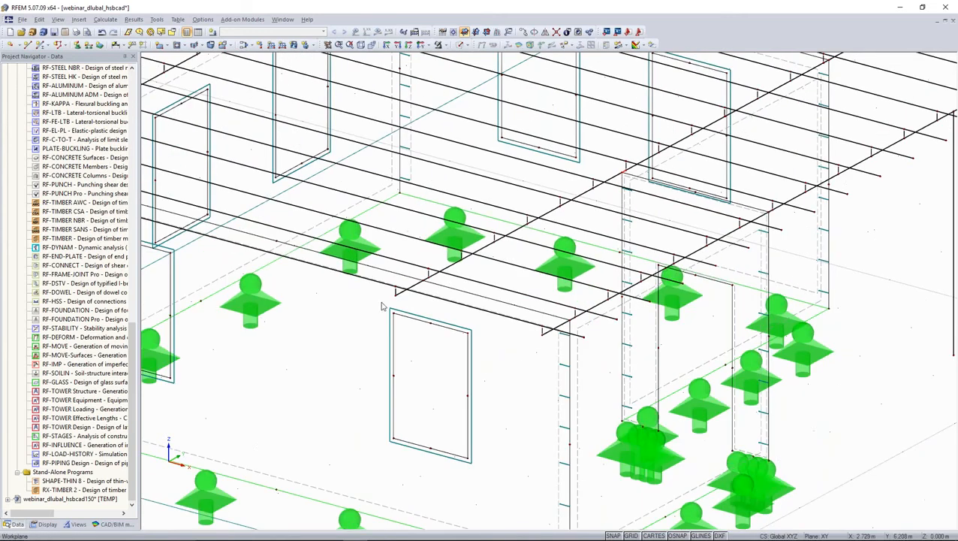
middle_drag(453, 277, 442, 310)
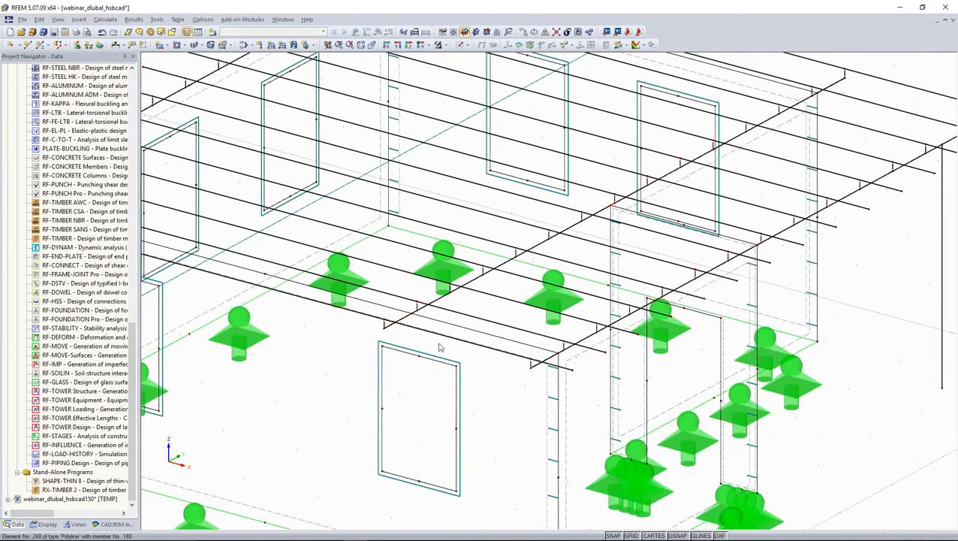
Create a new average region and assign surfaces 1, 4 and 5 to it.
click(79, 19)
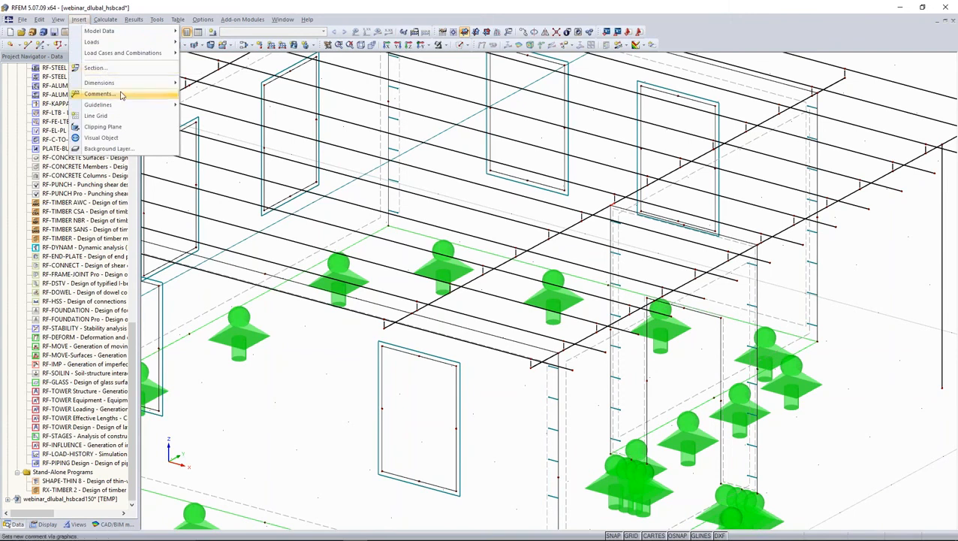
mouse_move(148, 43)
click(176, 295)
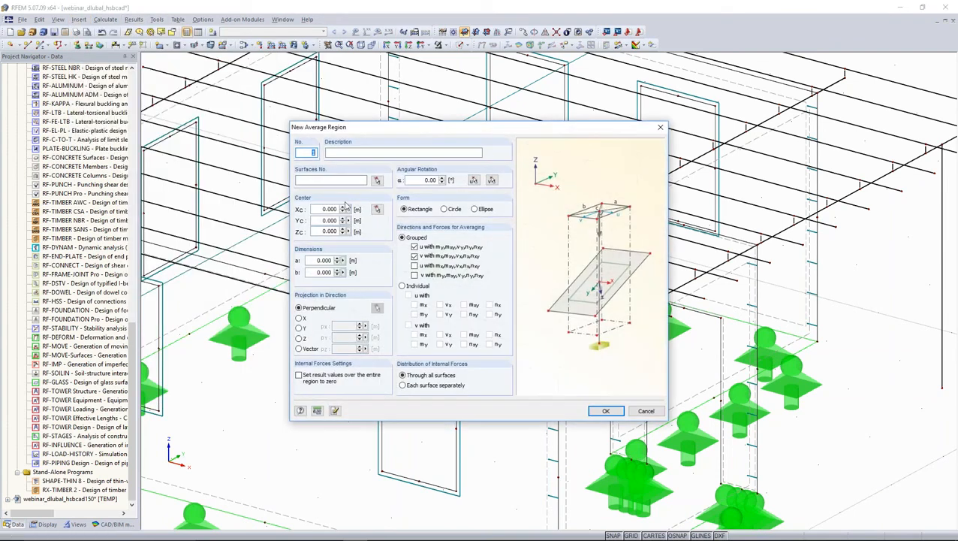
click(377, 180)
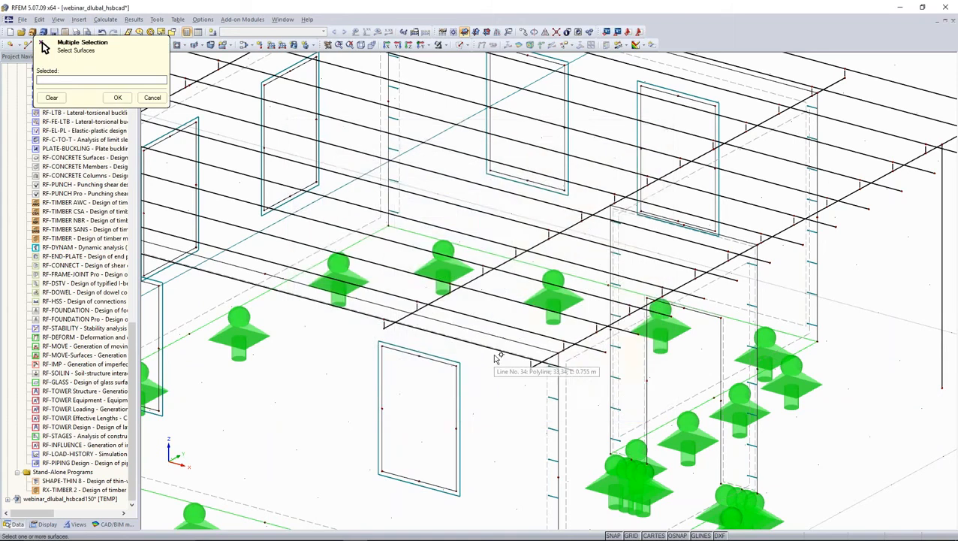
scroll(495, 357, up, 2)
scroll(496, 357, up, 2)
click(497, 345)
click(714, 132)
middle_drag(714, 155, 651, 185)
click(765, 347)
click(117, 98)
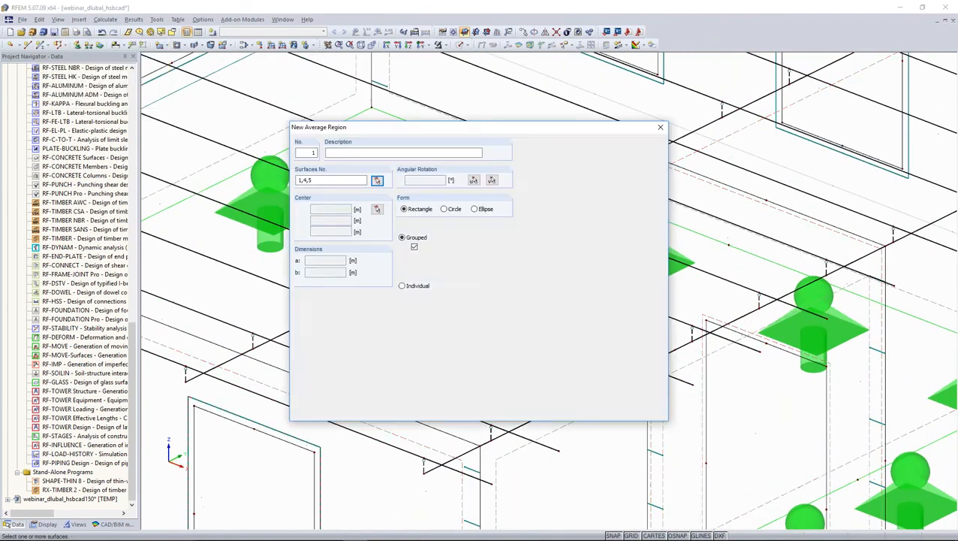
Give the average region a circular form with a 1.800 m diameter and enable all four grouped averaging directions.
click(443, 209)
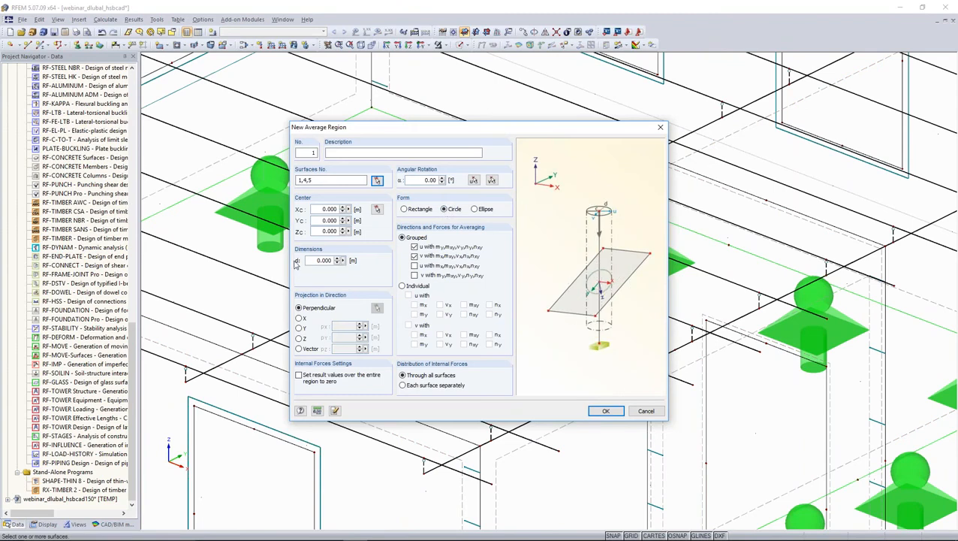
double_click(319, 260)
text(1)
click(414, 266)
Place the average region's centre at X 6.925, Y 1.075, Z 3.000 m, where the roof beam meets the wall's top edge.
click(377, 209)
scroll(421, 346, up, 5)
middle_drag(392, 339, 554, 282)
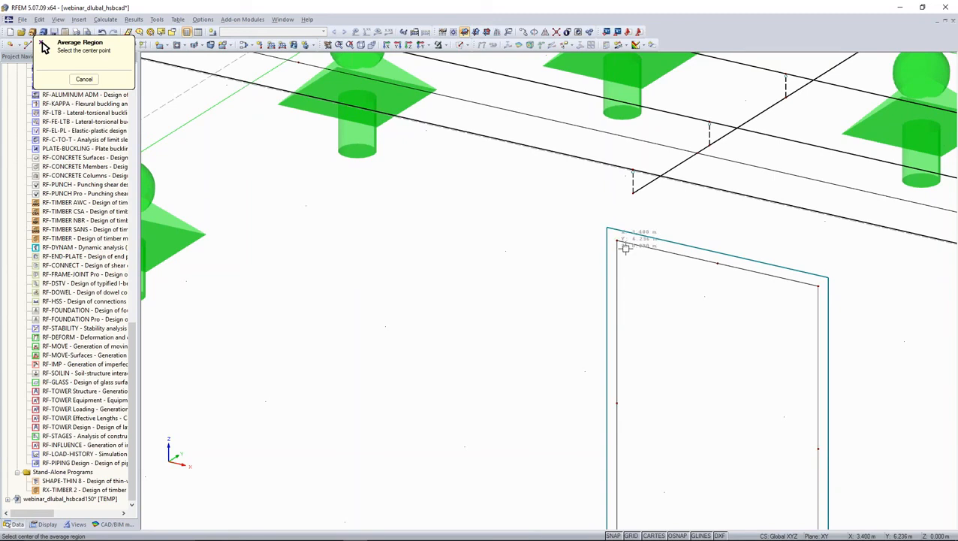
click(85, 79)
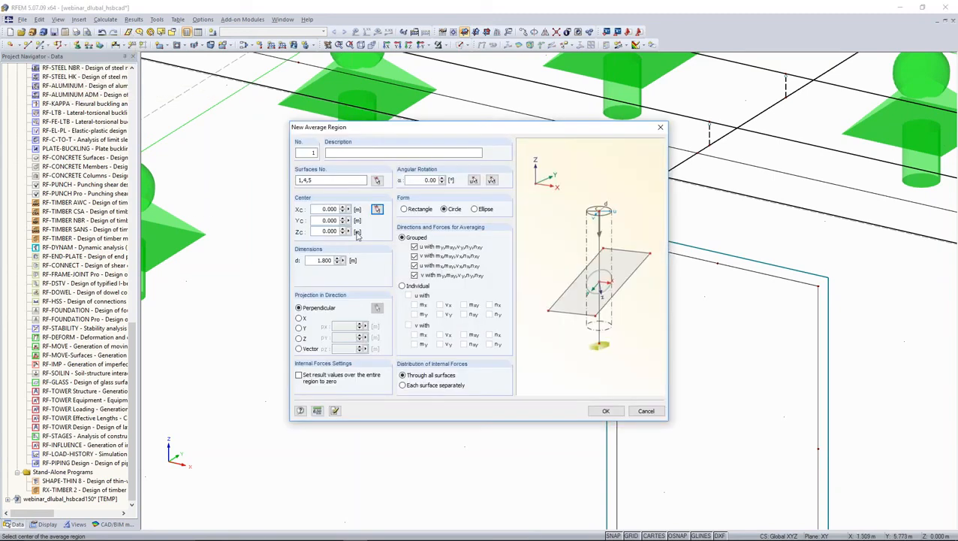
click(377, 209)
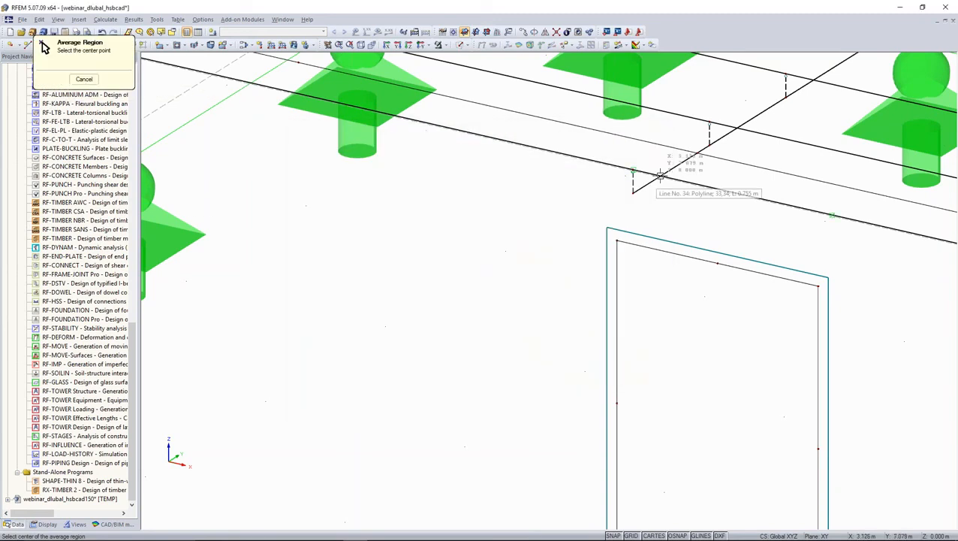
click(698, 154)
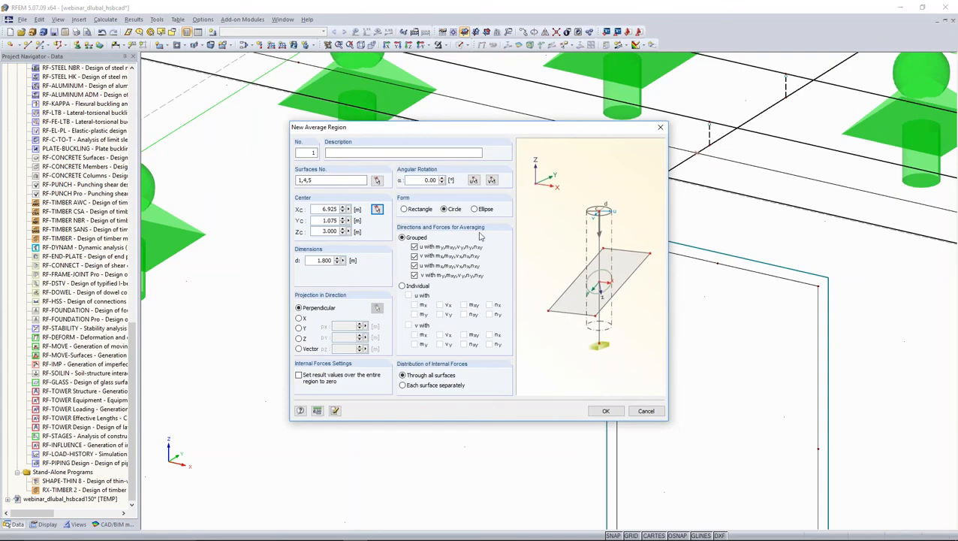
Project the average region along a vector with pY set to 25 m and create the region.
click(303, 350)
double_click(342, 337)
text(2)
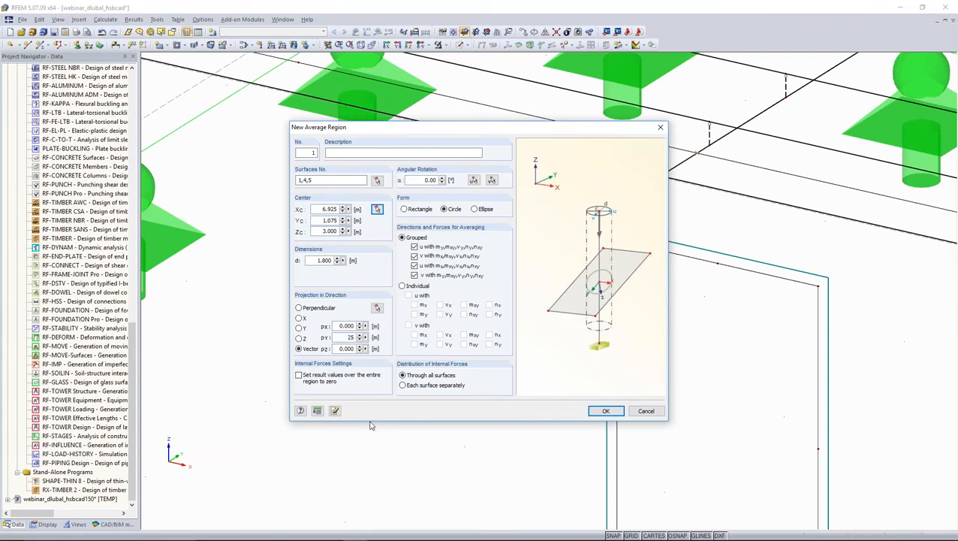
text(5)
click(603, 412)
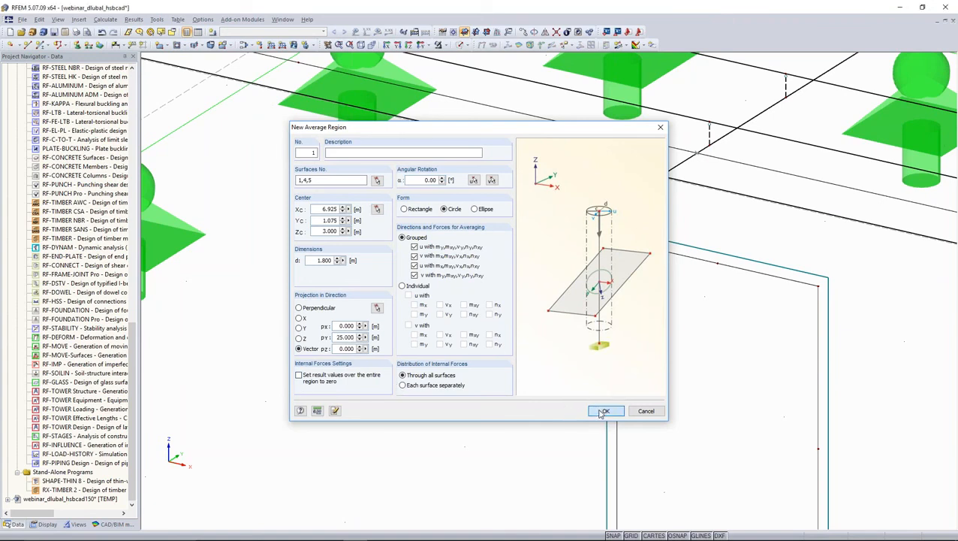
Create load case LC1 in the Permanent category with active self-weight at a Z factor of -1.000.
scroll(563, 380, down, 2)
scroll(563, 380, down, 2)
scroll(522, 363, down, 1)
ctrl+middle_drag(522, 364, 466, 312)
scroll(466, 312, down, 3)
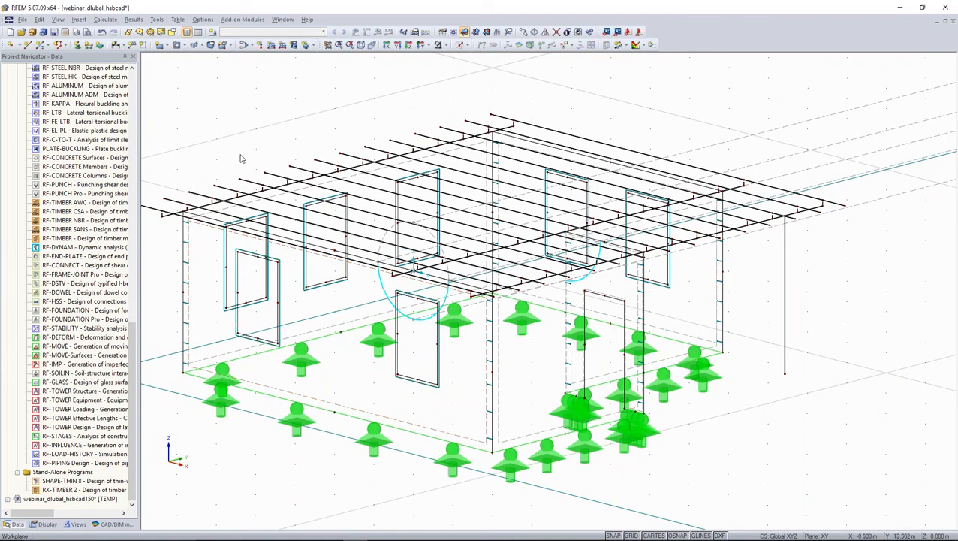
click(212, 31)
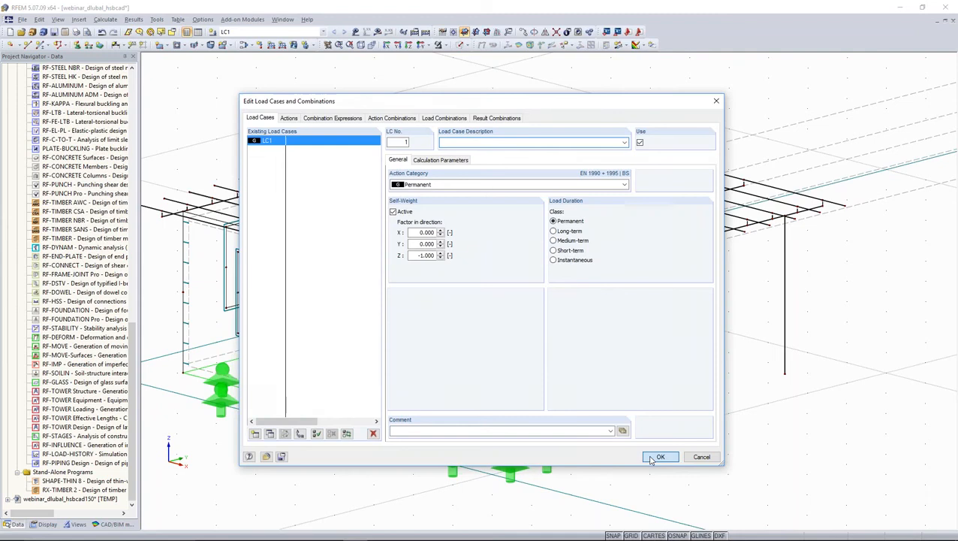
click(662, 454)
Start converting area loads to member loads via plane, bounding the load plane by the roof's four outer corner nodes.
click(154, 20)
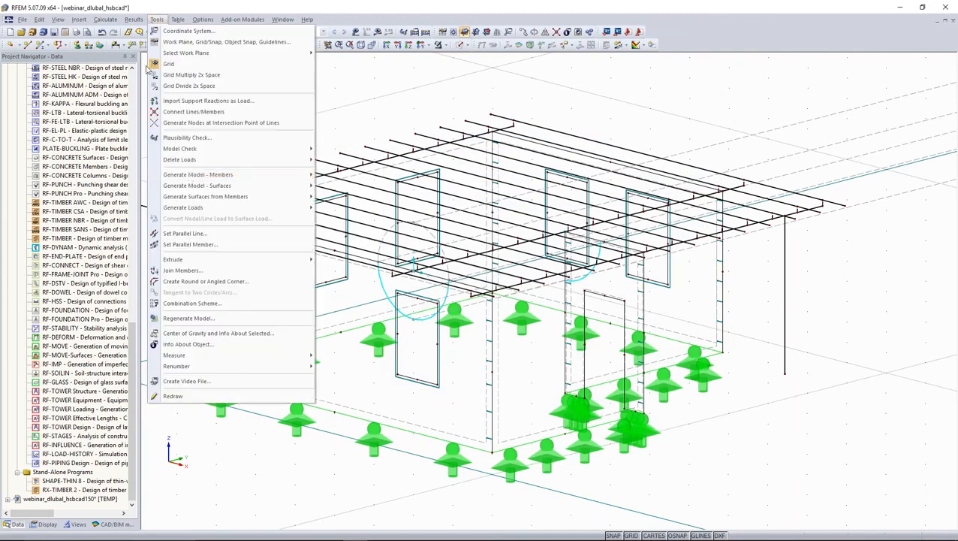
mouse_move(244, 175)
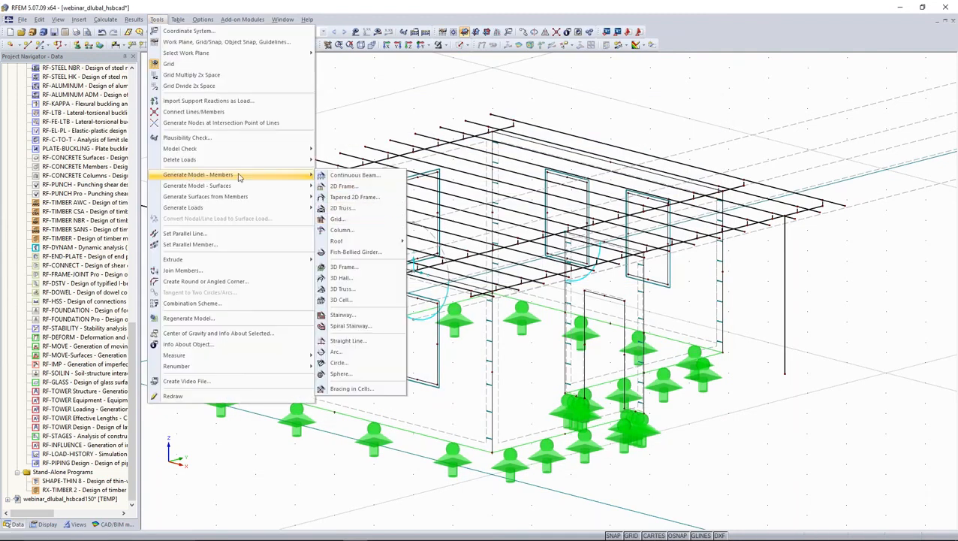
mouse_move(234, 208)
click(372, 208)
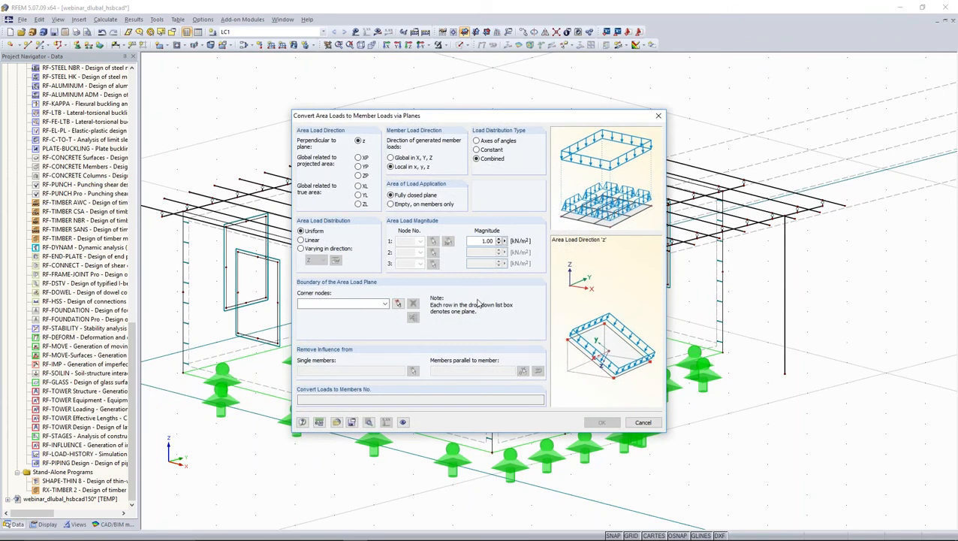
click(398, 304)
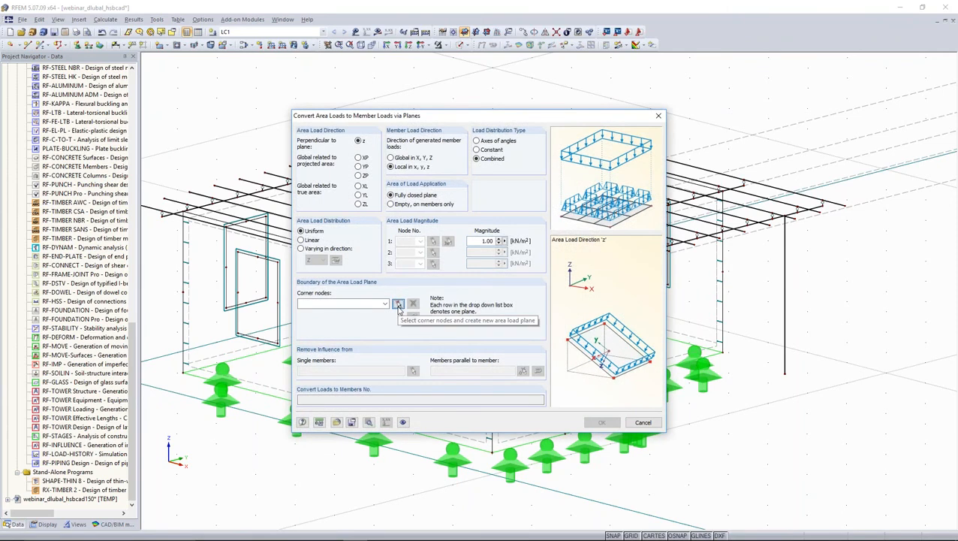
ctrl+middle_drag(488, 290, 300, 197)
click(200, 253)
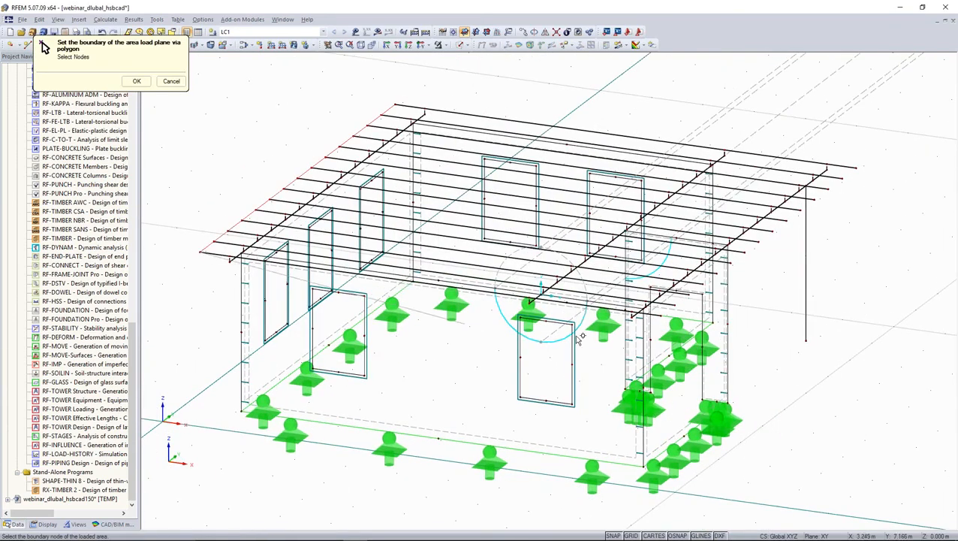
click(661, 322)
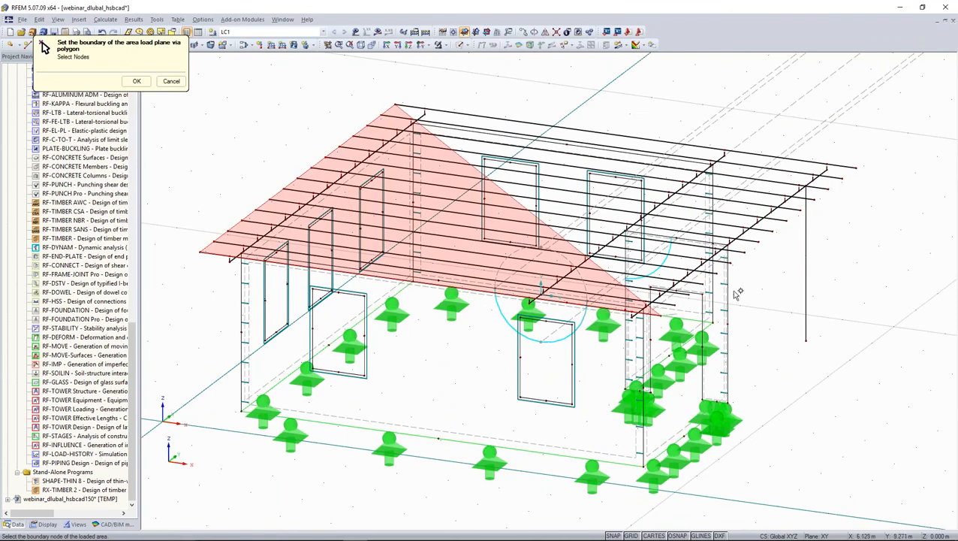
click(854, 167)
key(Return)
Generate the member loads in LC1 from a uniform 1.00 kN/m² area load perpendicular to the roof plane.
drag(479, 241, 543, 253)
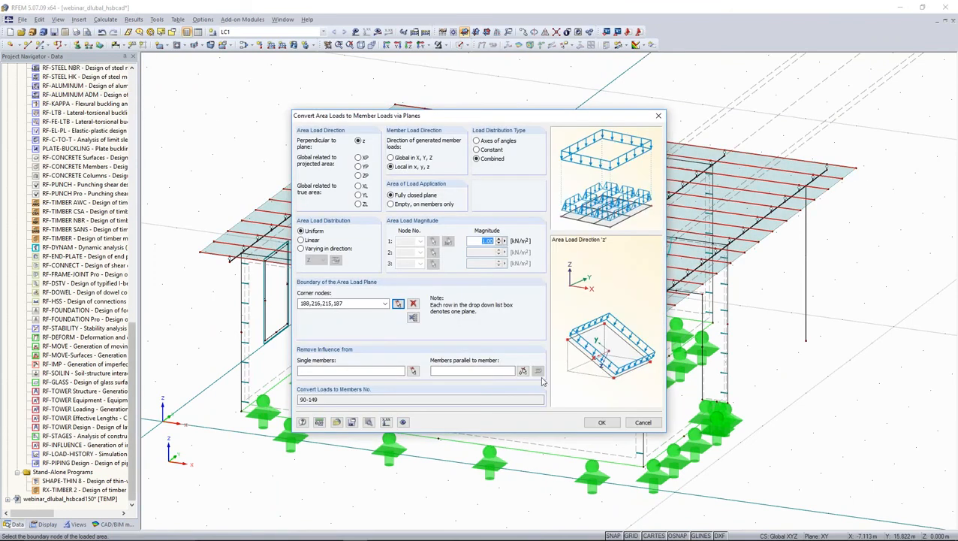
click(600, 422)
click(585, 357)
Examine the generated roof load as separate member loads, and return to its display as one area load.
middle_drag(764, 365, 590, 375)
right_click(753, 151)
click(760, 185)
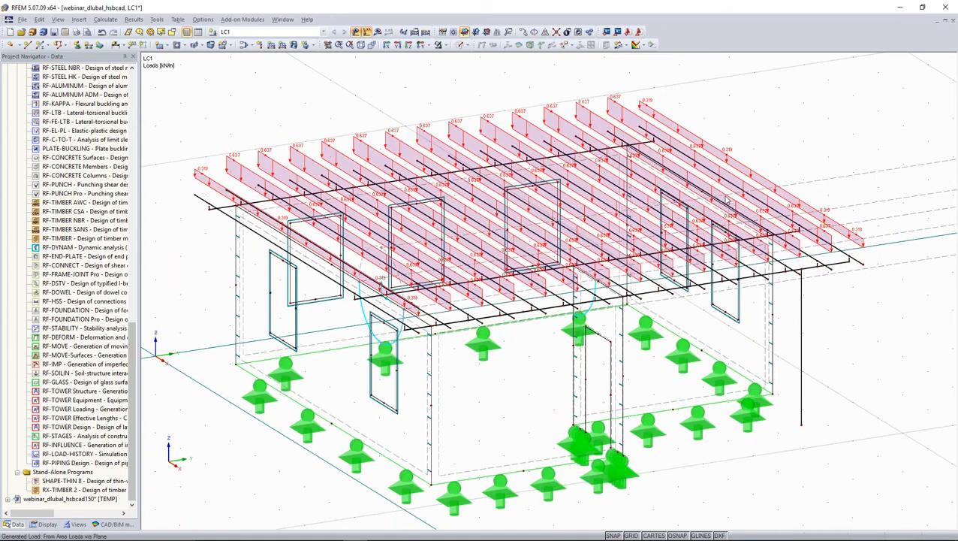
ctrl+middle_drag(726, 200, 898, 230)
right_click(846, 181)
click(852, 213)
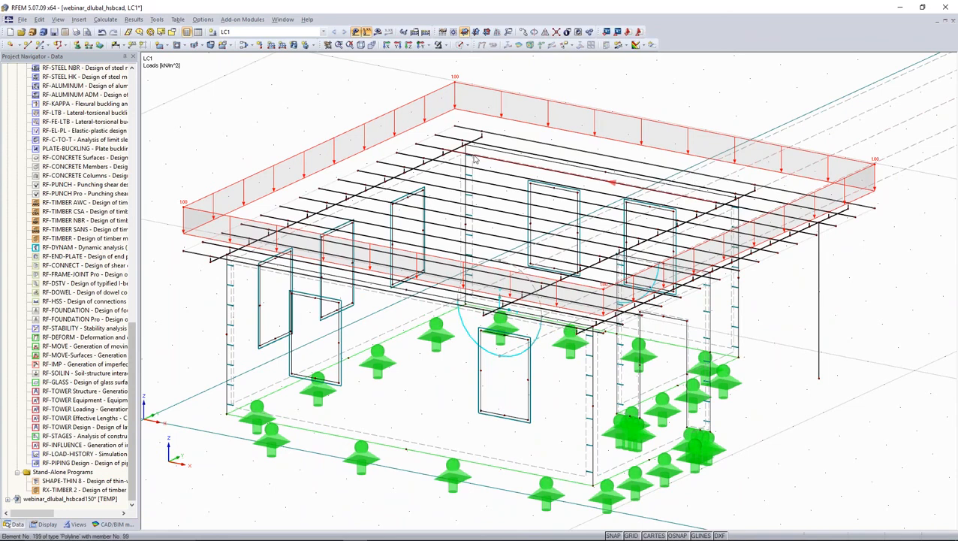
Create load case LC2 with the action category Snow (H ≤ 1000 m a.s.l.).
scroll(474, 159, down, 4)
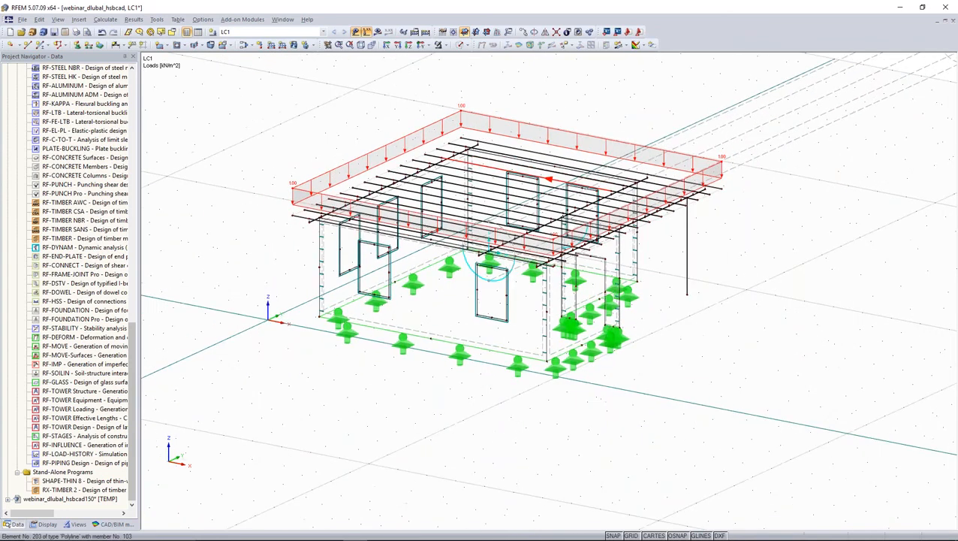
ctrl+middle_drag(475, 163, 518, 164)
click(214, 32)
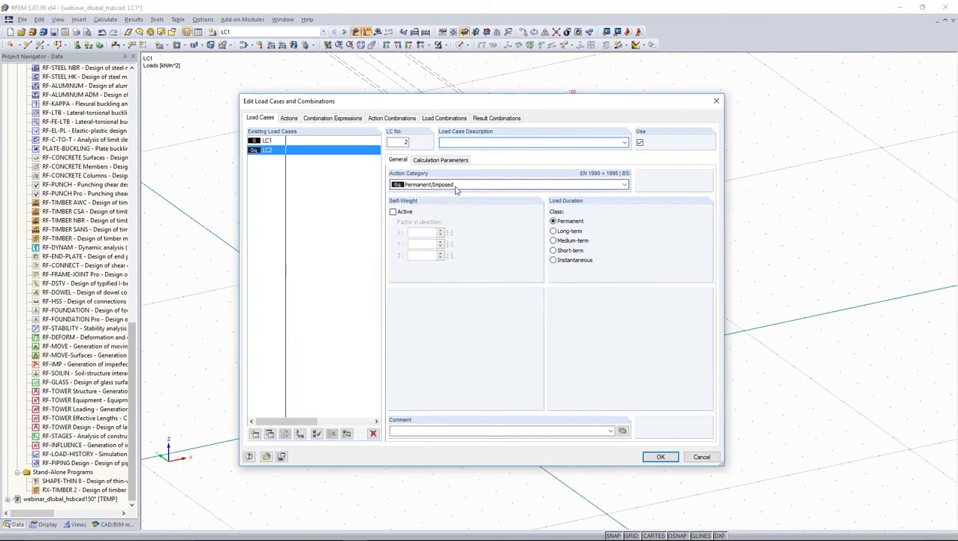
click(451, 184)
click(453, 284)
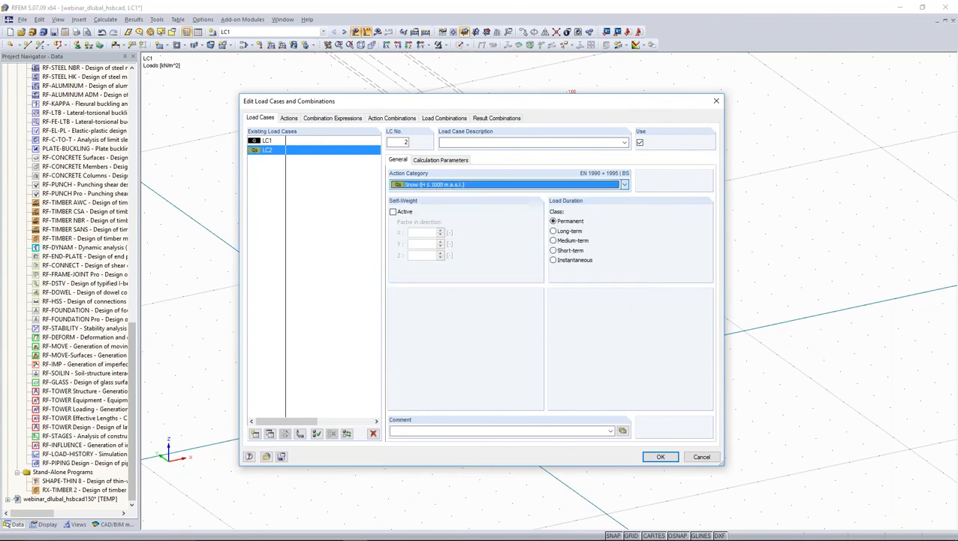
click(660, 457)
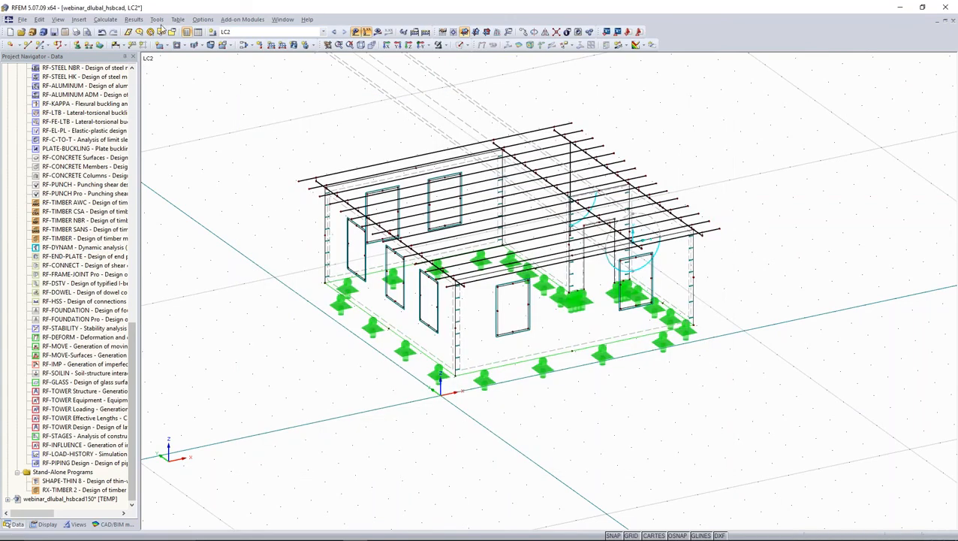
click(156, 19)
mouse_move(252, 207)
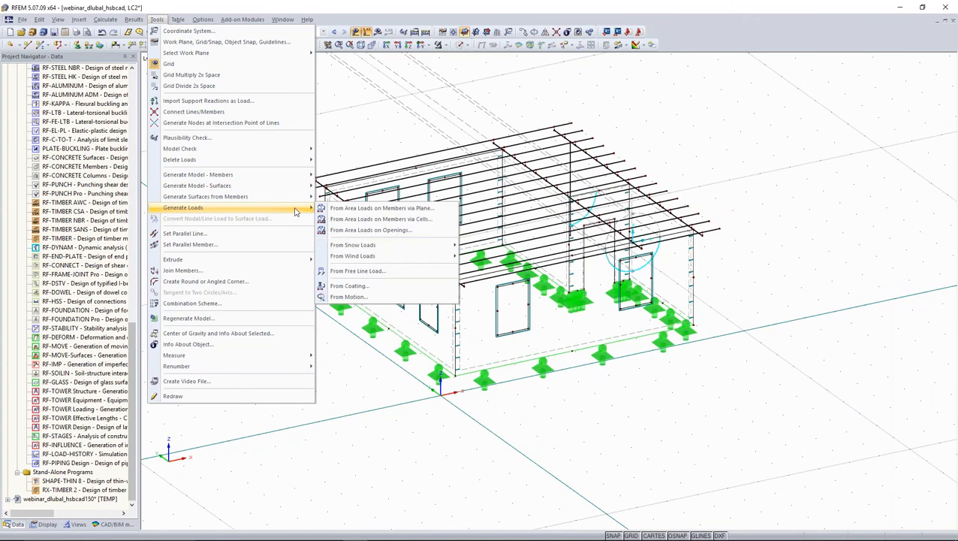
mouse_move(390, 244)
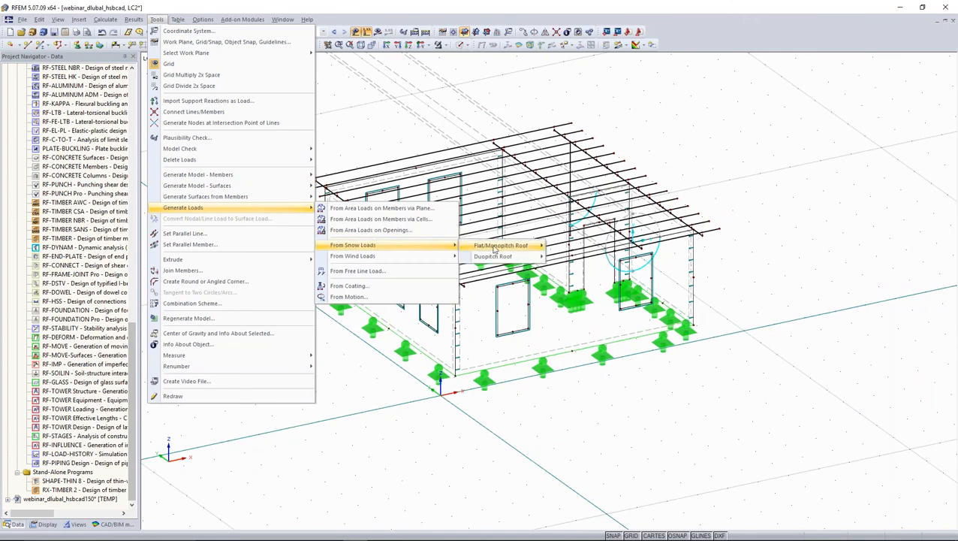
mouse_move(535, 247)
click(569, 246)
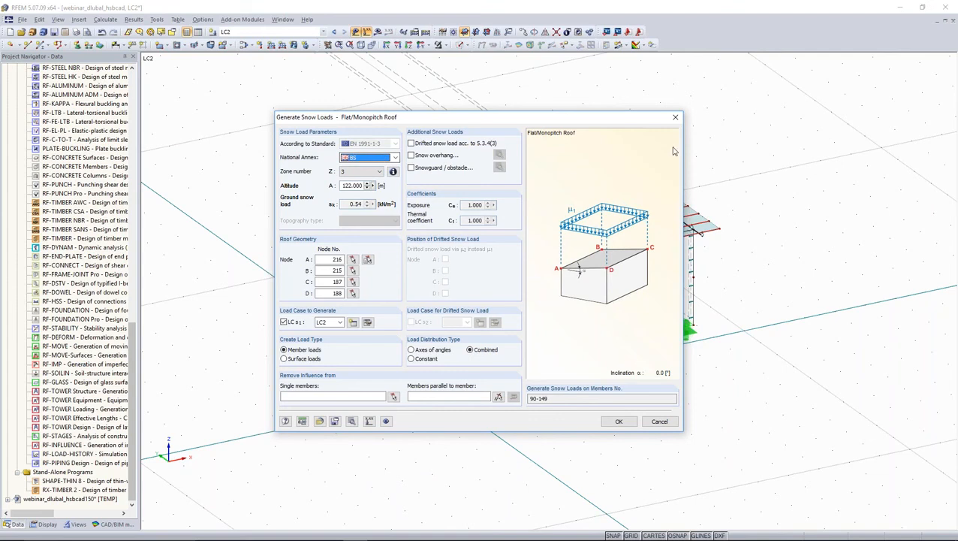
click(676, 120)
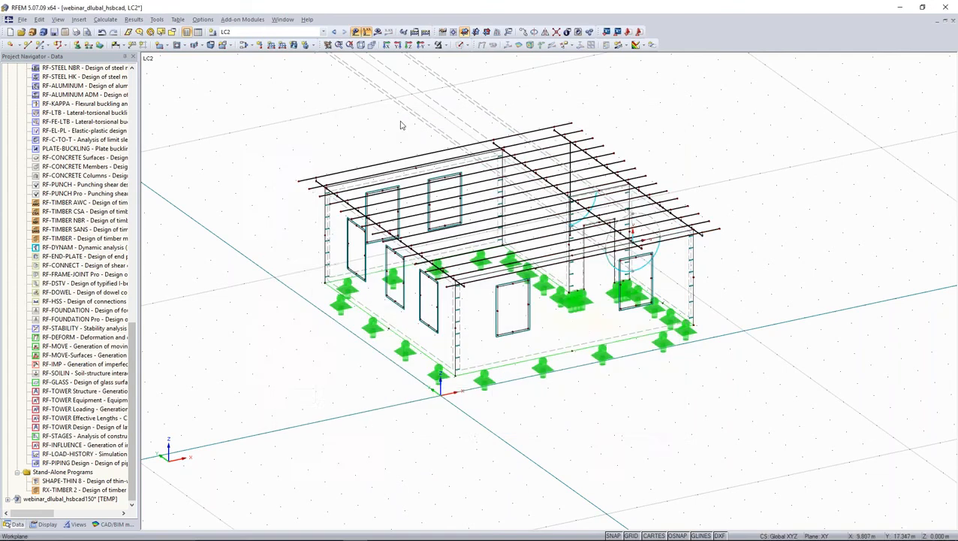
Start generating EN 1991-1-3 snow loads for a flat/monopitch roof and review the list of available national annexes.
click(157, 19)
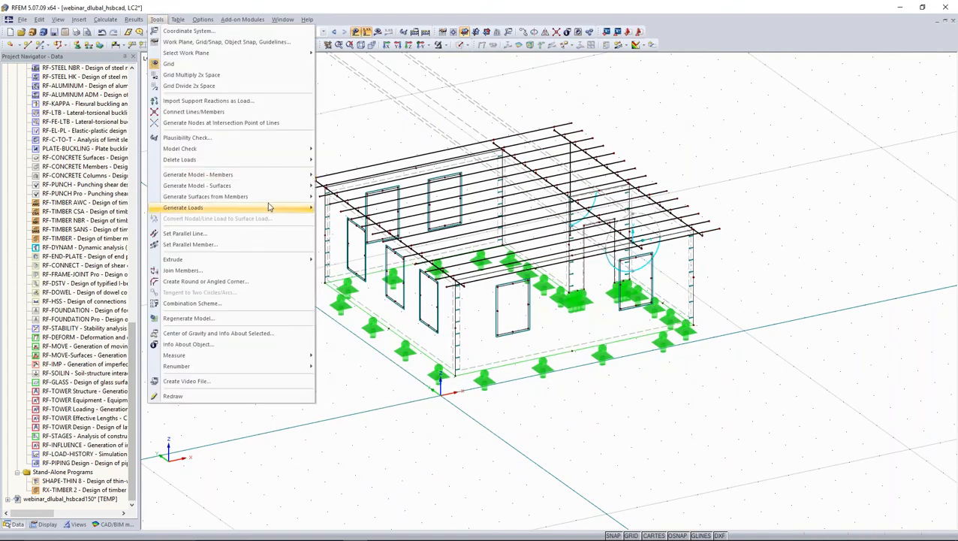
mouse_move(295, 207)
mouse_move(440, 247)
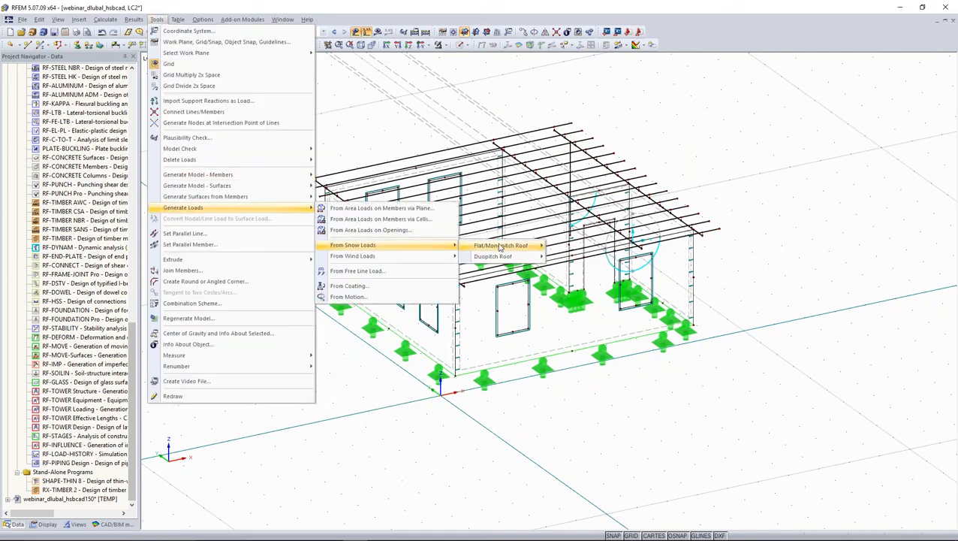
mouse_move(503, 247)
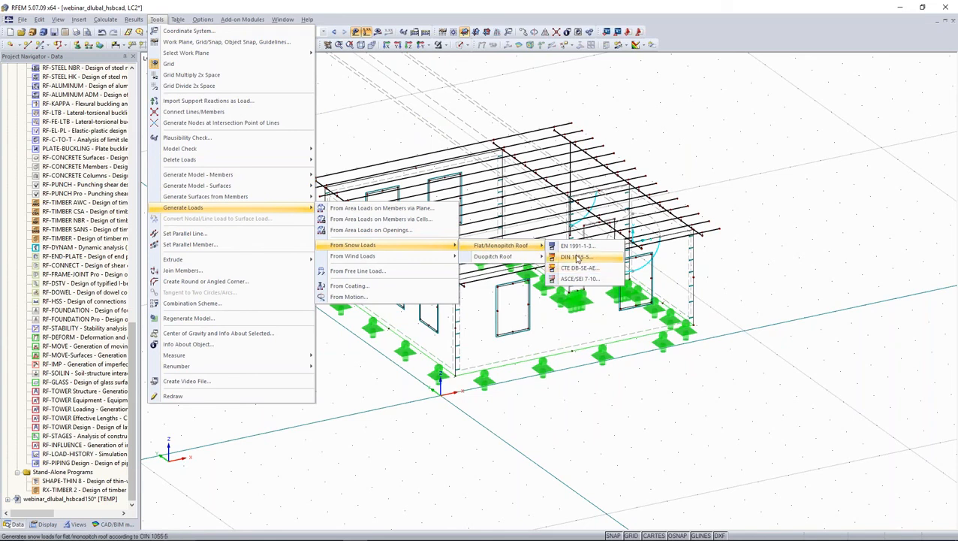
click(577, 258)
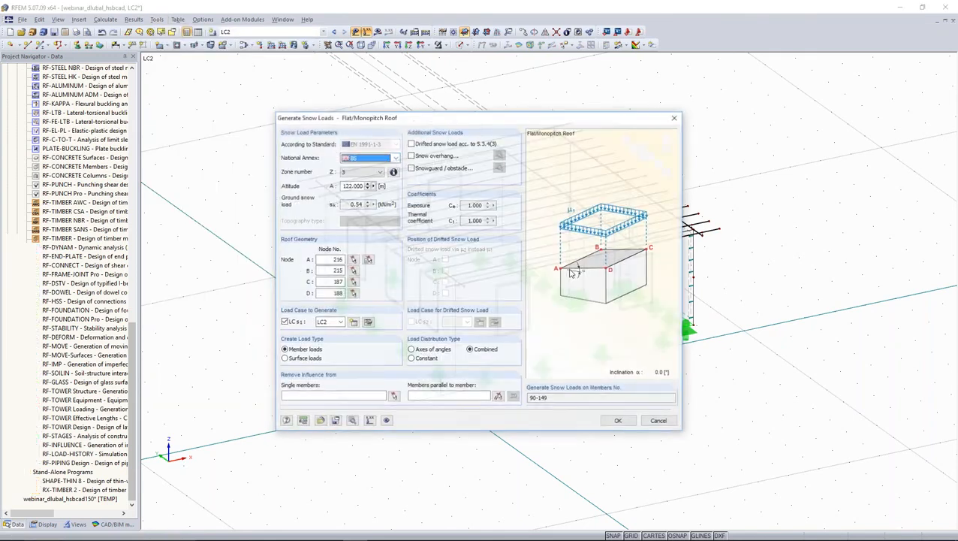
click(395, 158)
scroll(390, 214, up, 1)
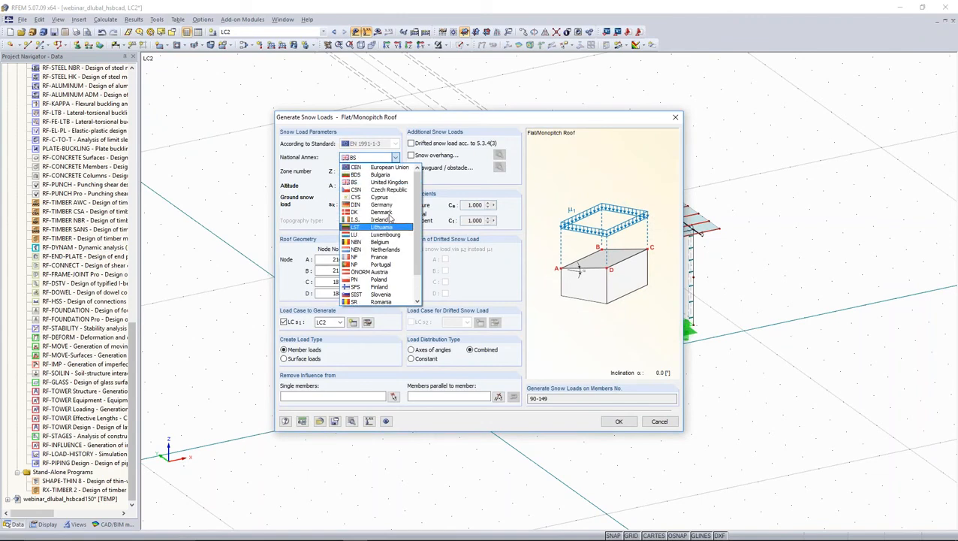
click(475, 121)
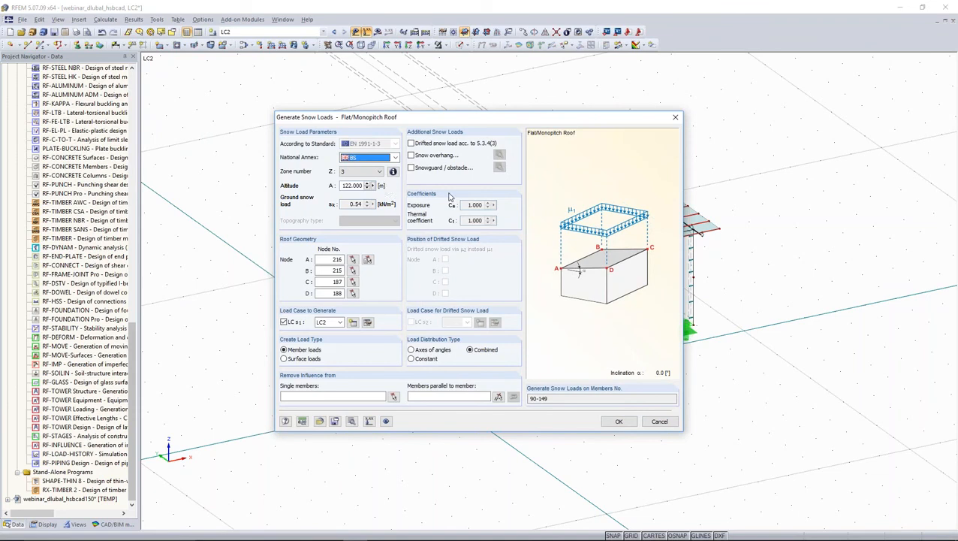
Choose snow load zone 3 from the United Kingdom snow zone map, using the region near Cambridge.
click(393, 171)
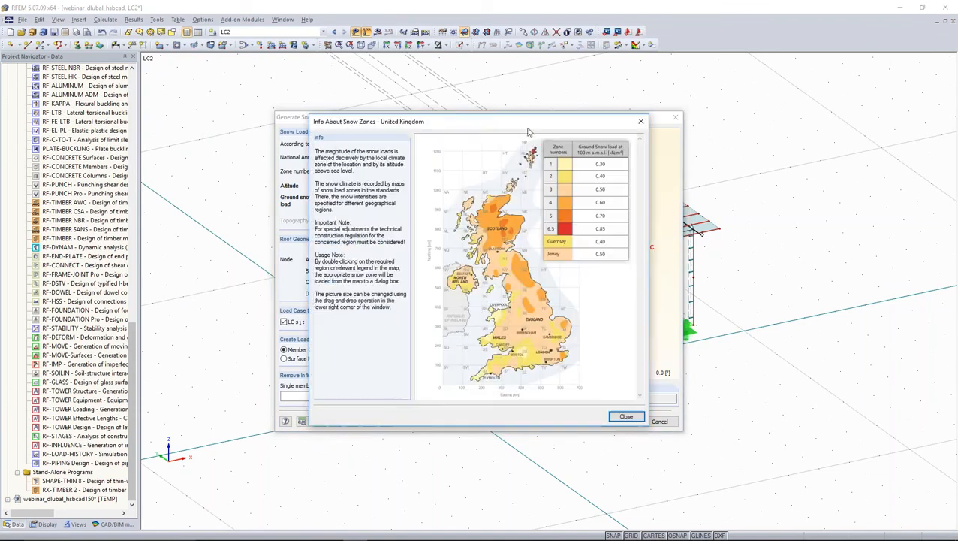
drag(529, 121, 550, 66)
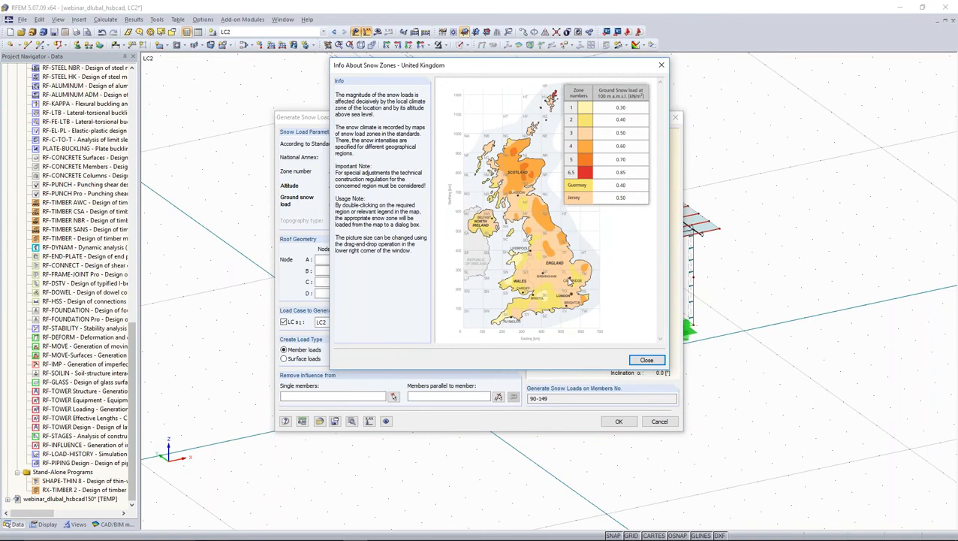
double_click(569, 281)
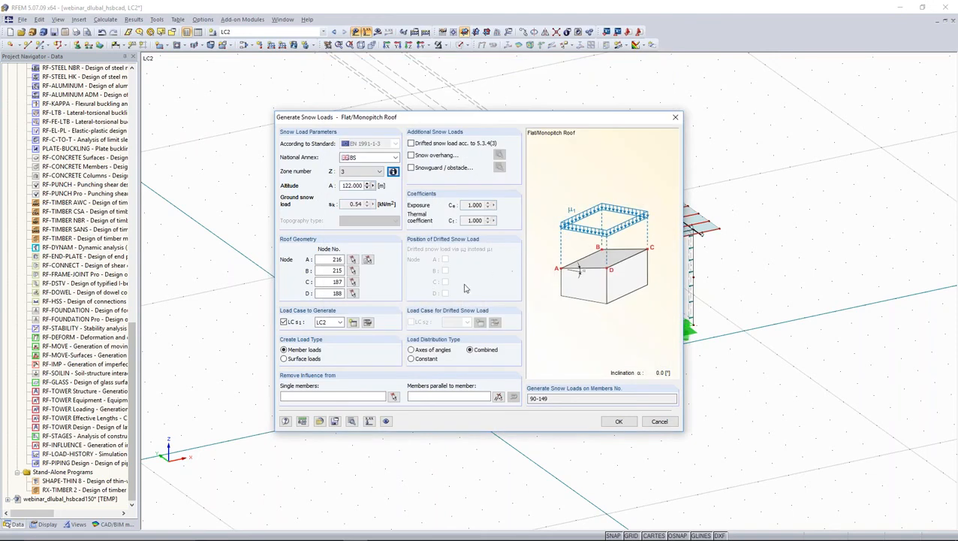
Generate the snow load on the roof in LC2 as member loads with combined distribution, and accept the generation summary.
drag(323, 260, 406, 259)
drag(482, 118, 811, 83)
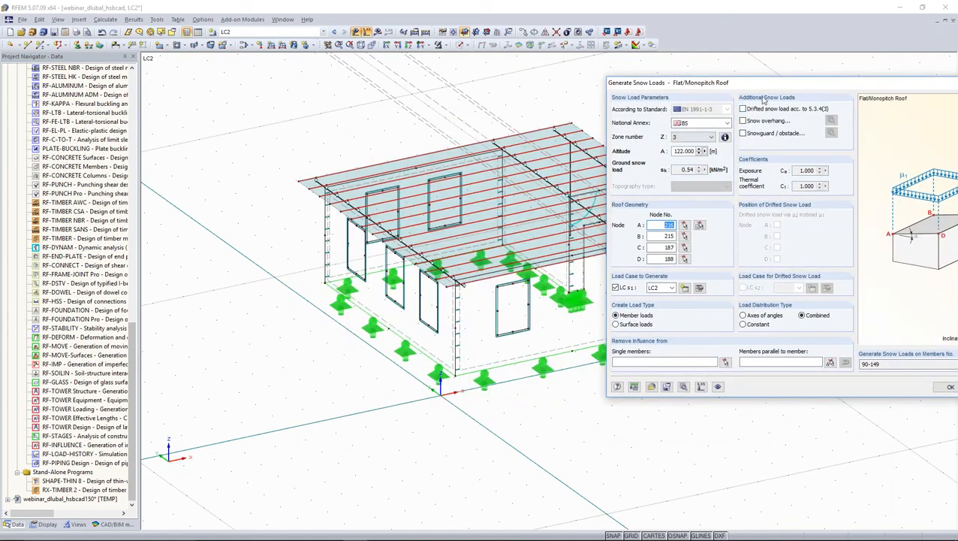
drag(748, 84, 431, 54)
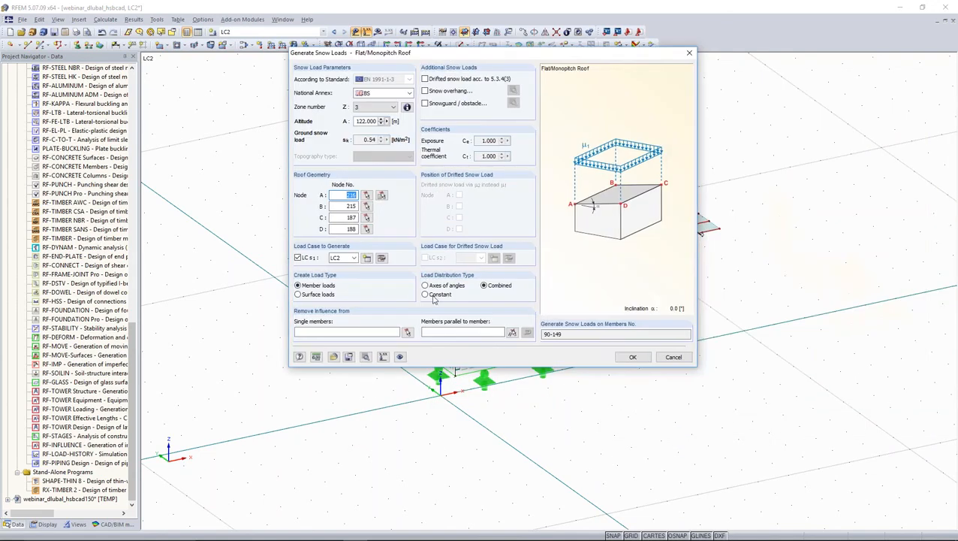
click(632, 357)
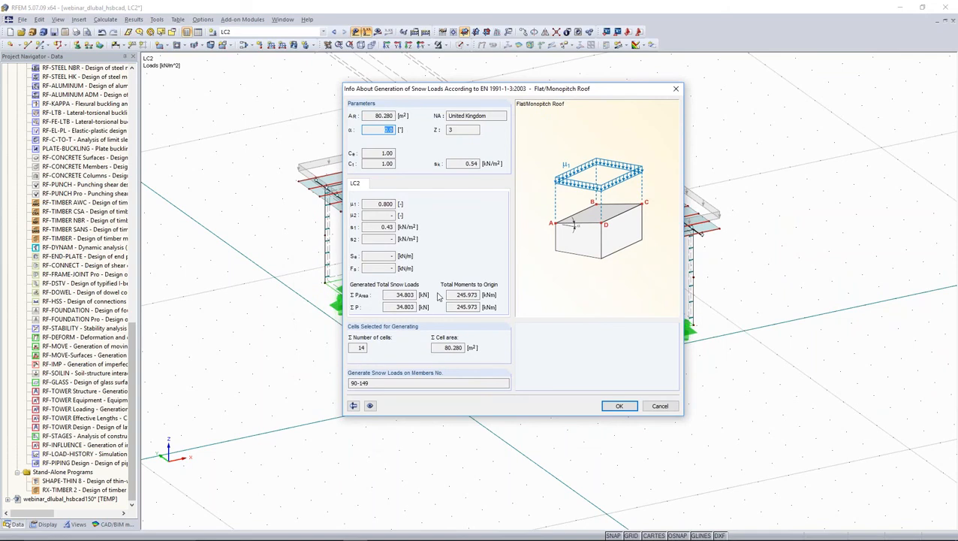
click(385, 204)
click(617, 407)
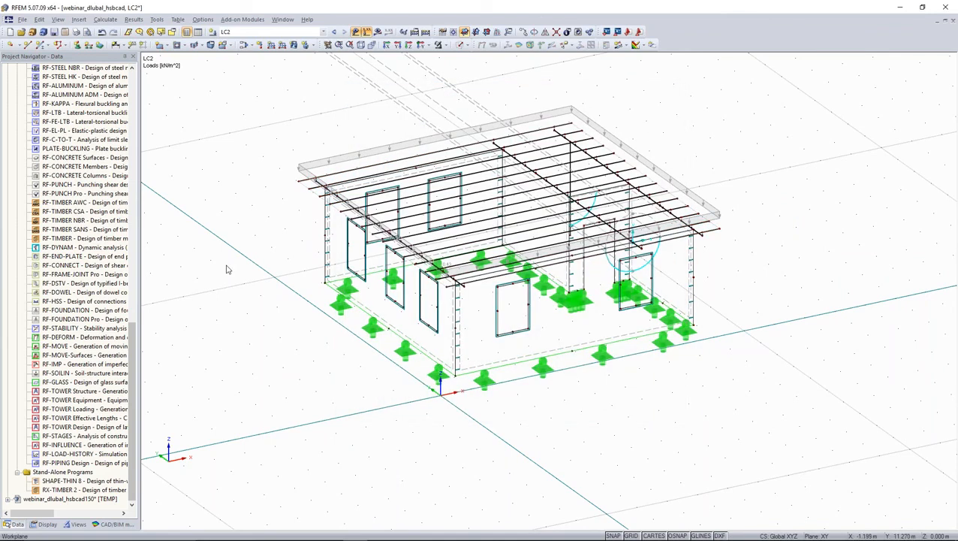
Create load case LC3 with the action category Wind.
click(213, 33)
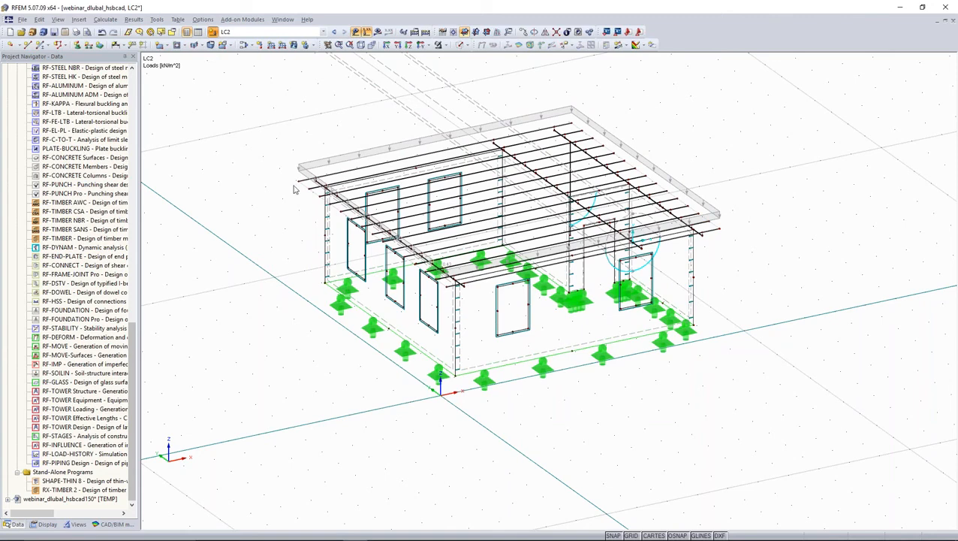
click(443, 185)
click(449, 291)
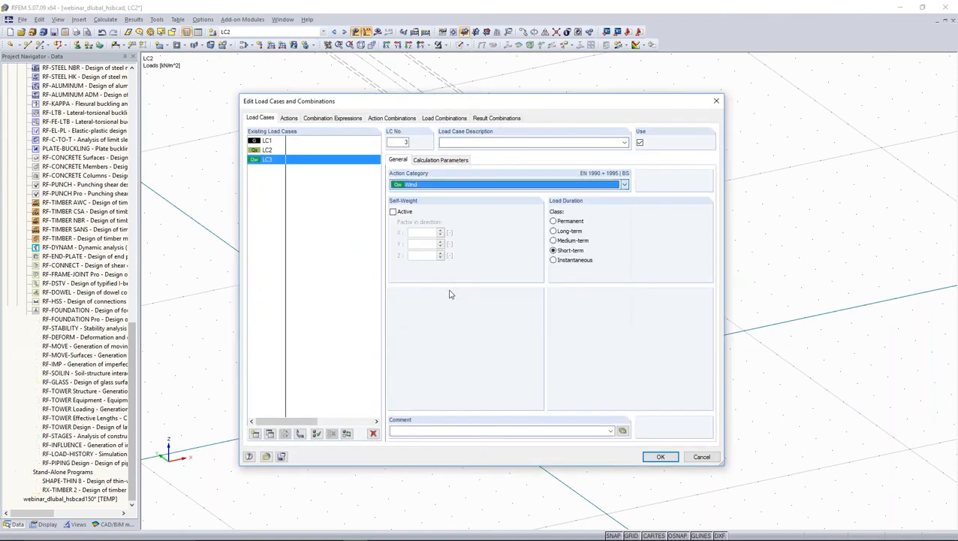
drag(434, 107, 700, 77)
click(925, 427)
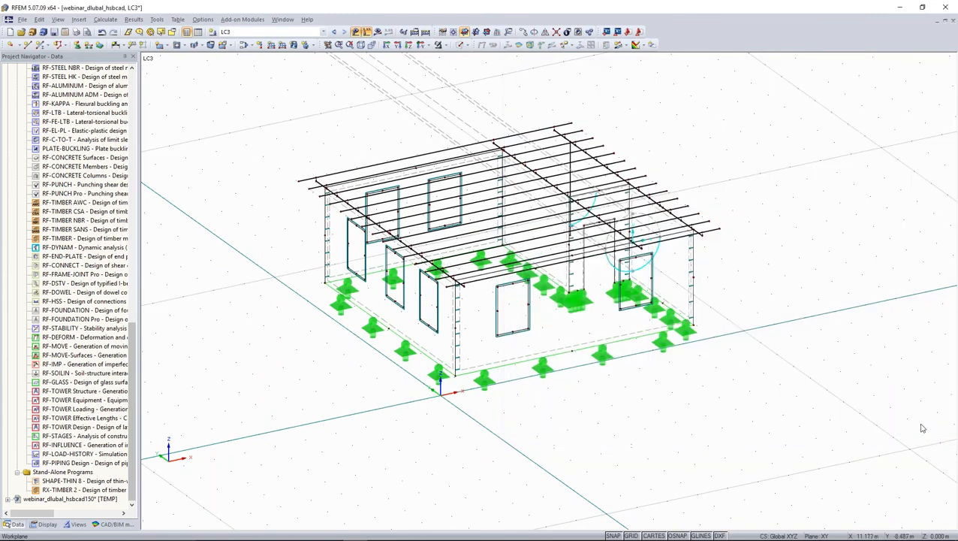
Start generating EN 1991-1-4 wind loads for vertical walls and view the wind zone map of Germany.
click(156, 19)
mouse_move(248, 209)
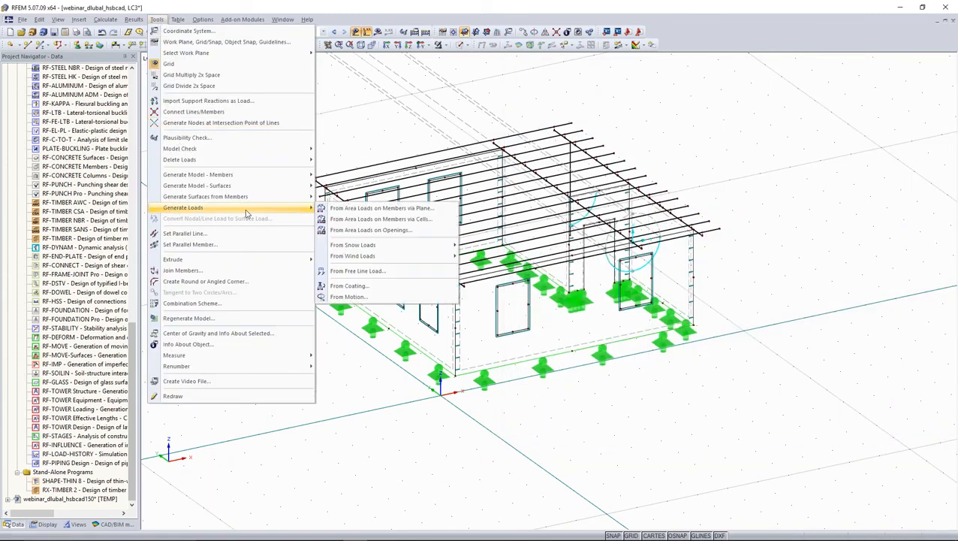
mouse_move(433, 262)
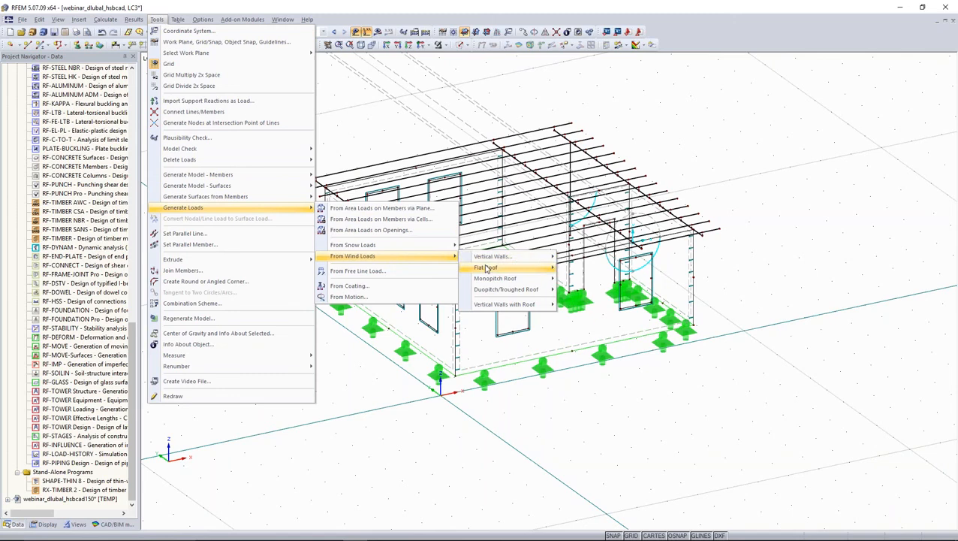
mouse_move(518, 259)
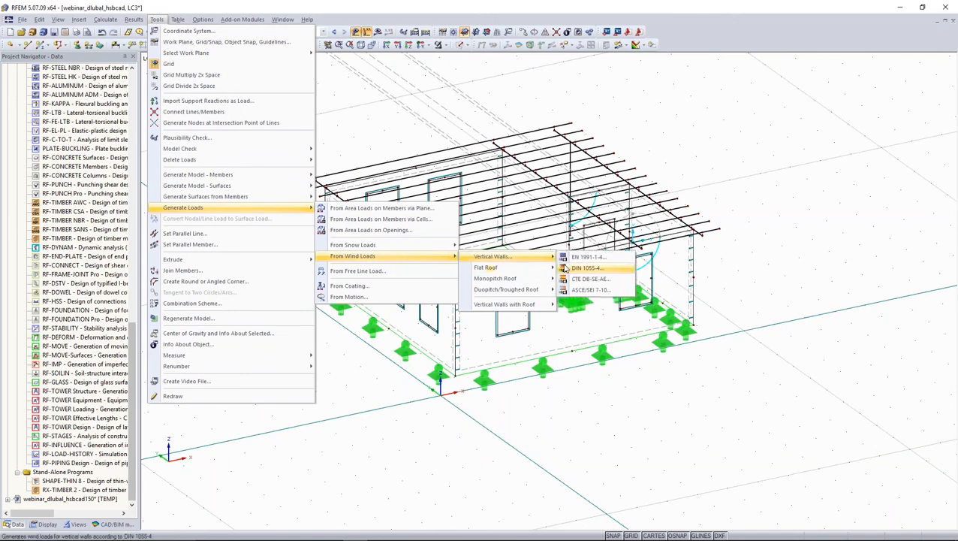
click(582, 258)
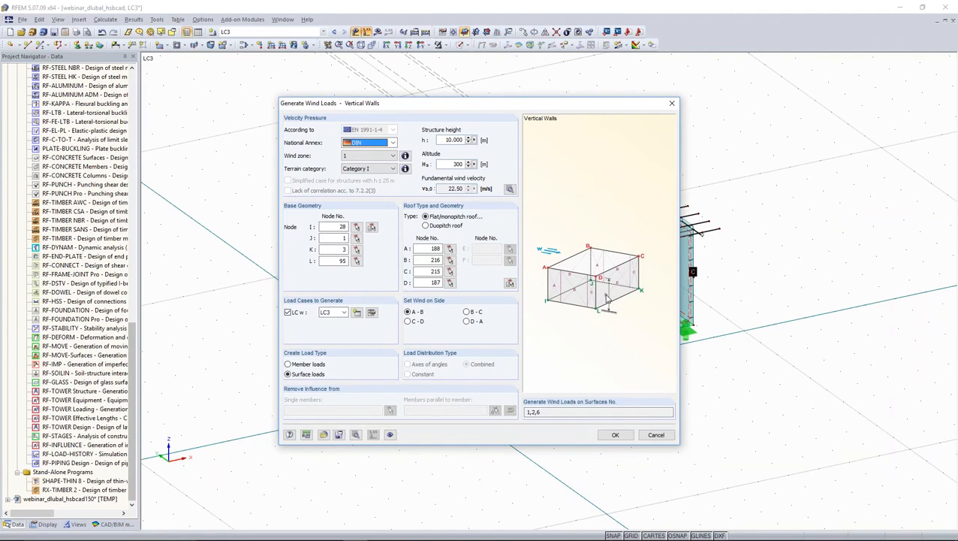
click(405, 156)
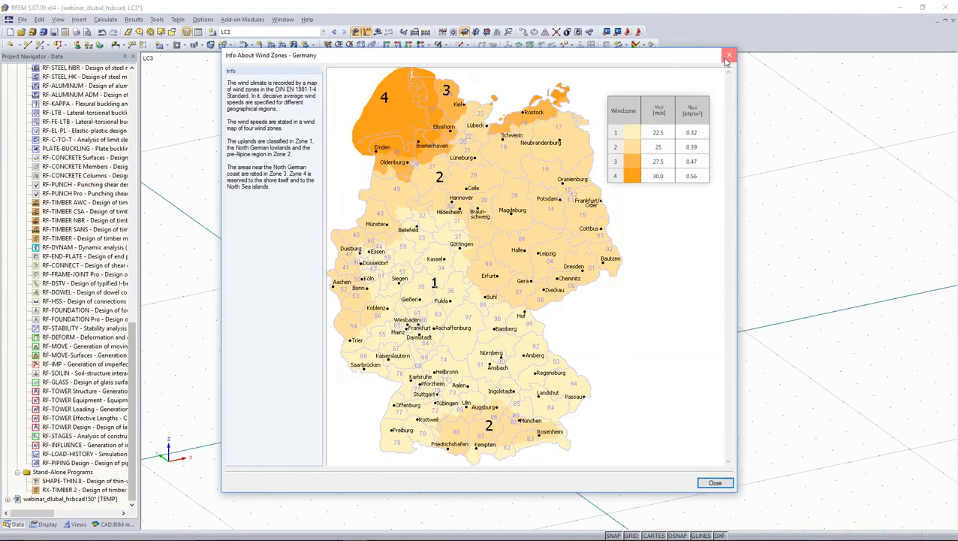
click(728, 55)
Set the national annex to BS (United Kingdom) and choose wind zone 22.0 from its wind zone map.
click(367, 143)
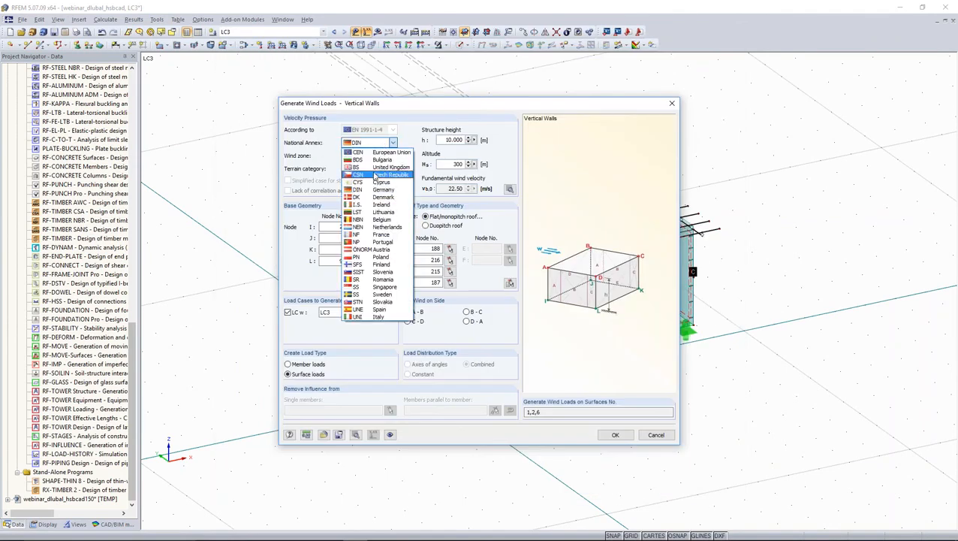
click(376, 171)
click(404, 155)
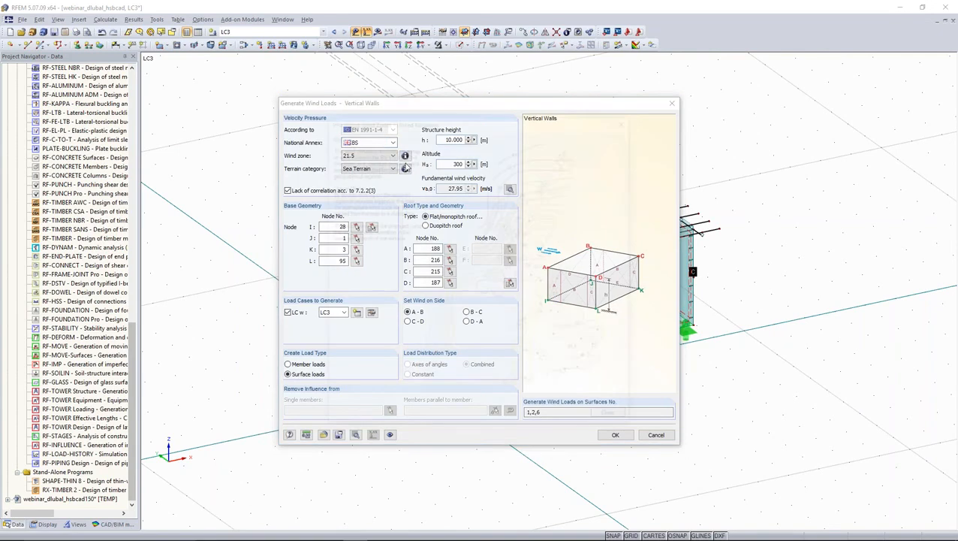
double_click(576, 342)
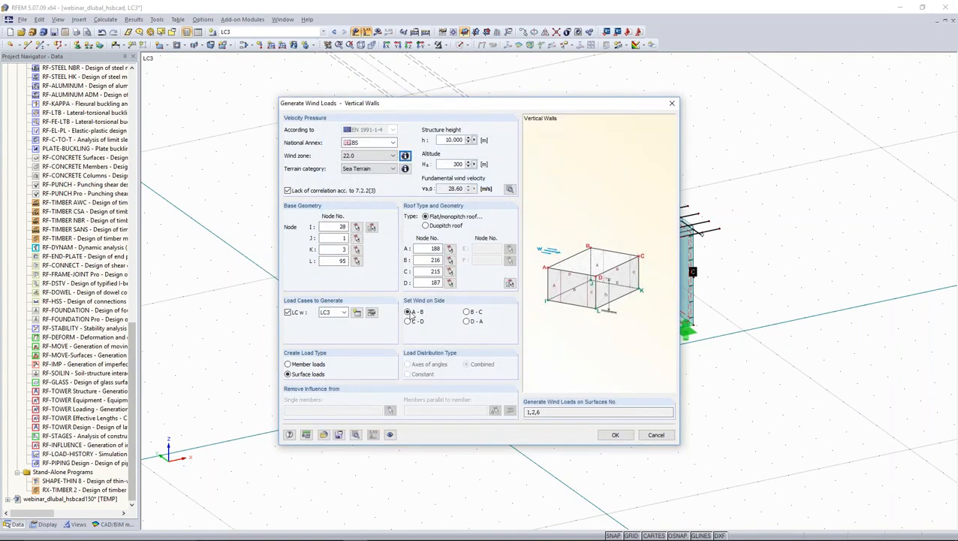
Define the base boundary for the wind loads by picking the building's four ground-level corner nodes 28, 1, 3 and 95.
click(372, 226)
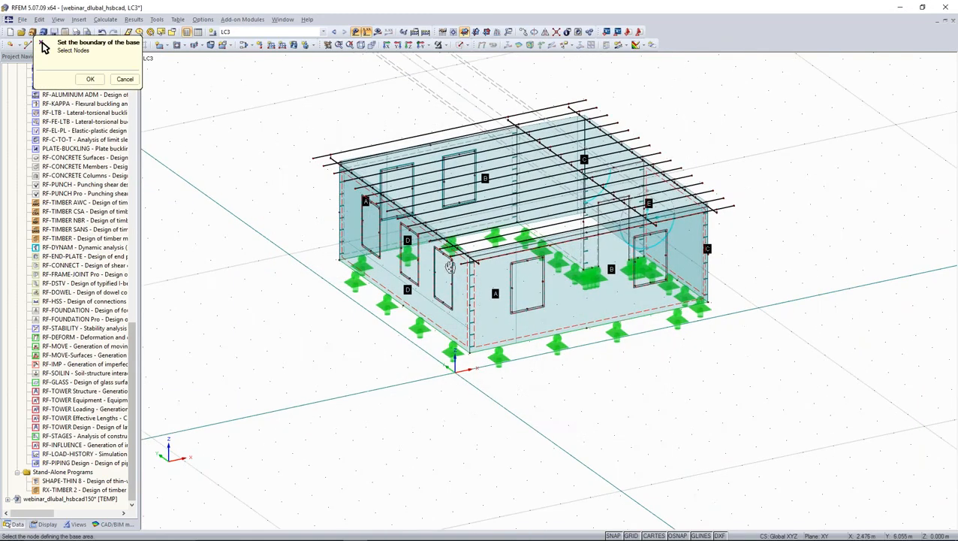
ctrl+middle_drag(450, 267, 348, 288)
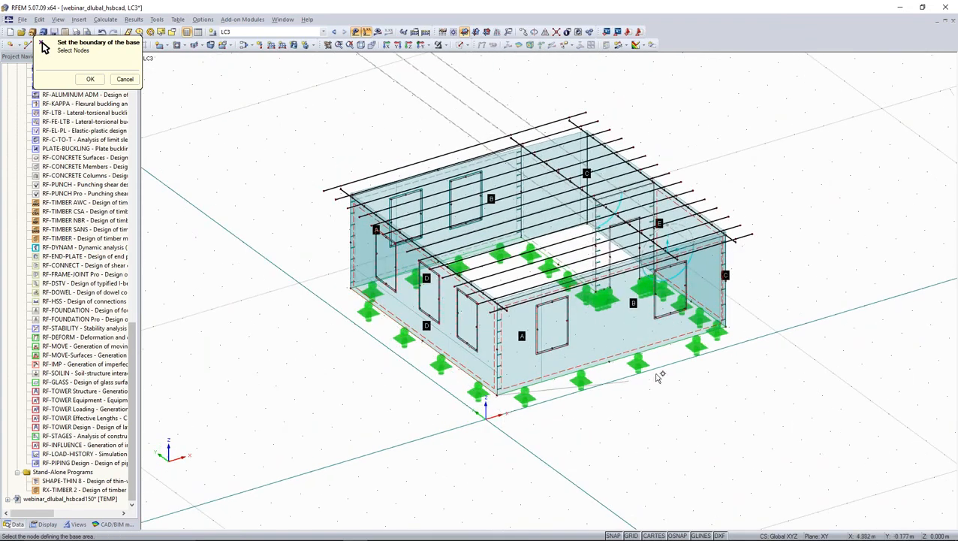
click(725, 326)
ctrl+middle_drag(742, 334, 524, 423)
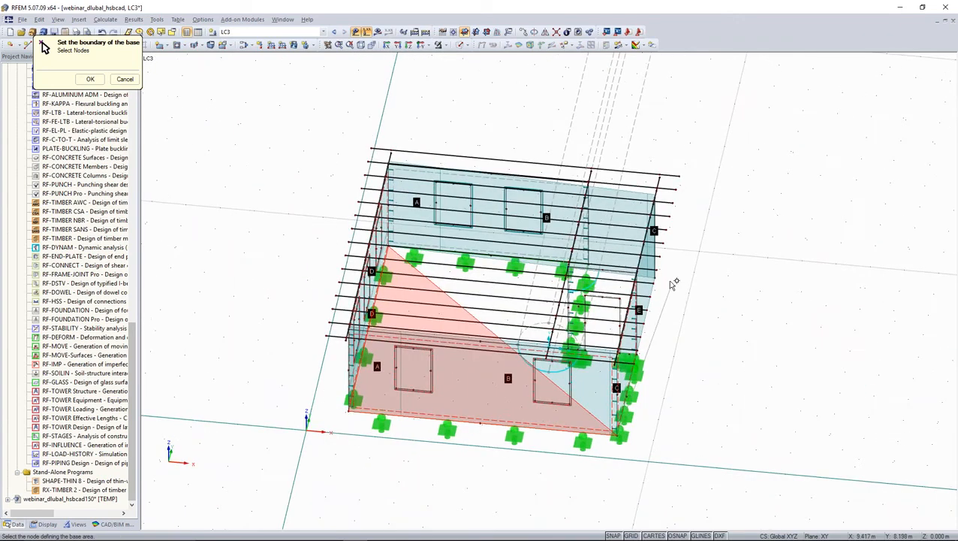
click(90, 79)
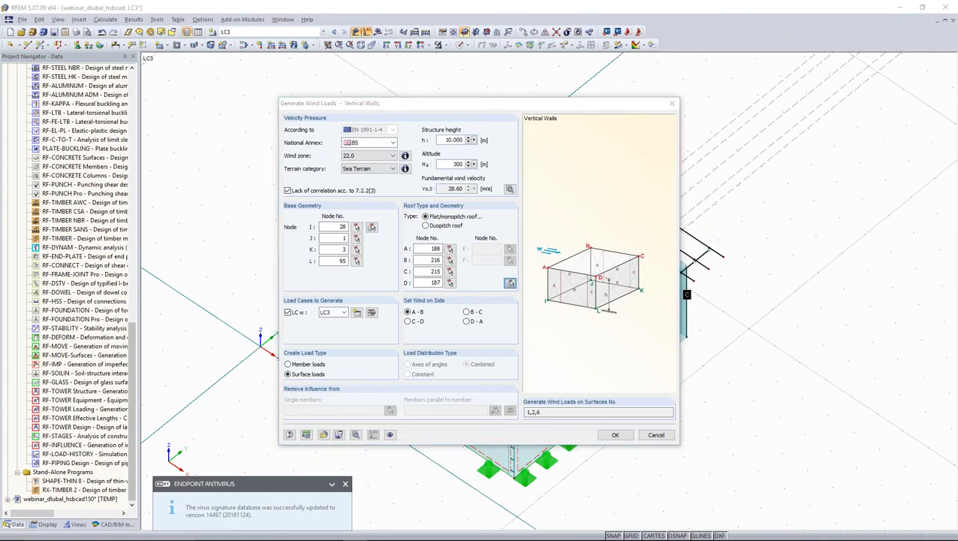
Define the roof boundary for the wind loads by picking the flat roof's corner nodes 188, 216, 215 and 187.
click(510, 282)
middle_drag(486, 308, 631, 364)
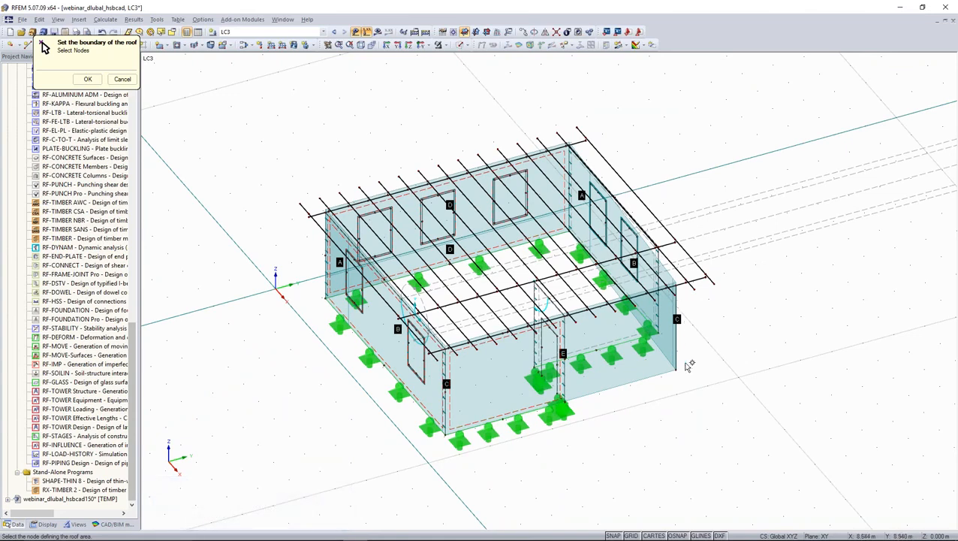
ctrl+middle_drag(600, 304, 356, 290)
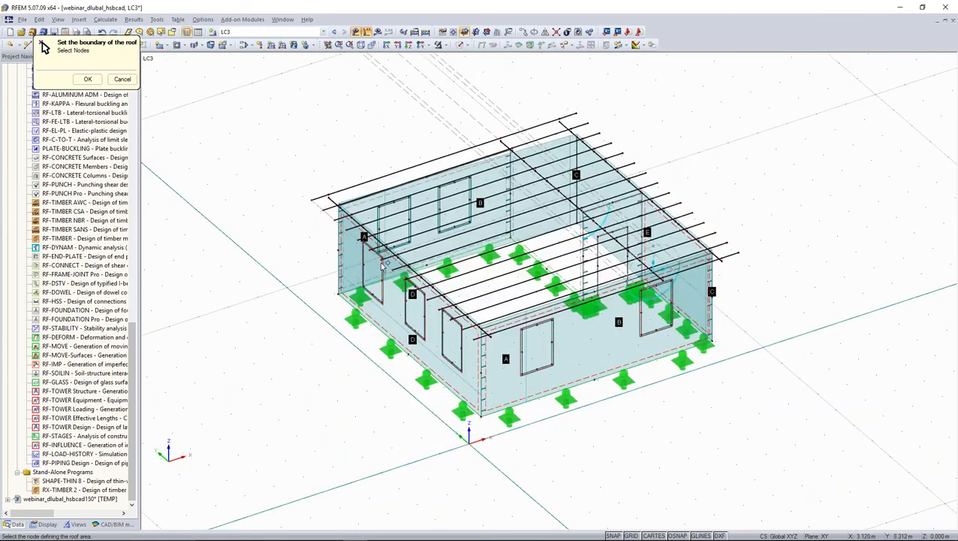
scroll(321, 194, up, 1)
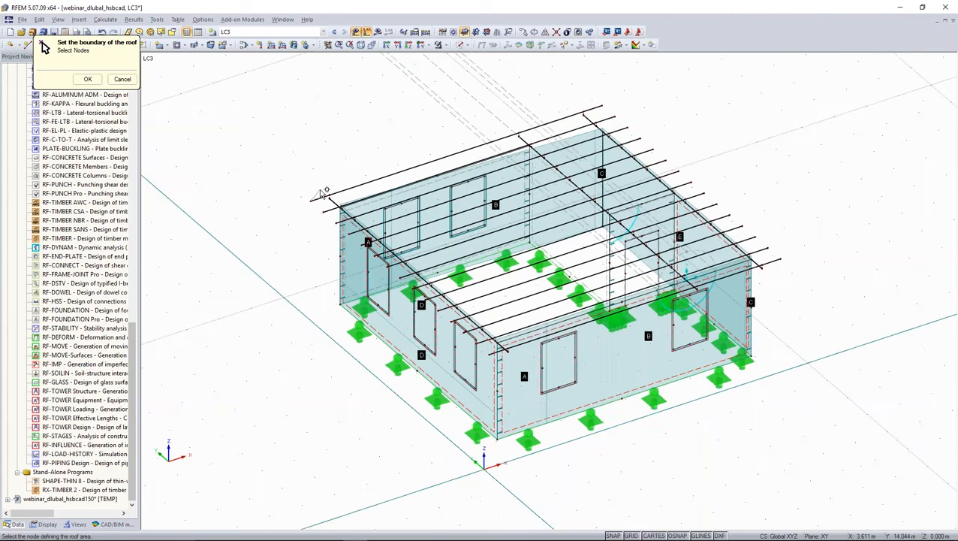
scroll(322, 193, up, 1)
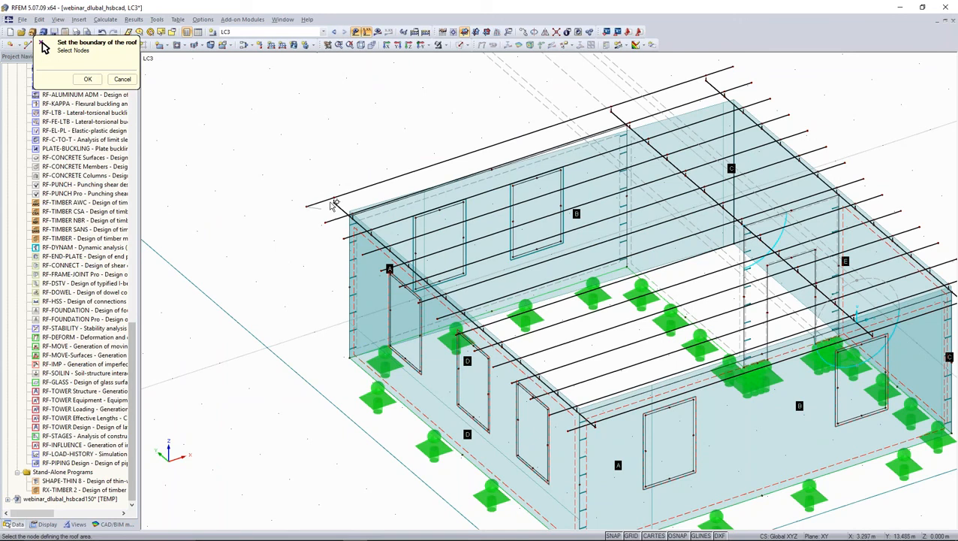
scroll(453, 317, down, 1)
ctrl+middle_drag(453, 317, 444, 361)
click(444, 312)
click(901, 302)
middle_drag(883, 329, 773, 387)
click(821, 138)
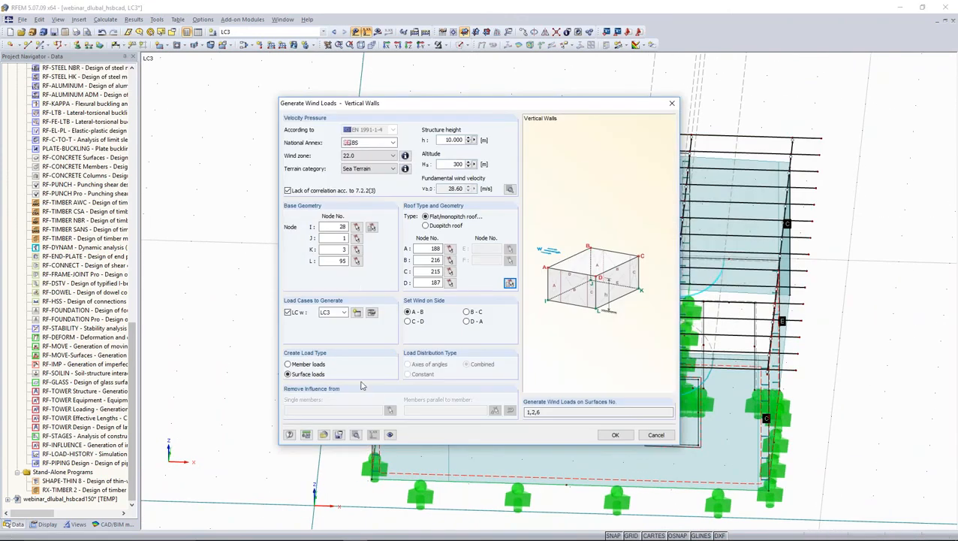
Generate the wind as surface loads on the walls in LC3 with wind on side A-B, and inspect them on the model.
click(614, 434)
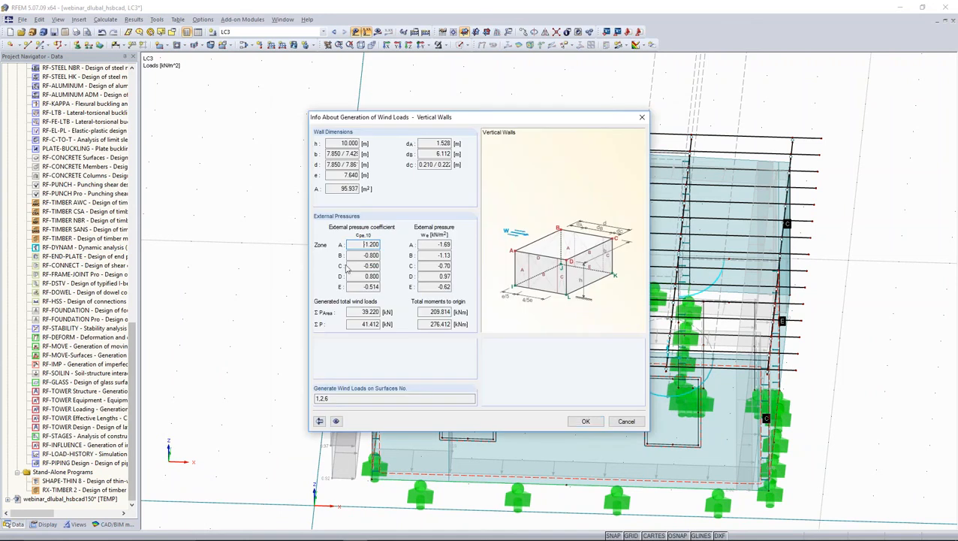
click(585, 421)
middle_drag(560, 412, 574, 365)
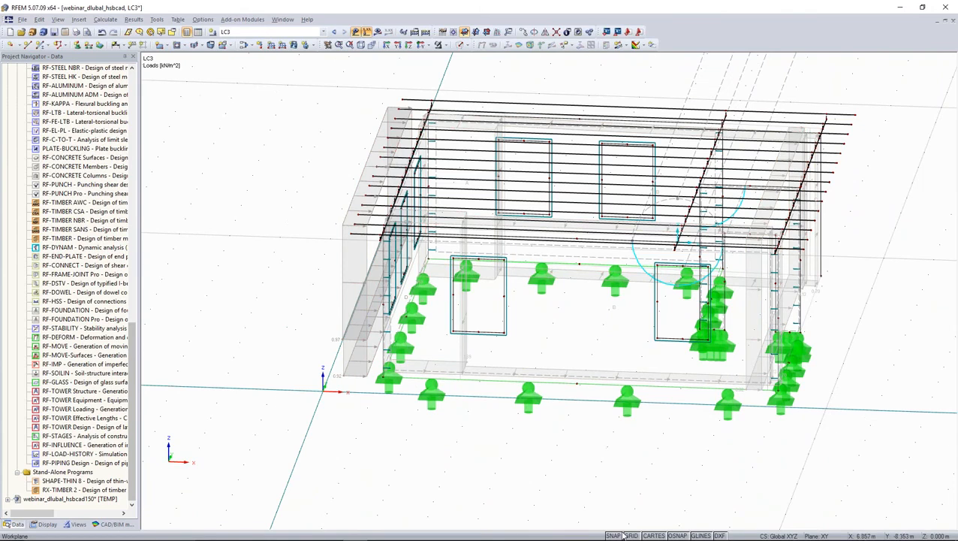
ctrl+middle_drag(620, 479, 564, 491)
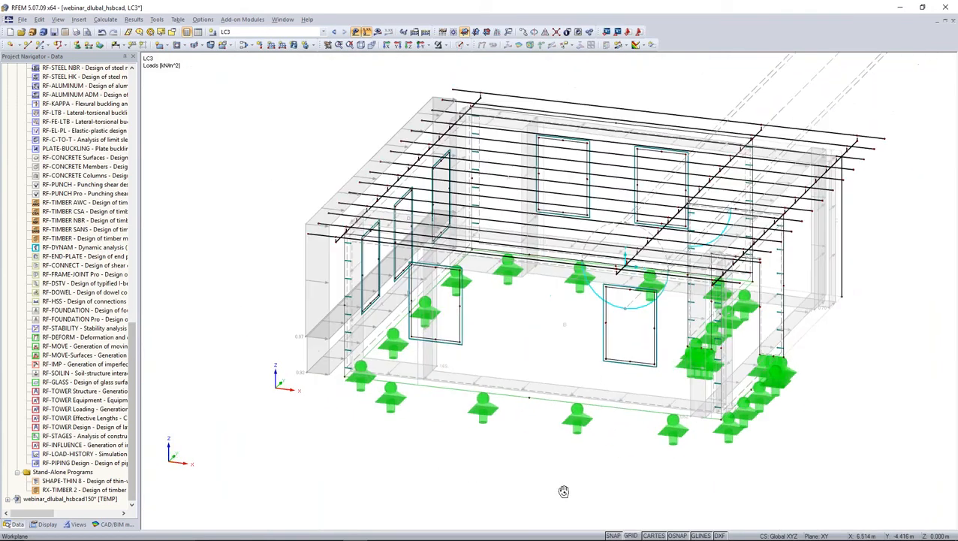
Delete the two SLS combination expressions CE2 and CE3 from the load cases and combinations, keeping only ULS.
scroll(133, 339, up, 5)
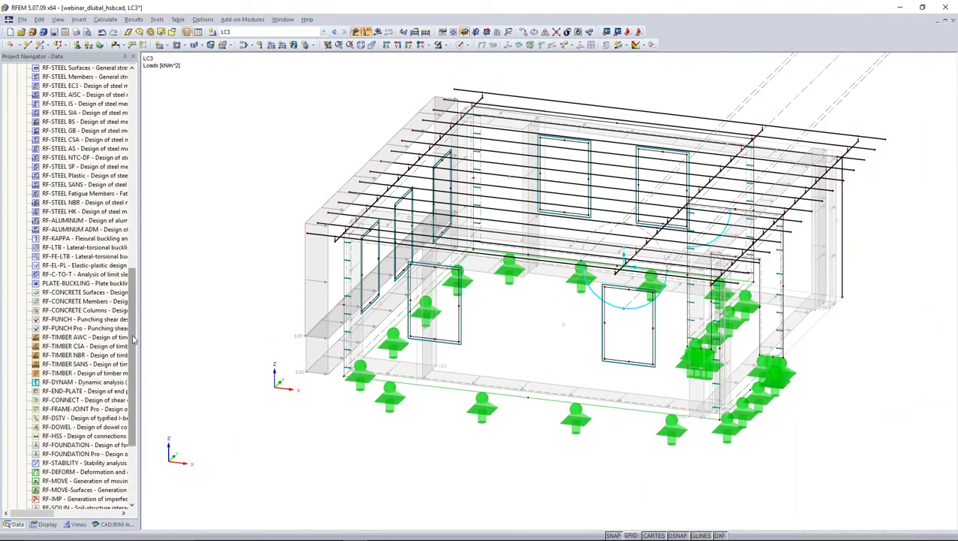
drag(133, 336, 133, 216)
right_click(67, 184)
click(90, 195)
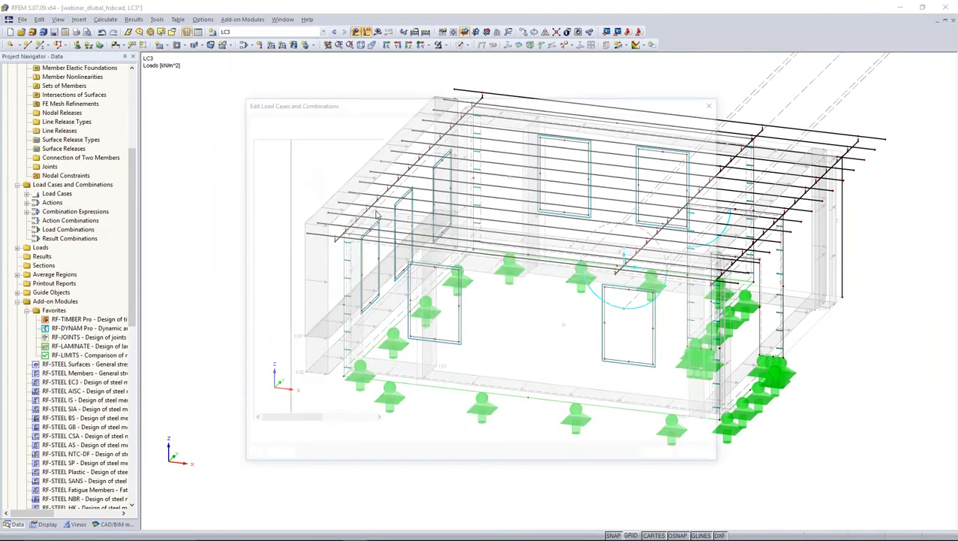
click(332, 117)
click(304, 150)
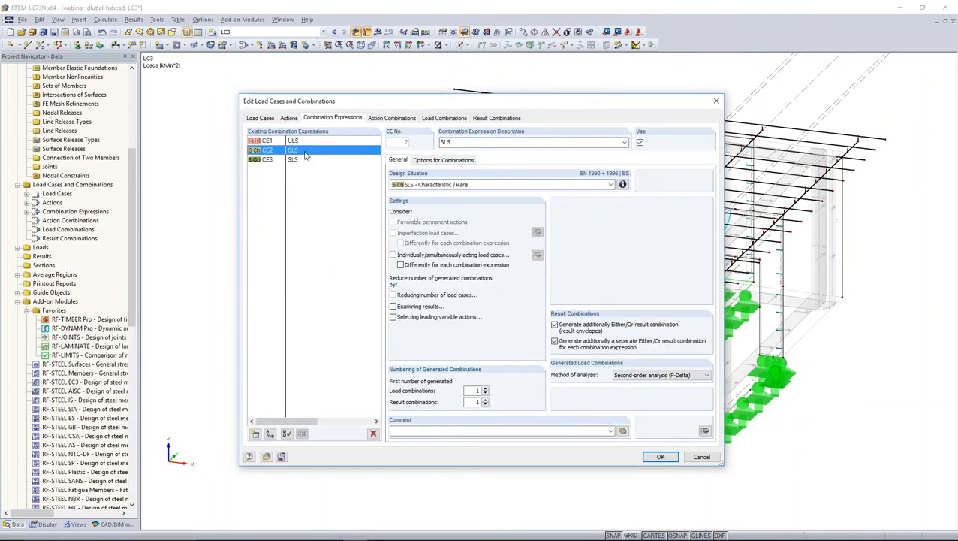
shift+click(301, 161)
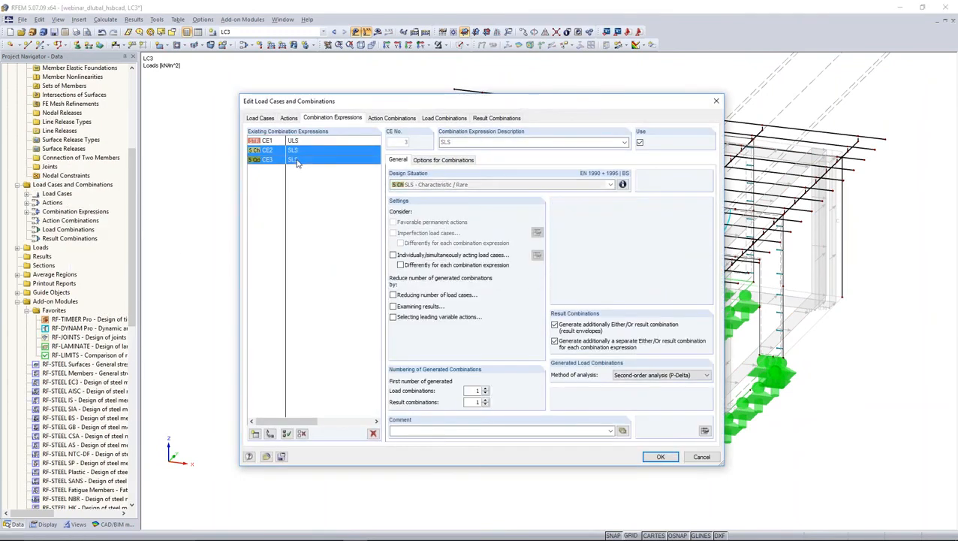
click(373, 433)
click(460, 298)
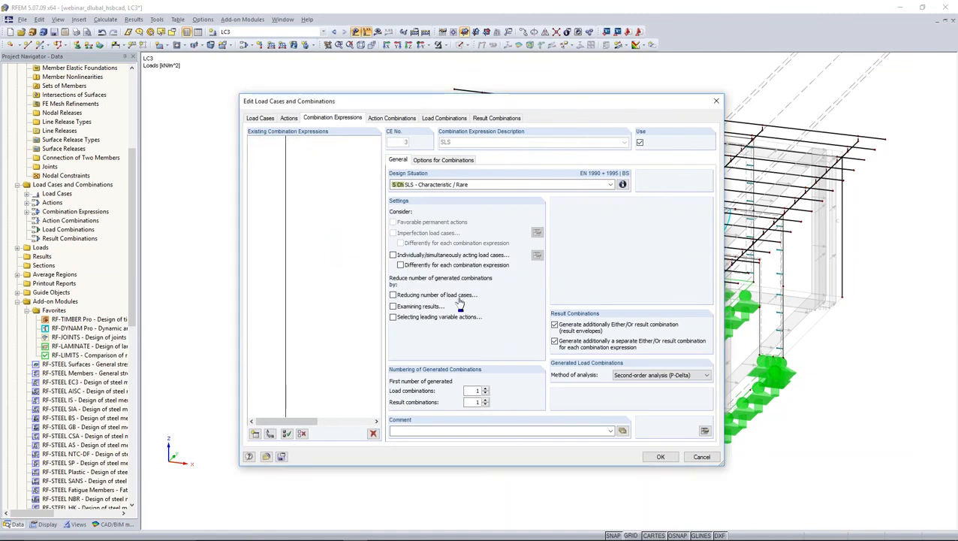
Set the ULS expression's method of analysis to geometrically linear analysis and generate the load combinations.
click(645, 375)
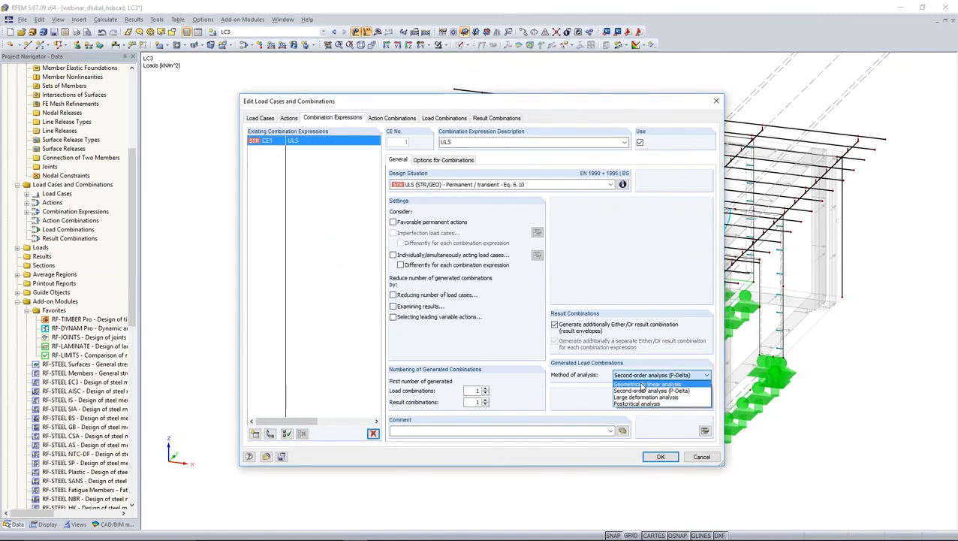
click(641, 384)
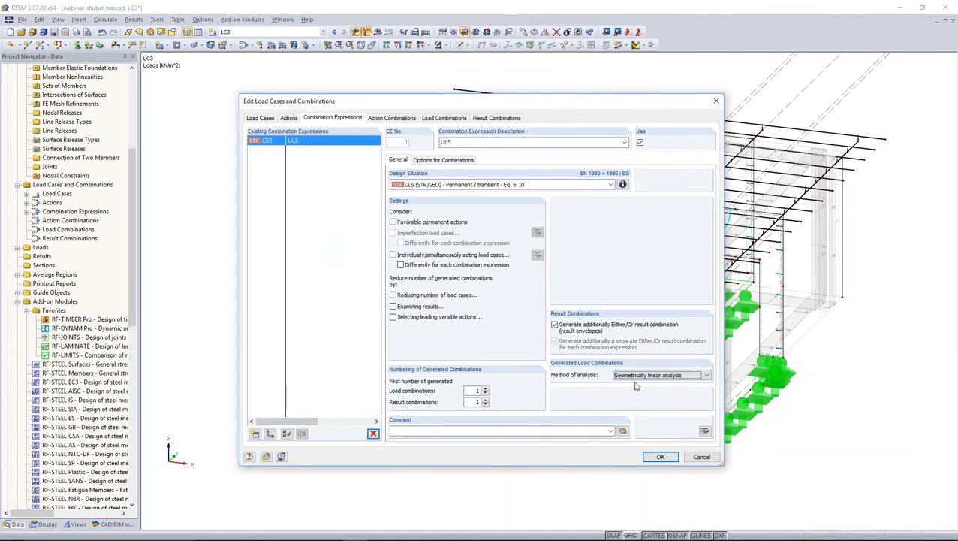
click(443, 118)
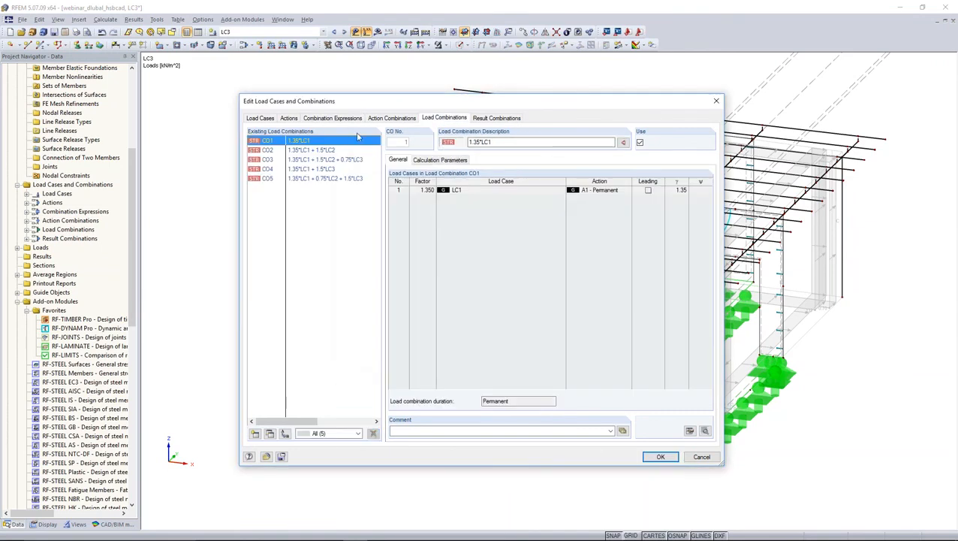
Accept the generated load combinations and open the RF-LAMINATE add-on module for designing laminate surfaces.
click(661, 457)
middle_drag(484, 336, 346, 382)
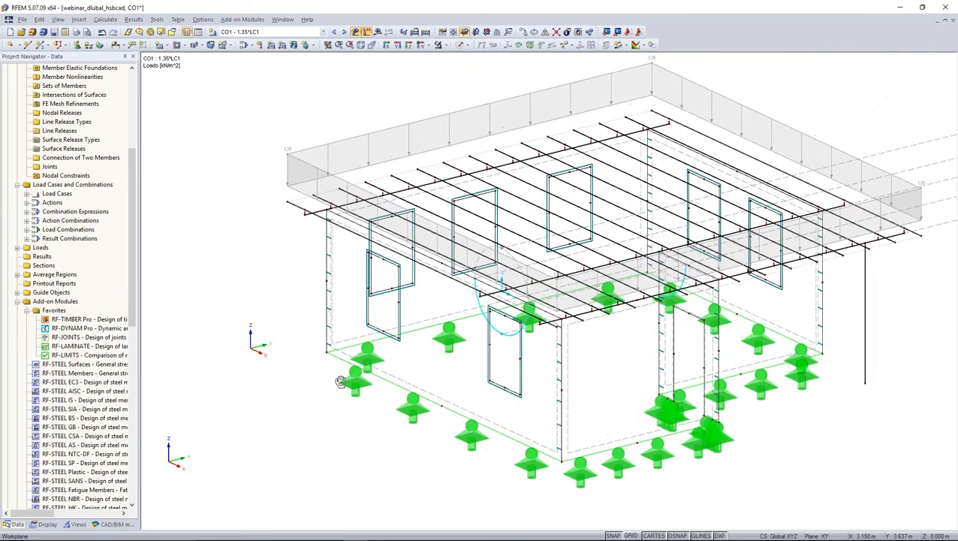
click(244, 22)
mouse_move(269, 156)
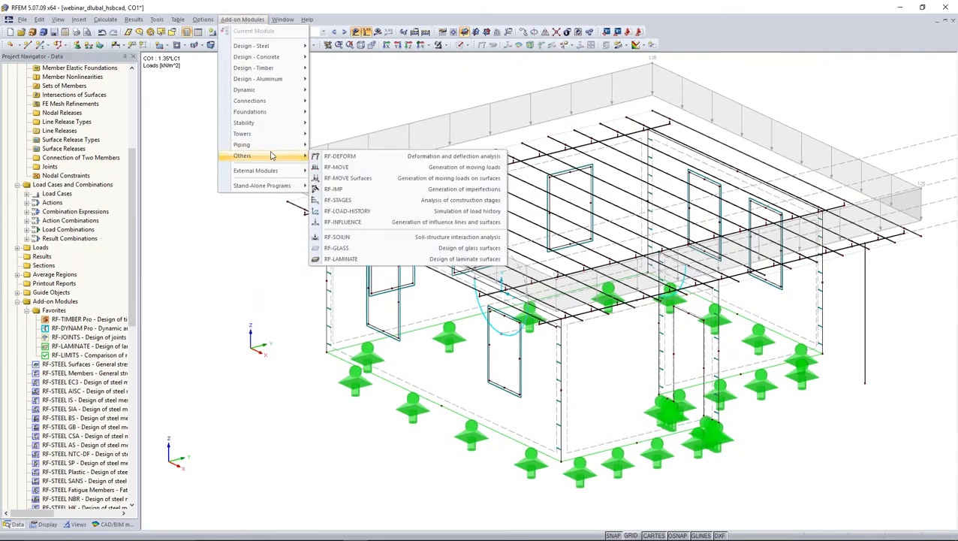
click(337, 261)
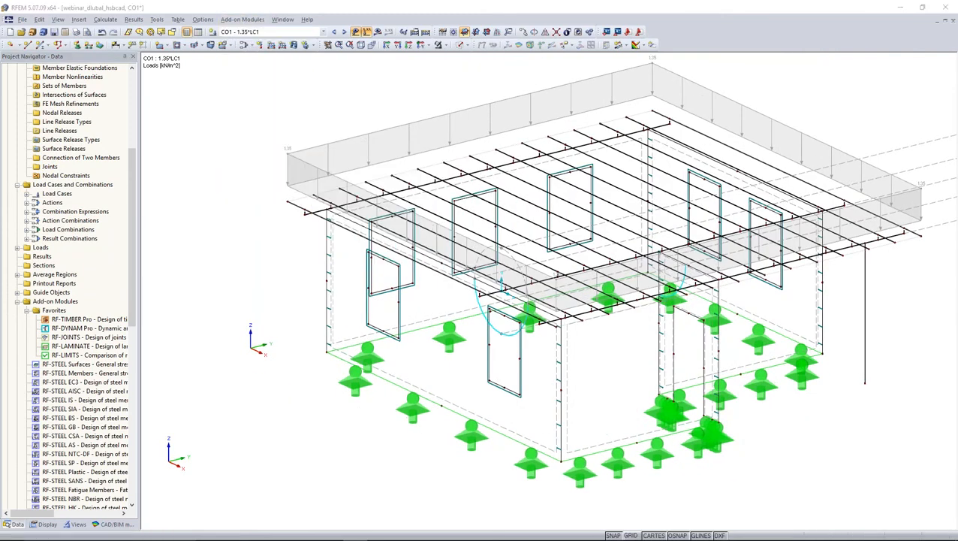
drag(523, 87, 592, 48)
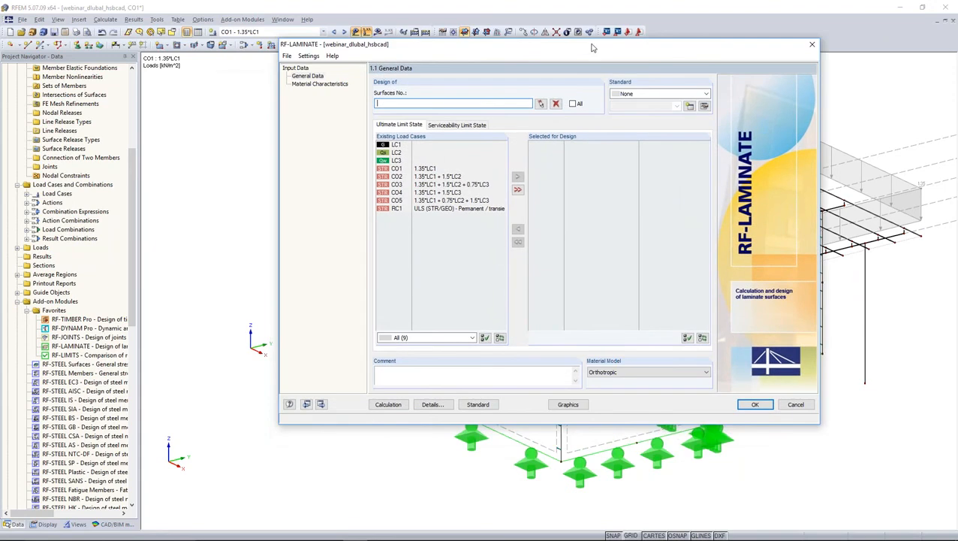
Set the laminate design to all surfaces, standard EN 1995-1-1:2004-11 with the BS annex, and result combination RC1 for the ultimate limit state.
click(572, 104)
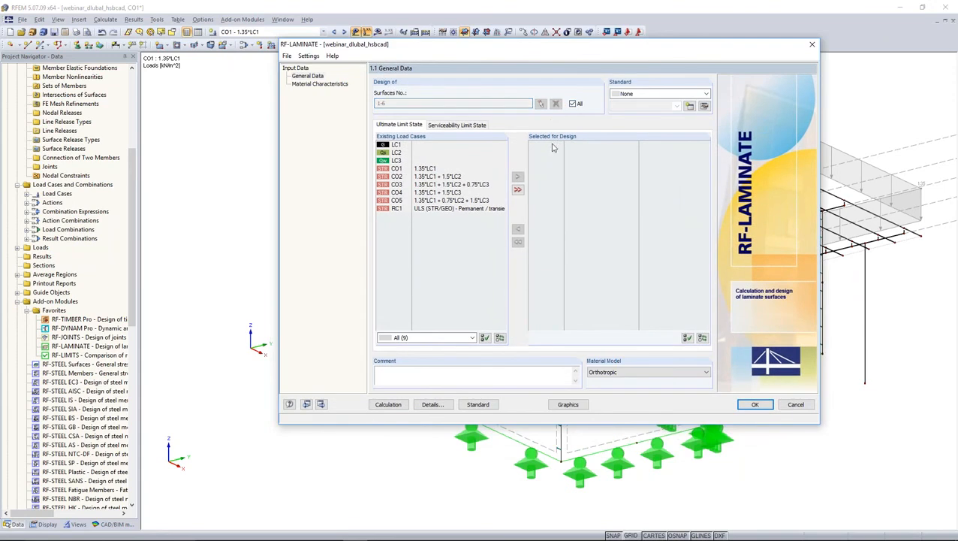
click(642, 95)
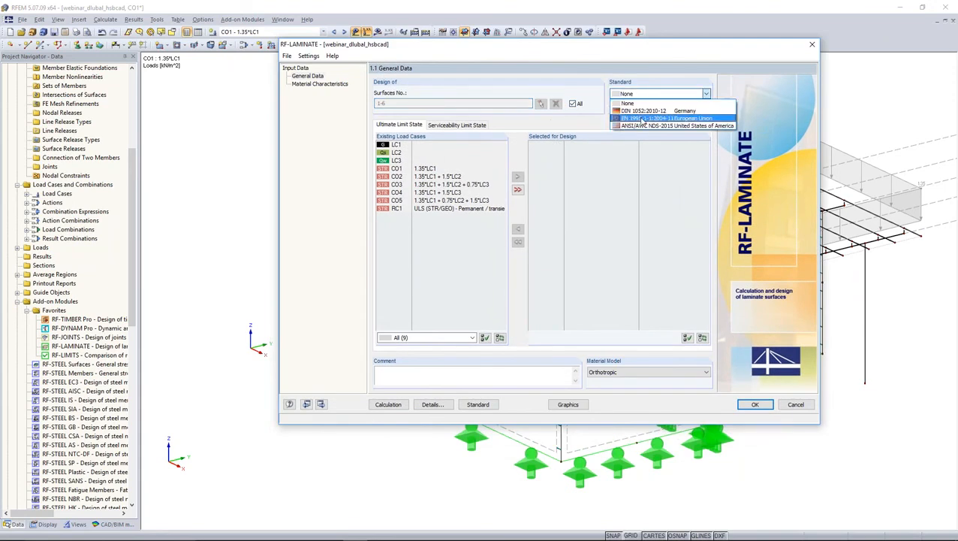
click(642, 119)
click(652, 106)
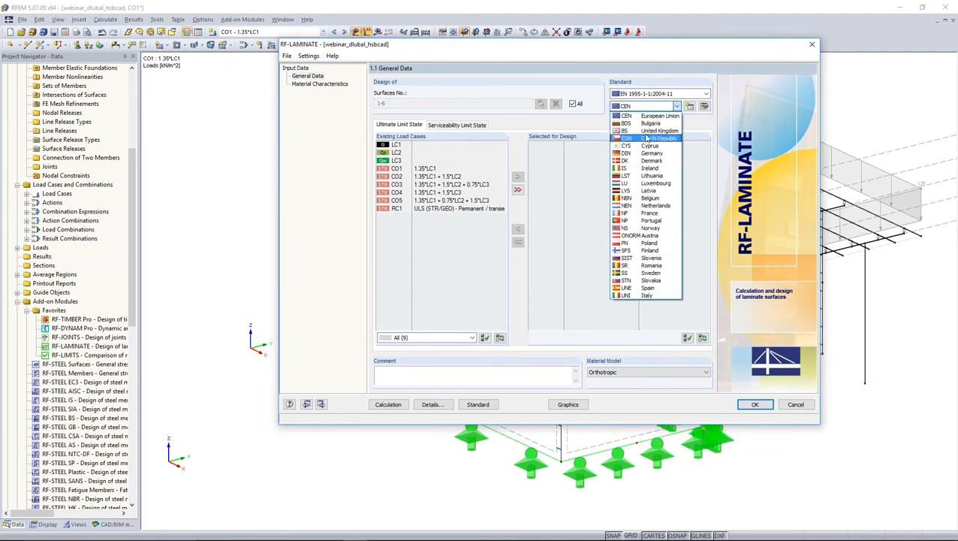
click(646, 131)
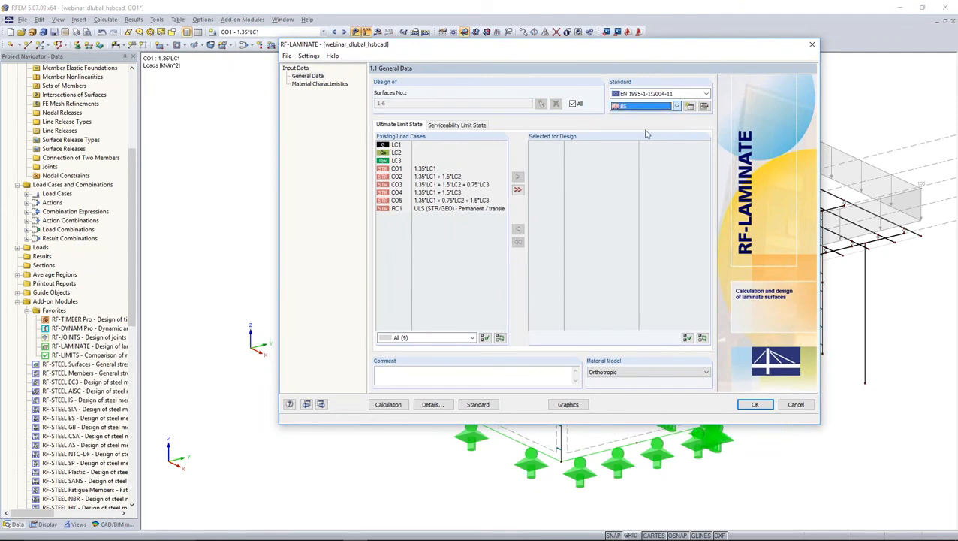
double_click(430, 210)
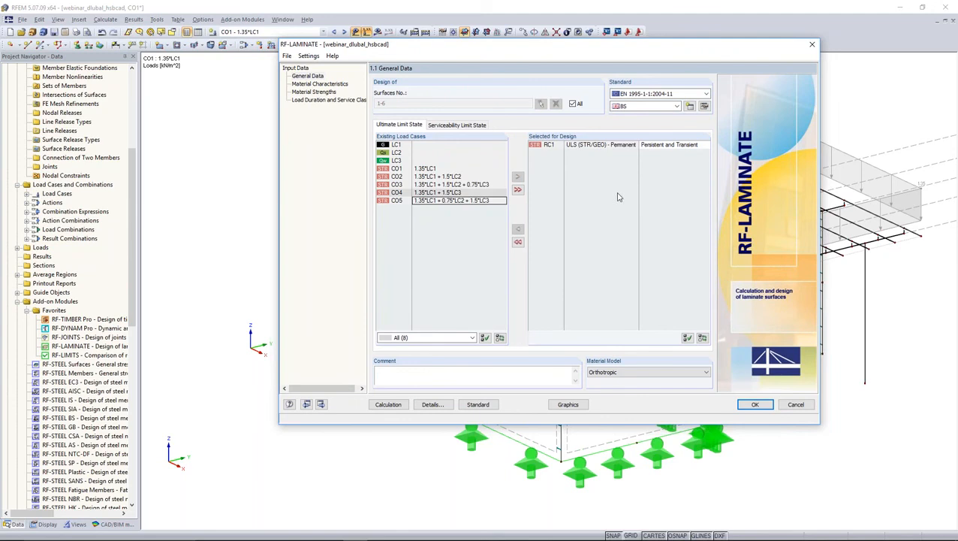
Import the layers of the Binderholz BBS 125 Wall, 100mm (5), from the library into Composition 1.
click(305, 84)
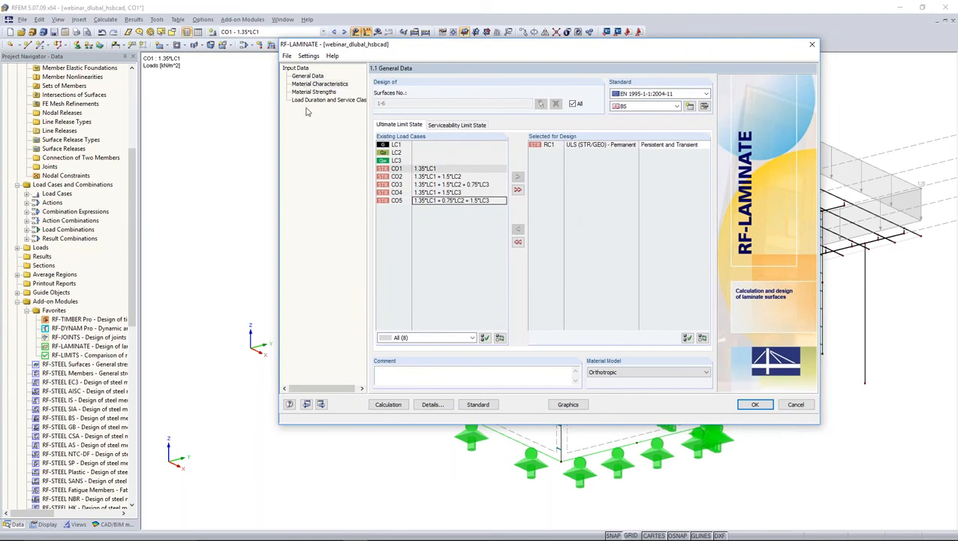
click(453, 224)
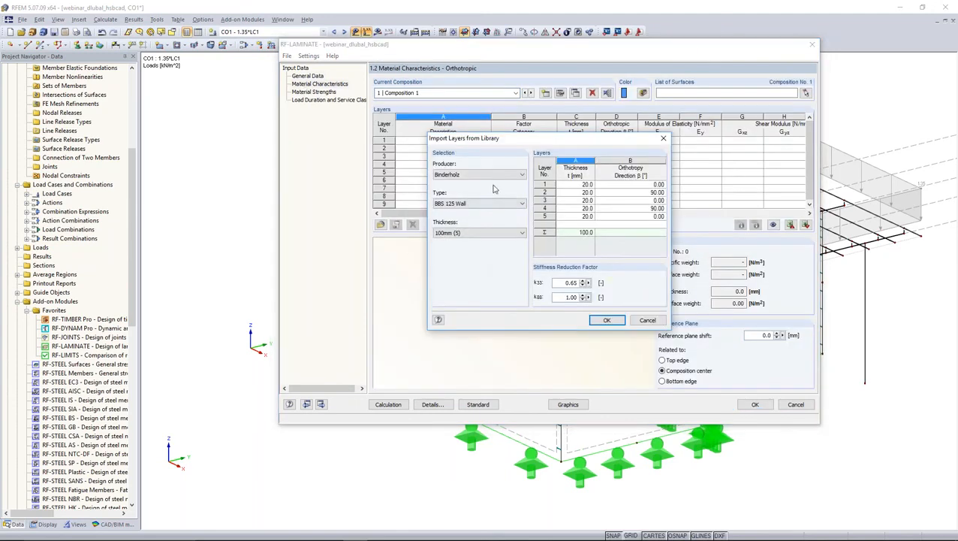
click(493, 176)
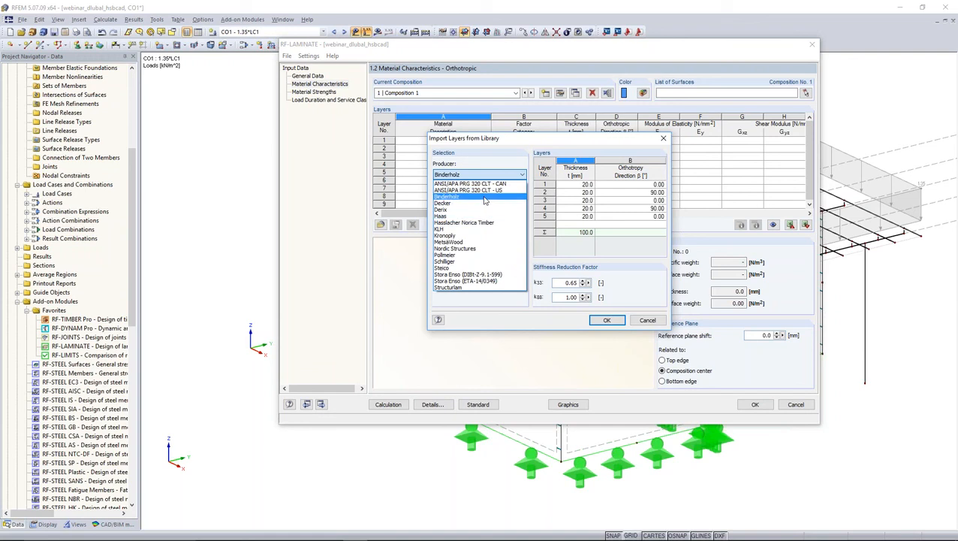
click(484, 198)
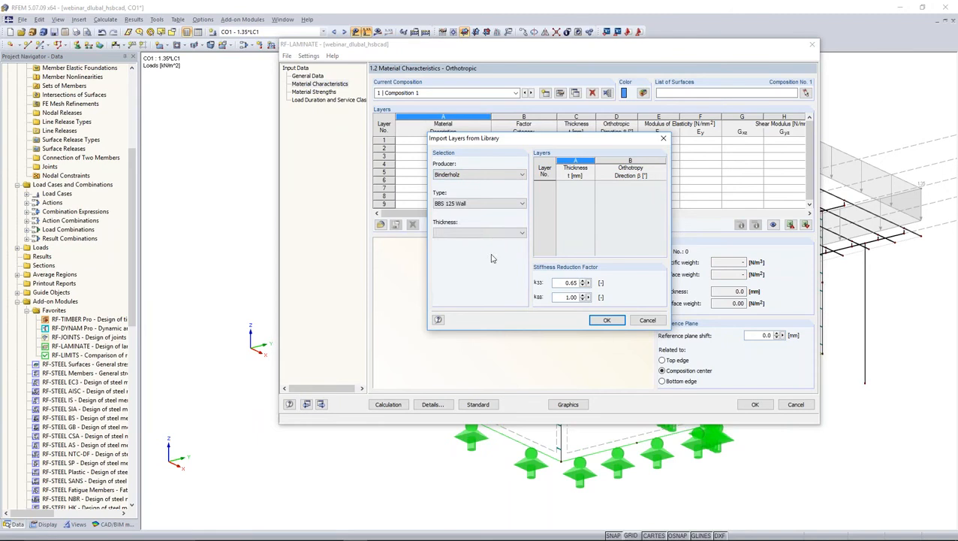
click(497, 234)
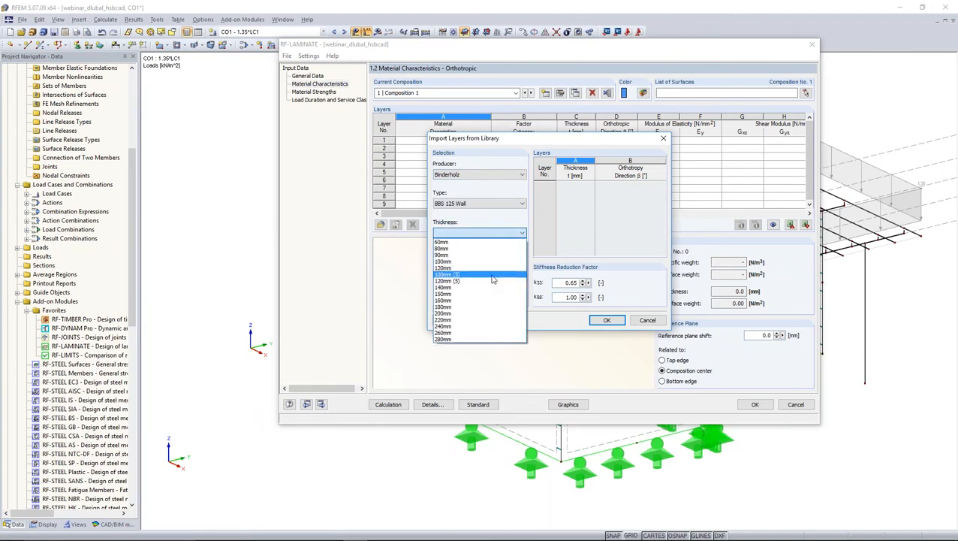
click(446, 275)
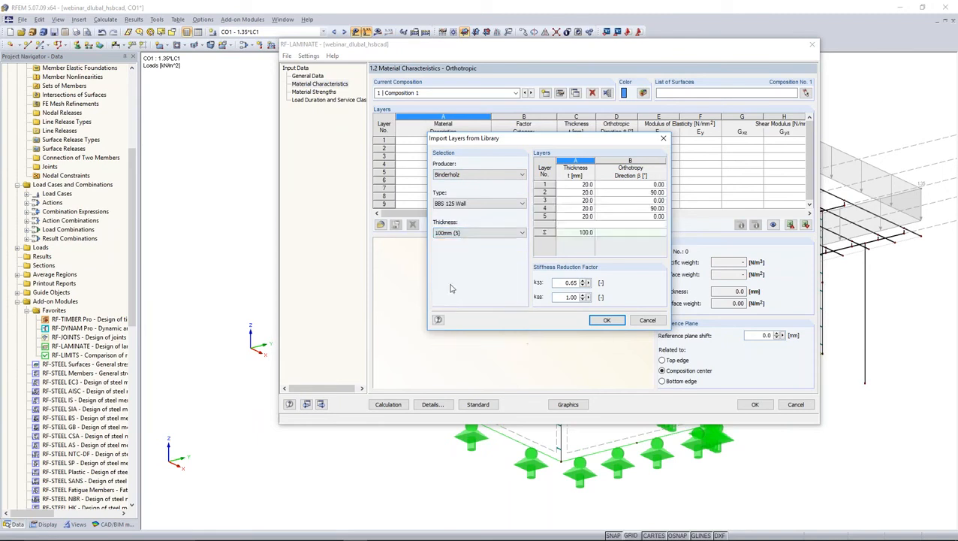
drag(587, 184, 642, 225)
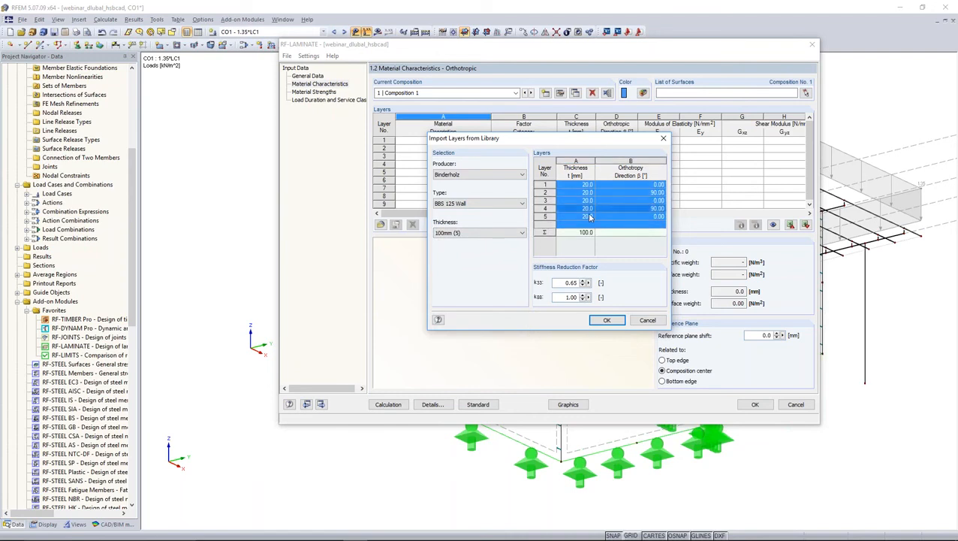
click(604, 321)
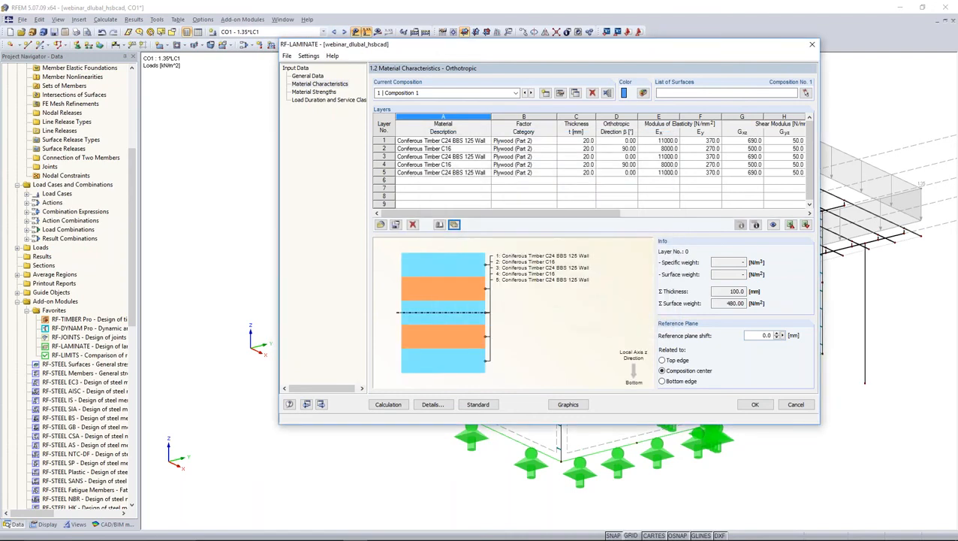
Assign Composition 1 to wall surfaces 1-6 by selecting all of them graphically in the model.
click(806, 93)
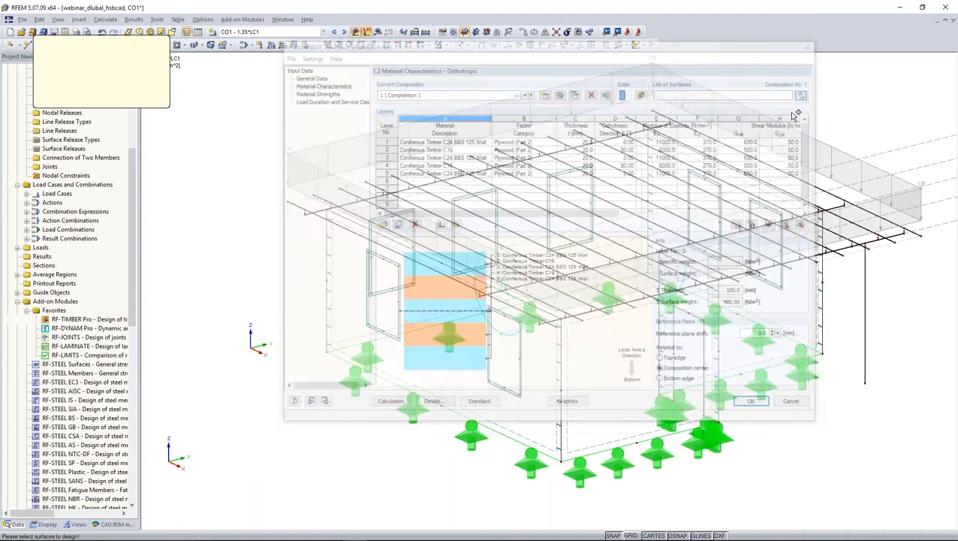
drag(819, 396, 882, 418)
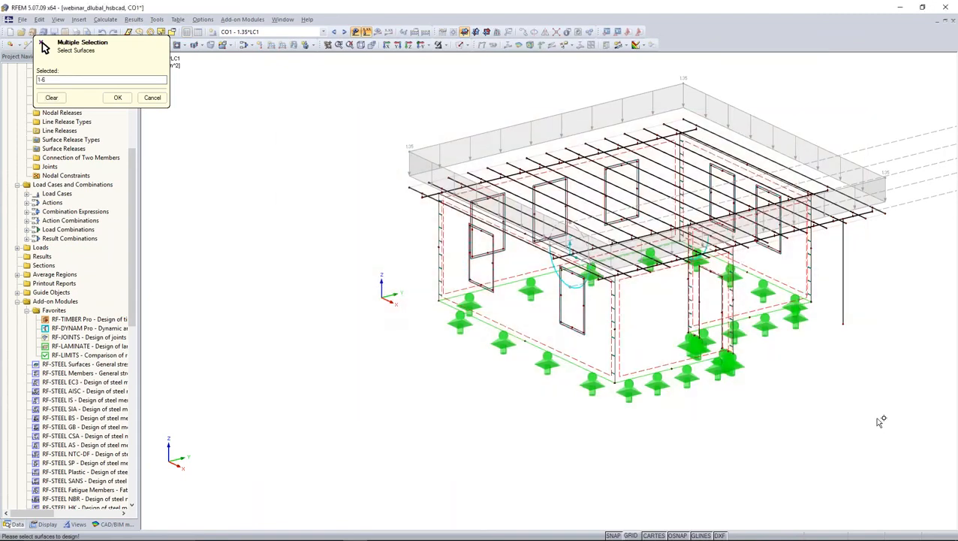
click(118, 98)
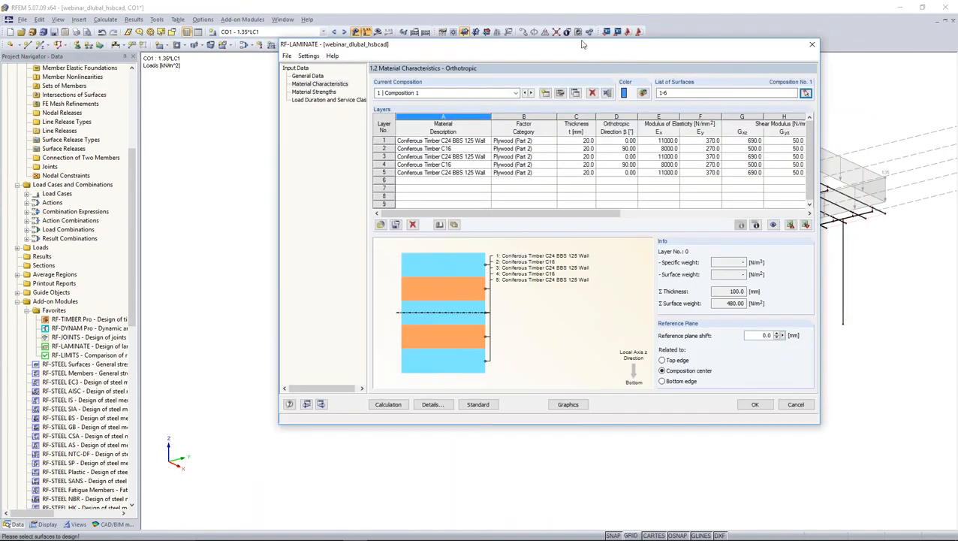
Set the orthotropic direction of layers 1, 2 and 3 to 90°, 0° and 90°.
drag(424, 50, 66, 18)
click(244, 109)
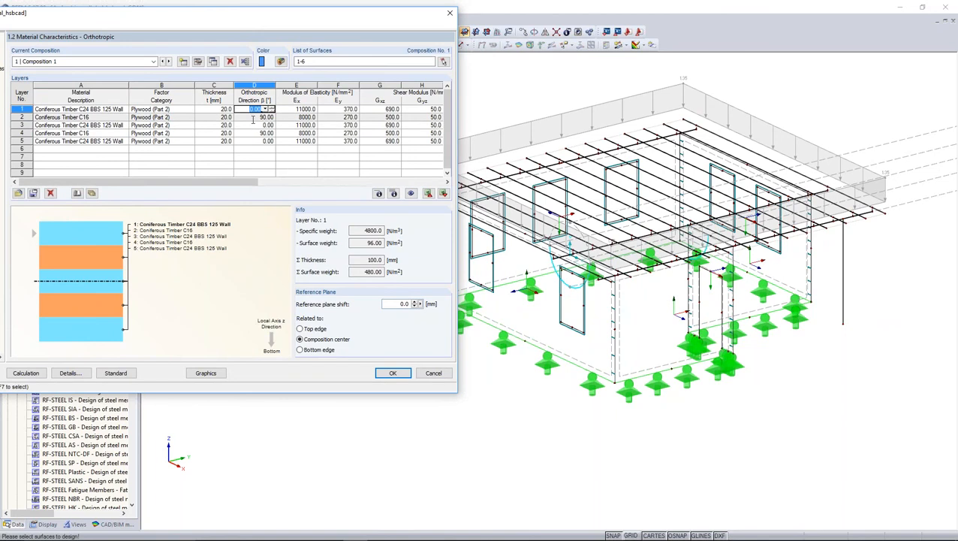
key(Down)
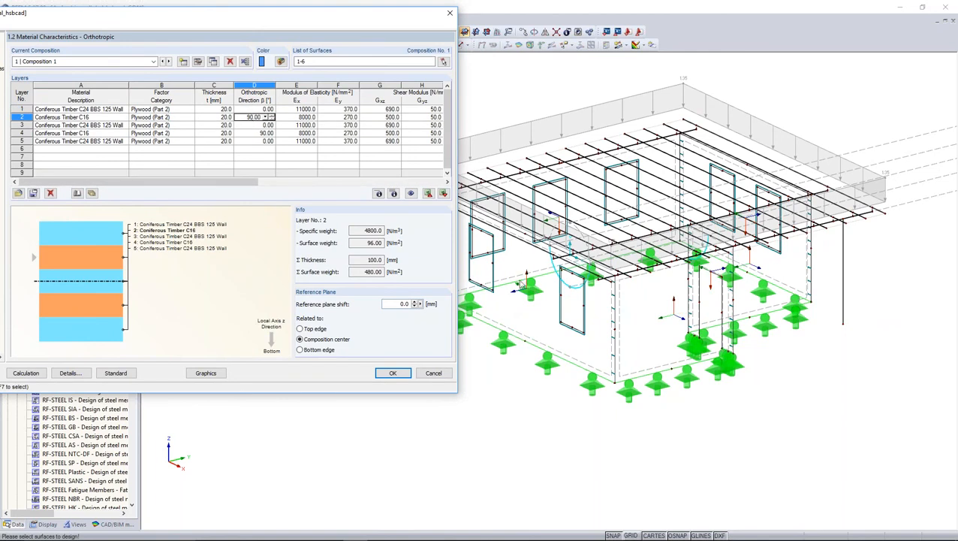
key(Up)
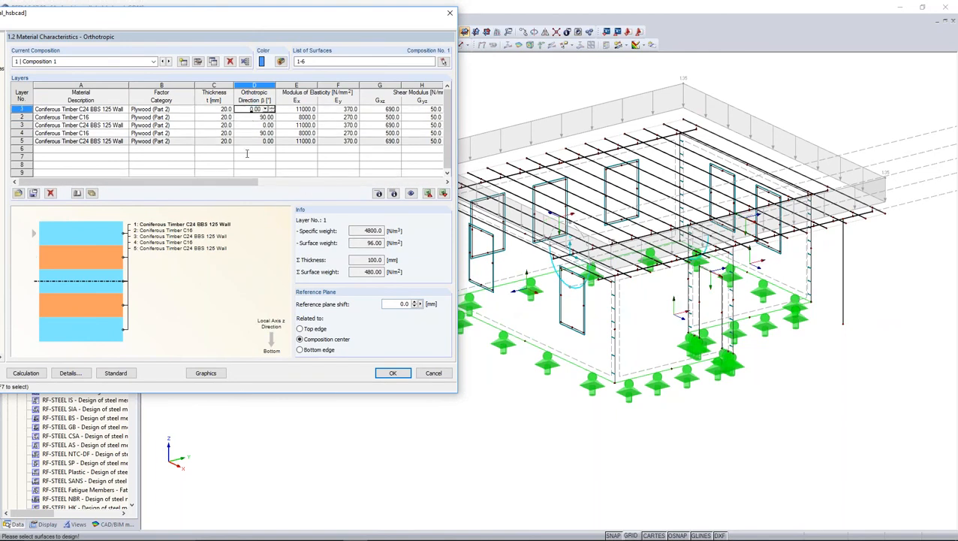
click(267, 109)
click(244, 125)
key(Down)
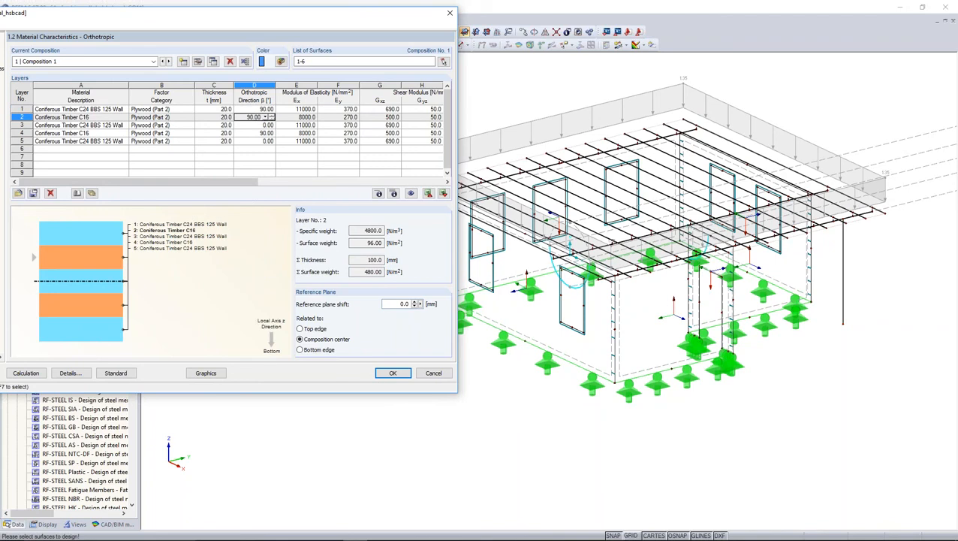
click(268, 118)
click(252, 125)
click(252, 125)
click(265, 127)
click(257, 140)
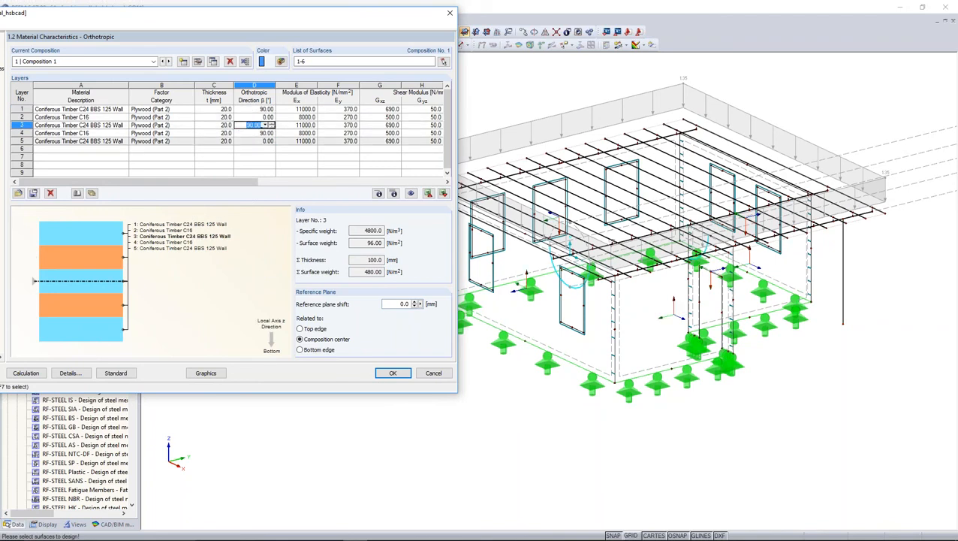
Set the orthotropic direction of layer 4 to 0° and of layer 5 to 90°.
click(256, 133)
click(265, 133)
click(259, 141)
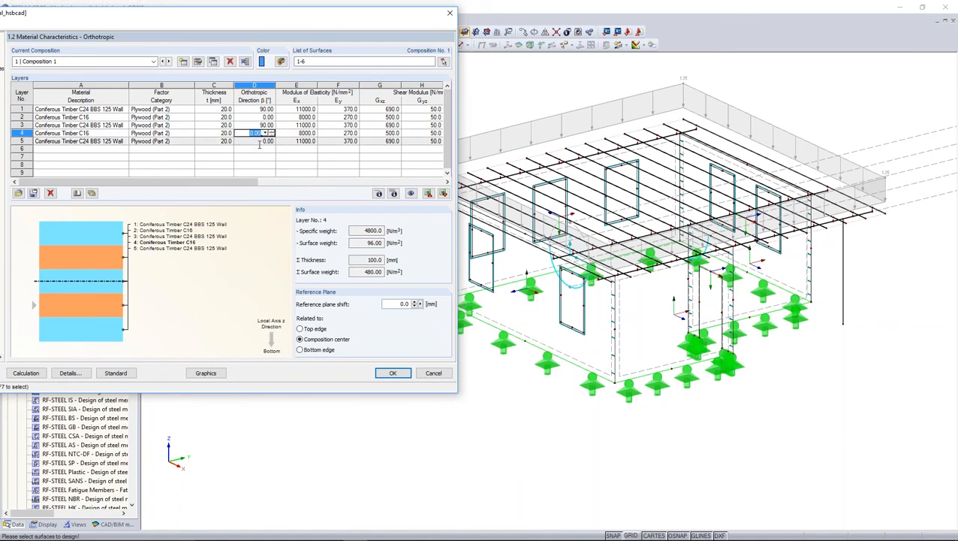
click(255, 140)
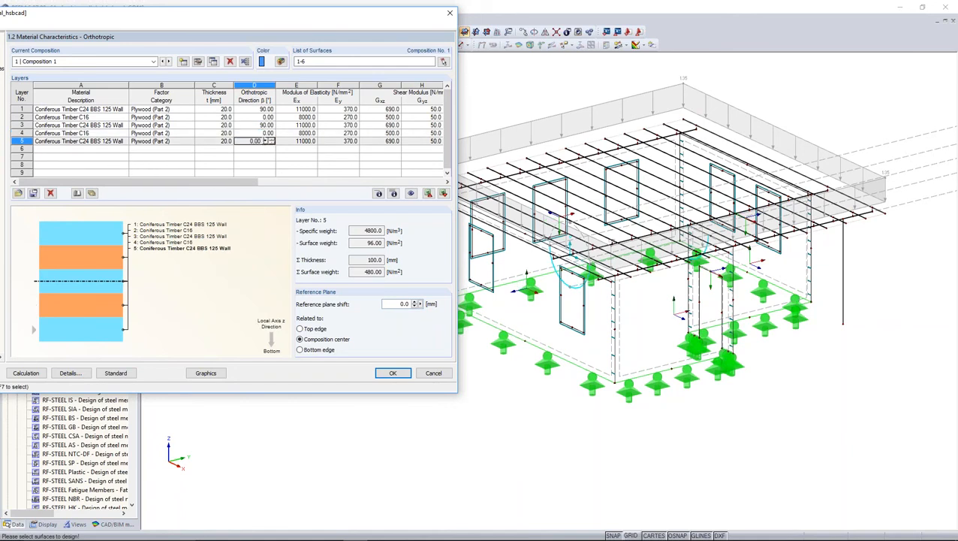
click(269, 141)
click(259, 156)
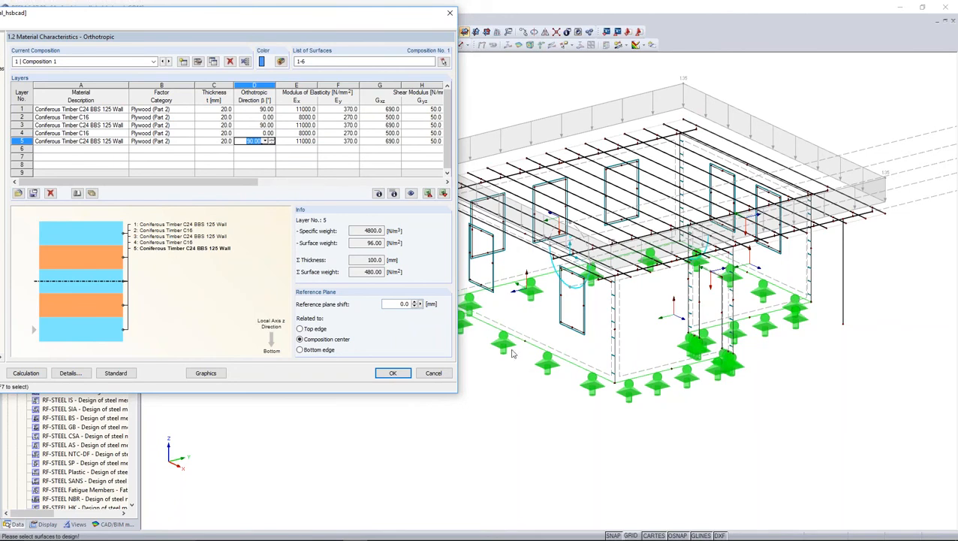
Check the local surface axes on the model and run the RF-LAMINATE calculation.
drag(304, 22, 669, 52)
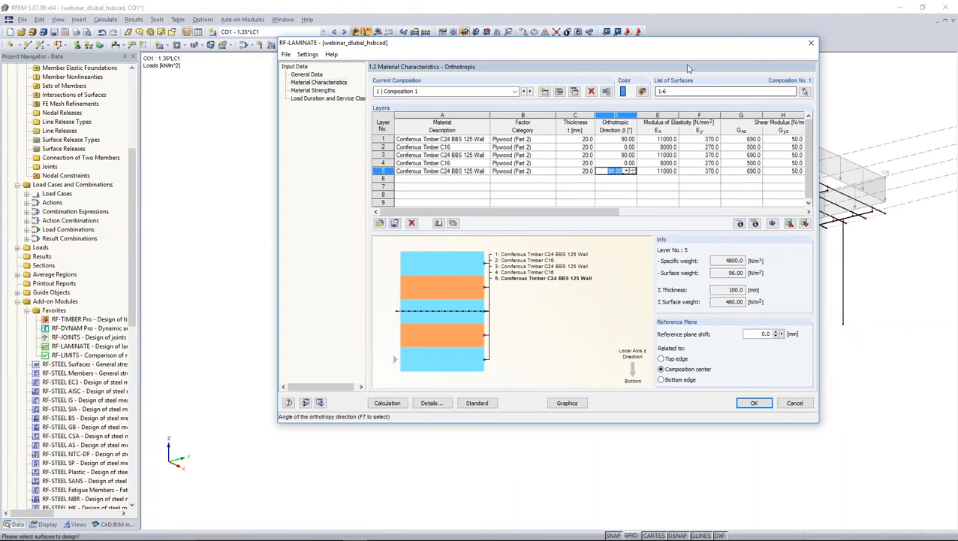
drag(575, 44, 174, 267)
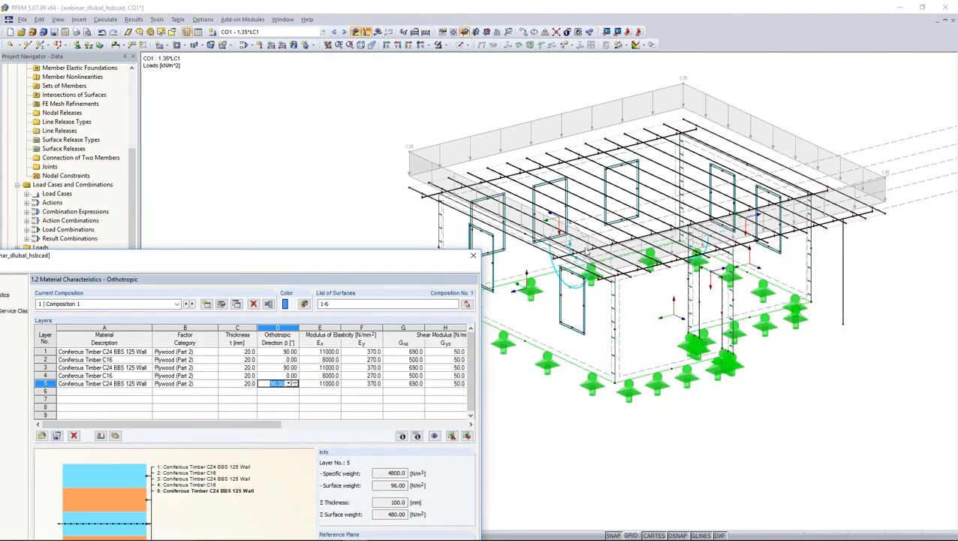
drag(381, 264, 605, 96)
click(274, 447)
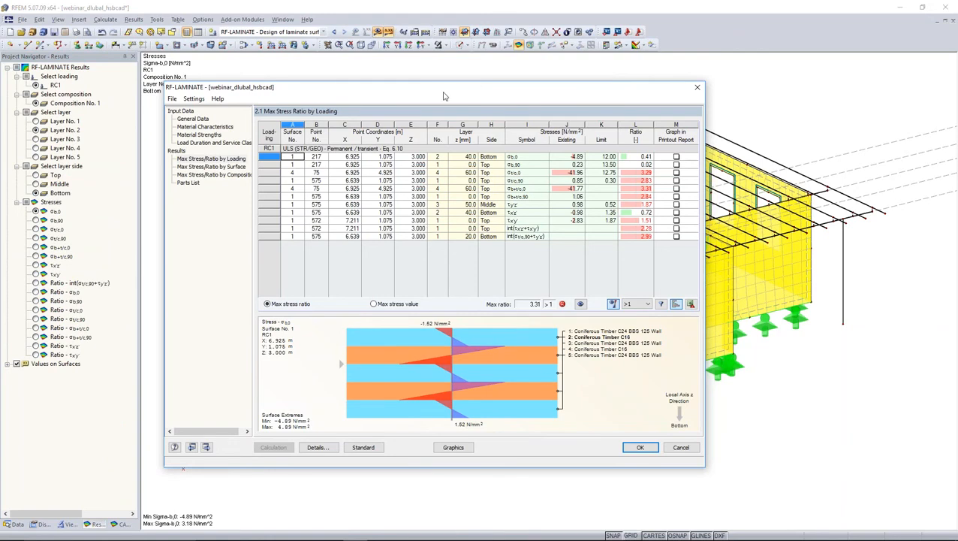
Review the maximum stress ratios by loading for RC1 and close the RF-LAMINATE results.
drag(443, 96, 602, 66)
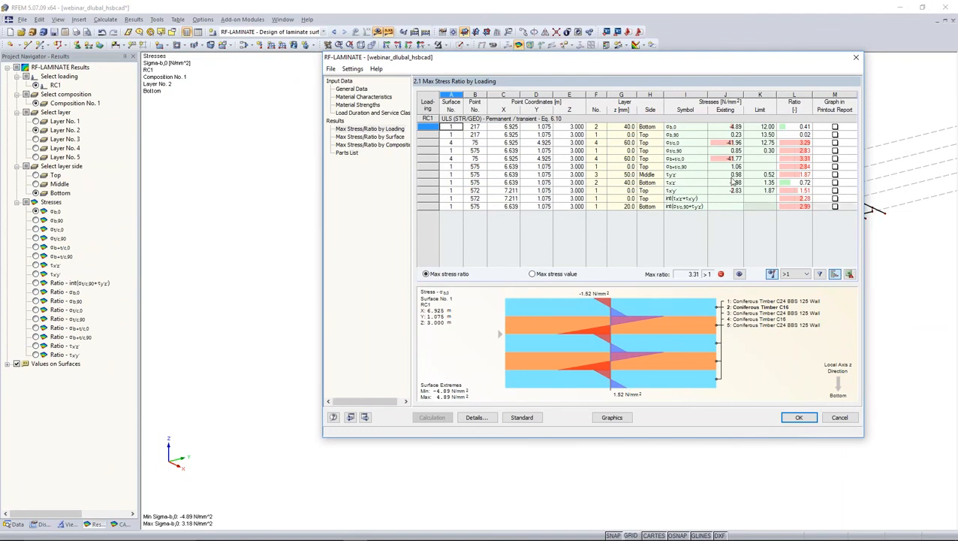
drag(659, 65, 448, 66)
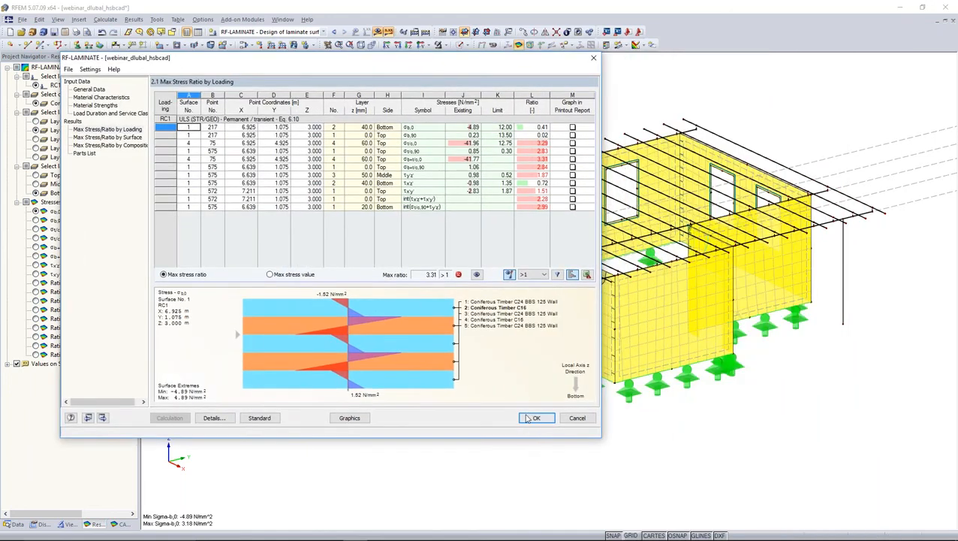
click(534, 418)
Place a nodal support at the base of the free-standing roof column, accepting deletion of the existing results.
ctrl+middle_drag(758, 415, 611, 432)
click(78, 44)
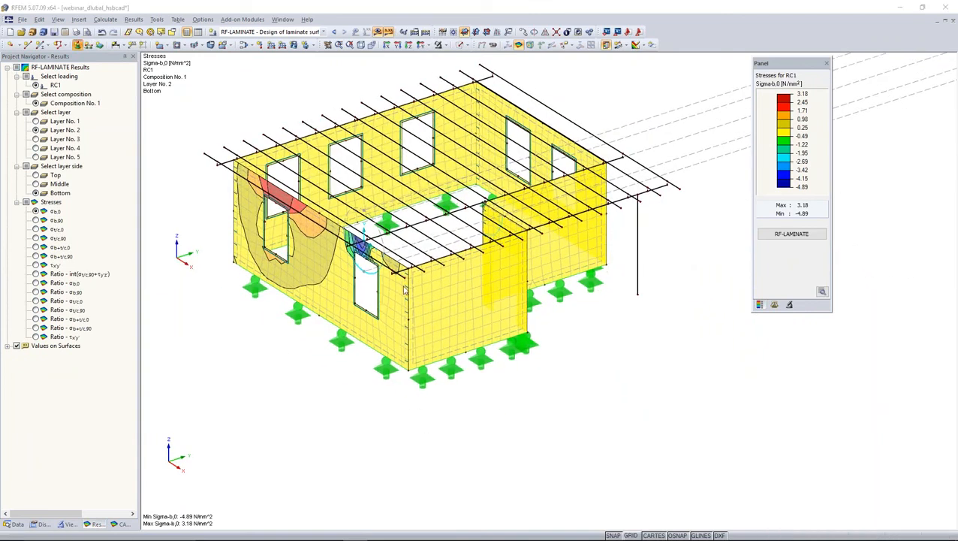
click(571, 363)
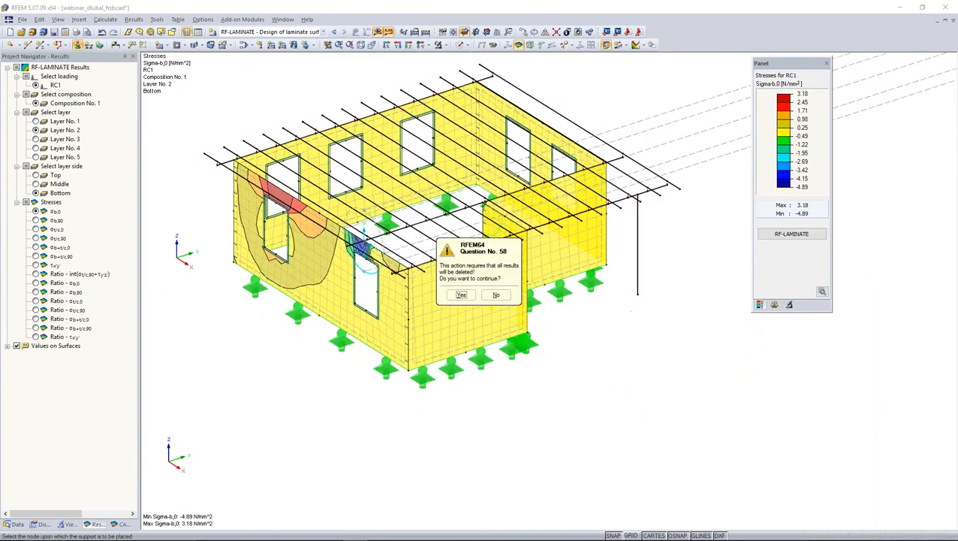
click(461, 294)
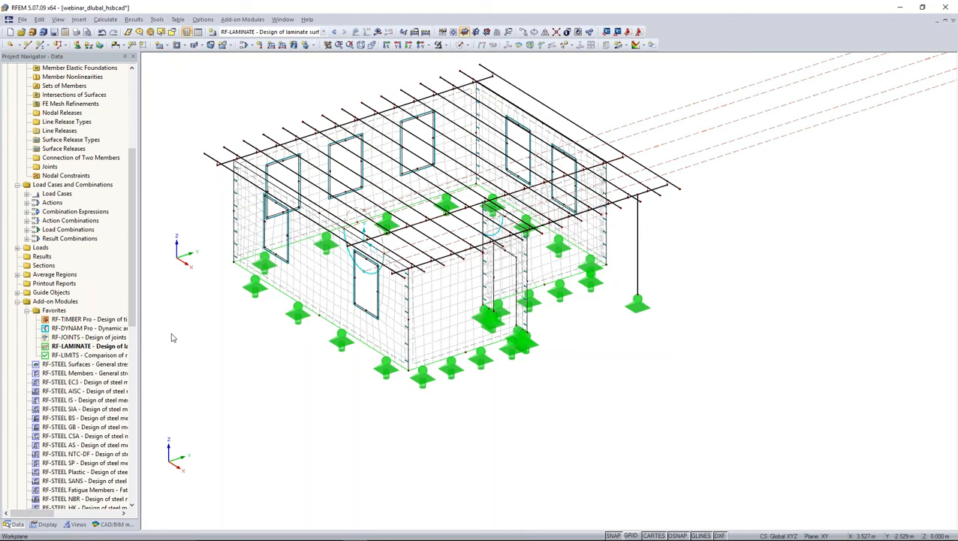
Check the result settings in the RF-LAMINATE details and rerun the calculation for RC1.
double_click(86, 345)
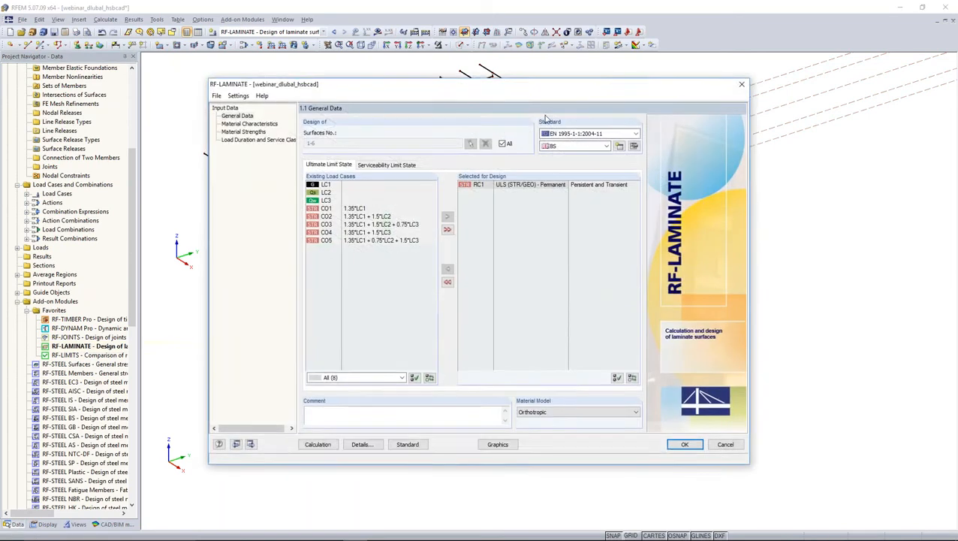
drag(554, 72, 773, 9)
click(582, 371)
click(542, 49)
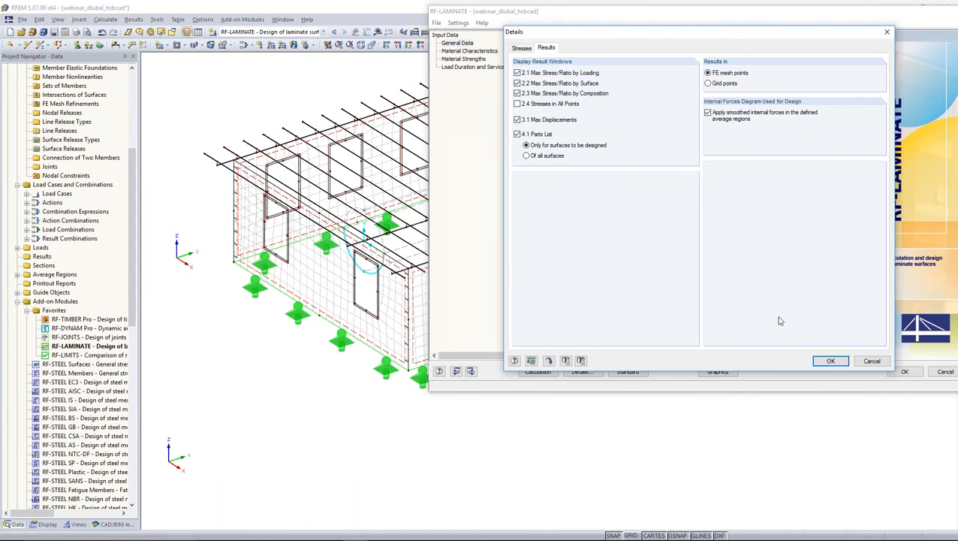
click(830, 360)
click(537, 370)
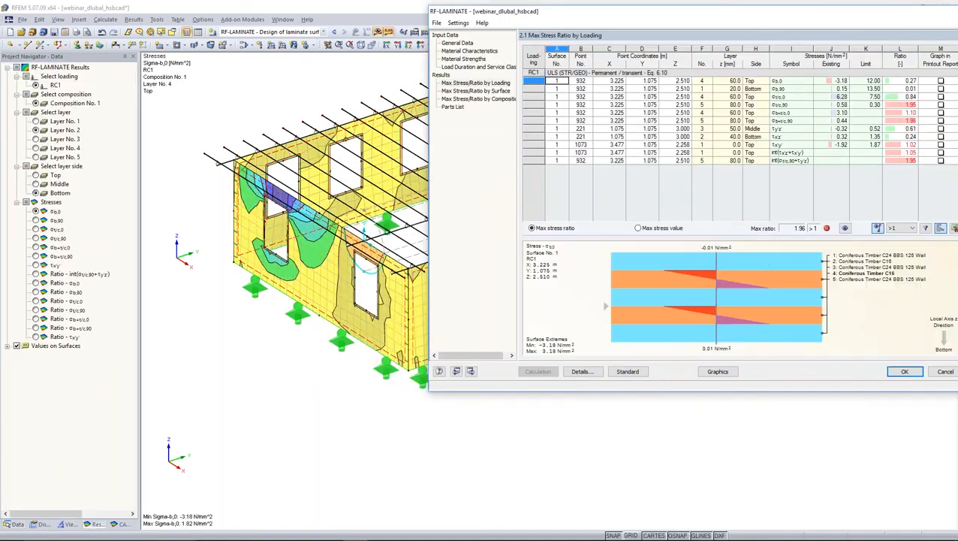
drag(856, 21, 928, 30)
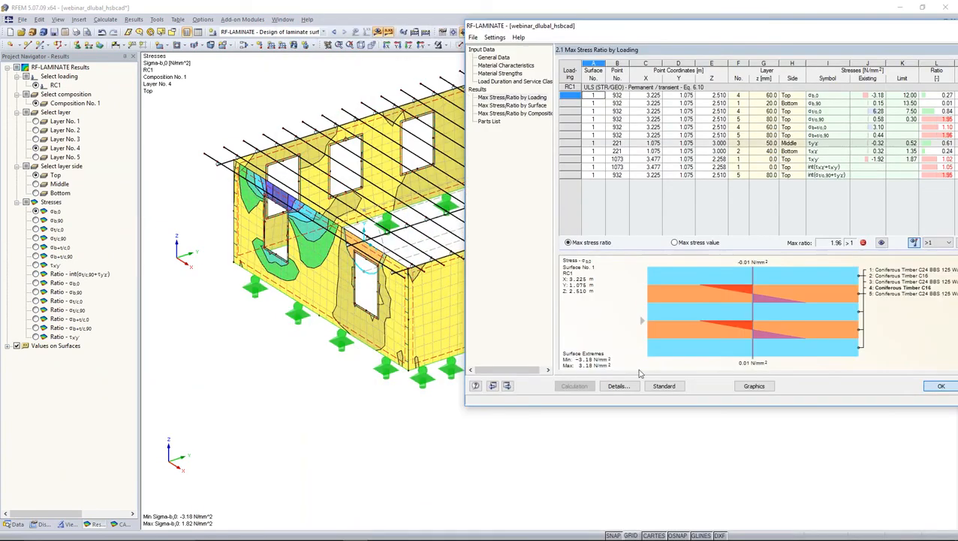
Plot the combined, bending and σt/c,0 stress ratios of layer 4 on the model and examine the area above the window.
click(754, 385)
ctrl+middle_drag(471, 357, 434, 270)
click(36, 274)
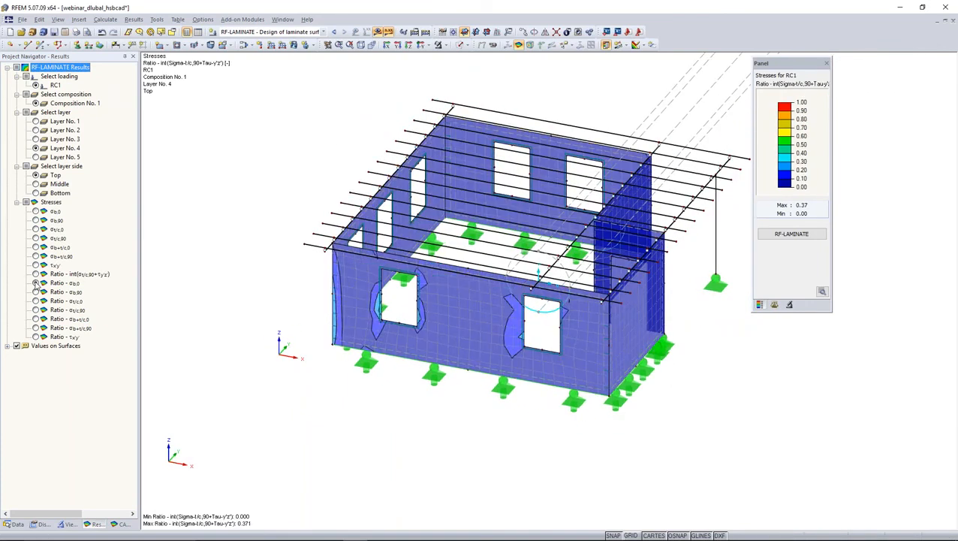
click(36, 283)
click(35, 292)
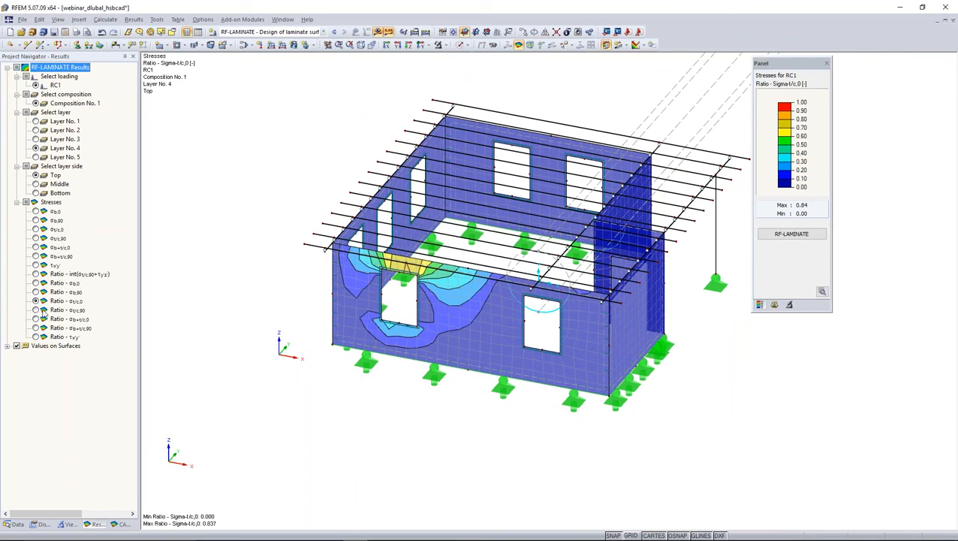
scroll(407, 271, up, 2)
ctrl+middle_drag(407, 273, 378, 257)
scroll(377, 258, up, 2)
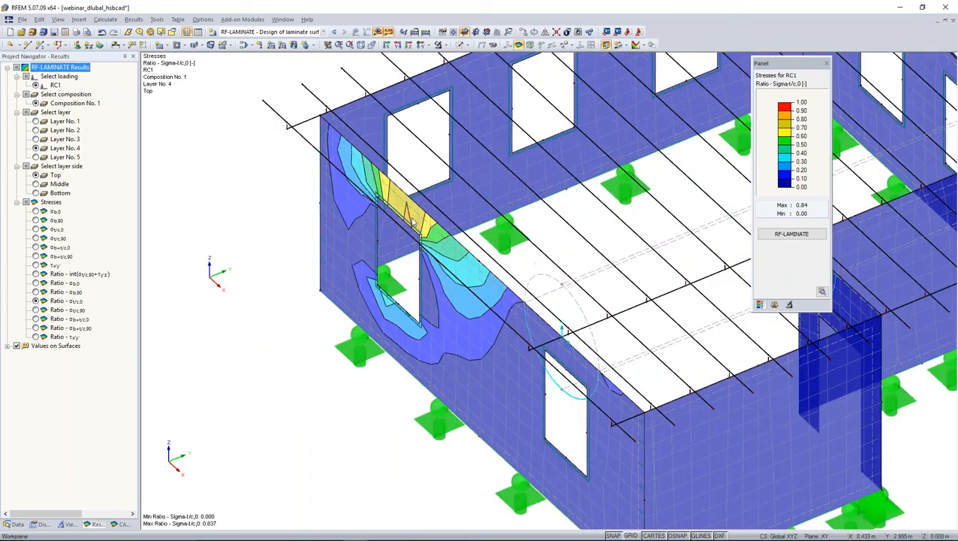
Compare the layer 4 plots of the σt/c,90, σb+t/c,0 and σb+t/c,90 stress ratios.
click(35, 309)
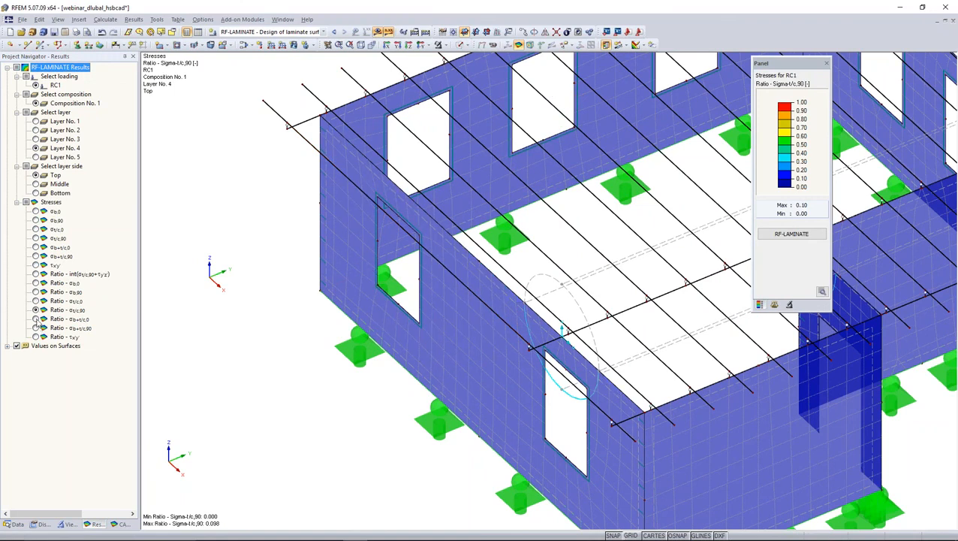
click(35, 320)
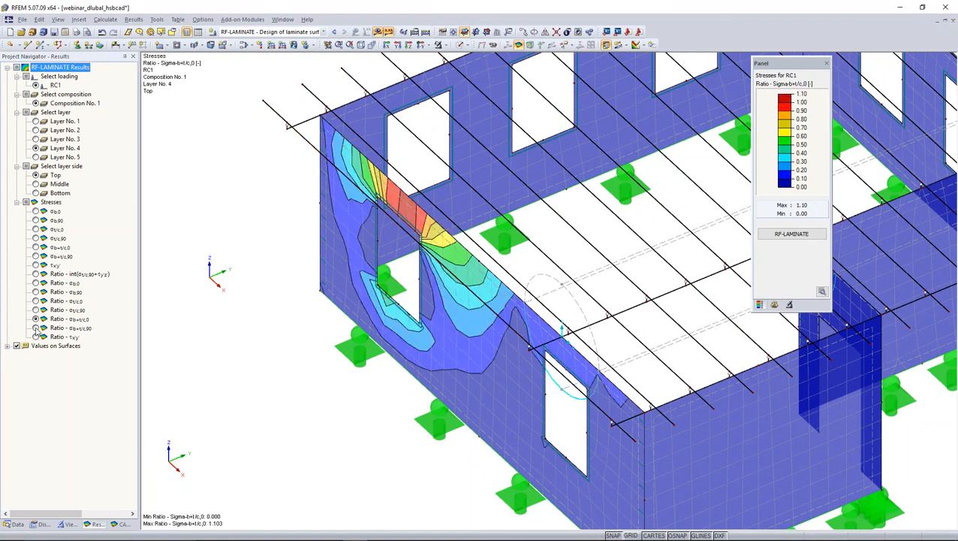
click(35, 328)
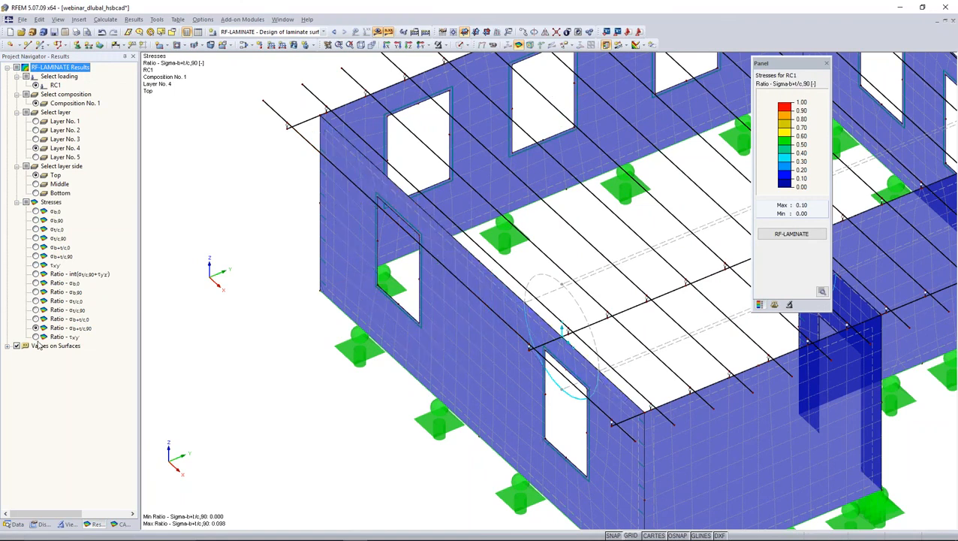
click(36, 319)
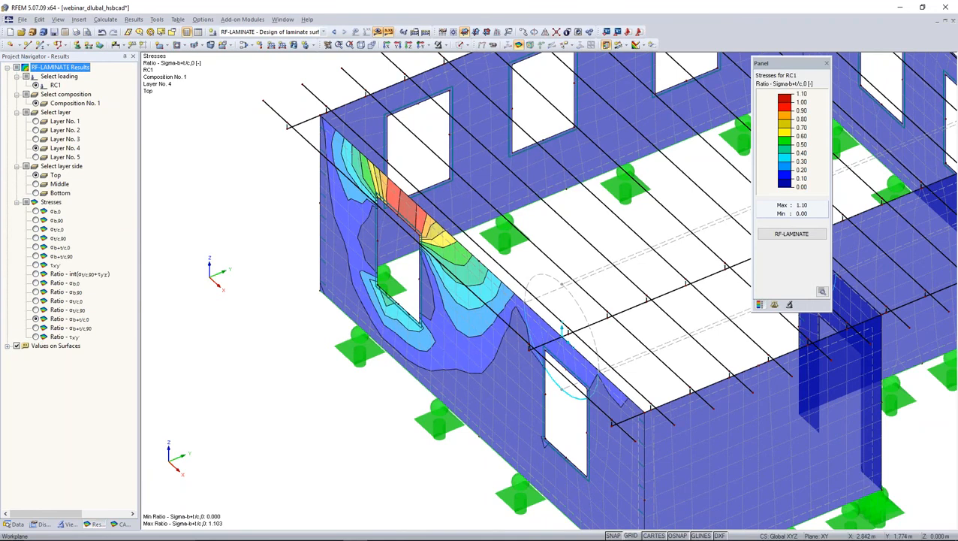
middle_drag(561, 328, 547, 324)
ctrl+middle_drag(413, 348, 660, 270)
Replace the layers of Composition 1 with the 180 mm Binderholz BBS 125 Wall layup from the library.
click(788, 233)
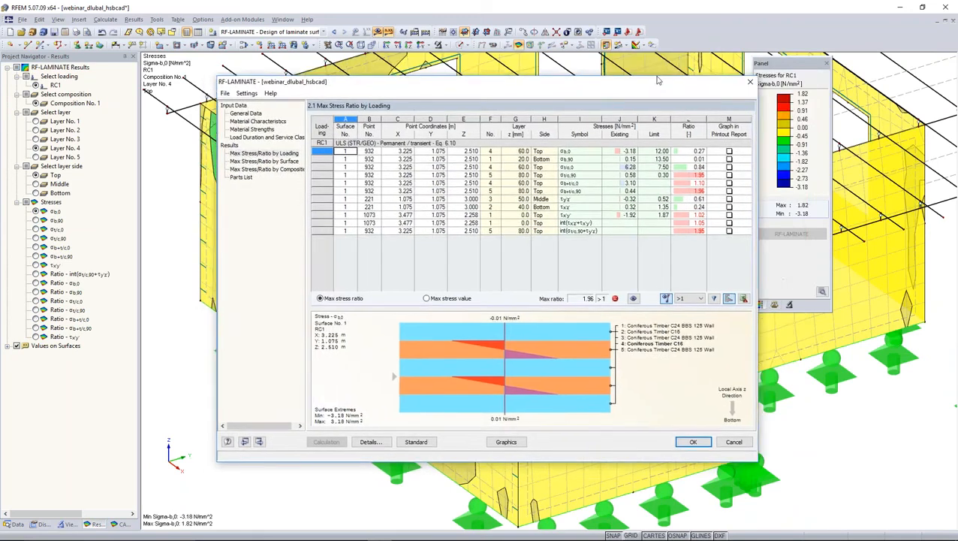
drag(641, 91, 713, 69)
click(313, 90)
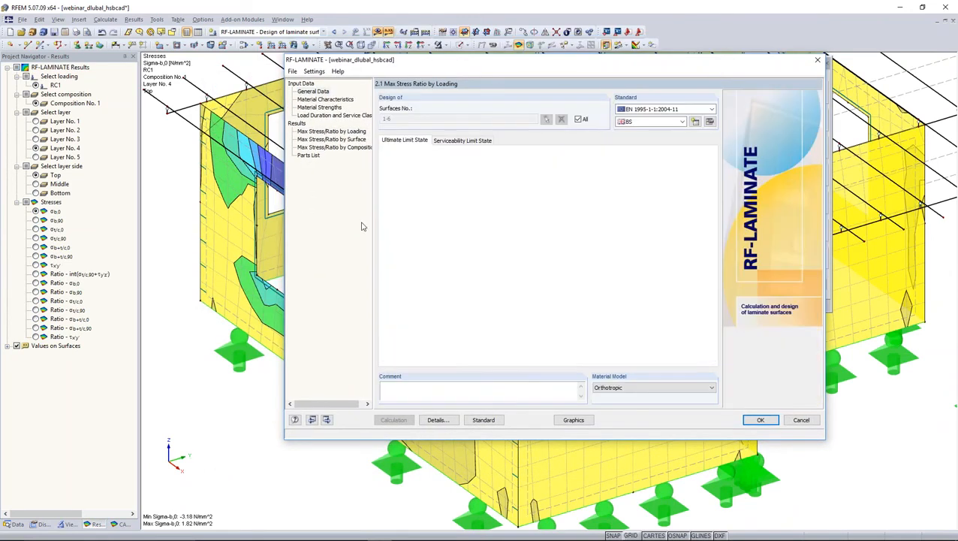
click(321, 103)
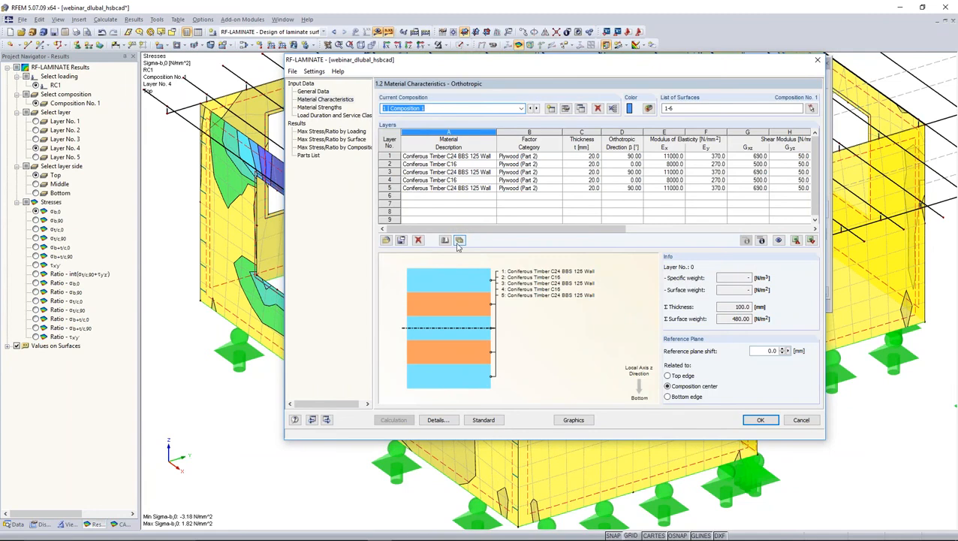
click(459, 240)
click(488, 248)
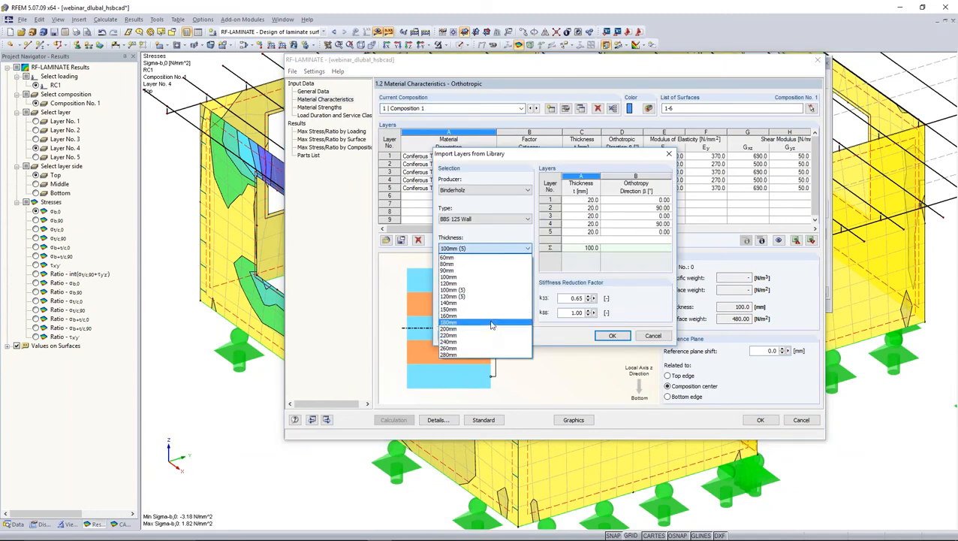
click(493, 322)
click(612, 336)
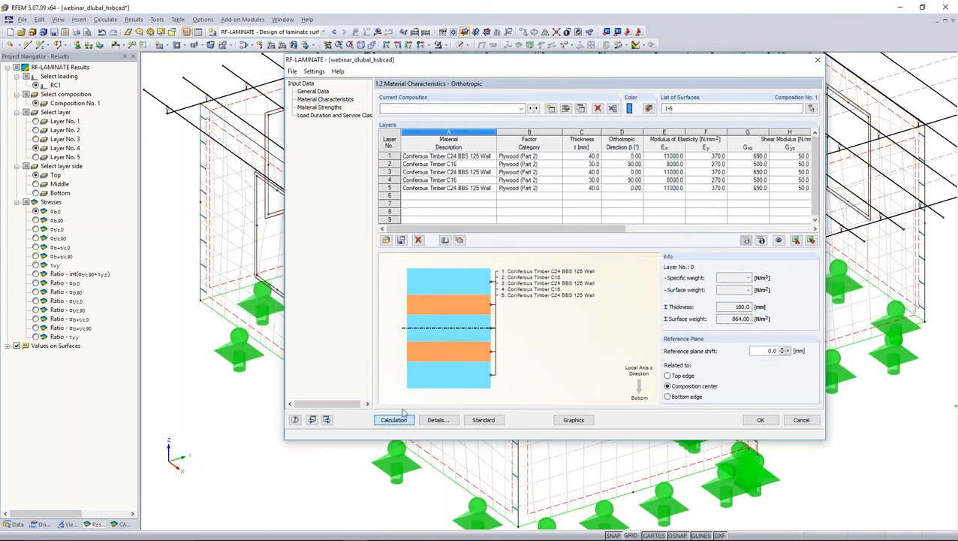
Recalculate the laminate design and show the σb+t/c,90 ratio of layer 5 on the model.
click(393, 419)
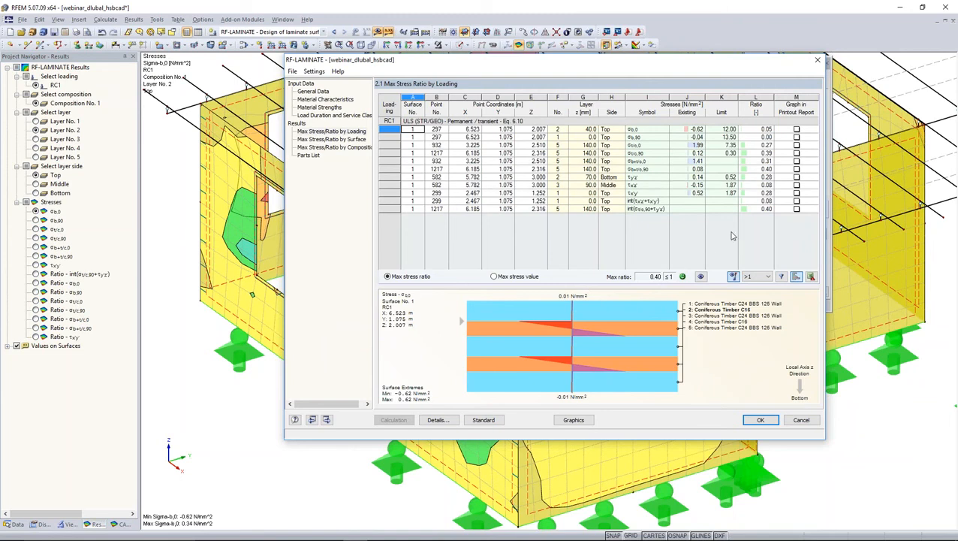
click(761, 169)
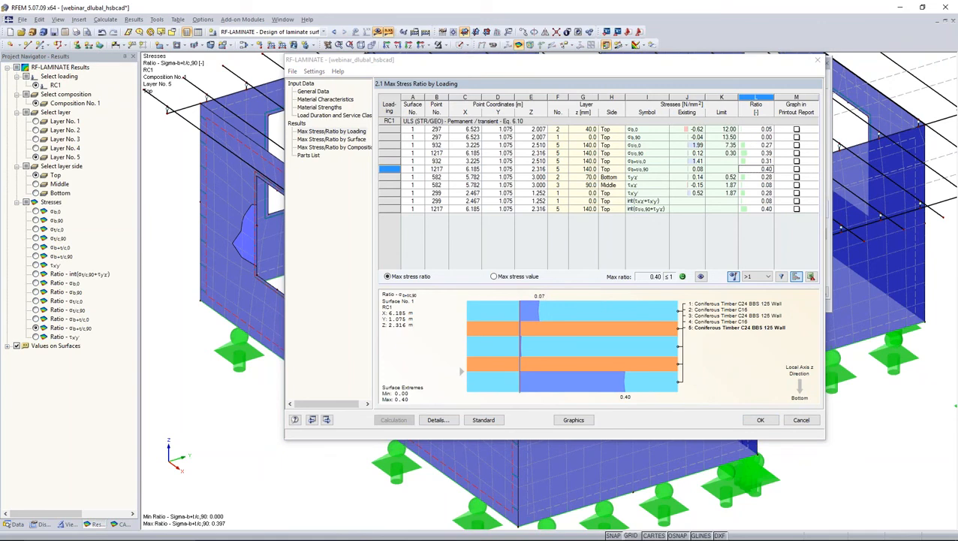
click(762, 420)
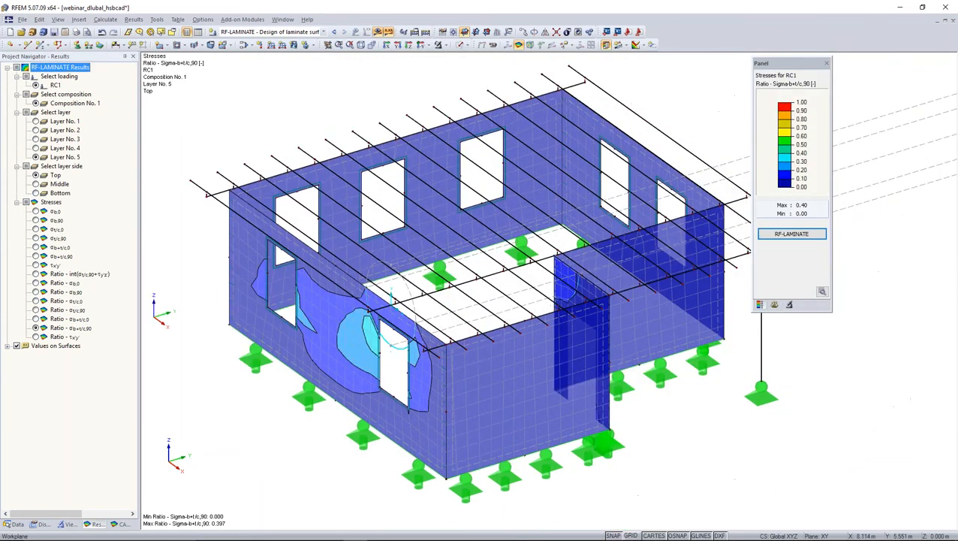
Open the RF-LIMITS module, select RC1 for the limit checks and set the standard to EN 1995-1-1:2004-11.
ctrl+middle_drag(583, 412, 466, 355)
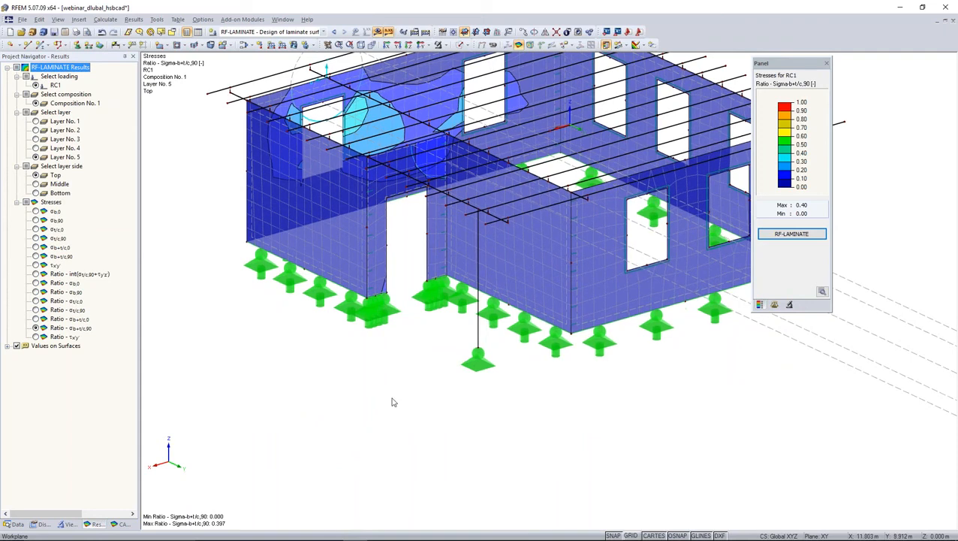
click(11, 523)
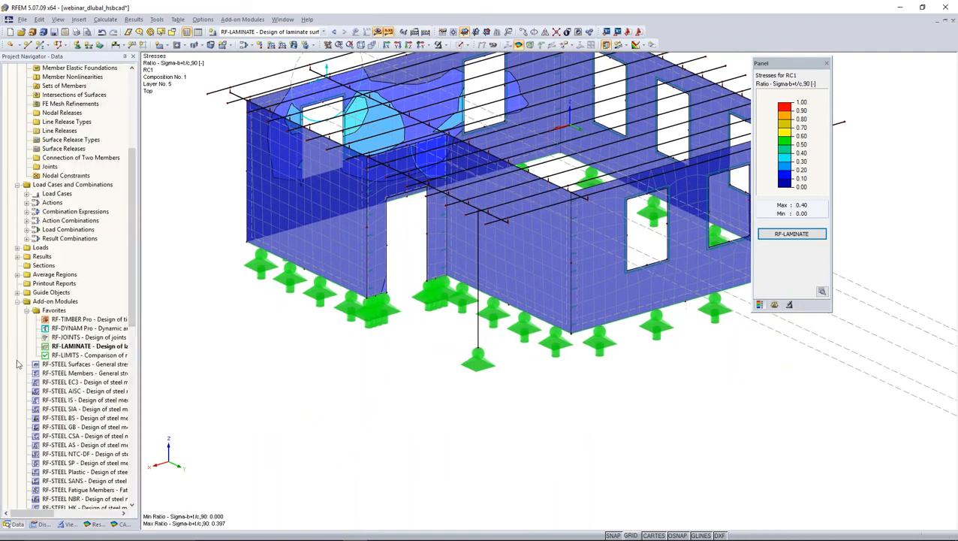
scroll(63, 253, down, 4)
double_click(63, 250)
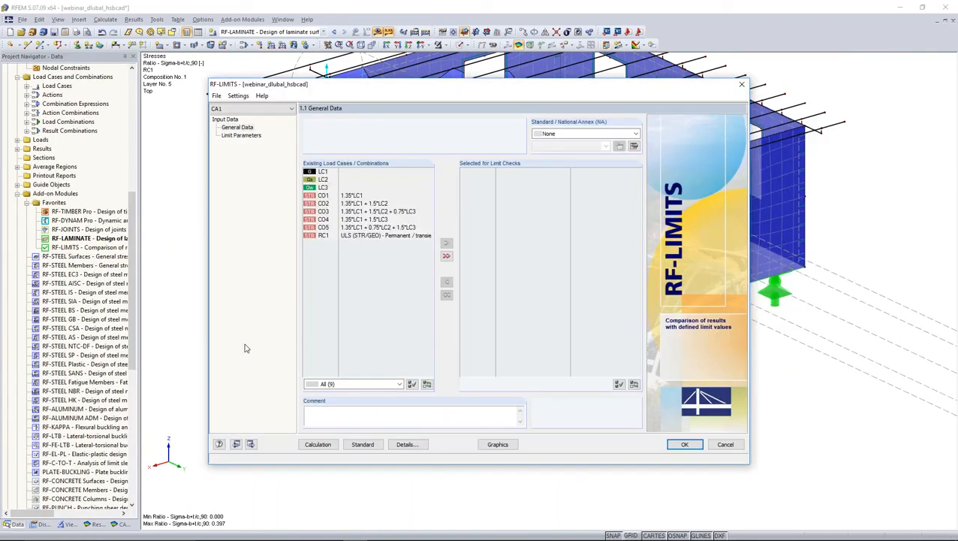
double_click(354, 235)
click(635, 134)
click(621, 160)
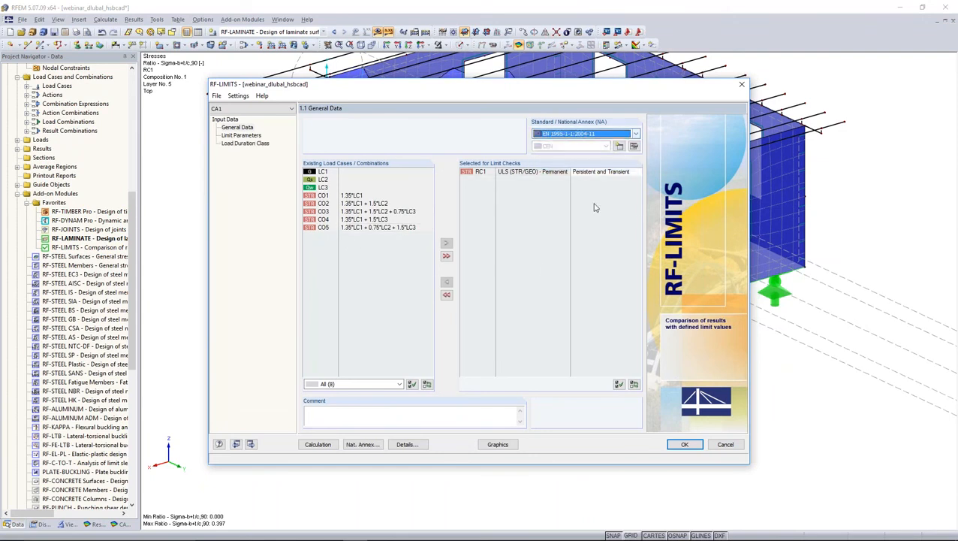
Add the nodal support limit STZ 330 from the SIHGA ZaFix table of the limit library.
click(256, 136)
click(371, 147)
click(371, 146)
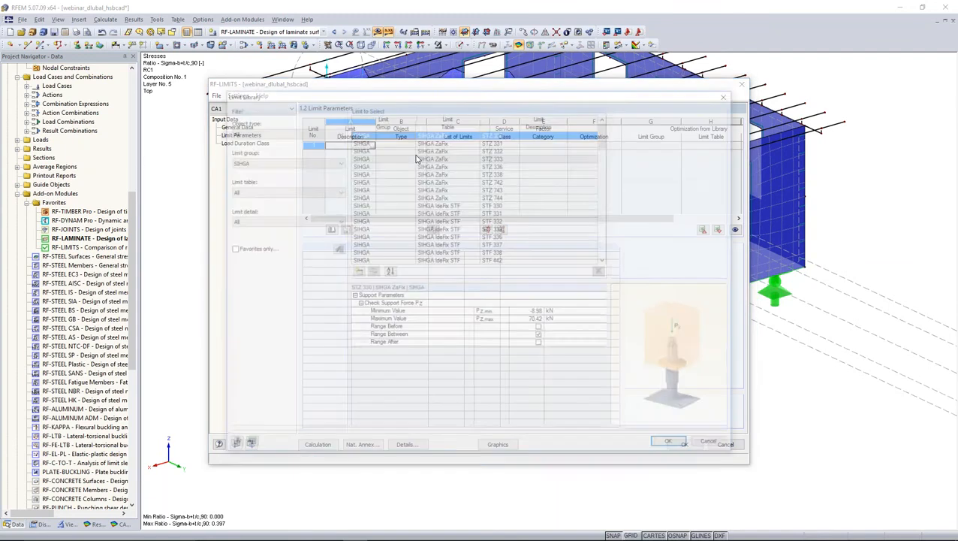
click(331, 162)
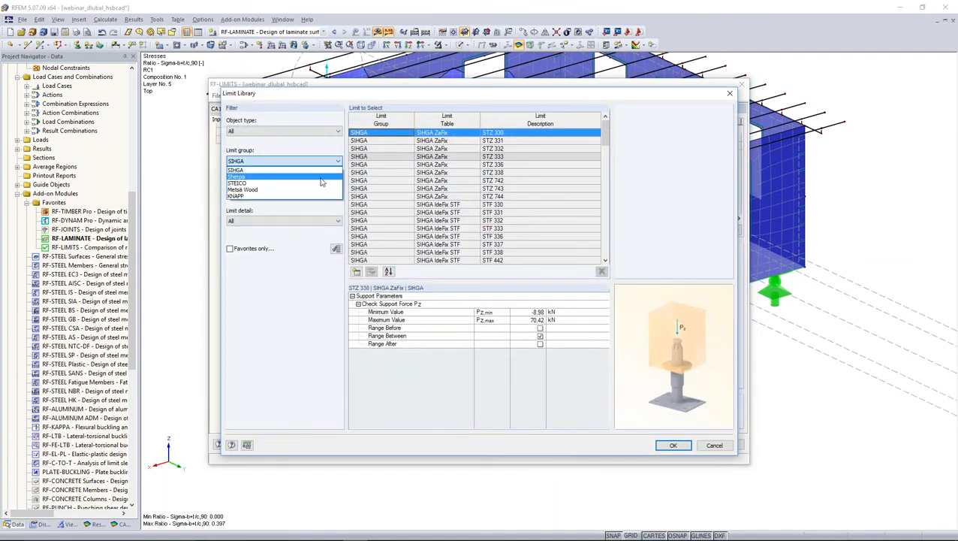
click(320, 171)
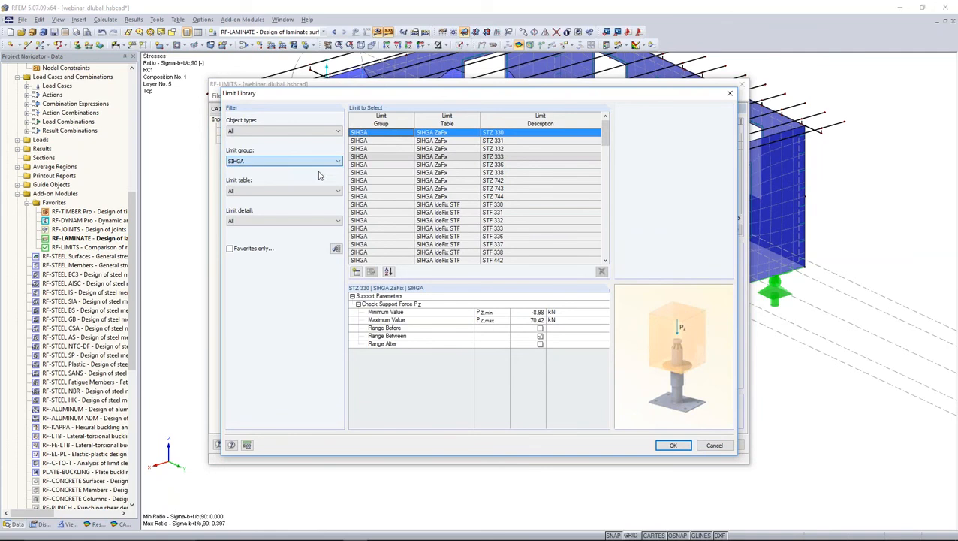
click(330, 132)
click(315, 160)
click(319, 192)
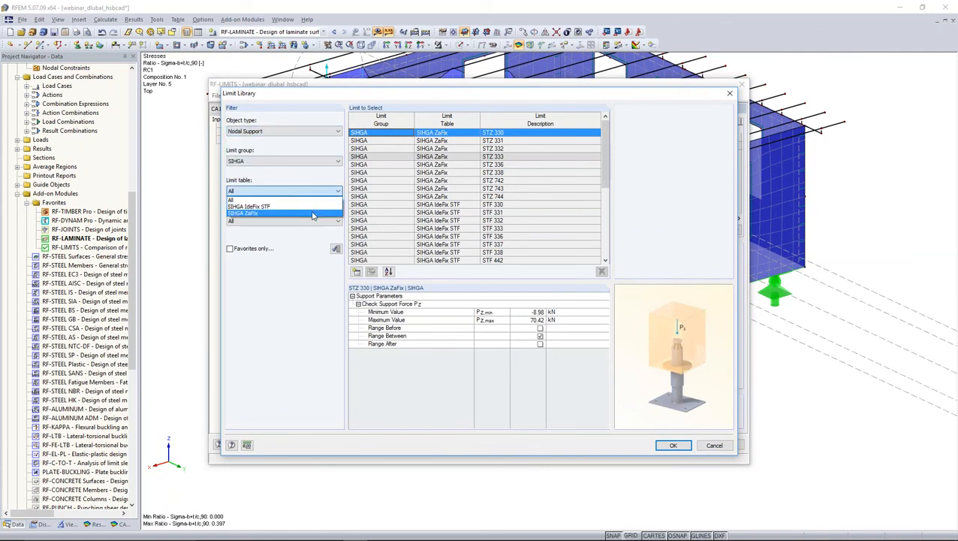
click(312, 214)
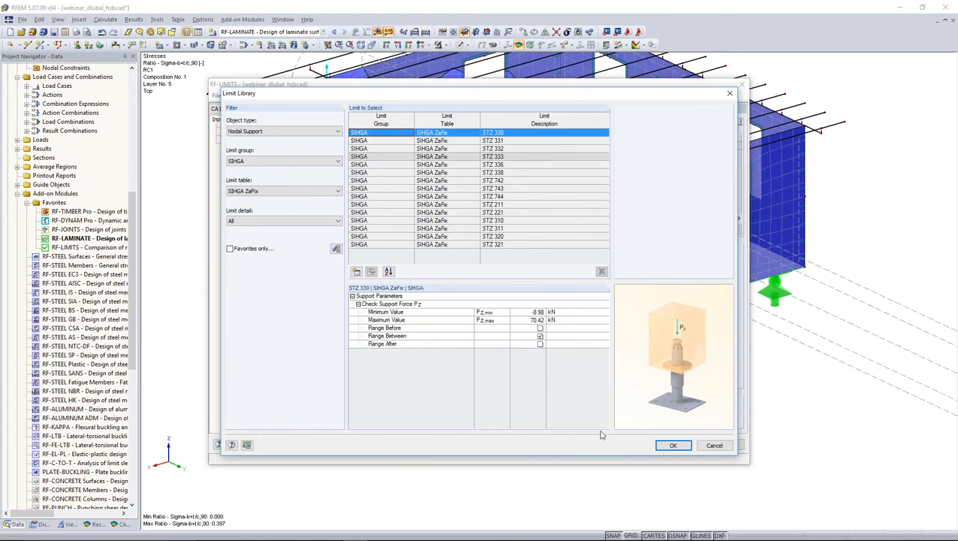
click(670, 446)
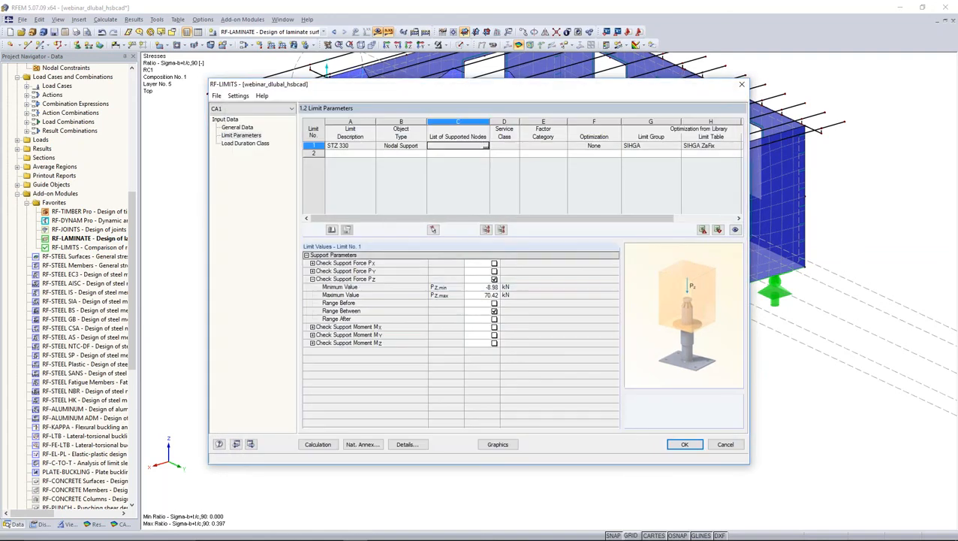
Try to pick the supported nodes on the model for the STZ 330 limit.
click(485, 146)
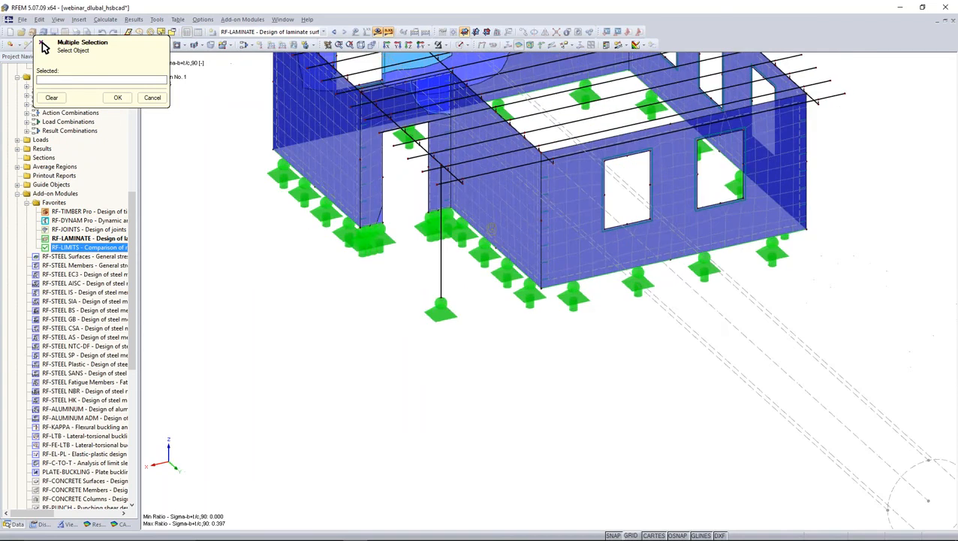
click(117, 97)
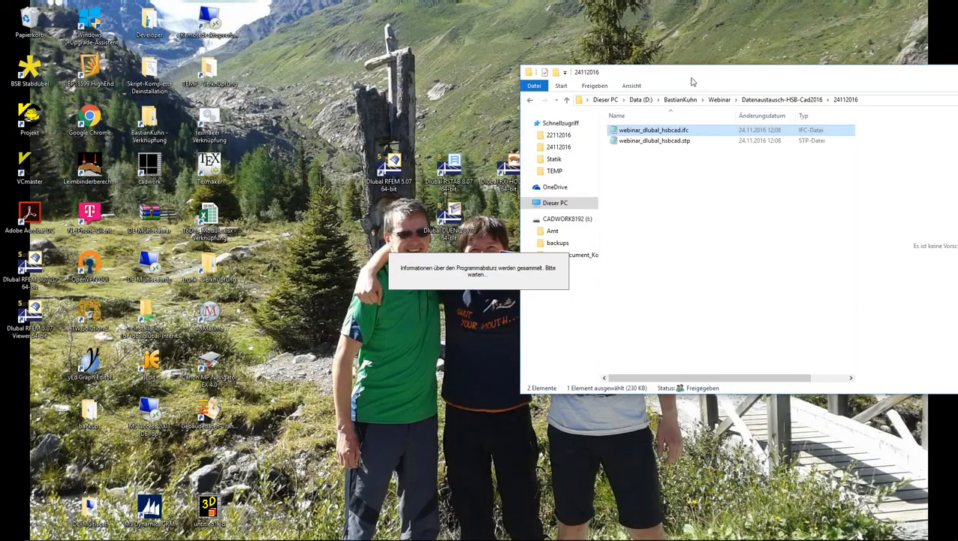
Switch to File Explorer and maximize the 24112016 folder window.
drag(690, 81, 461, 66)
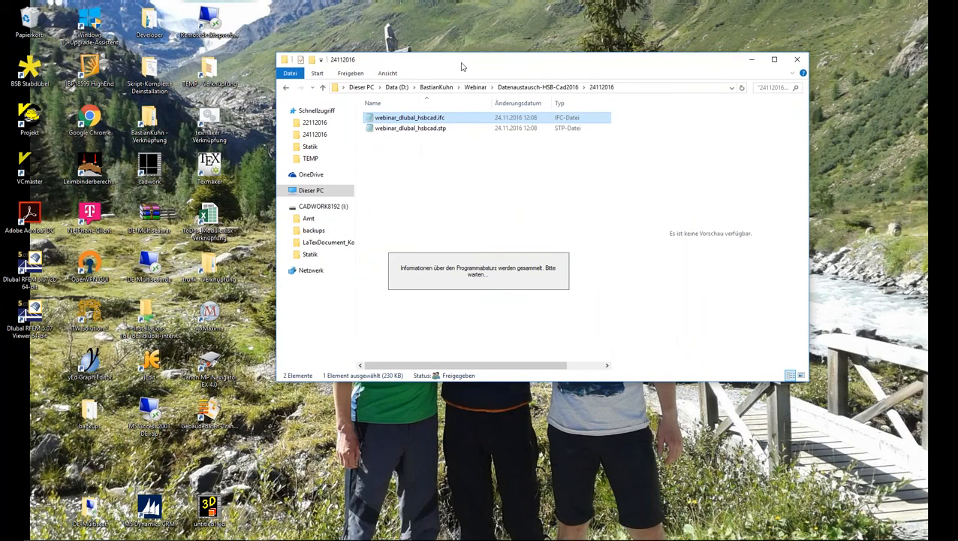
double_click(462, 67)
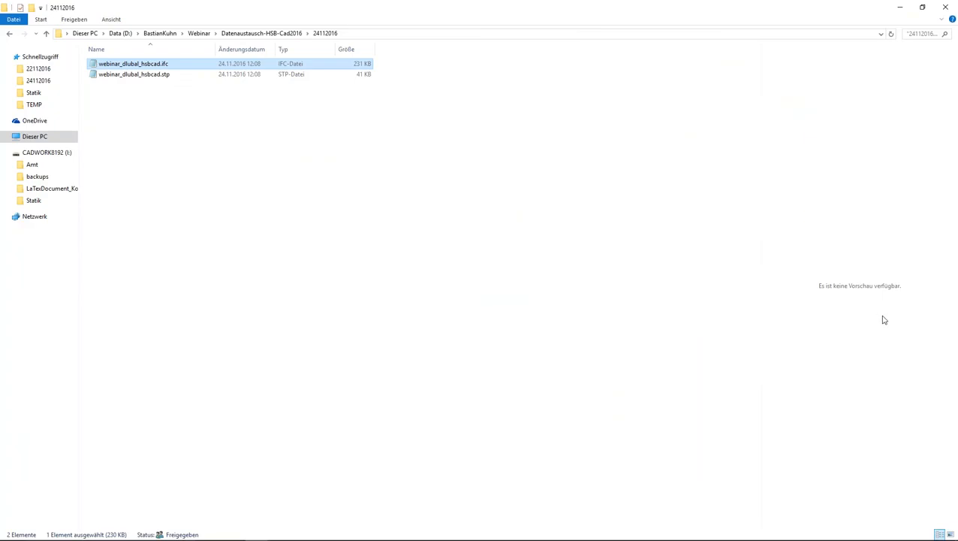